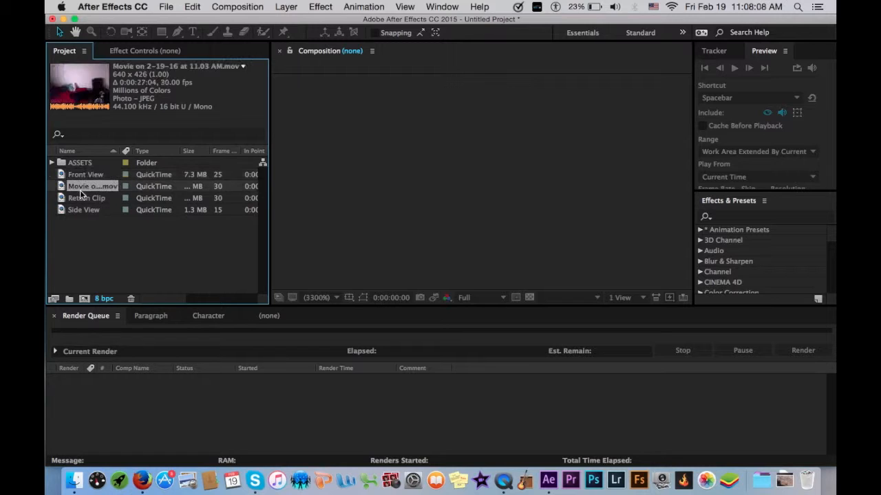
# Step: Preview the Return Clip footage, then open the ASSETS folder and inspect its two shockwave clips
pyautogui.click(87, 209)
pyautogui.click(102, 197)
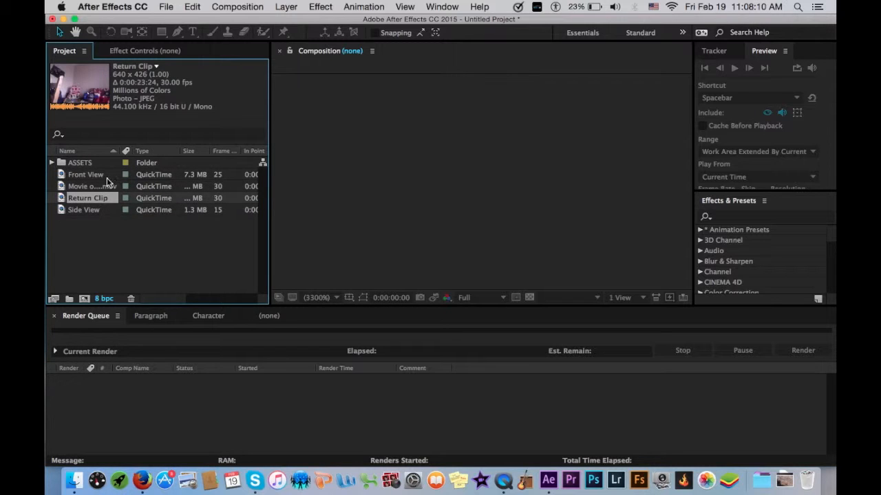
pyautogui.click(67, 163)
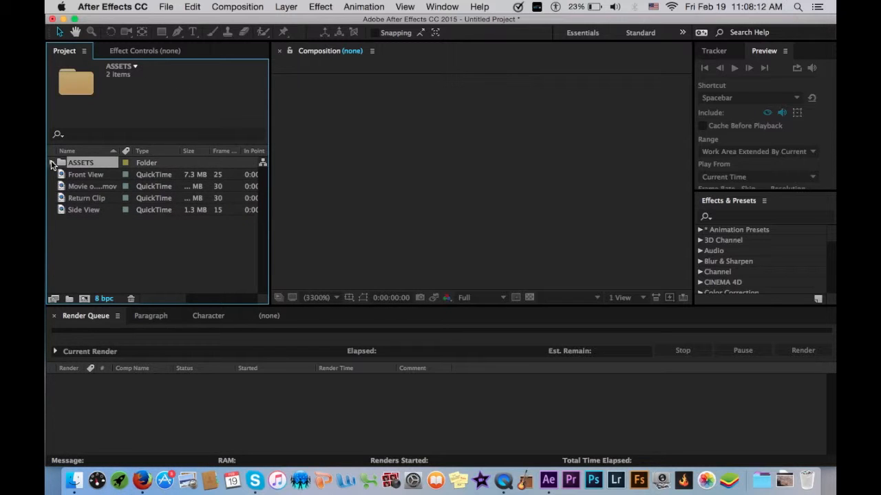
pyautogui.click(51, 162)
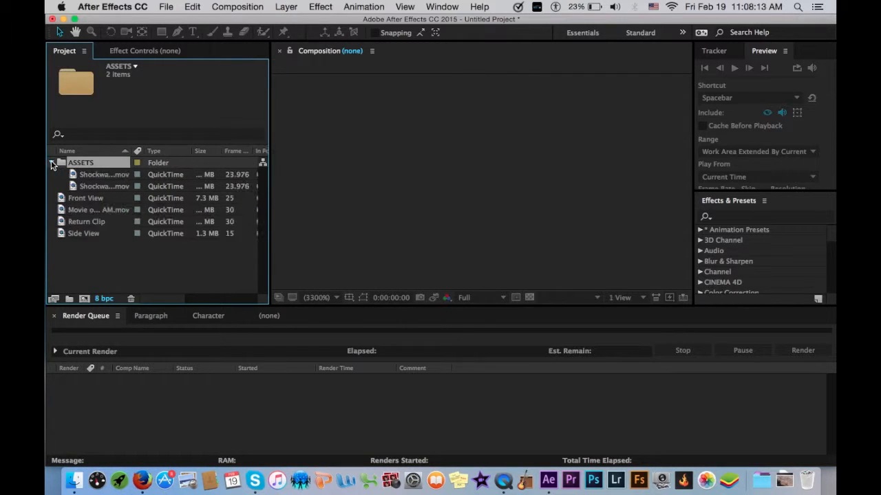
pyautogui.click(101, 176)
pyautogui.click(110, 188)
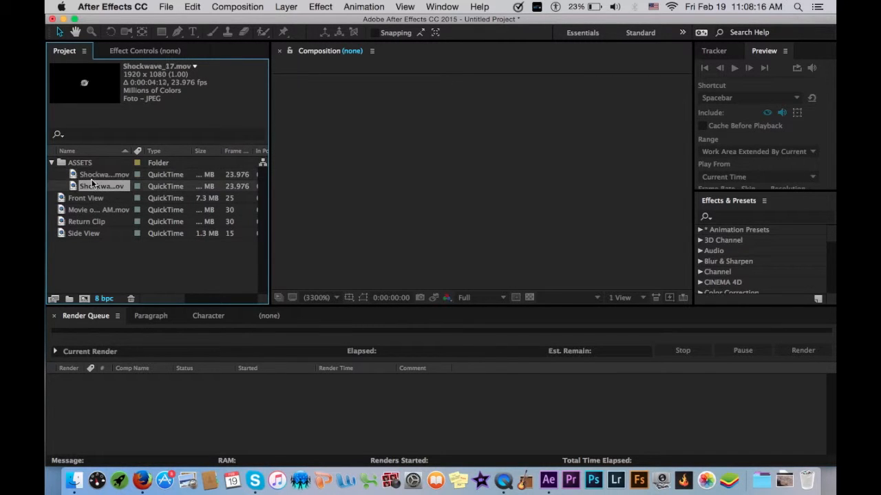
# Step: Compare Shockwave_07.mov and Shockwave_17.mov in the ASSETS folder, and check the Front View footage
pyautogui.click(98, 277)
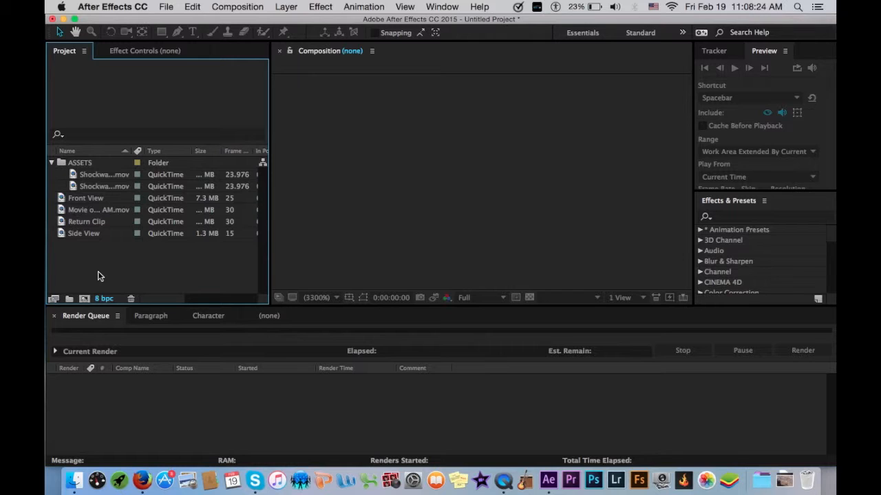
pyautogui.click(108, 174)
pyautogui.click(115, 185)
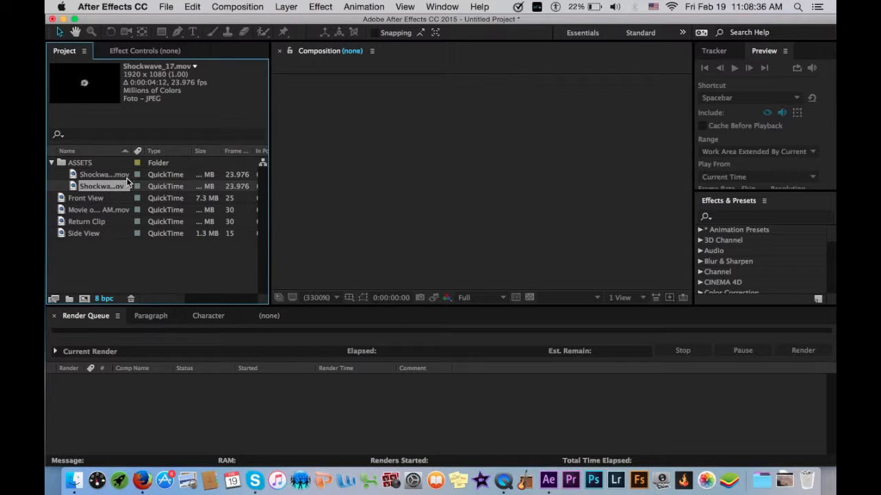
pyautogui.click(104, 174)
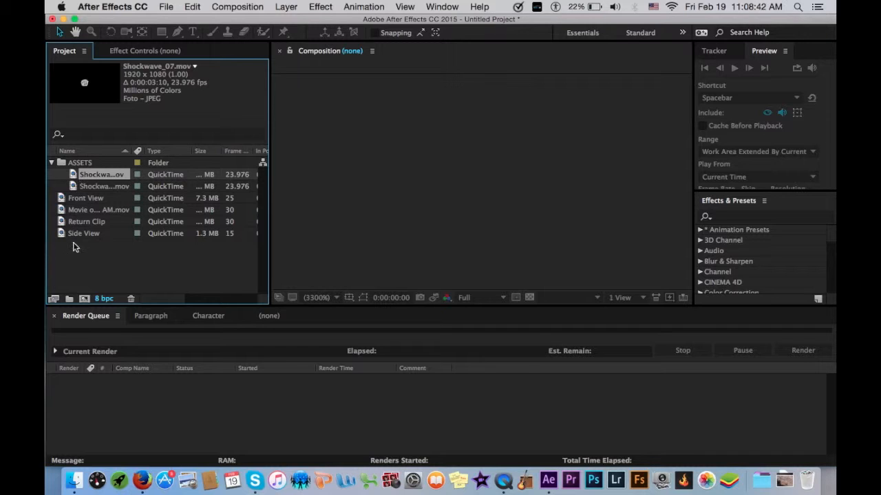
pyautogui.click(81, 253)
pyautogui.click(102, 196)
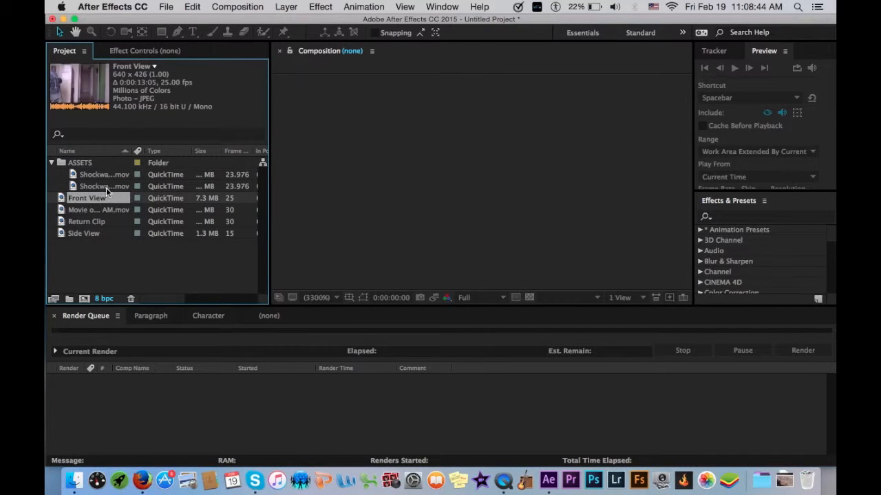
pyautogui.click(106, 187)
pyautogui.click(98, 177)
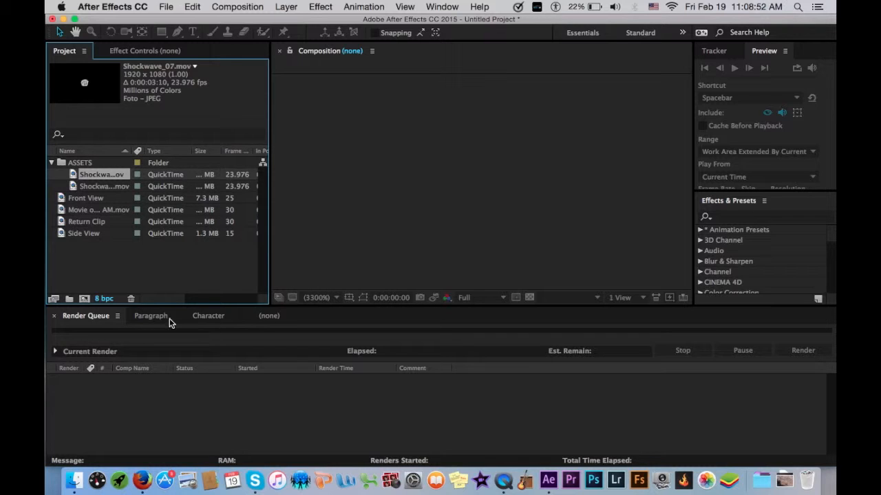
pyautogui.click(97, 185)
pyautogui.click(128, 175)
pyautogui.click(125, 183)
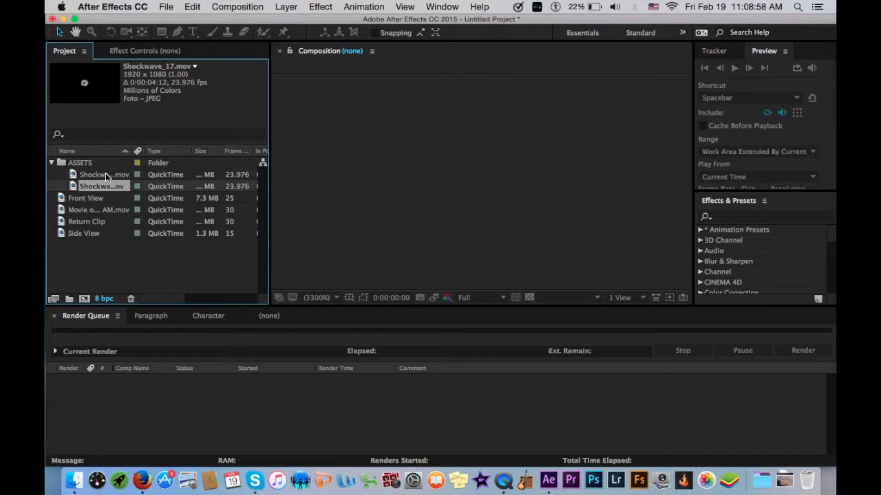
pyautogui.click(105, 174)
pyautogui.click(107, 272)
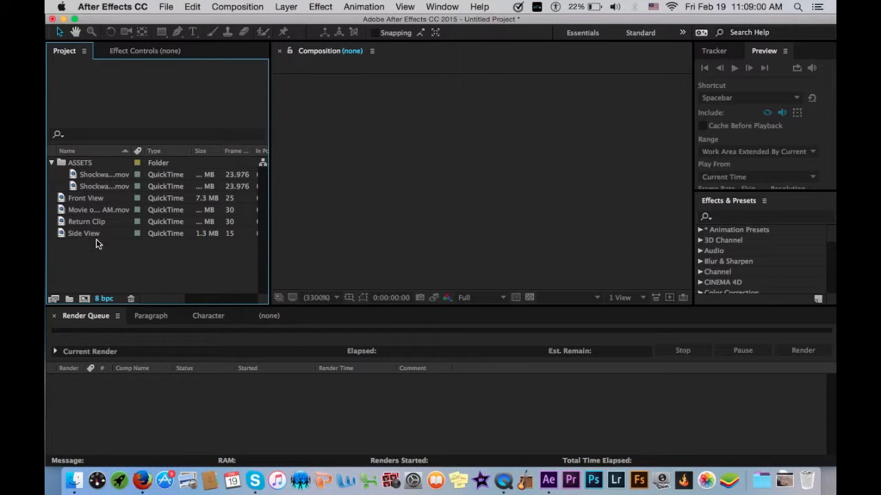
# Step: Create a composition from the Front View footage and duplicate its layer
pyautogui.moveTo(96, 201); pyautogui.dragTo(84, 299)
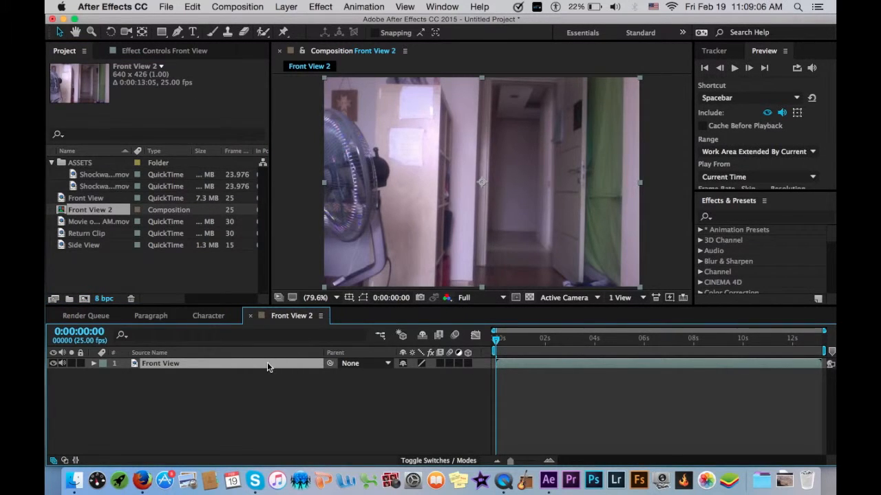
pyautogui.press('super+d')
# Step: Apply a Freeze Frame to the upper Front View layer at 0:00:00:00, where the hallway is empty
pyautogui.click(286, 7)
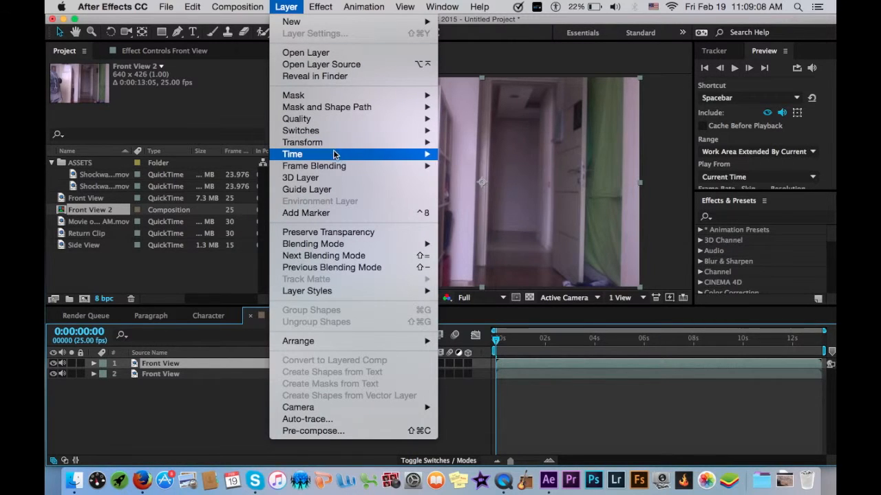
pyautogui.moveTo(336, 153)
pyautogui.click(507, 191)
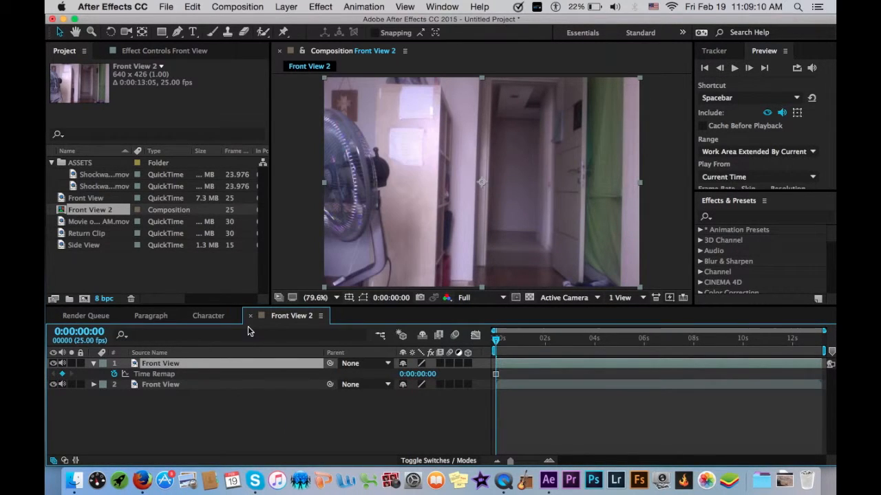
# Step: Rename the frozen Front View layer as BACKGROUND
pyautogui.press('Return')
pyautogui.write('BA')
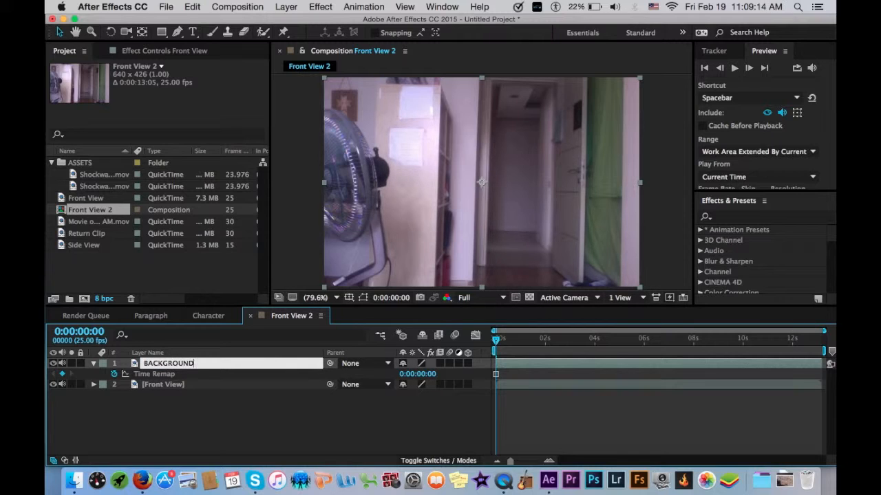
pyautogui.write('CKGROUND')
pyautogui.press('Return')
# Step: Move the BACKGROUND layer below Front View and set its label colour to Purple
pyautogui.moveTo(220, 363); pyautogui.dragTo(227, 406)
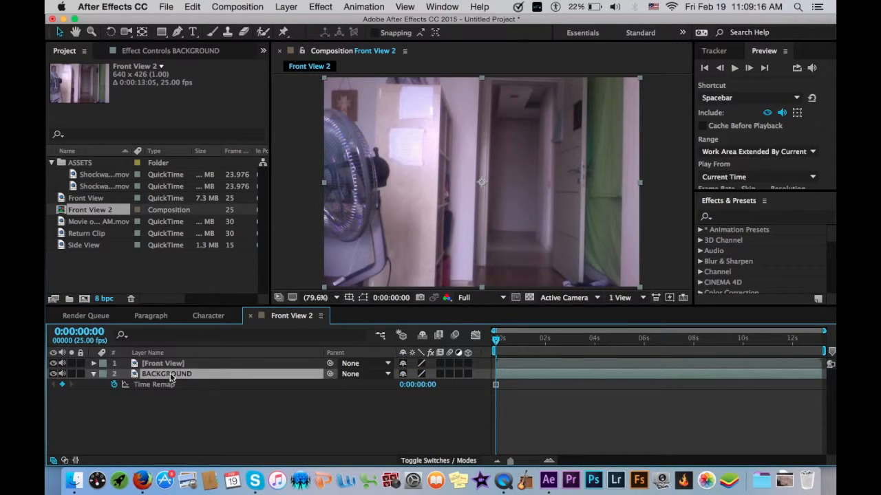
pyautogui.click(102, 374)
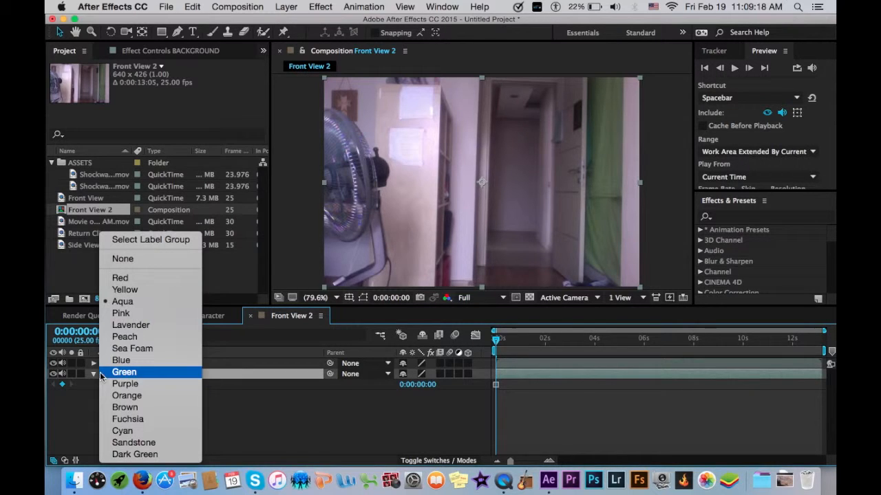
pyautogui.click(116, 386)
# Step: Slide the Front View layer about 5 seconds earlier and trim its end at 0:00:01:23
pyautogui.click(158, 365)
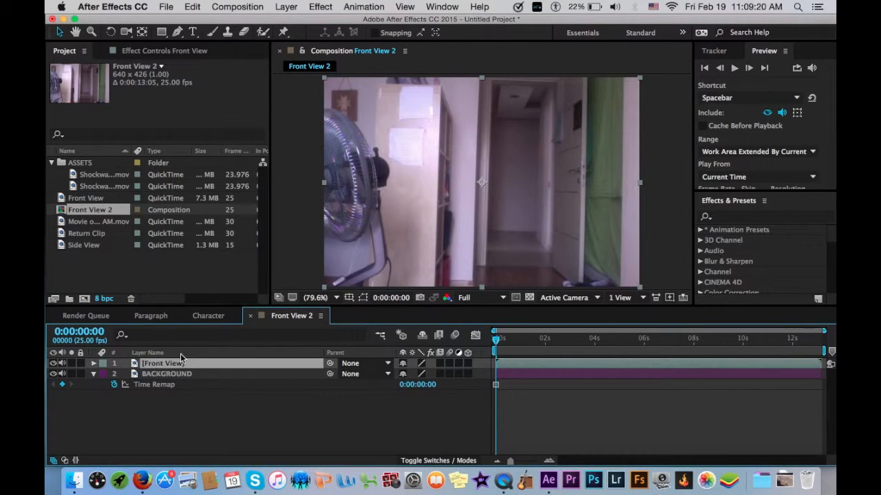
pyautogui.moveTo(615, 365); pyautogui.dragTo(544, 351)
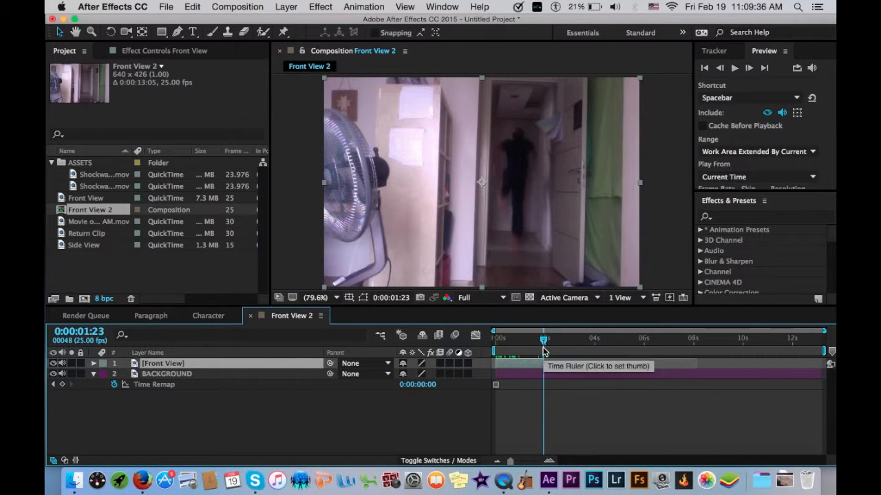
pyautogui.click(534, 461)
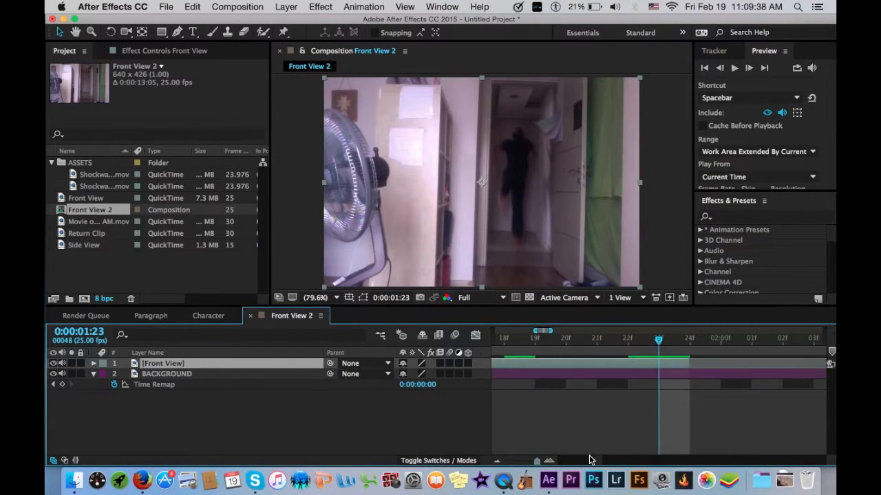
pyautogui.moveTo(672, 366); pyautogui.dragTo(657, 367)
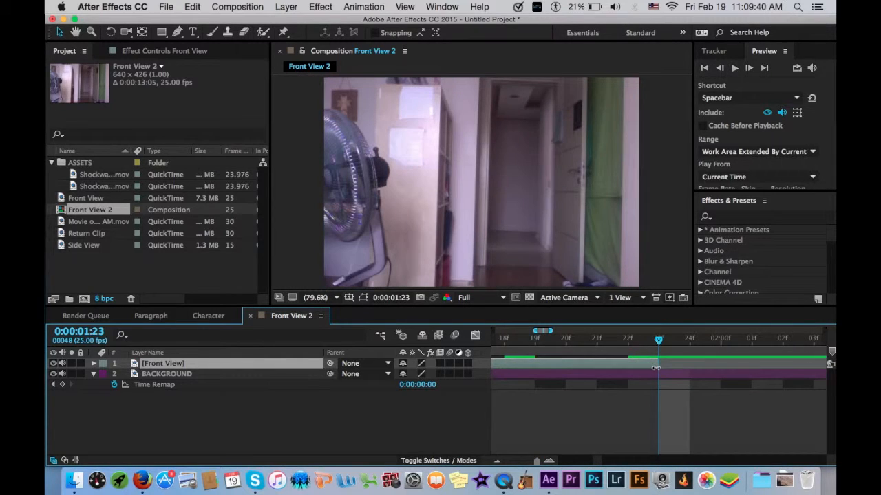
pyautogui.moveTo(538, 462); pyautogui.dragTo(467, 463)
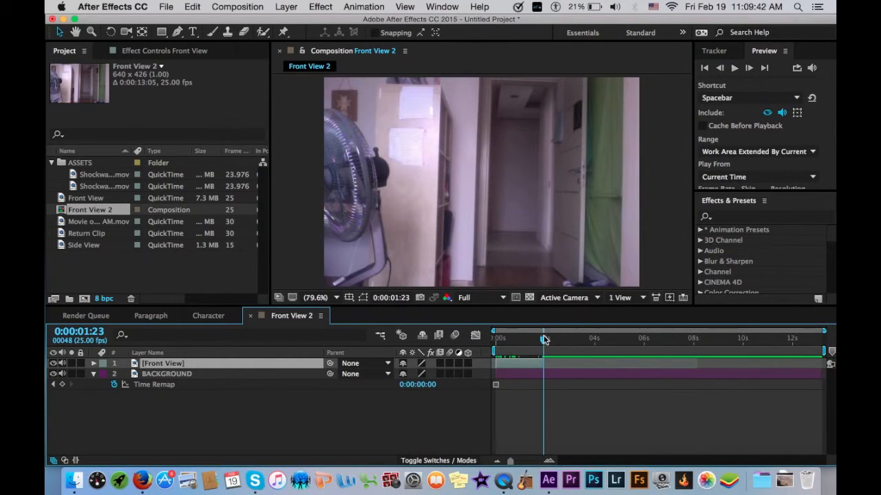
pyautogui.click(542, 339)
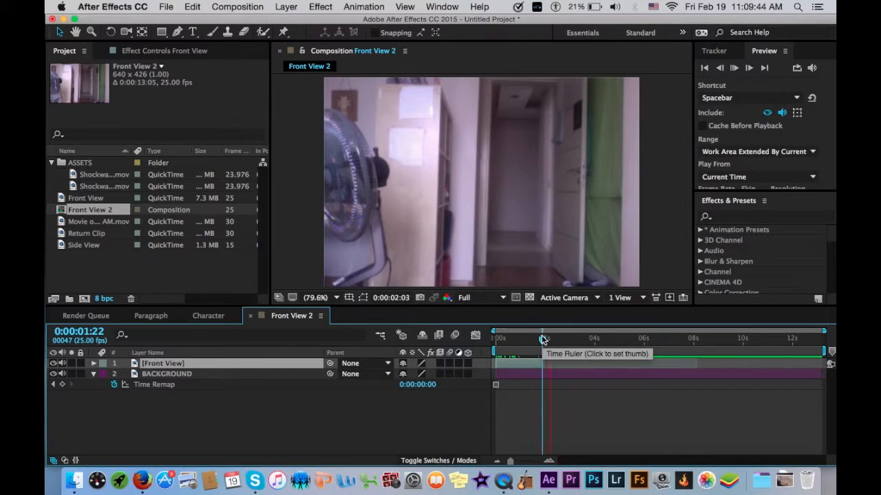
pyautogui.press('super+z')
# Step: Add the Side View footage as the top layer, starting at 0:00:01:23 where Front View ends
pyautogui.moveTo(510, 462); pyautogui.dragTo(590, 464)
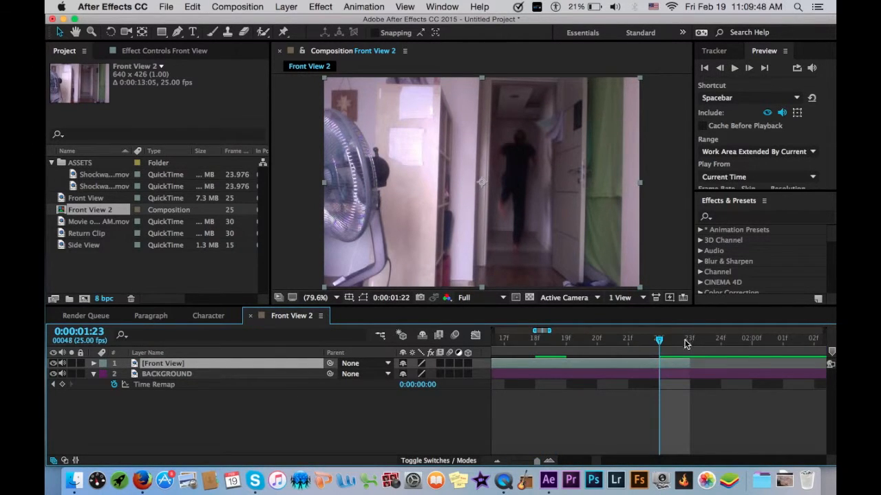
pyautogui.click(688, 340)
pyautogui.moveTo(91, 243); pyautogui.dragTo(689, 359)
pyautogui.moveTo(536, 460); pyautogui.dragTo(510, 461)
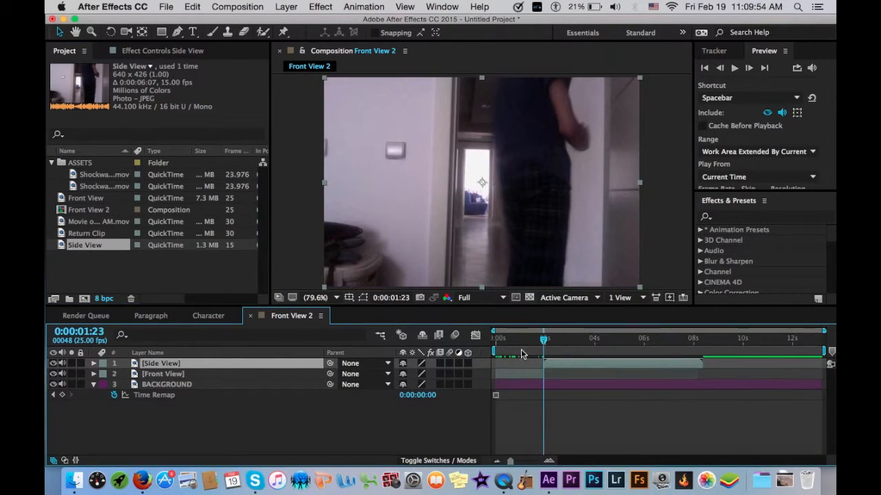
# Step: Shift the Side View layer's footage about 2 seconds earlier, keeping its visible start at 0:00:01:23
pyautogui.moveTo(543, 344); pyautogui.dragTo(543, 339)
pyautogui.click(614, 367)
pyautogui.moveTo(510, 461); pyautogui.dragTo(430, 476)
pyautogui.moveTo(604, 364); pyautogui.dragTo(556, 371)
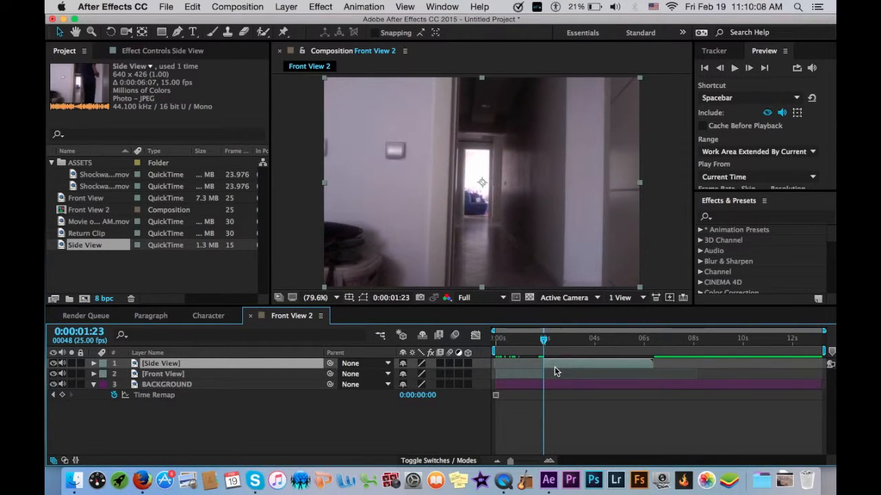
# Step: Duplicate the Side View layer and apply a Freeze Frame to the upper copy at 0:00:01:23
pyautogui.press('super+d')
pyautogui.click(285, 6)
pyautogui.moveTo(389, 154)
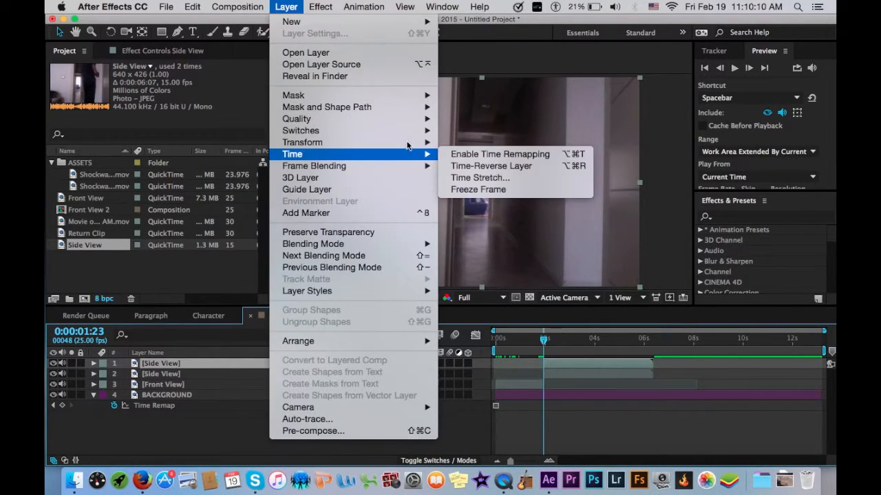
pyautogui.click(490, 188)
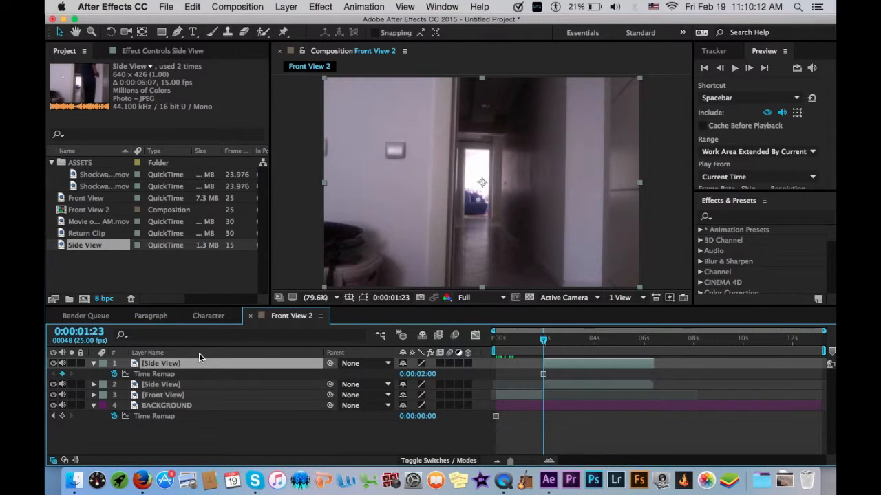
# Step: Rename the frozen Side View layer as 2nd BACKGROUND
pyautogui.press('Return')
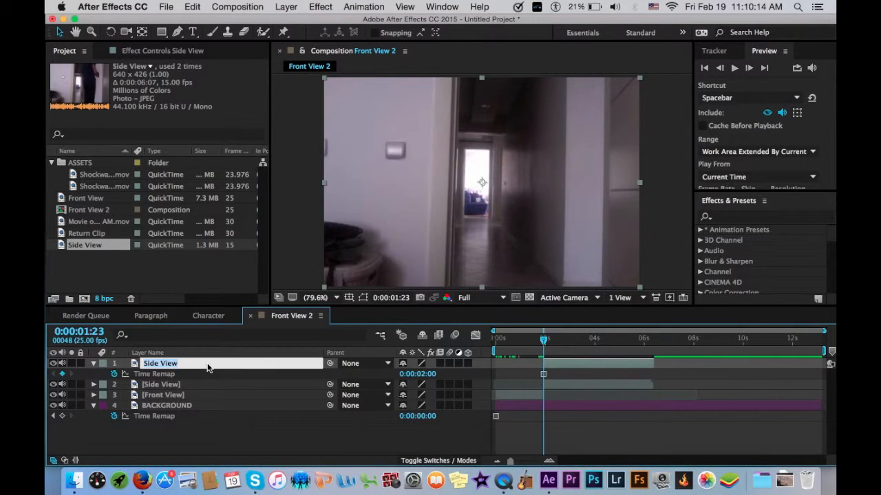
pyautogui.write('2nd BACKGROUND')
pyautogui.press('Return')
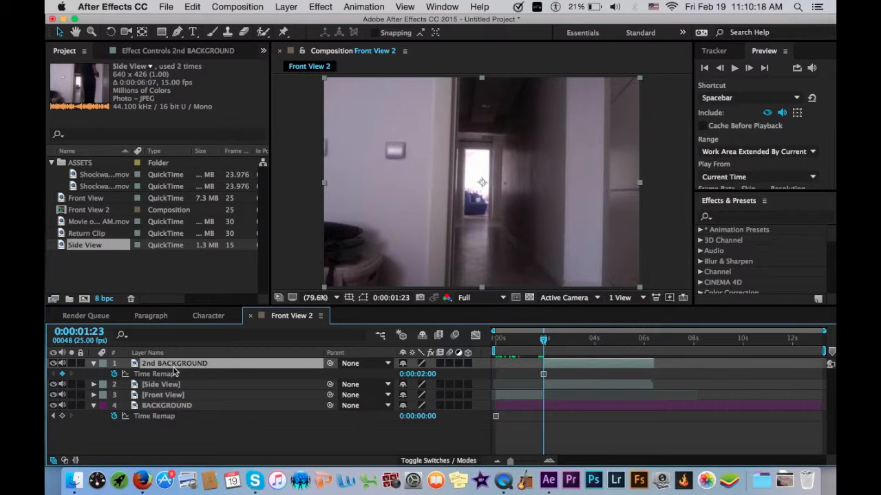
# Step: Label the 2nd BACKGROUND layer Purple and move it directly below Side View, collapsing its properties
pyautogui.click(103, 364)
pyautogui.click(177, 365)
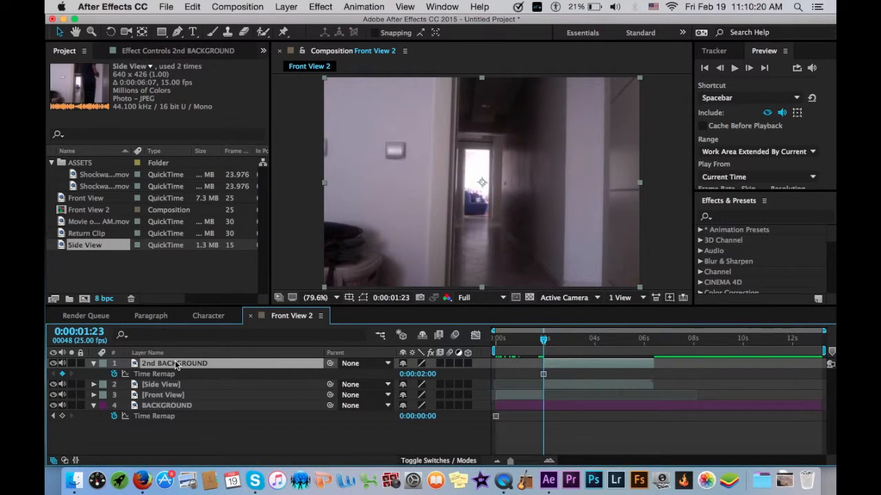
pyautogui.moveTo(177, 364); pyautogui.dragTo(182, 395)
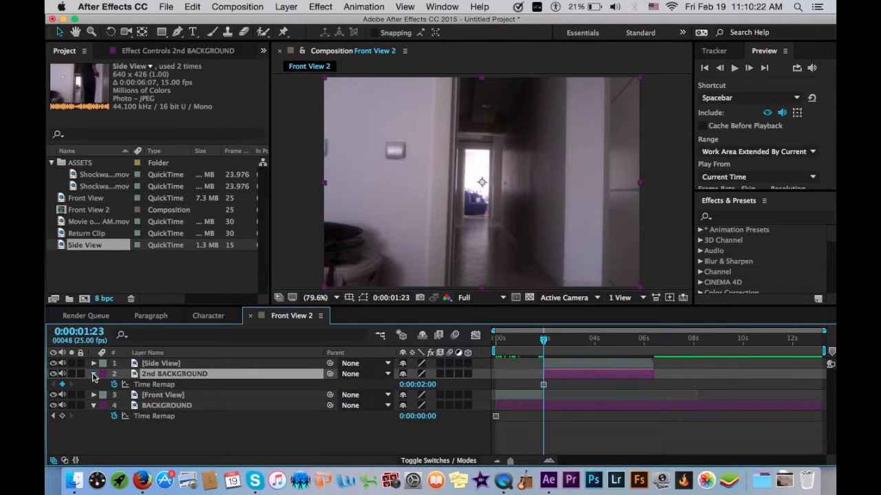
pyautogui.click(93, 375)
# Step: Slide the Side View layer about 1.6 seconds earlier and trim its start at 0:00:01:23
pyautogui.click(554, 364)
pyautogui.moveTo(561, 367)
pyautogui.mouseDown()
pyautogui.moveTo(537, 369)
pyautogui.moveTo(560, 366)
pyautogui.mouseUp()
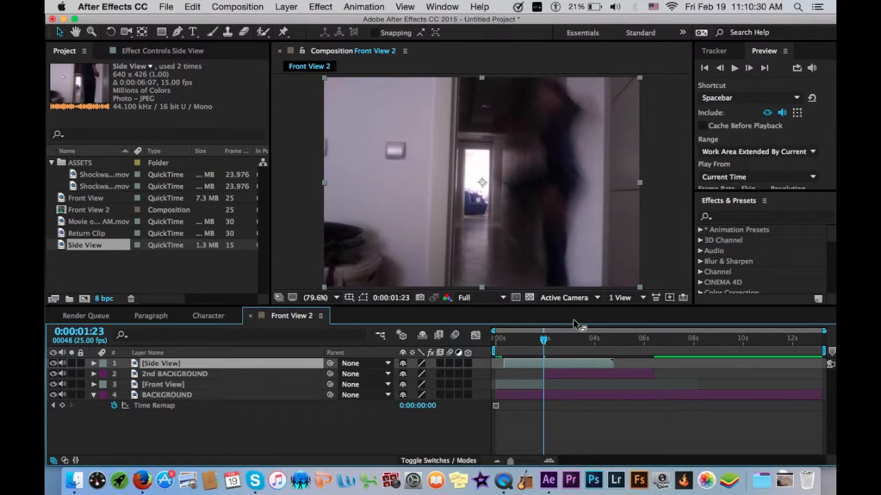
pyautogui.moveTo(510, 460); pyautogui.dragTo(566, 462)
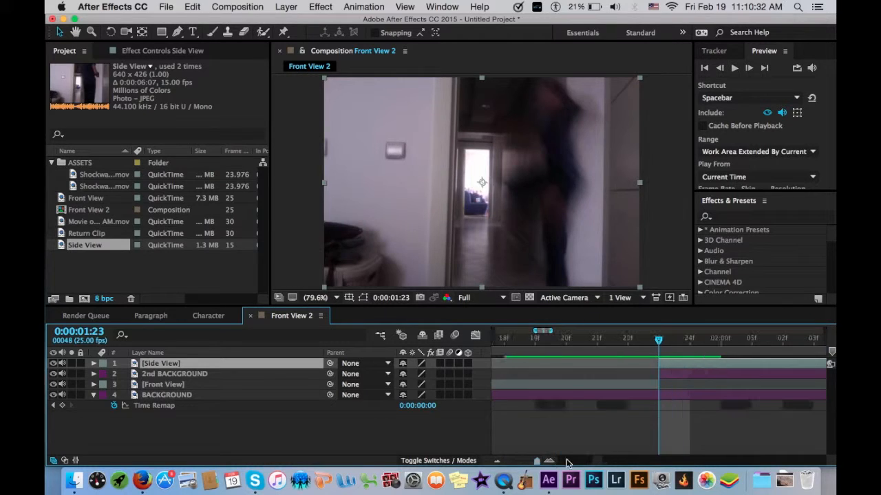
pyautogui.click(634, 340)
pyautogui.click(655, 343)
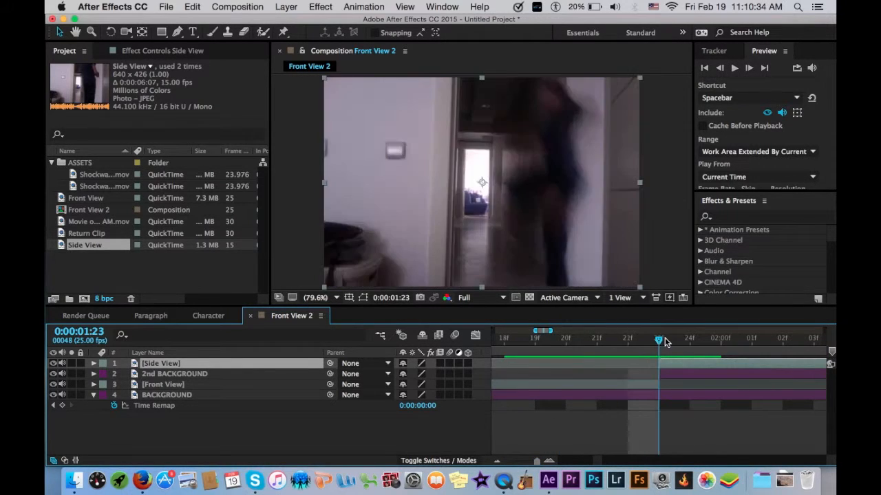
# Step: Examine the cut from the Front View to the Side View clip by scrubbing around 0:00:01:23
pyautogui.click(637, 345)
pyautogui.click(654, 342)
pyautogui.click(636, 344)
pyautogui.click(658, 343)
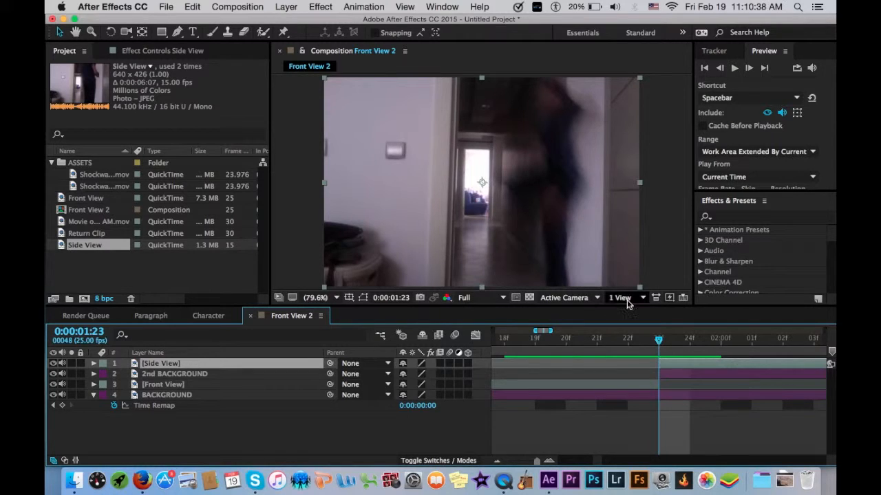
pyautogui.click(625, 343)
pyautogui.click(653, 342)
pyautogui.click(624, 344)
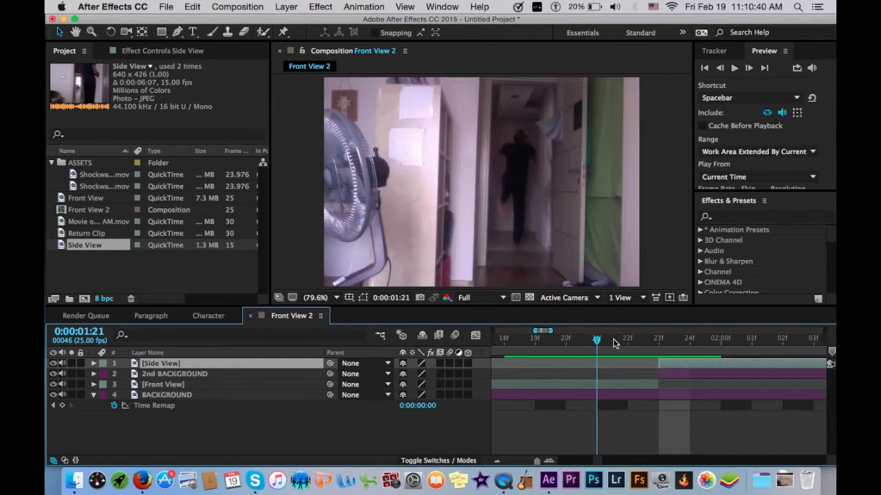
pyautogui.click(654, 343)
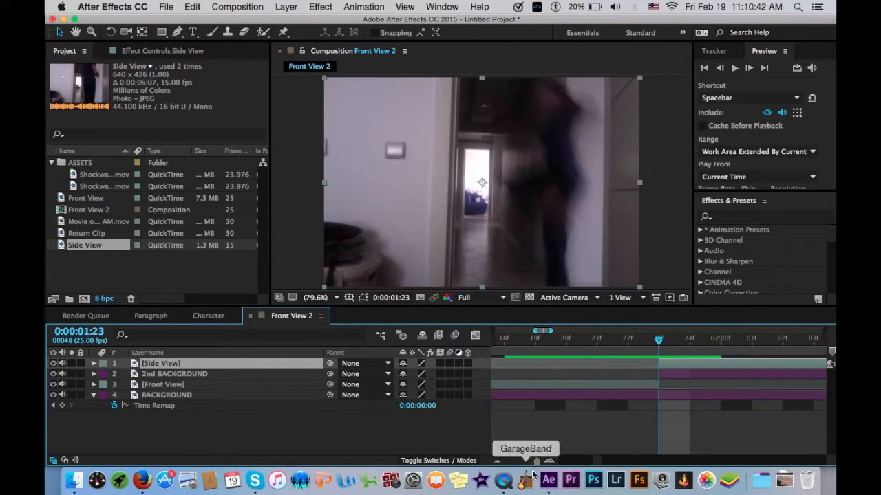
# Step: Trim the ends of the Side View, 2nd BACKGROUND and BACKGROUND layers at 0:00:02:08
pyautogui.hscroll(5, 693, 403)
pyautogui.moveTo(536, 460); pyautogui.dragTo(513, 461)
pyautogui.click(554, 339)
pyautogui.moveTo(553, 339)
pyautogui.mouseDown()
pyautogui.moveTo(593, 339)
pyautogui.moveTo(561, 339)
pyautogui.mouseUp()
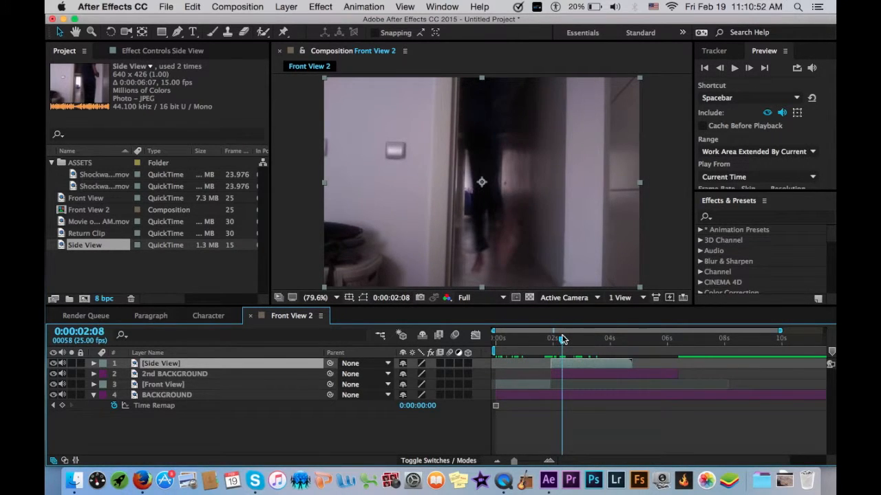
pyautogui.click(580, 374)
pyautogui.hotkey('alt', ']')
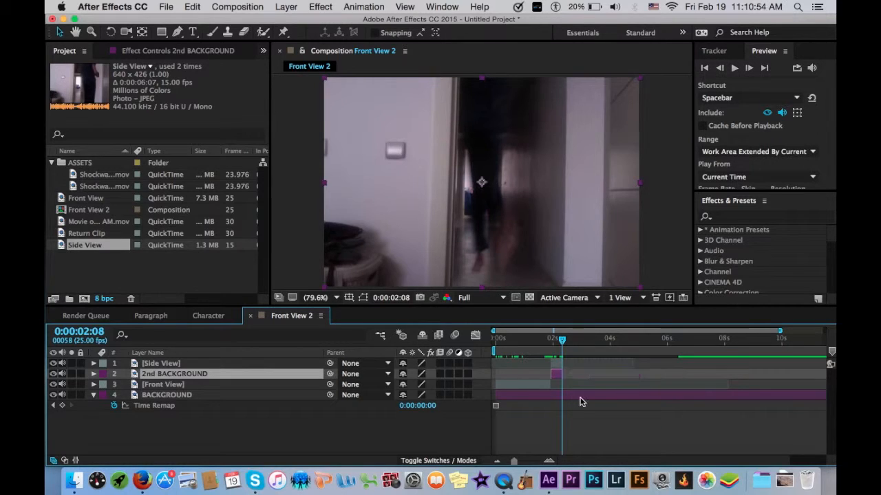
pyautogui.click(580, 402)
pyautogui.hotkey('alt', ']')
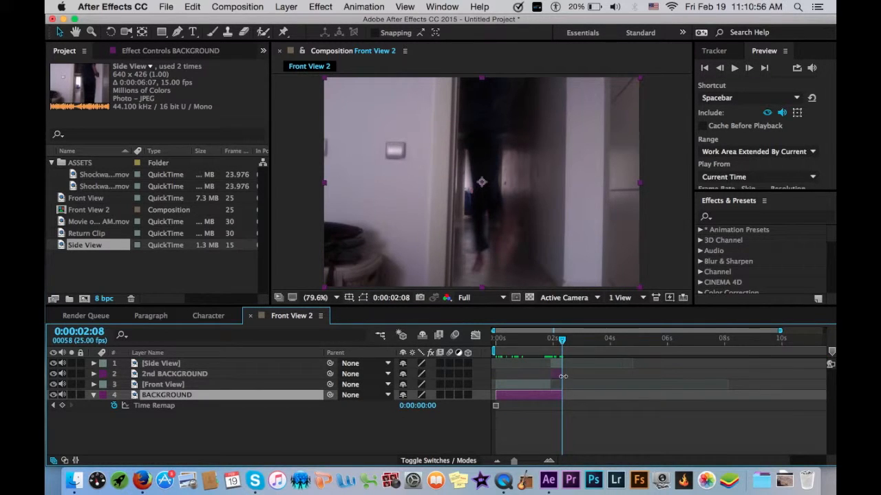
# Step: Extend the end of the 2nd BACKGROUND layer to about 0:00:02:20
pyautogui.click(529, 461)
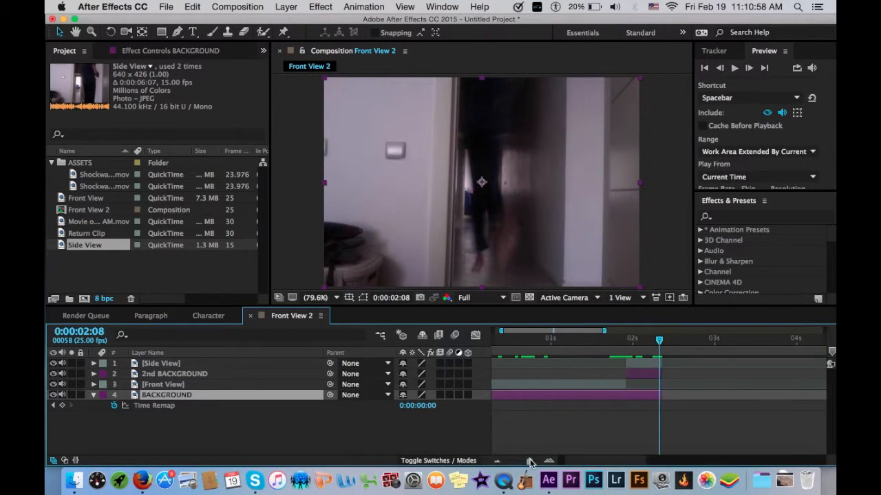
pyautogui.moveTo(659, 375); pyautogui.dragTo(680, 375)
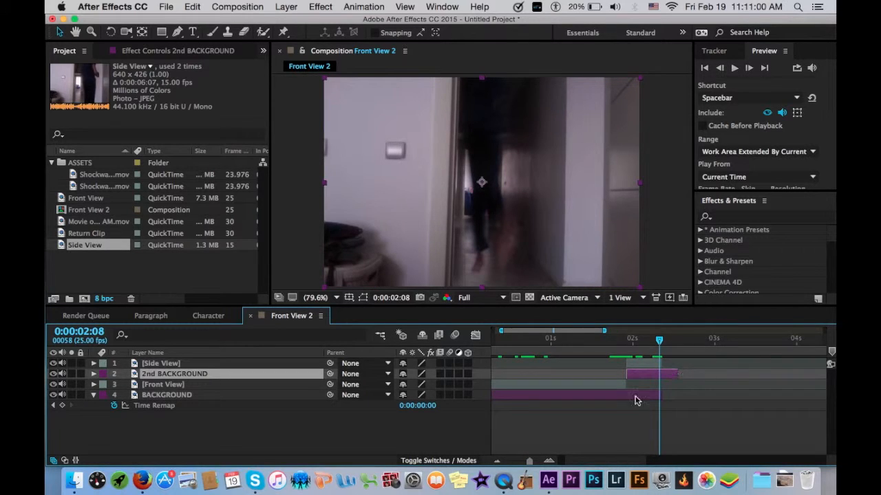
pyautogui.click(540, 461)
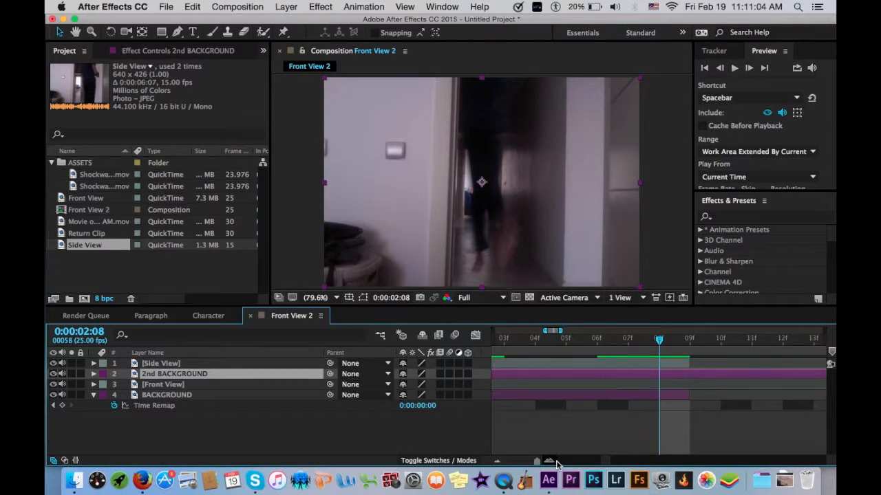
pyautogui.hscroll(5, 721, 357)
pyautogui.hscroll(-3, 721, 358)
pyautogui.moveTo(717, 376); pyautogui.dragTo(798, 376)
pyautogui.hscroll(5, 721, 386)
pyautogui.hscroll(-3, 590, 380)
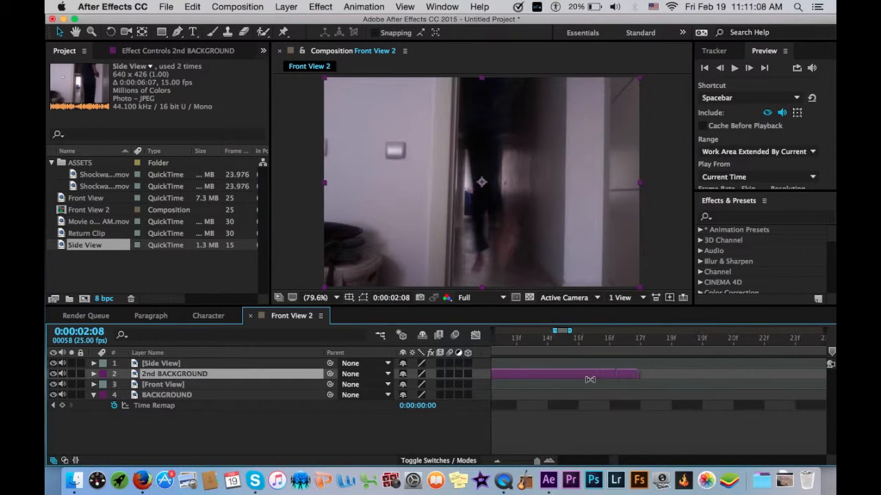
pyautogui.moveTo(646, 382); pyautogui.dragTo(750, 379)
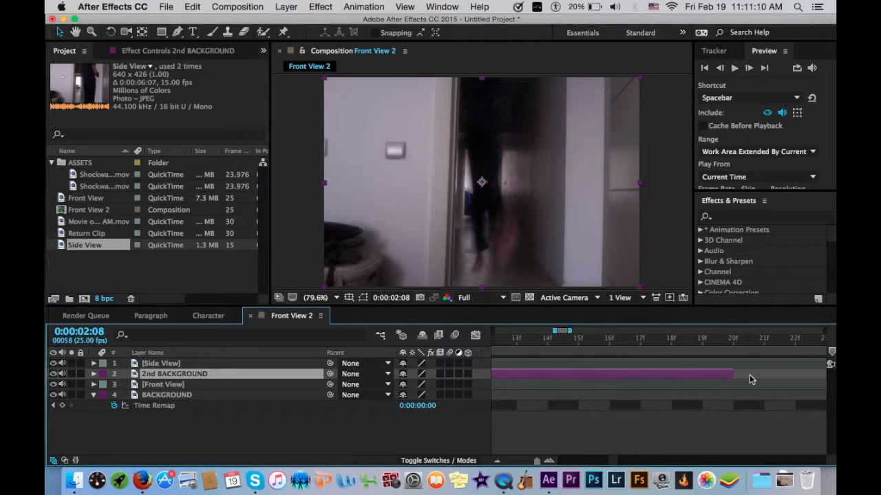
# Step: End the work area at 0:00:02:20 and trim the composition to the work area
pyautogui.click(727, 343)
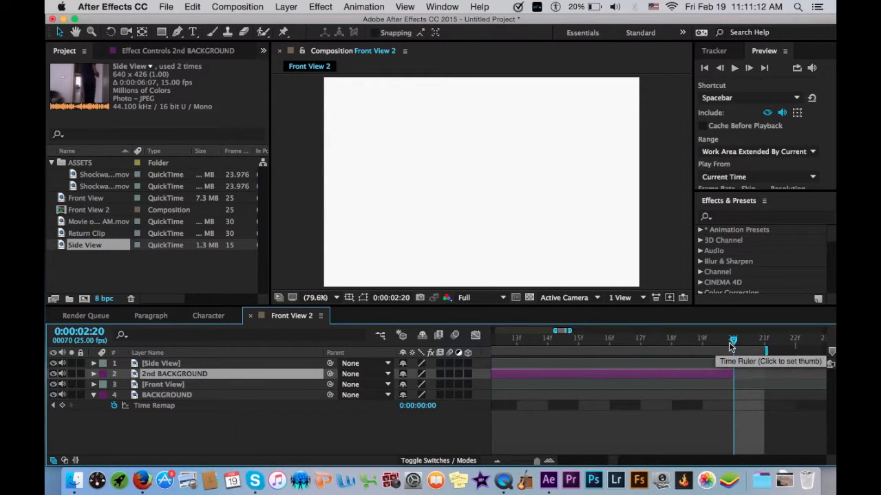
pyautogui.click(227, 6)
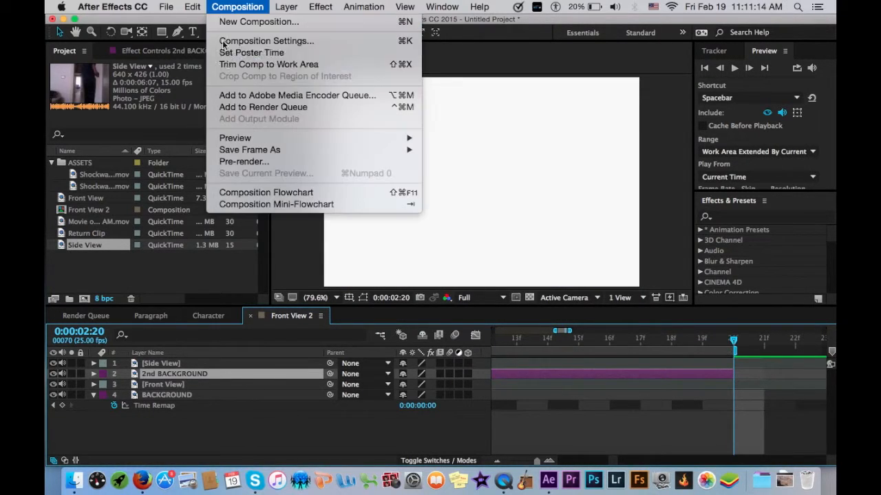
pyautogui.click(227, 65)
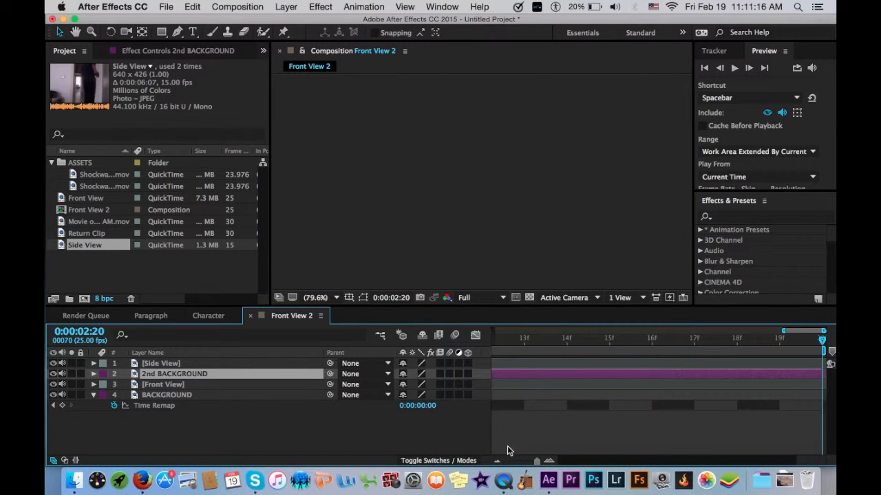
# Step: Adjust the start of the 2nd BACKGROUND layer to 0:00:01:23, in line with the Side View layer's start
pyautogui.moveTo(516, 464); pyautogui.dragTo(450, 469)
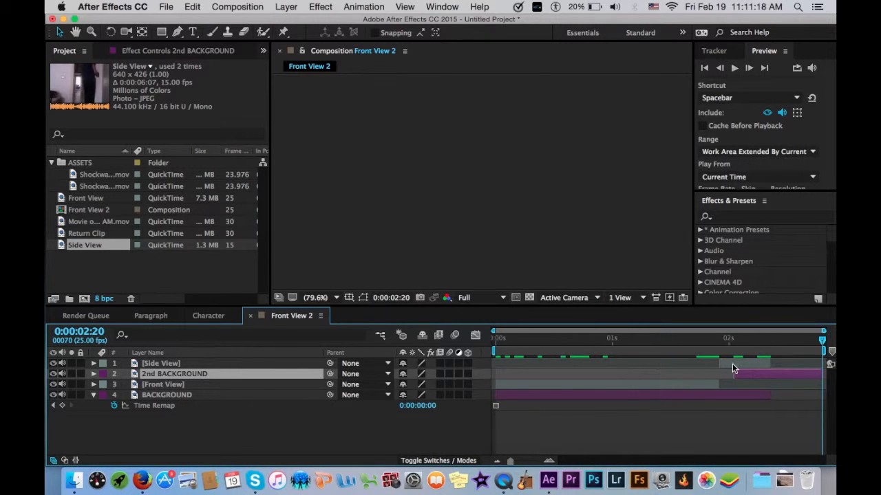
pyautogui.moveTo(732, 346)
pyautogui.mouseDown()
pyautogui.moveTo(706, 342)
pyautogui.moveTo(719, 342)
pyautogui.mouseUp()
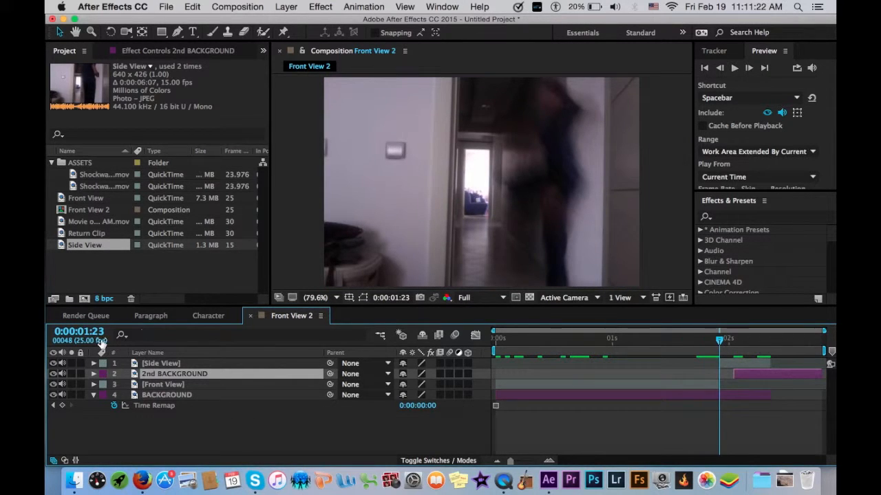
pyautogui.moveTo(727, 375); pyautogui.dragTo(711, 375)
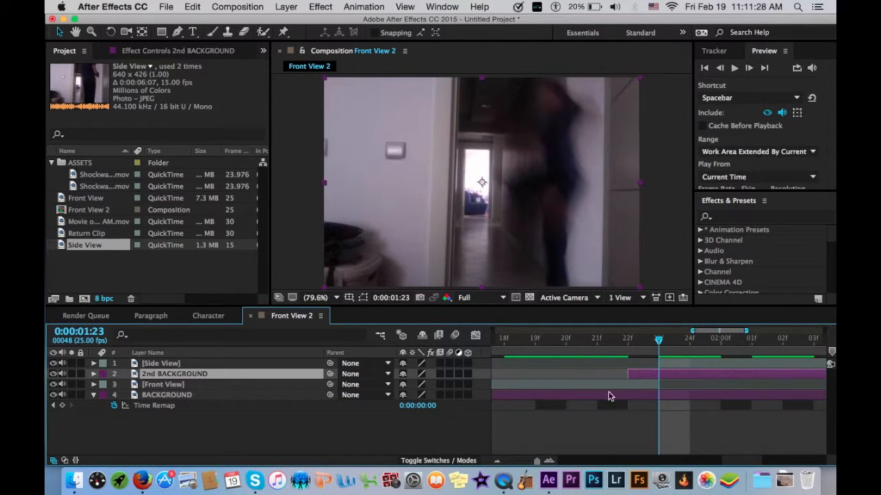
pyautogui.moveTo(629, 375); pyautogui.dragTo(655, 377)
# Step: Check the 2nd BACKGROUND layer's time remapping, and view it soloed around 0:00:01:23 before turning solo off
pyautogui.press('super+alt+t')
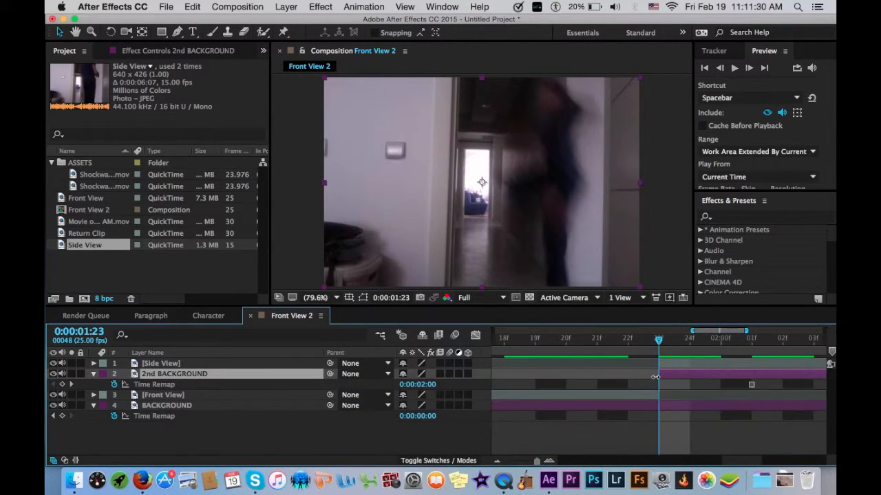
pyautogui.press('u')
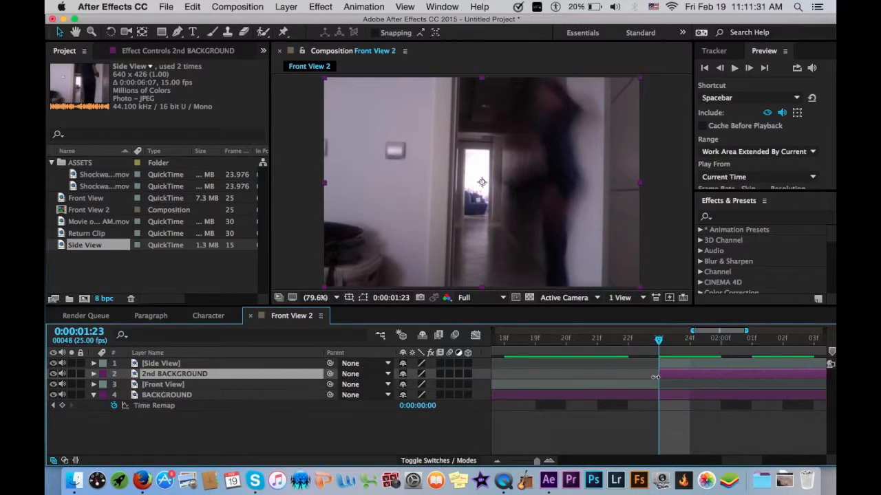
pyautogui.click(70, 373)
pyautogui.moveTo(752, 341); pyautogui.dragTo(657, 343)
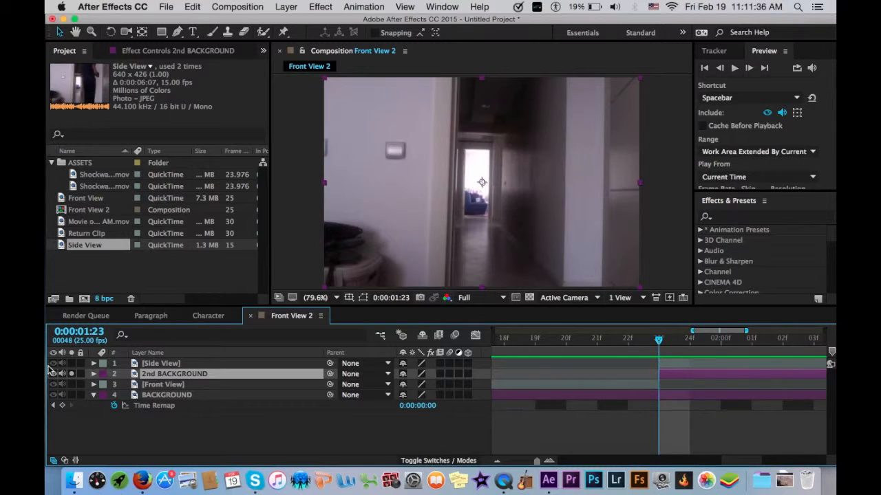
pyautogui.click(72, 374)
# Step: Add Shockwave_07.mov as a layer between Side View and 2nd BACKGROUND, starting at 0:00:01:11
pyautogui.moveTo(536, 462); pyautogui.dragTo(509, 463)
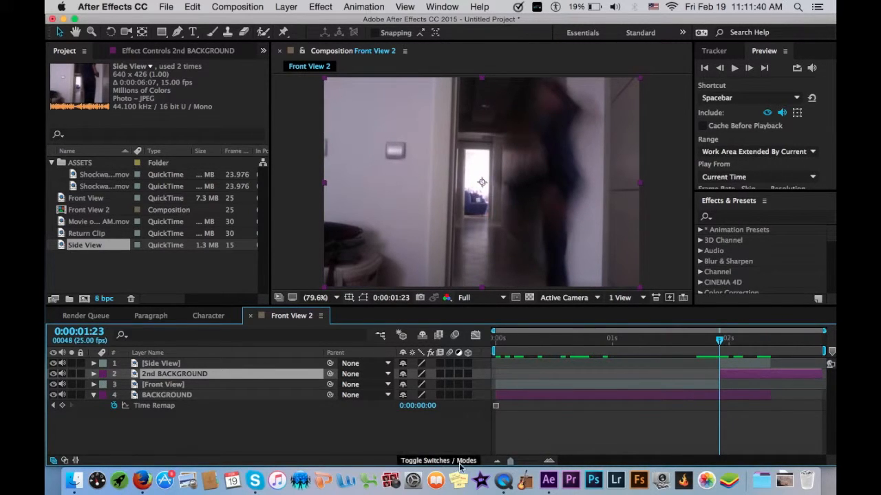
pyautogui.moveTo(548, 337); pyautogui.dragTo(664, 355)
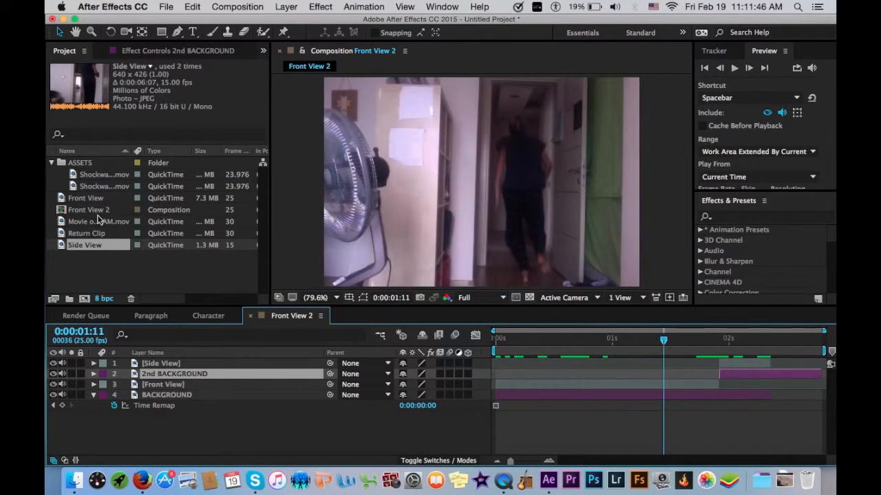
pyautogui.click(97, 174)
pyautogui.keyDown('shift'); pyautogui.click(97, 187); pyautogui.keyUp('shift')
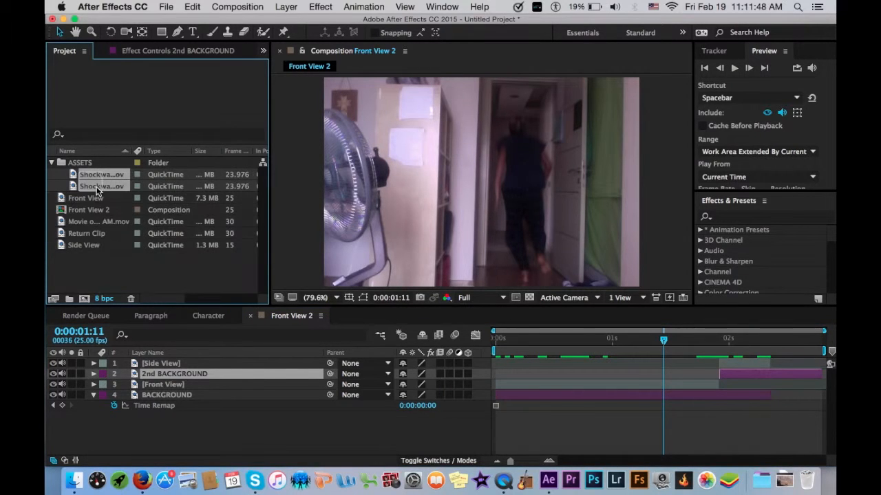
pyautogui.click(112, 260)
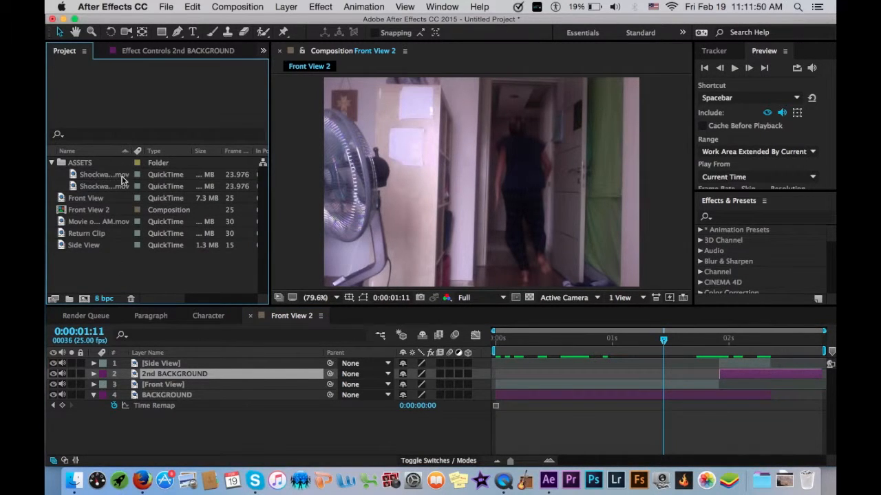
pyautogui.click(118, 174)
pyautogui.moveTo(152, 181); pyautogui.dragTo(664, 372)
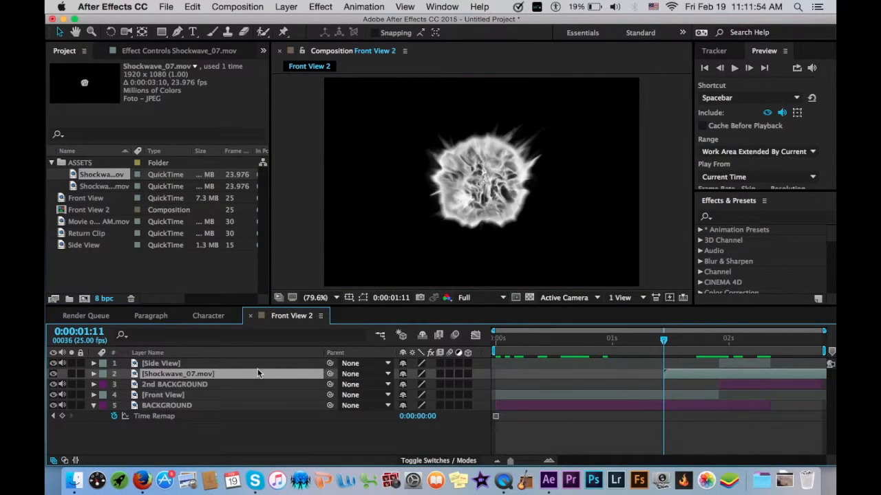
# Step: Set the Shockwave_07.mov layer's blending mode to Add and its scale to 20%
pyautogui.click(441, 460)
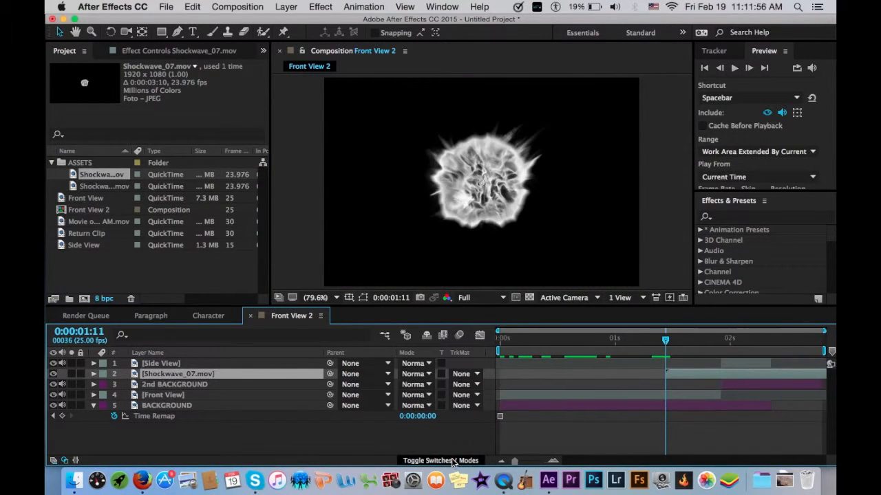
pyautogui.click(411, 363)
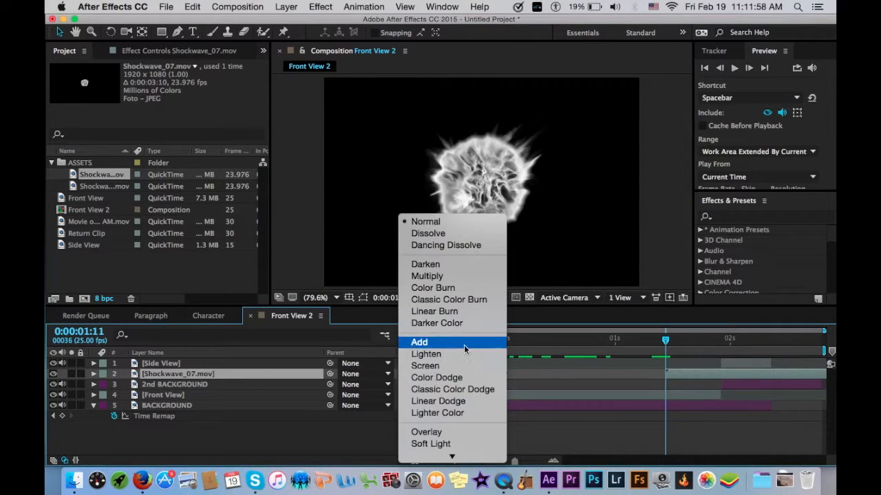
pyautogui.click(464, 342)
pyautogui.press('s')
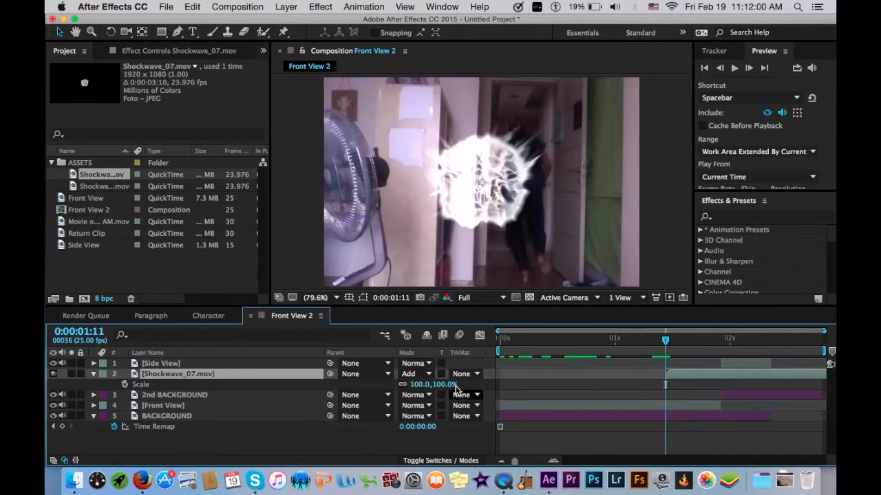
pyautogui.click(419, 384)
pyautogui.write('20')
pyautogui.press('Return')
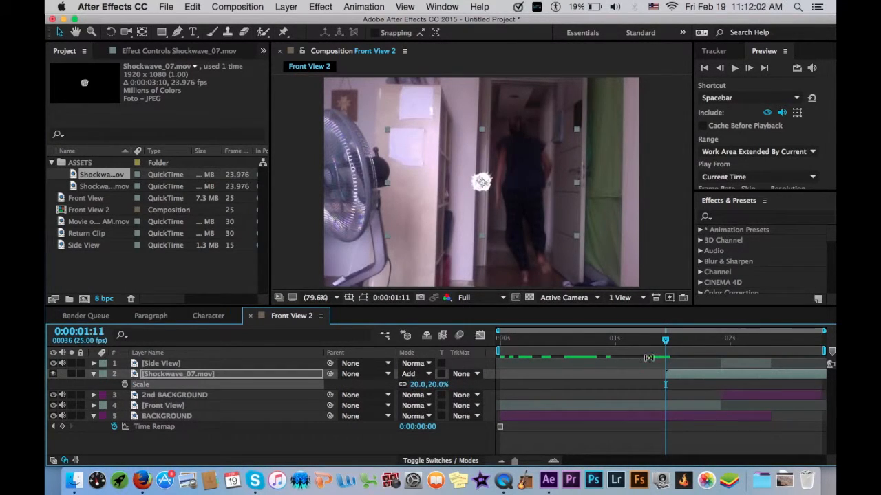
# Step: Slide the Shockwave_07.mov layer about 0.7 seconds earlier in the timeline
pyautogui.rightClick(694, 371)
pyautogui.click(484, 388)
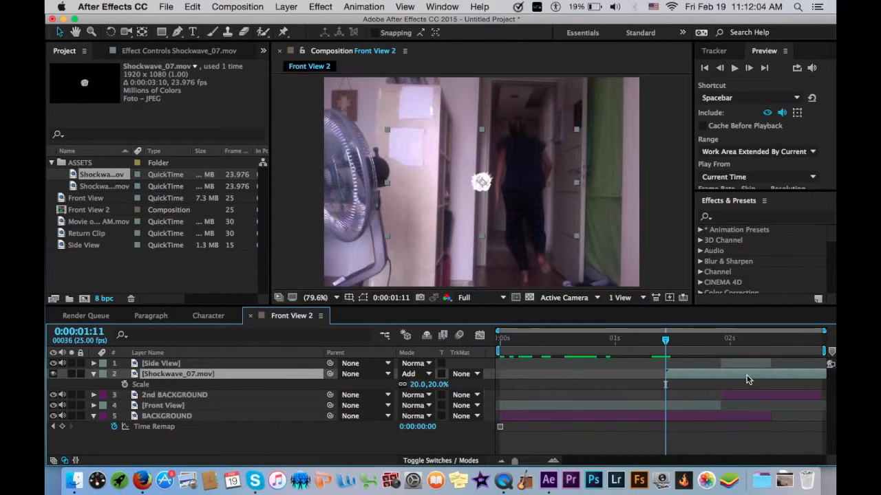
pyautogui.moveTo(748, 377); pyautogui.dragTo(705, 372)
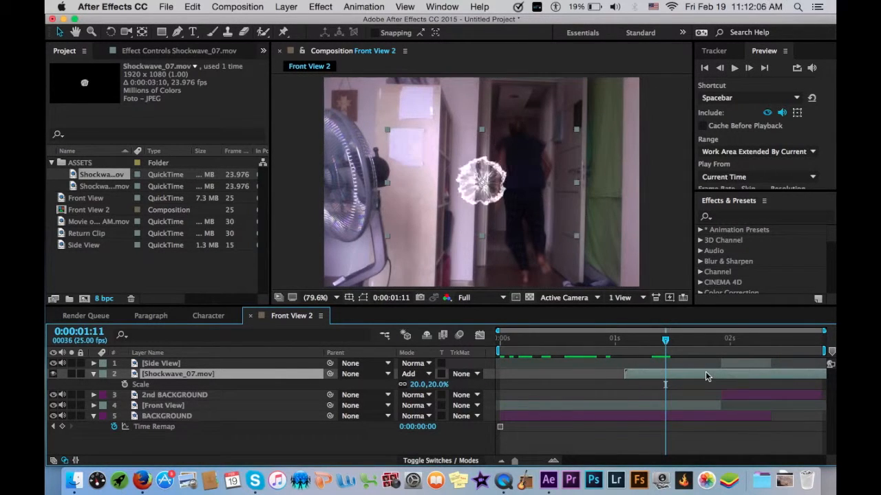
pyautogui.moveTo(797, 378); pyautogui.dragTo(752, 378)
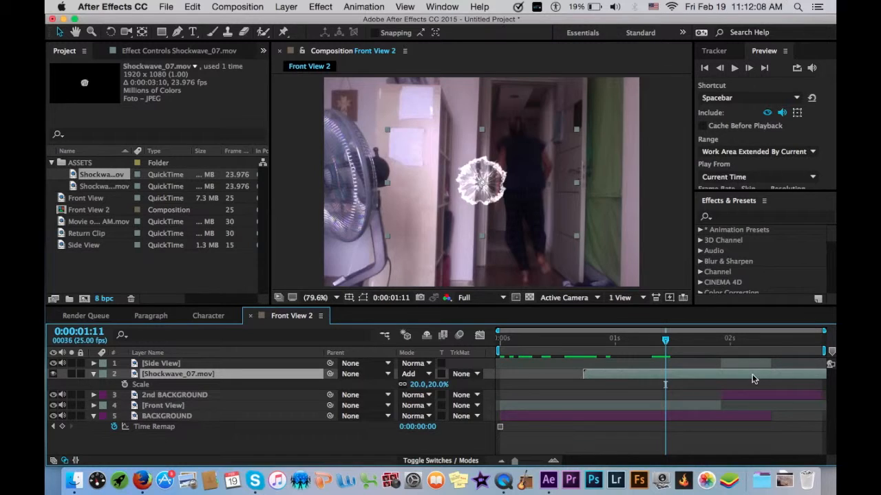
# Step: Stretch the shockwave to a scale of about 27.5% by 52.2% and position it over the person in the doorway
pyautogui.press(',')
pyautogui.moveTo(482, 215); pyautogui.dragTo(488, 269)
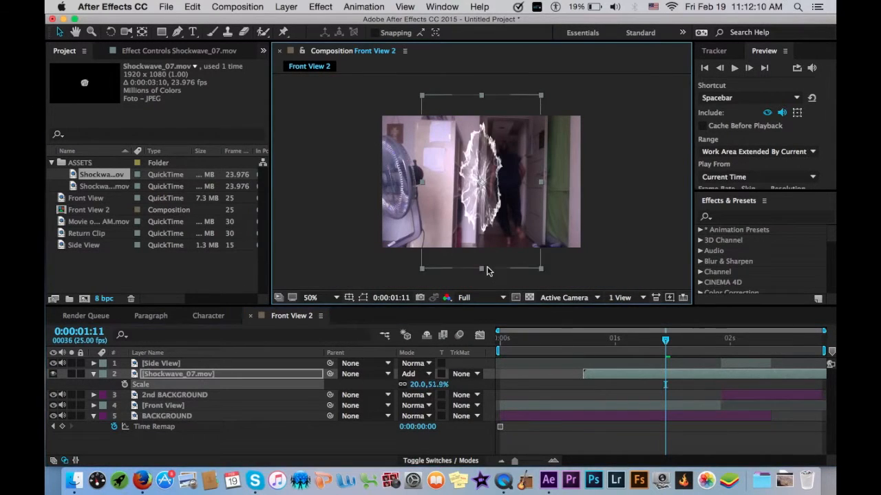
pyautogui.moveTo(541, 191); pyautogui.dragTo(563, 190)
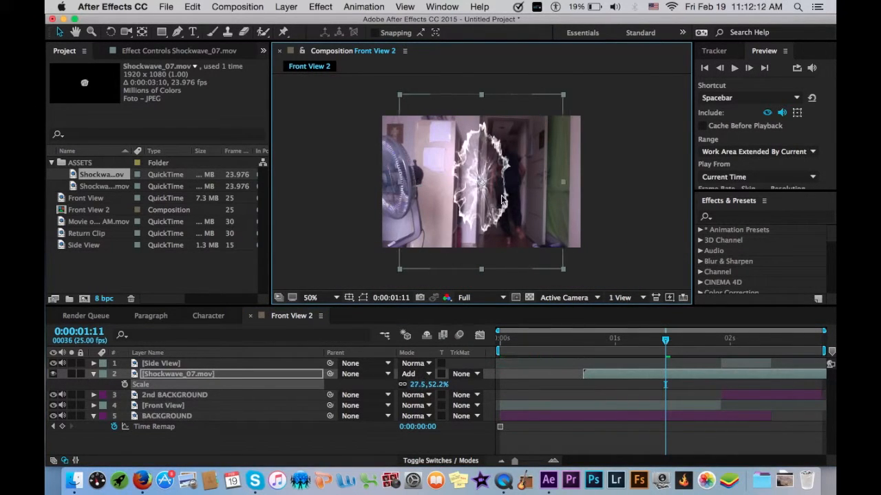
pyautogui.moveTo(480, 209); pyautogui.dragTo(505, 206)
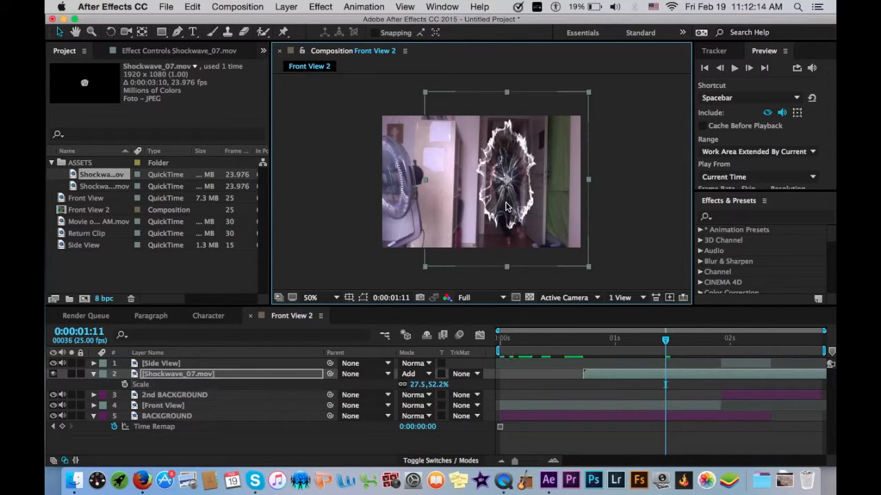
# Step: Delete the Shockwave_07.mov layer from the Front View 2 composition
pyautogui.press('/')
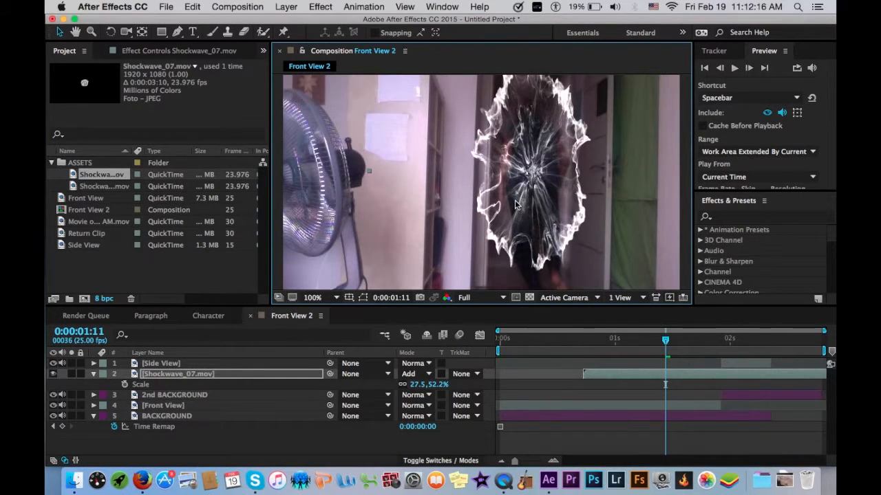
pyautogui.press(',')
pyautogui.press('.')
pyautogui.press('.')
pyautogui.press(',')
pyautogui.press(',')
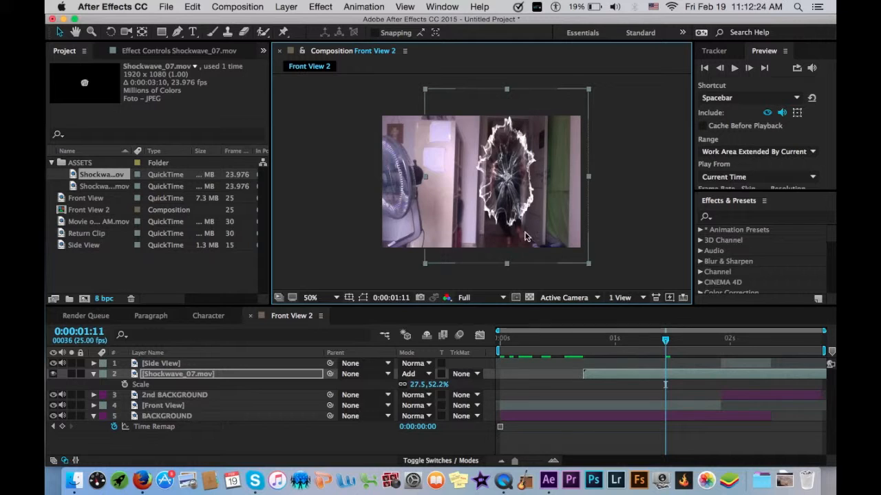
pyautogui.click(298, 378)
pyautogui.press('Delete')
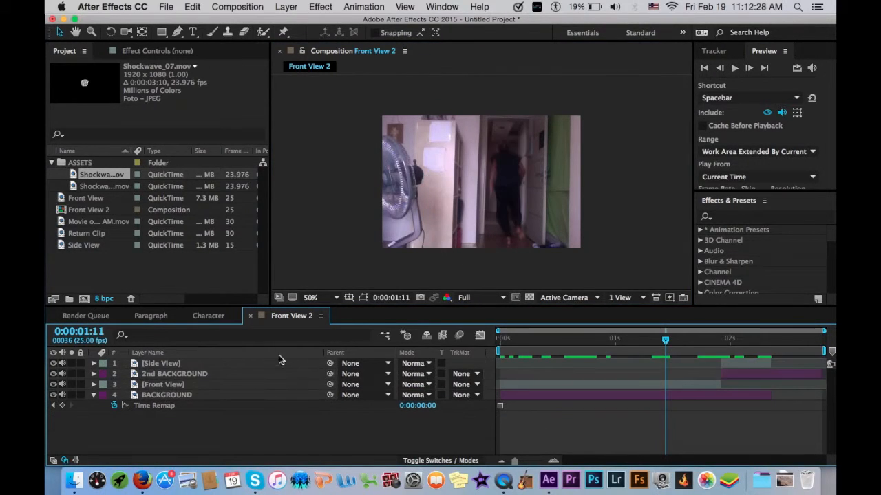
# Step: Add Shockwave_07.mov again as the top layer and trim its start to 0:00:01:22
pyautogui.moveTo(115, 176)
pyautogui.mouseDown()
pyautogui.moveTo(335, 244)
pyautogui.moveTo(112, 181)
pyautogui.mouseUp()
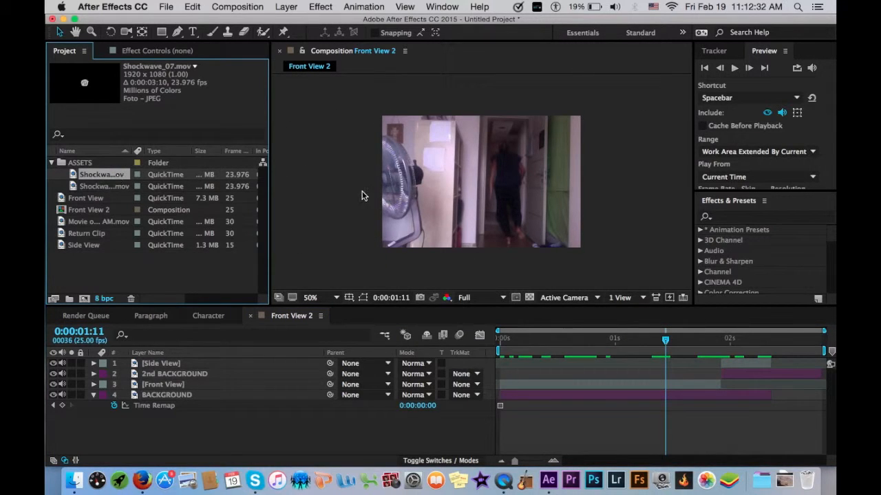
pyautogui.moveTo(690, 335); pyautogui.dragTo(717, 354)
pyautogui.moveTo(93, 176); pyautogui.dragTo(676, 364)
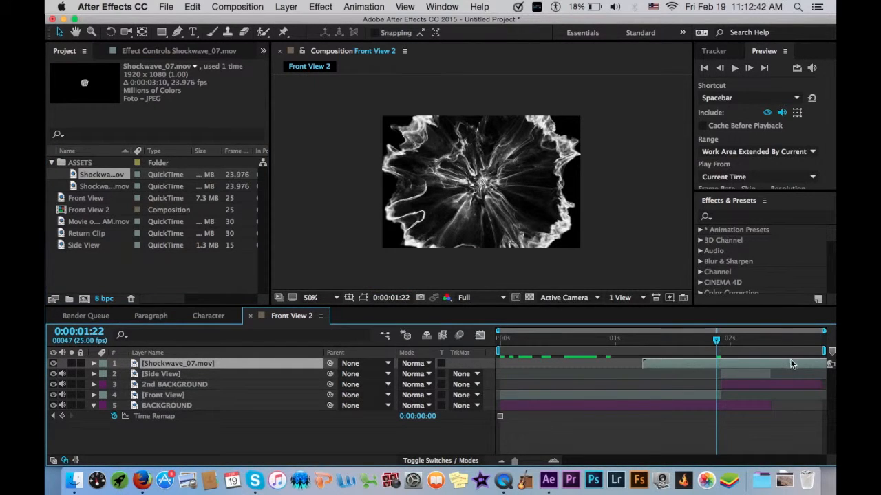
pyautogui.moveTo(787, 366); pyautogui.dragTo(799, 362)
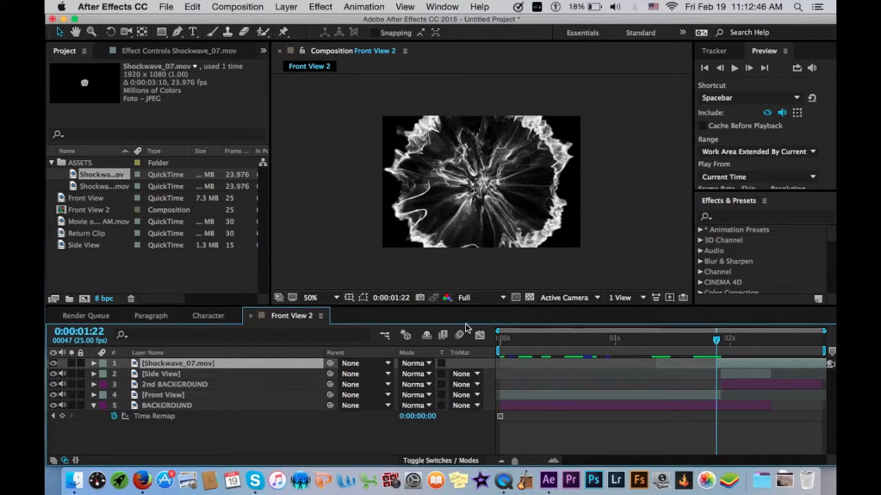
# Step: Set the new Shockwave_07.mov layer's blending mode to Add
pyautogui.click(415, 363)
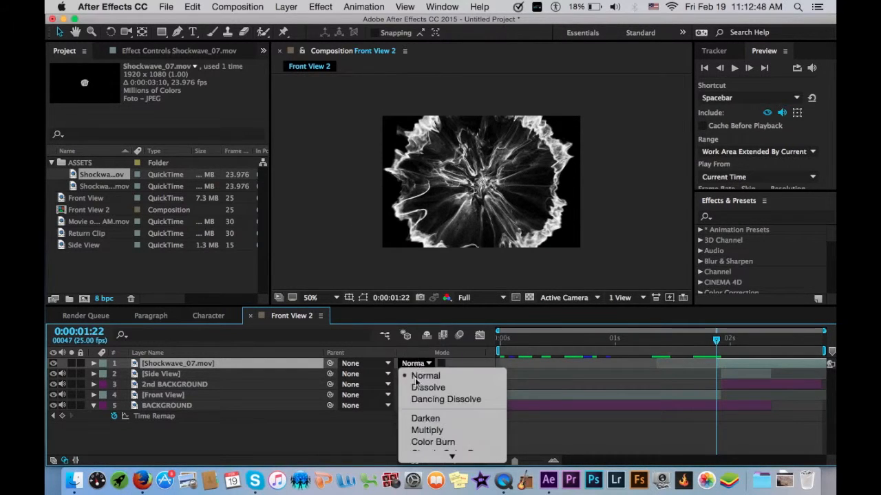
pyautogui.scroll(-3, 415, 382)
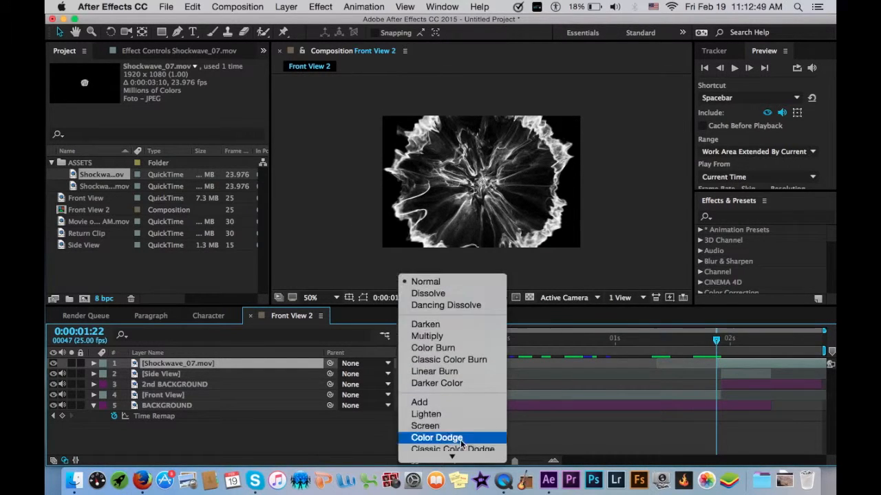
pyautogui.click(462, 402)
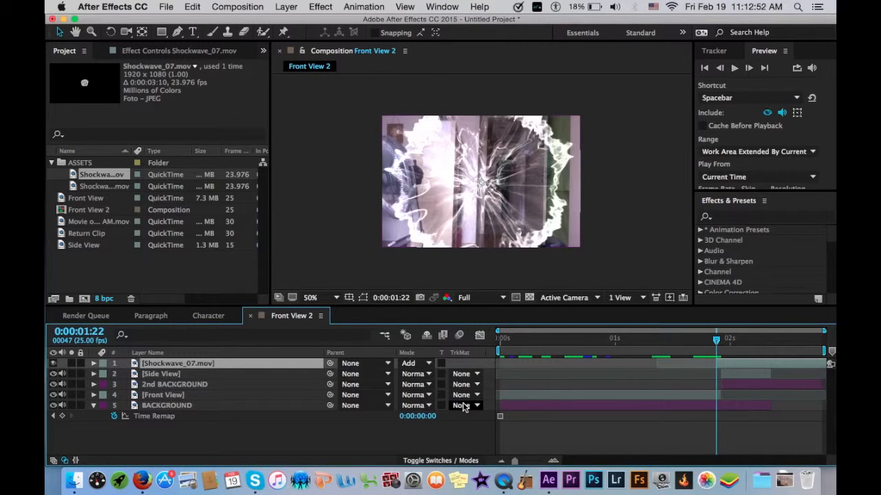
# Step: Resize the shockwave to a narrow oval over the doorway, with a scale of about 42.9% by 102.4%
pyautogui.press(',')
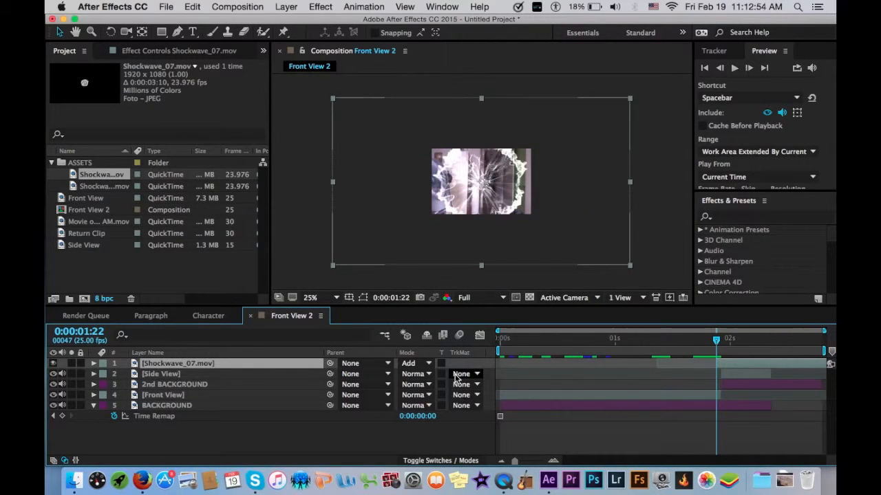
pyautogui.press('s')
pyautogui.moveTo(421, 373); pyautogui.dragTo(395, 372)
pyautogui.moveTo(480, 204); pyautogui.dragTo(497, 265)
pyautogui.moveTo(414, 178); pyautogui.dragTo(430, 177)
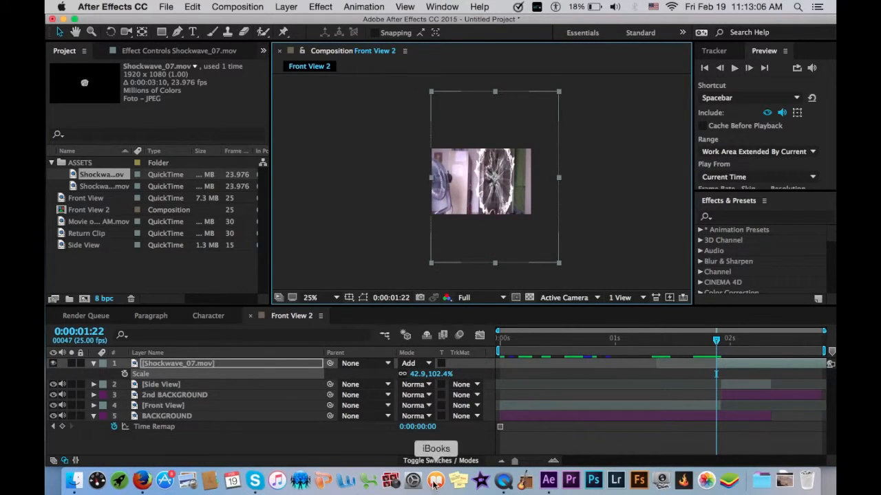
# Step: Make the Shockwave_07.mov layer 3D and set its Z position to 2000
pyautogui.click(440, 460)
pyautogui.click(468, 364)
pyautogui.hotkey('shift', 'r')
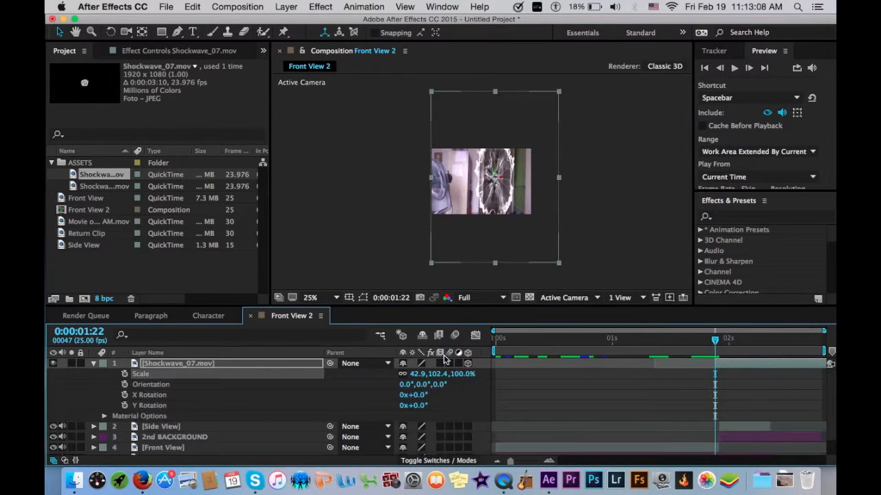
pyautogui.press('p')
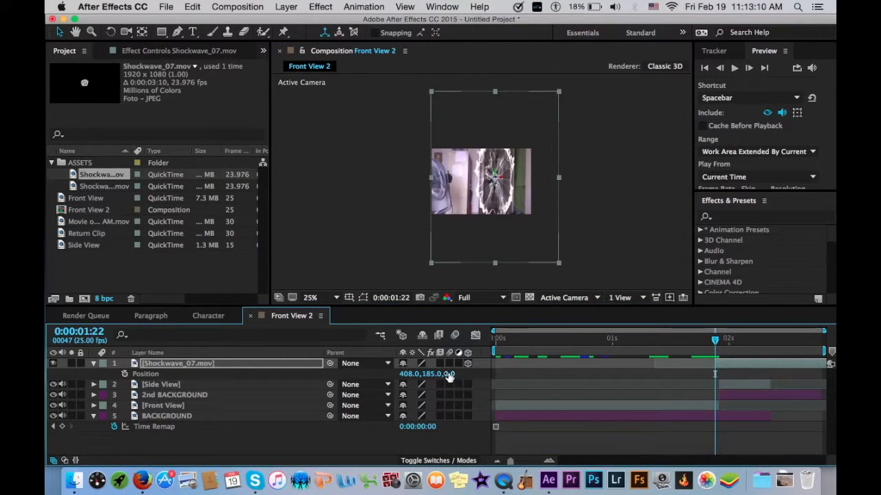
pyautogui.click(448, 374)
pyautogui.press('Return')
pyautogui.press('.')
pyautogui.press('.')
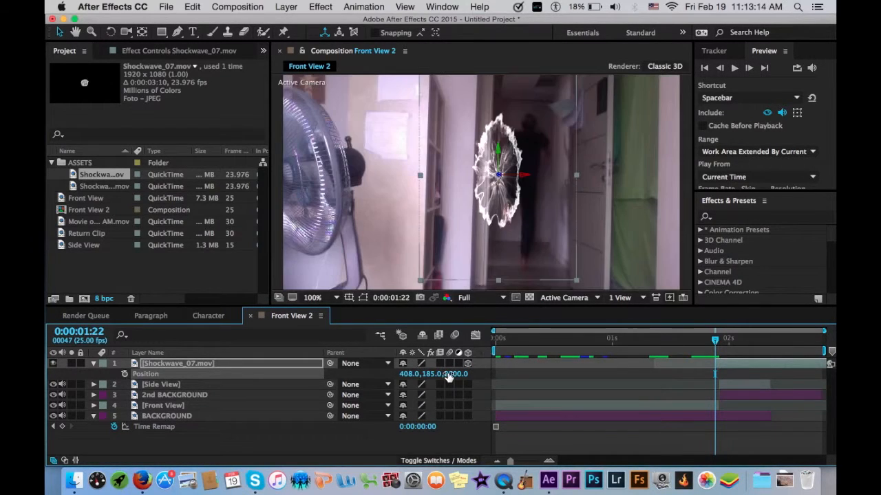
# Step: Move the shockwave over the running person, at a position of about 573.8, 129.7
pyautogui.moveTo(508, 218); pyautogui.dragTo(540, 206)
pyautogui.press('Left')
pyautogui.press('Left')
pyautogui.press('Left')
pyautogui.press('Right')
# Step: Slide the Shockwave_07.mov layer earlier so that it starts at 0:00:01:18
pyautogui.moveTo(767, 341); pyautogui.dragTo(735, 364)
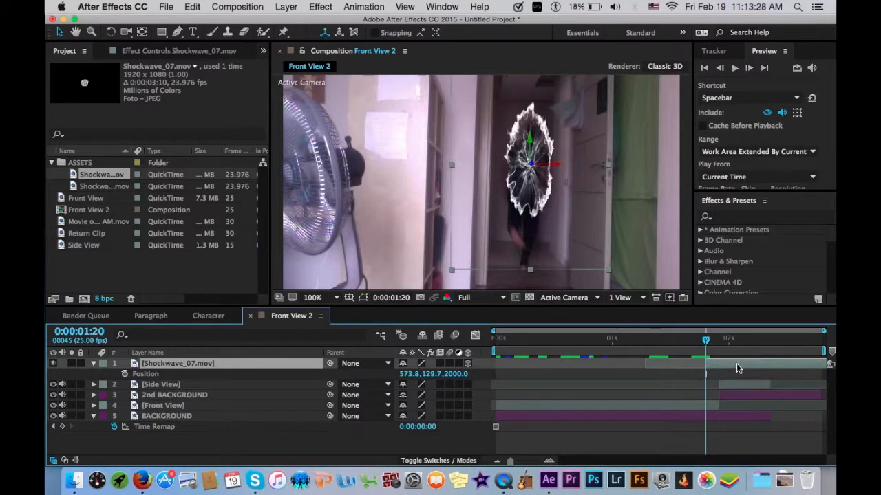
pyautogui.moveTo(708, 338); pyautogui.dragTo(724, 365)
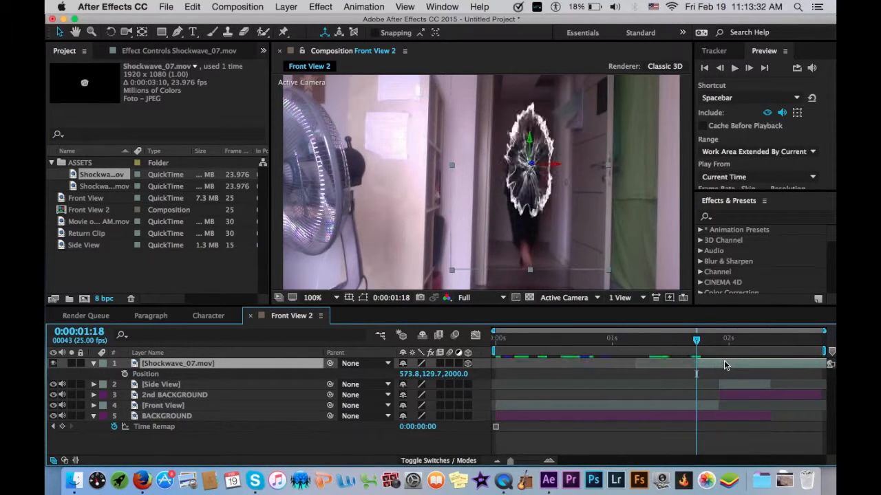
pyautogui.moveTo(702, 345)
pyautogui.mouseDown()
pyautogui.moveTo(720, 342)
pyautogui.moveTo(697, 345)
pyautogui.mouseUp()
pyautogui.moveTo(786, 366); pyautogui.dragTo(697, 368)
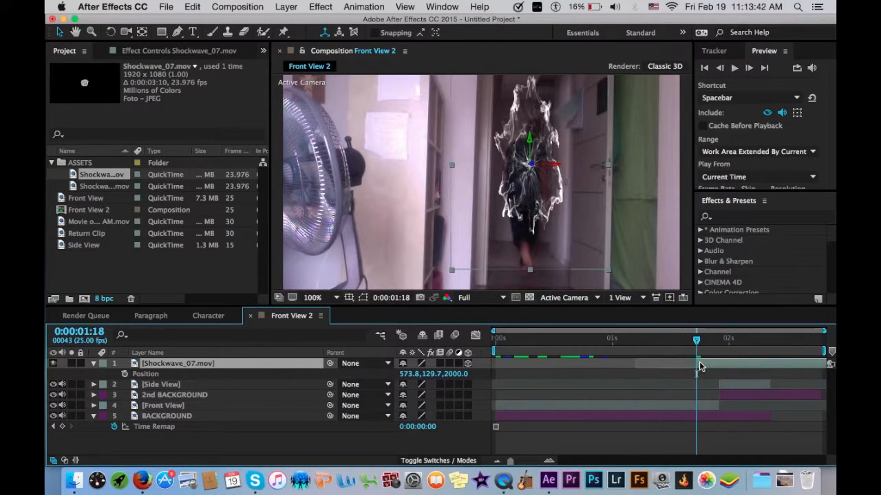
# Step: Scale the Shockwave_07.mov layer up proportionally to about 86.9%, 207.4%, 202.5%
pyautogui.press('s')
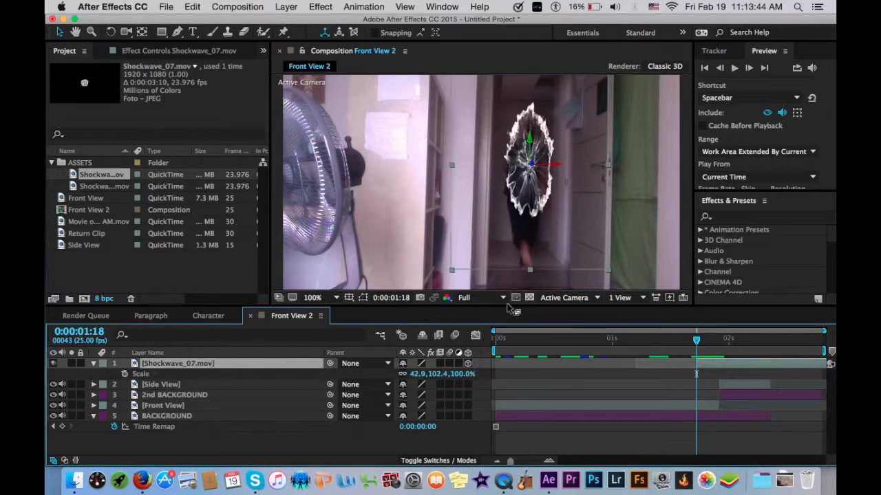
pyautogui.press(',')
pyautogui.moveTo(416, 374); pyautogui.dragTo(443, 374)
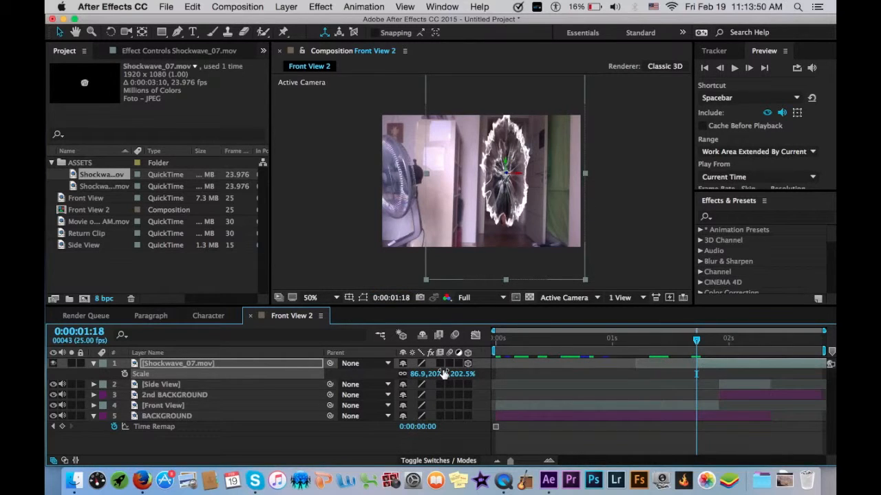
# Step: Apply Time Stretch to the Shockwave_07.mov layer with a stretch factor of 50
pyautogui.click(285, 6)
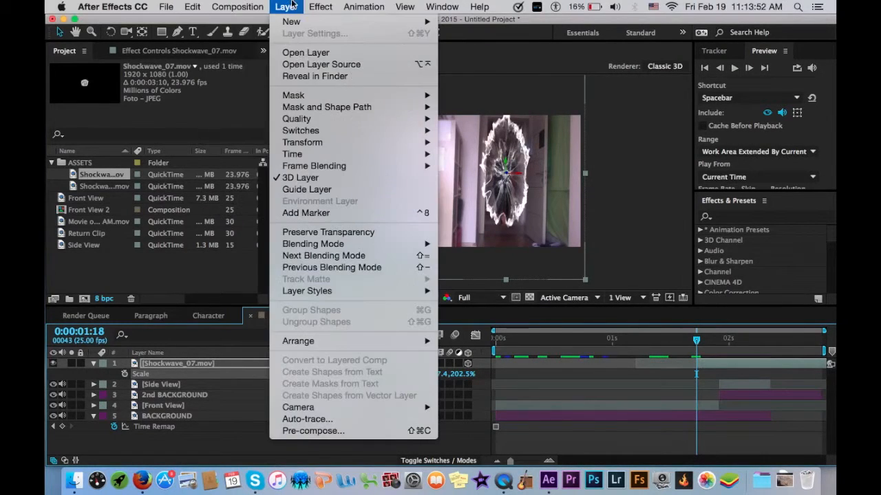
pyautogui.moveTo(335, 154)
pyautogui.click(500, 178)
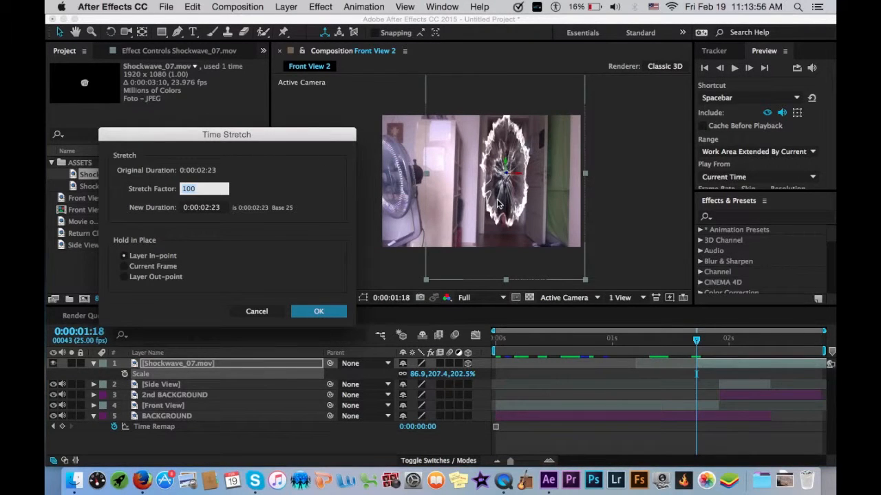
pyautogui.write('50')
pyautogui.press('Return')
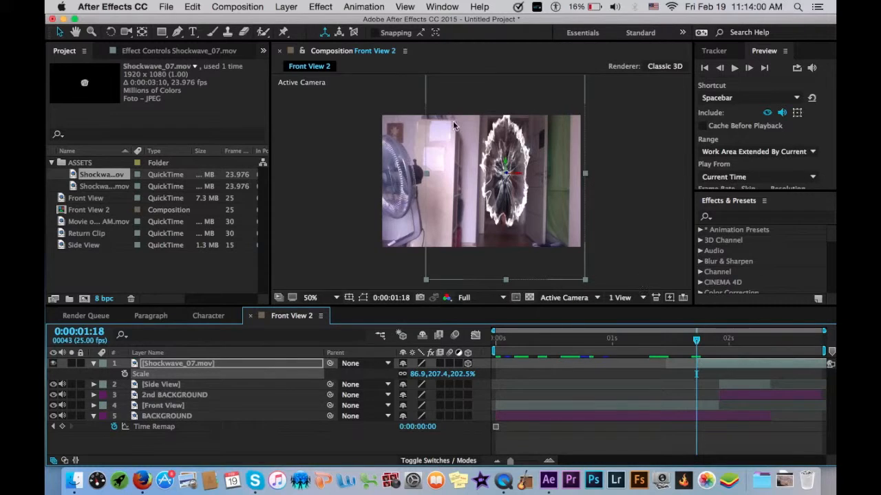
# Step: Apply Time Stretch to the Shockwave_07.mov layer a second time to shorten its duration further
pyautogui.click(294, 7)
pyautogui.moveTo(412, 154)
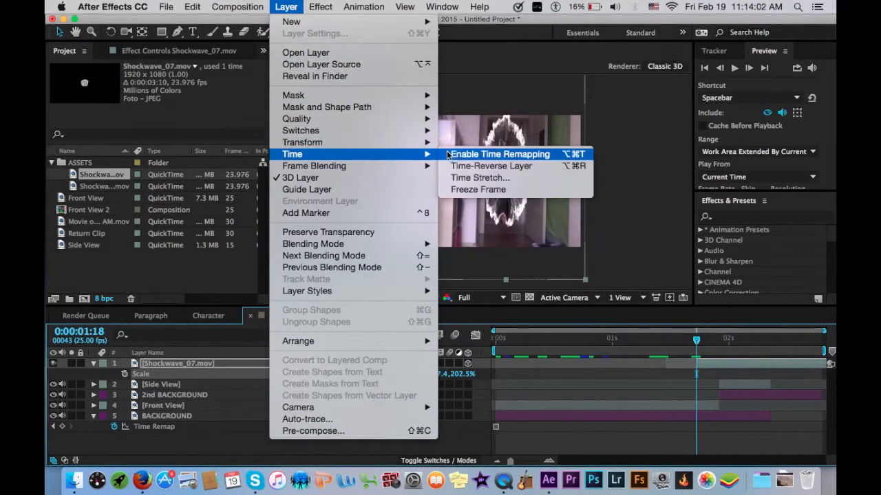
pyautogui.click(486, 178)
pyautogui.press('Return')
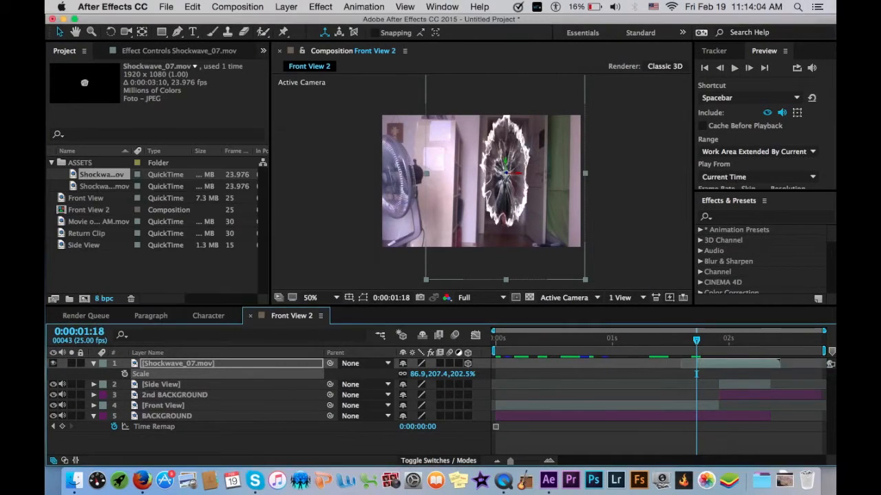
# Step: Preview the shockwave and trim the end of its layer to 0:00:01:23, where the side view starts
pyautogui.press('space')
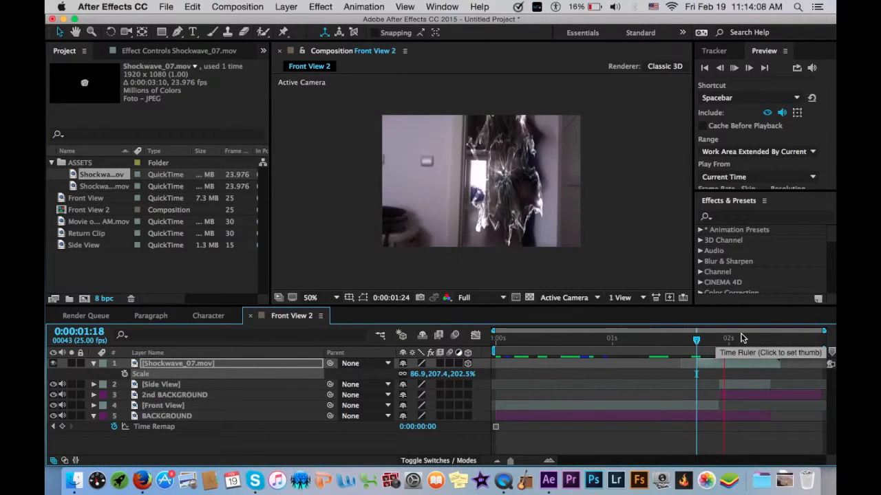
pyautogui.click(705, 339)
pyautogui.moveTo(707, 341); pyautogui.dragTo(718, 345)
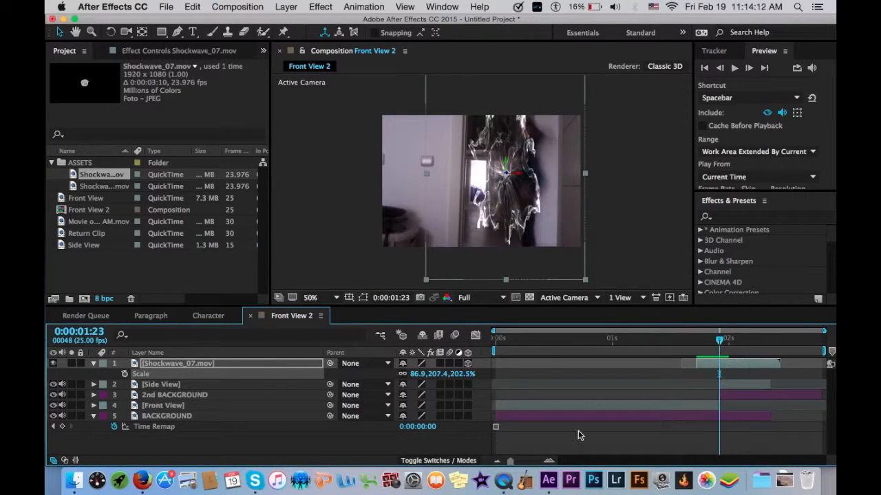
pyautogui.press('=')
pyautogui.press('=')
pyautogui.press('=')
pyautogui.hotkey('alt', ']')
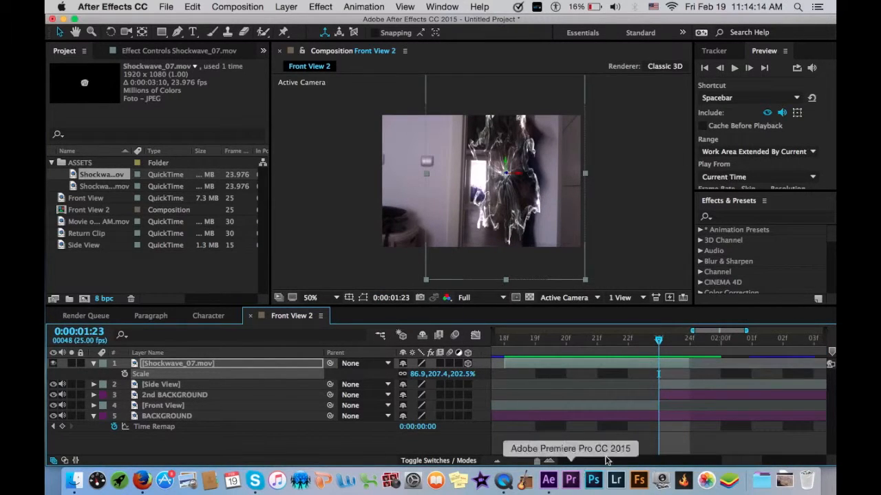
pyautogui.moveTo(690, 365); pyautogui.dragTo(659, 366)
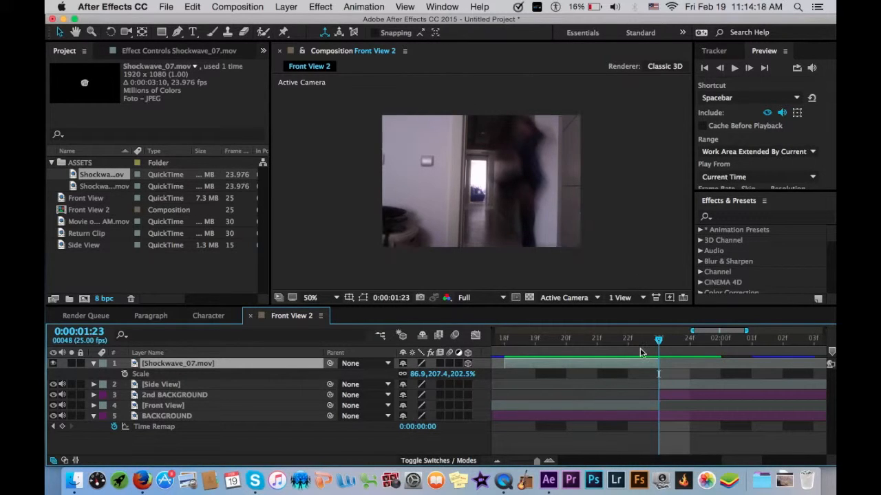
# Step: Duplicate the Front View layer and trim the copy so that it starts at 0:00:01:18
pyautogui.moveTo(504, 342)
pyautogui.mouseDown()
pyautogui.moveTo(625, 342)
pyautogui.moveTo(602, 342)
pyautogui.moveTo(665, 354)
pyautogui.moveTo(627, 342)
pyautogui.moveTo(506, 341)
pyautogui.mouseUp()
pyautogui.click(659, 341)
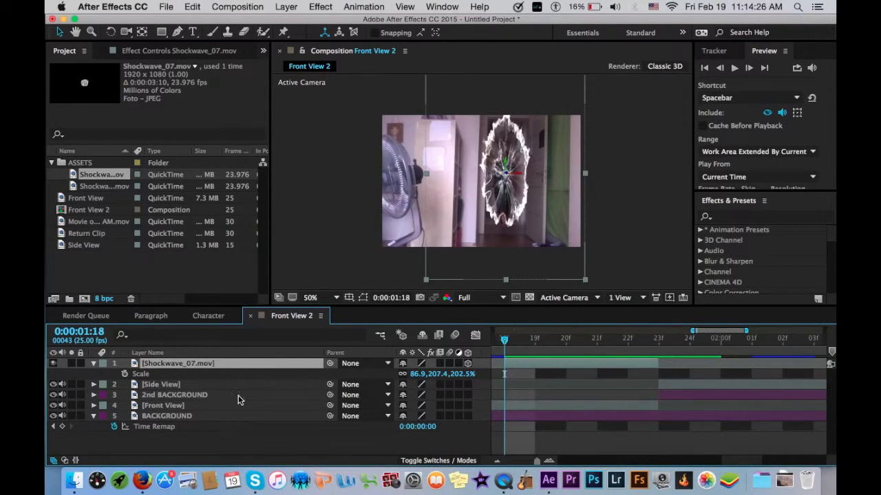
pyautogui.click(589, 405)
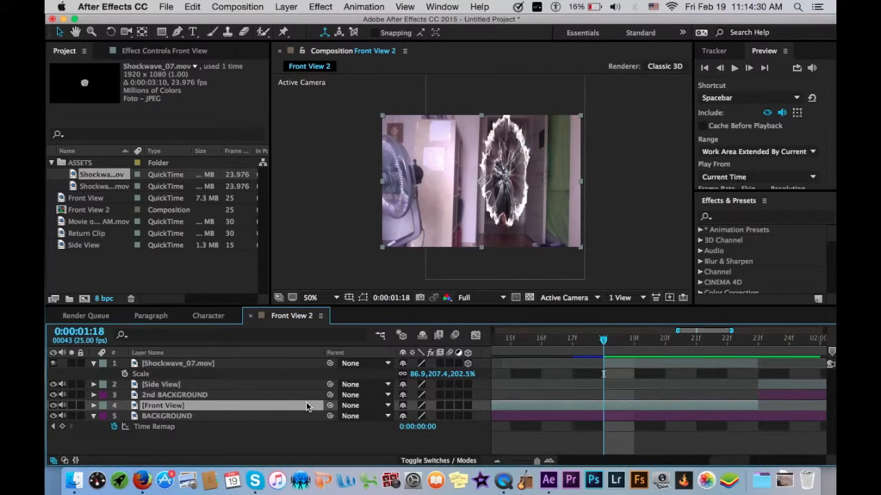
pyautogui.press('super+d')
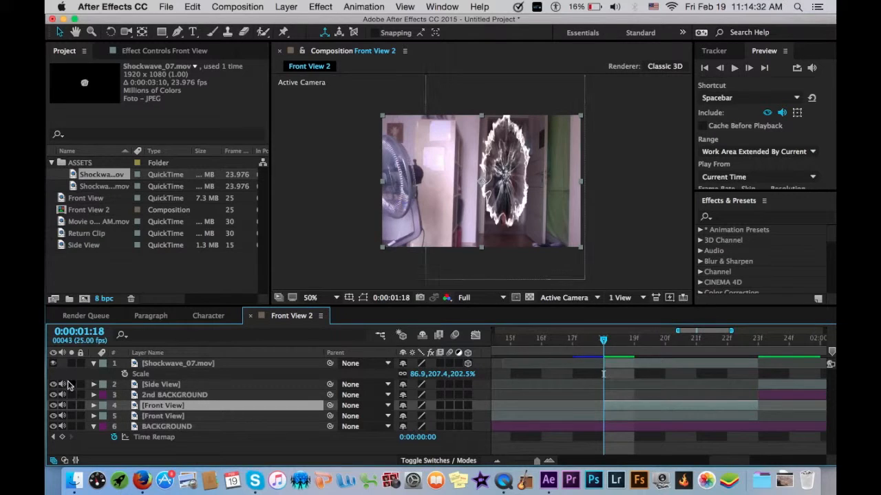
# Step: Rename the duplicated Front View layer as 1st mask
pyautogui.press('Return')
pyautogui.write('1s')
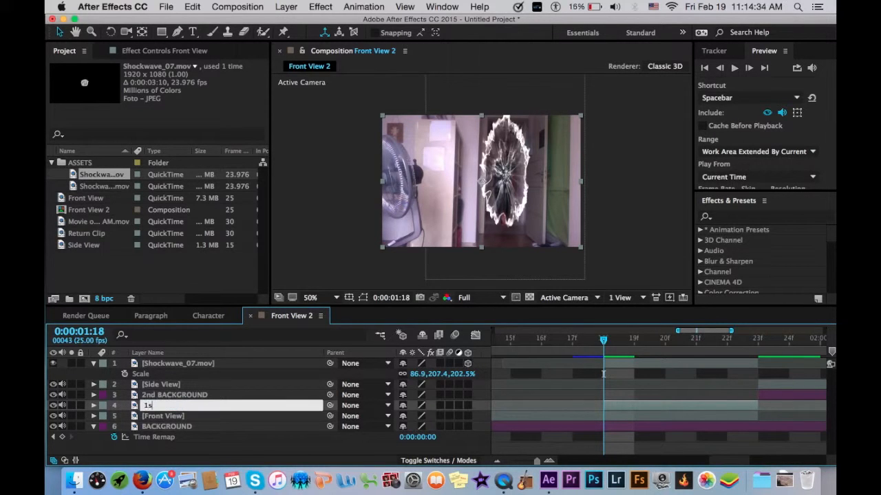
pyautogui.write('t mask')
pyautogui.press('Return')
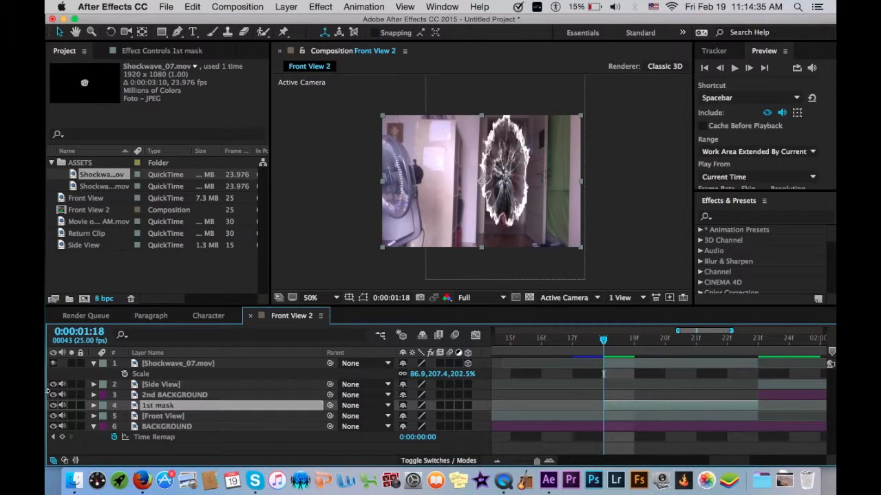
# Step: Give the 1st mask layer a red label and solo it
pyautogui.click(102, 405)
pyautogui.click(137, 277)
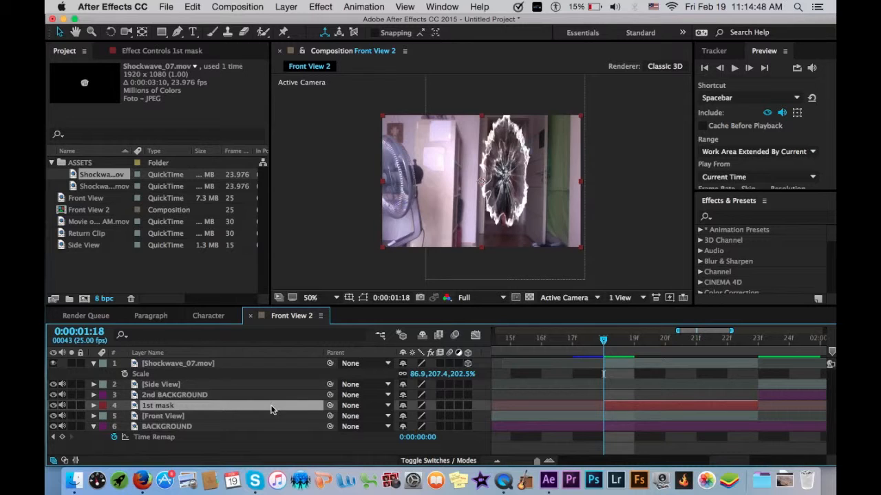
pyautogui.click(71, 405)
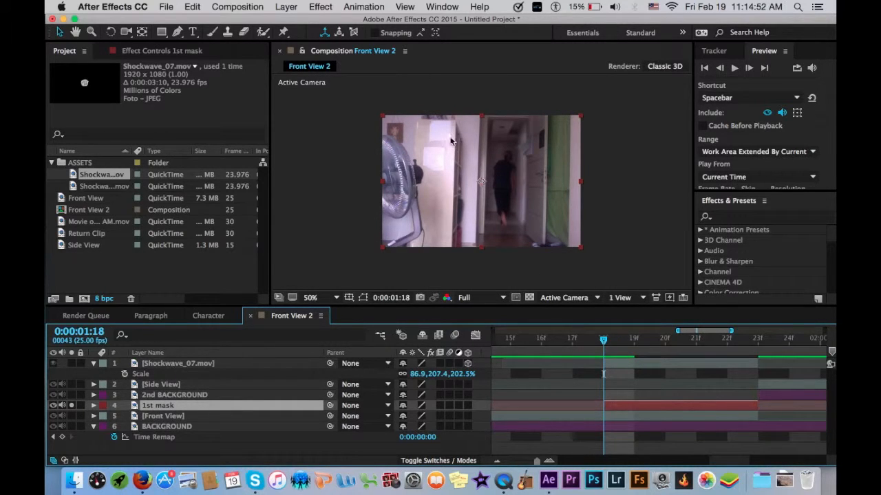
# Step: Draw a thin four-point mask over the upper door-frame beam on the 1st mask layer with the Pen tool, and solo BACKGROUND
pyautogui.press('g')
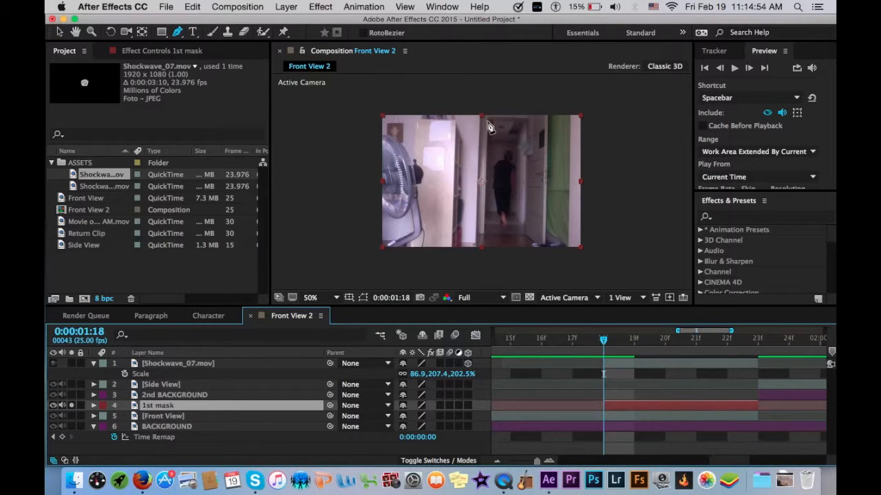
pyautogui.press('super+equal')
pyautogui.press('super+equal')
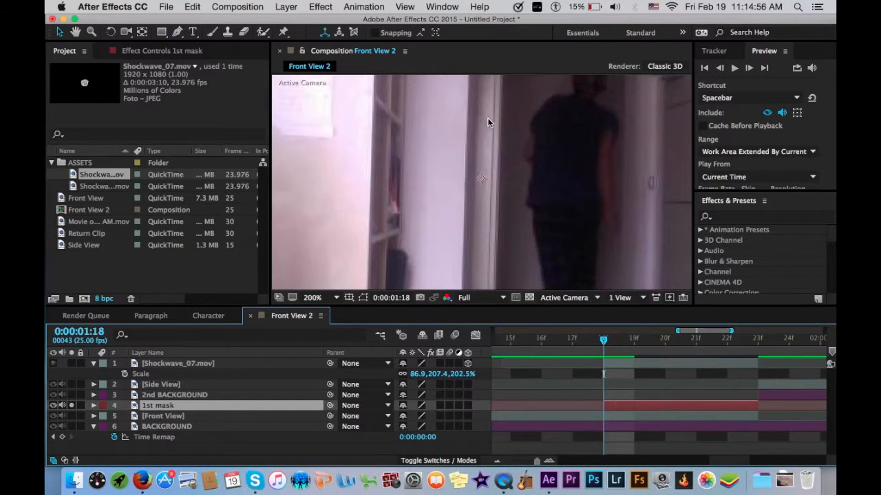
pyautogui.press('space')
pyautogui.moveTo(538, 123); pyautogui.dragTo(515, 314)
pyautogui.moveTo(516, 198); pyautogui.dragTo(467, 187)
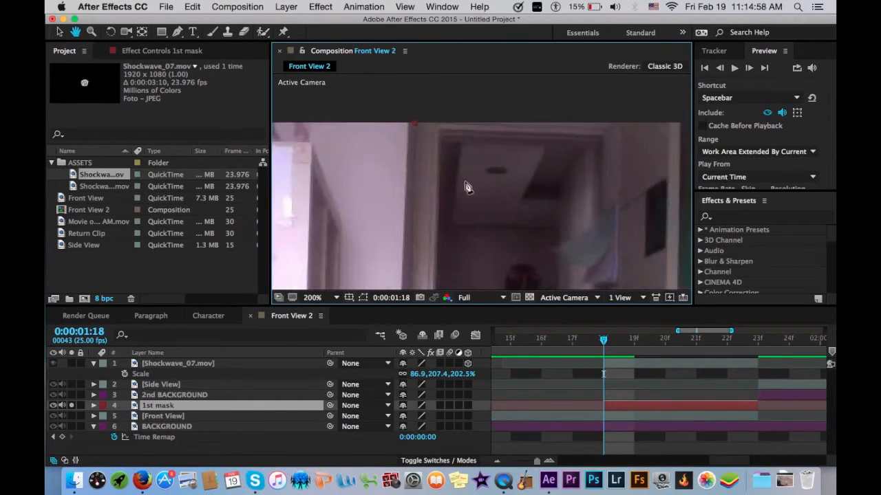
pyautogui.click(444, 142)
pyautogui.click(595, 150)
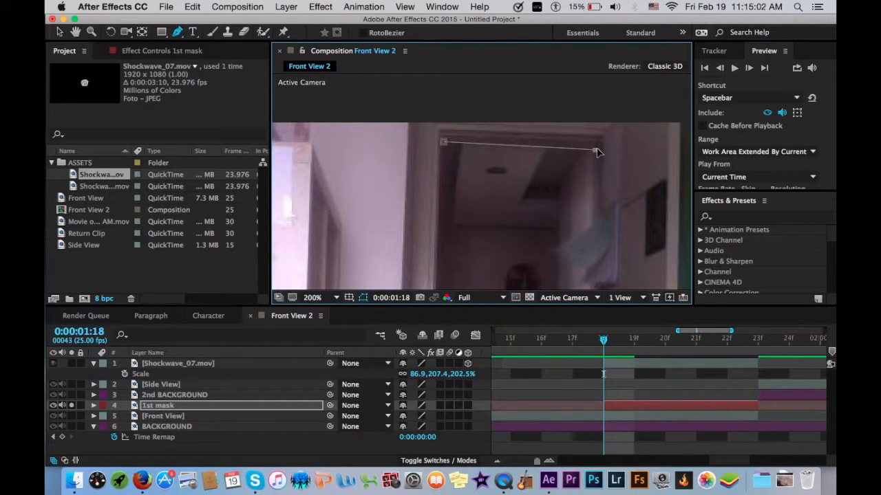
pyautogui.click(603, 138)
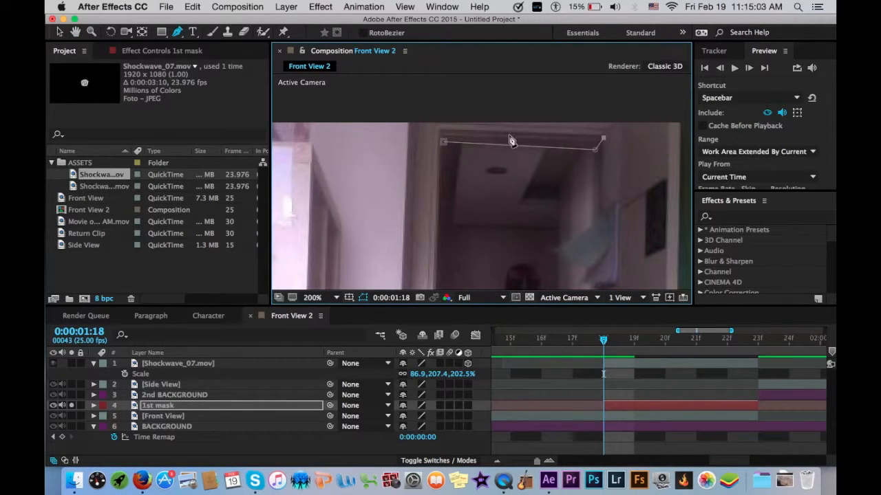
pyautogui.click(444, 143)
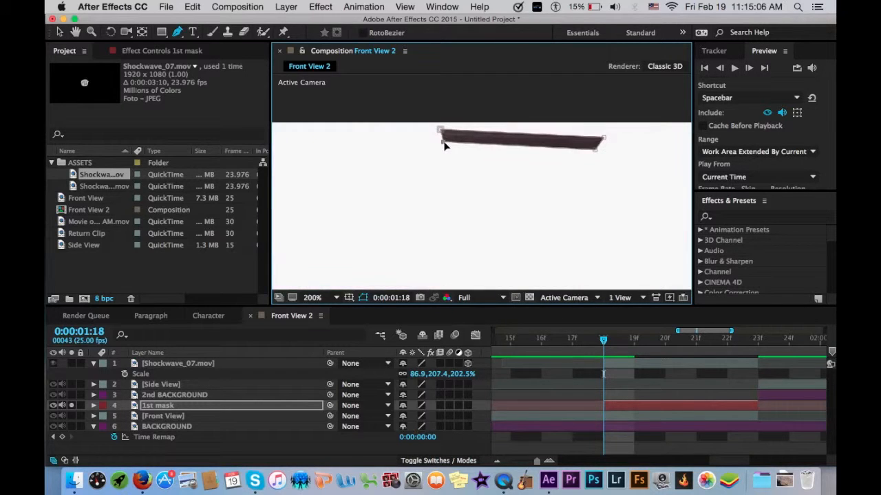
pyautogui.click(71, 426)
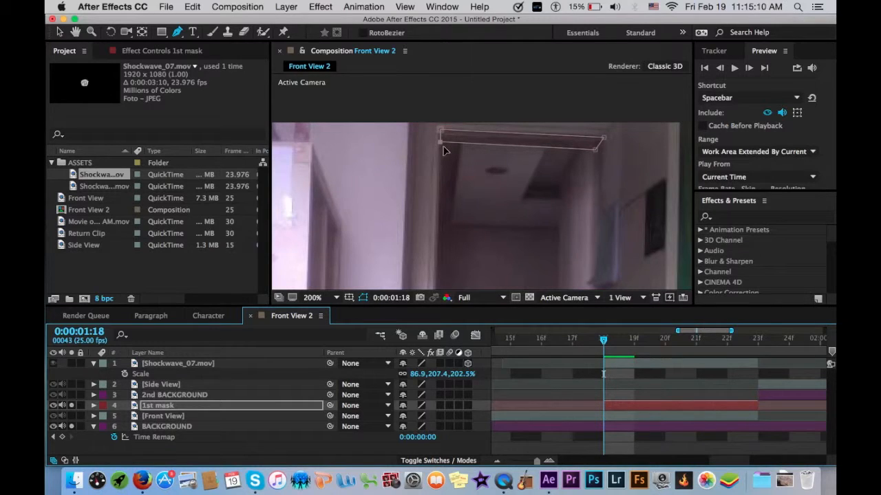
# Step: Start a second mask at the door frame's upper-left corner and trace it down the left jamb and across the threshold
pyautogui.click(416, 141)
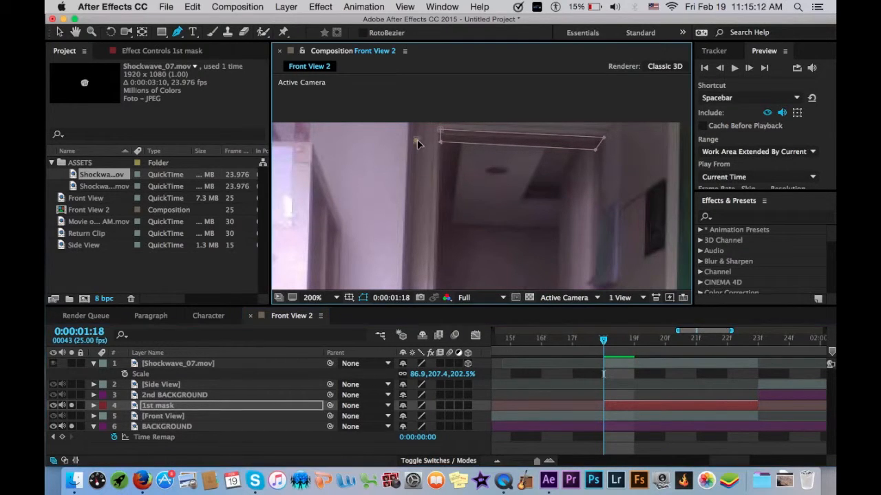
pyautogui.click(437, 163)
pyautogui.moveTo(453, 225); pyautogui.dragTo(441, 127)
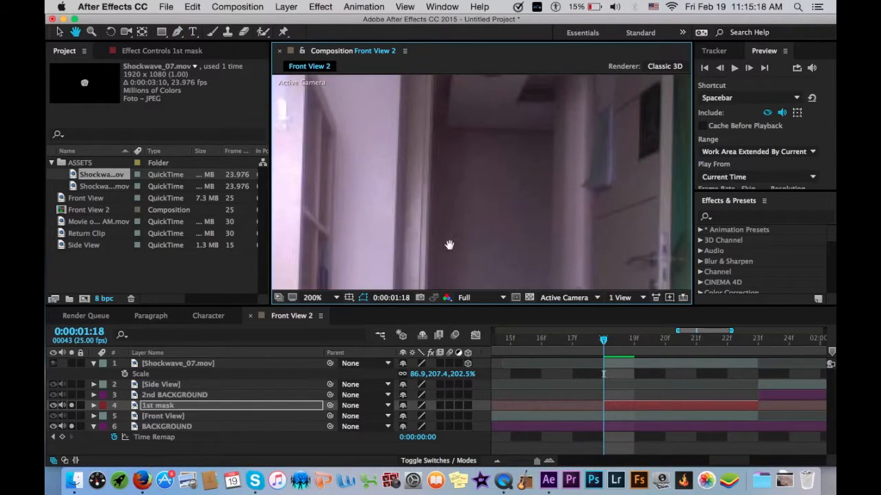
pyautogui.moveTo(450, 245); pyautogui.dragTo(442, 53)
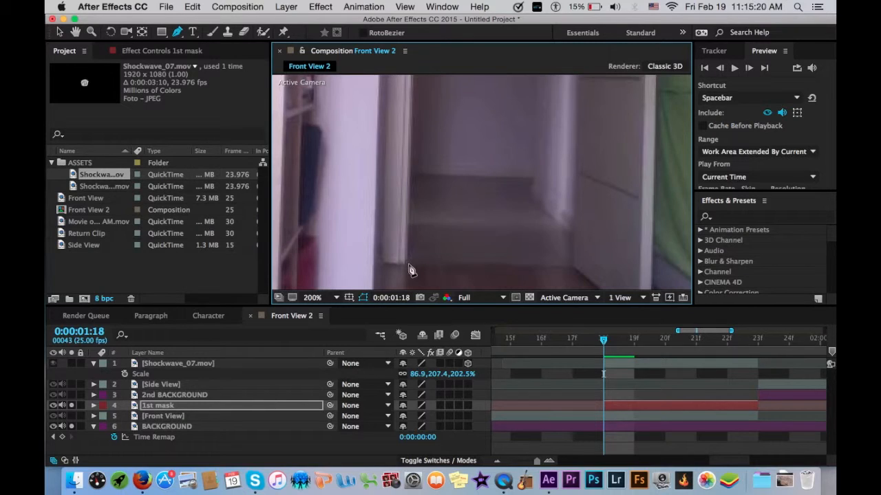
pyautogui.click(408, 263)
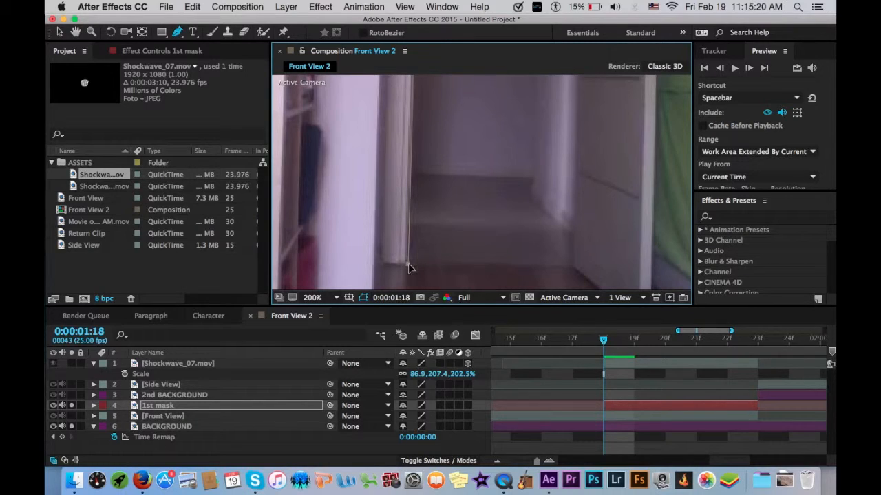
pyautogui.click(574, 265)
# Step: Continue the second mask up the right jamb of the doorway to the upper corner of the frame
pyautogui.press('space')
pyautogui.moveTo(598, 135); pyautogui.dragTo(600, 291)
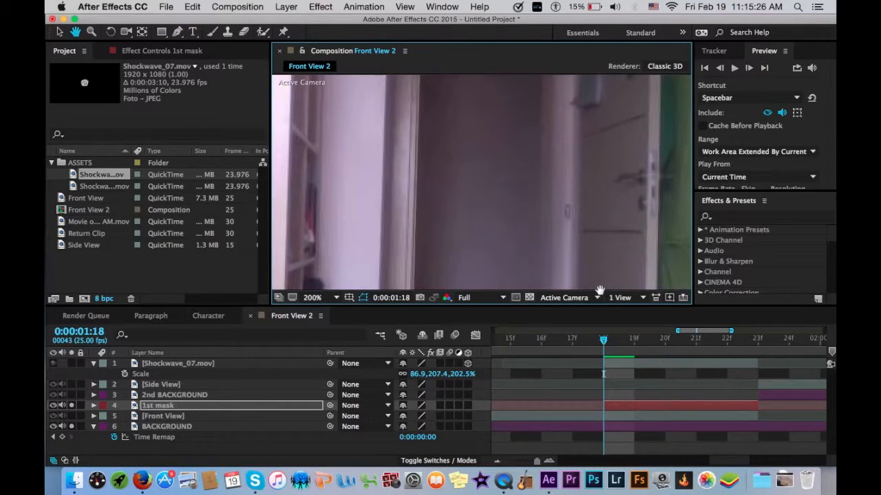
pyautogui.click(579, 137)
pyautogui.press('space')
pyautogui.moveTo(579, 130); pyautogui.dragTo(581, 172)
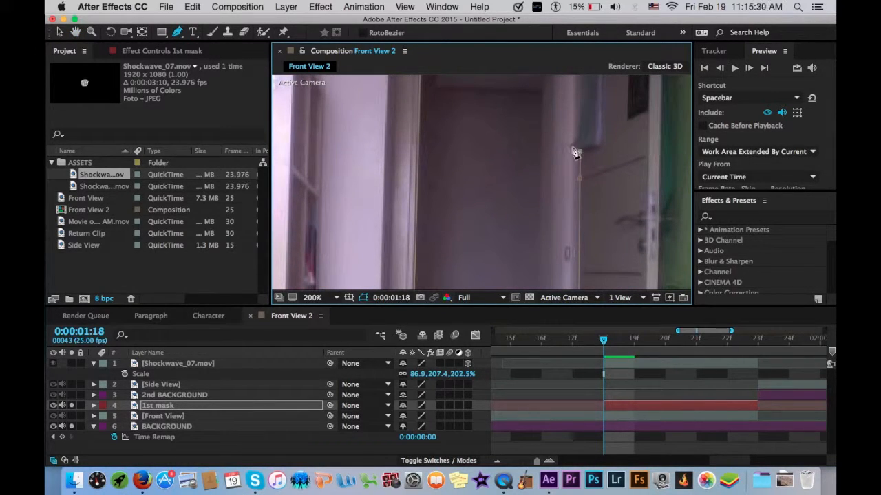
pyautogui.press('space')
pyautogui.moveTo(582, 141); pyautogui.dragTo(583, 185)
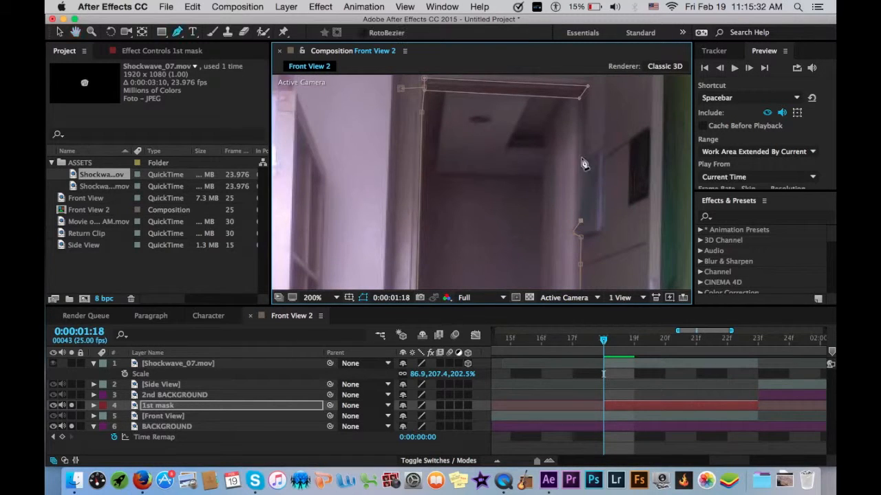
pyautogui.click(590, 115)
# Step: Carry the second mask over the frame above the image edge and close it at its starting point
pyautogui.press('space')
pyautogui.moveTo(590, 119); pyautogui.dragTo(595, 158)
pyautogui.click(451, 90)
pyautogui.moveTo(410, 87); pyautogui.dragTo(407, 98)
pyautogui.click(396, 110)
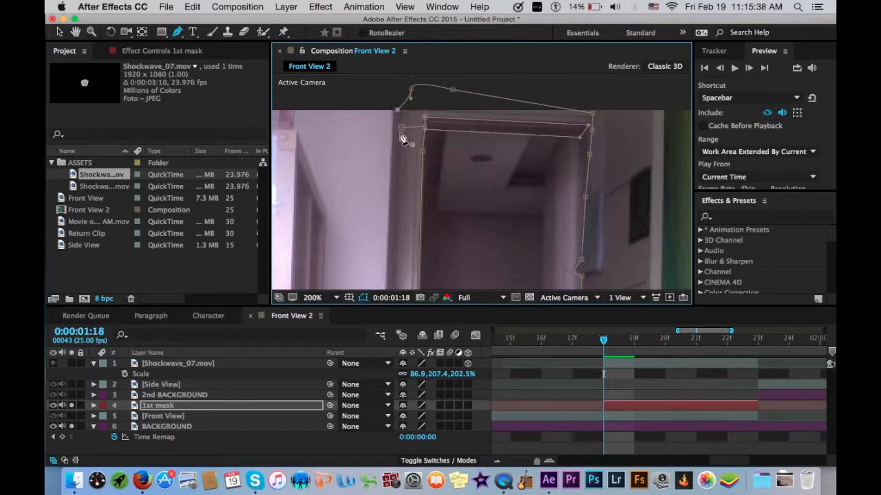
pyautogui.click(400, 128)
# Step: Hide the mask outlines in the composition view to see the doorway and the person unobstructed
pyautogui.scroll(-1, 398, 129)
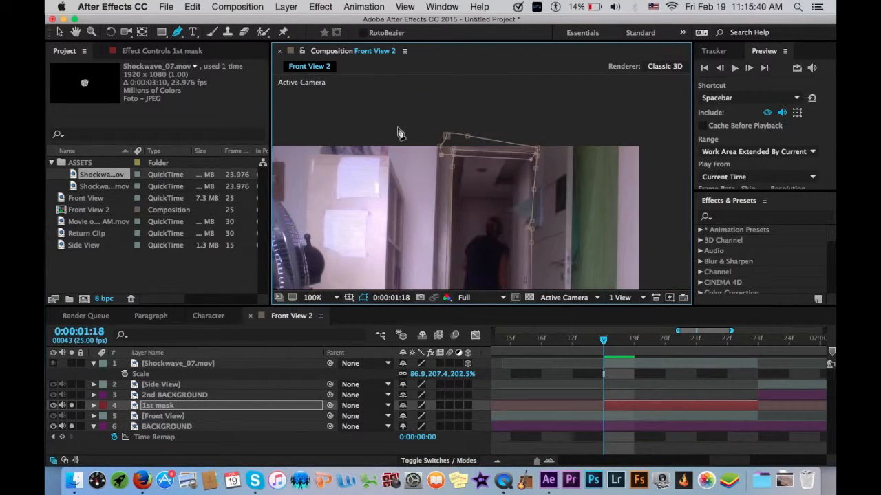
pyautogui.moveTo(485, 207); pyautogui.dragTo(477, 138)
pyautogui.press('v')
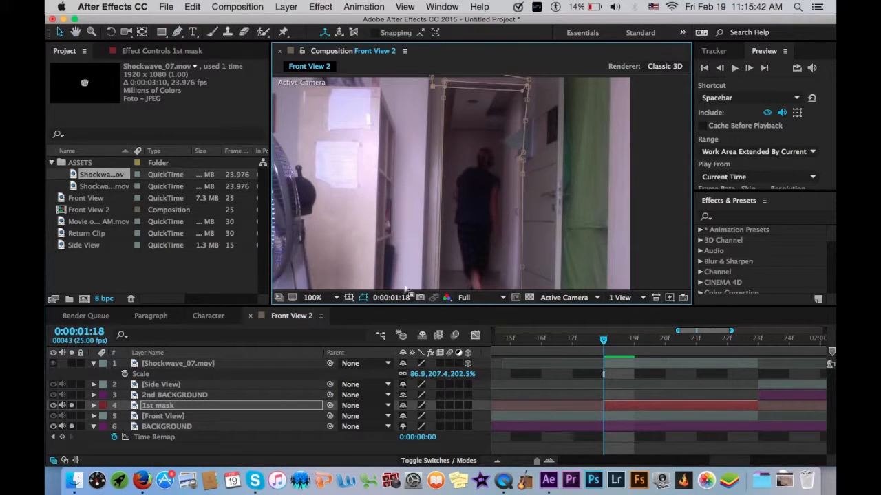
pyautogui.click(364, 298)
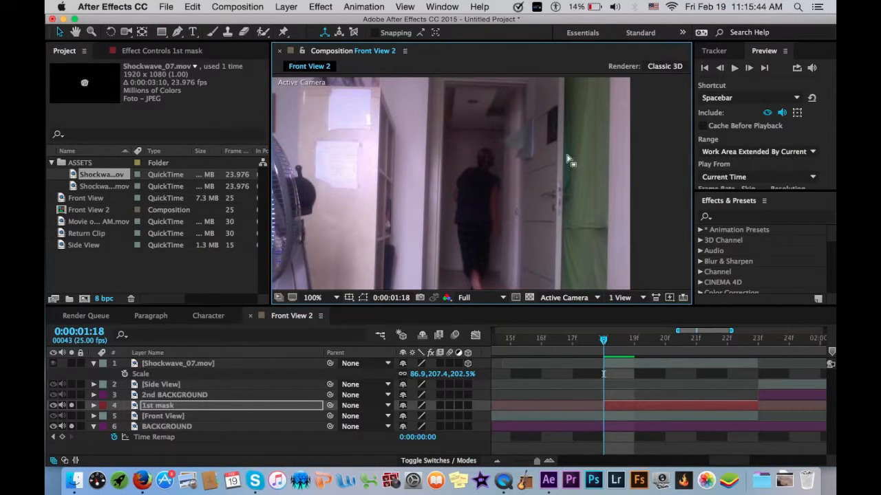
# Step: Set the Mask Feather of both masks on the 1st mask layer to 2 pixels and collapse the layer's properties
pyautogui.press('f')
pyautogui.click(413, 426)
pyautogui.write('2')
pyautogui.press('Return')
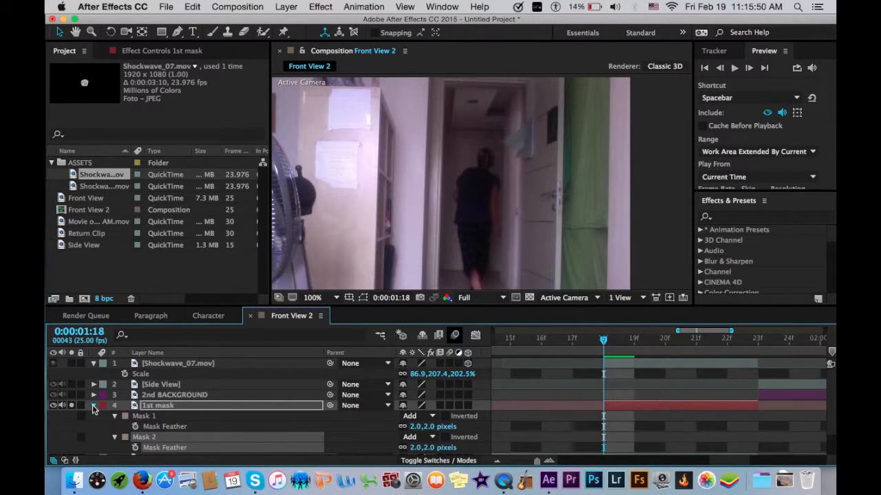
pyautogui.click(94, 406)
# Step: Solo the Shockwave_07.mov layer and move the 1st mask layer above it in the layer stack
pyautogui.click(71, 363)
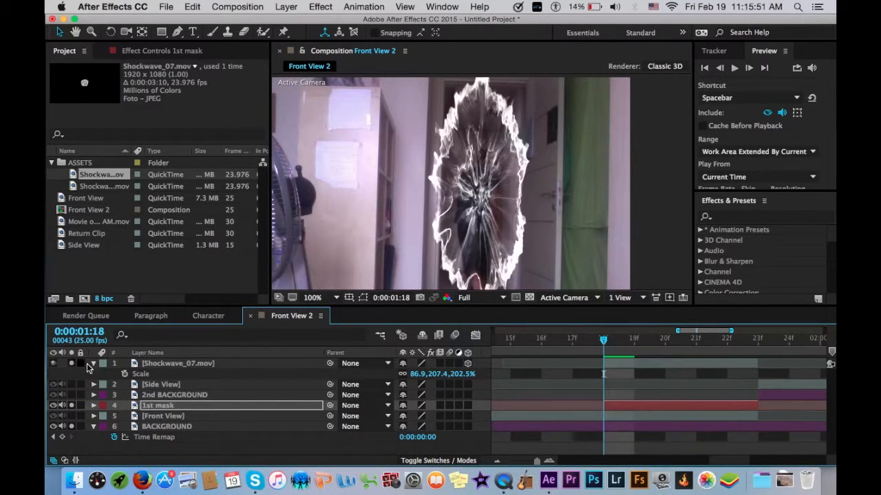
pyautogui.click(159, 405)
pyautogui.moveTo(173, 363); pyautogui.dragTo(173, 363)
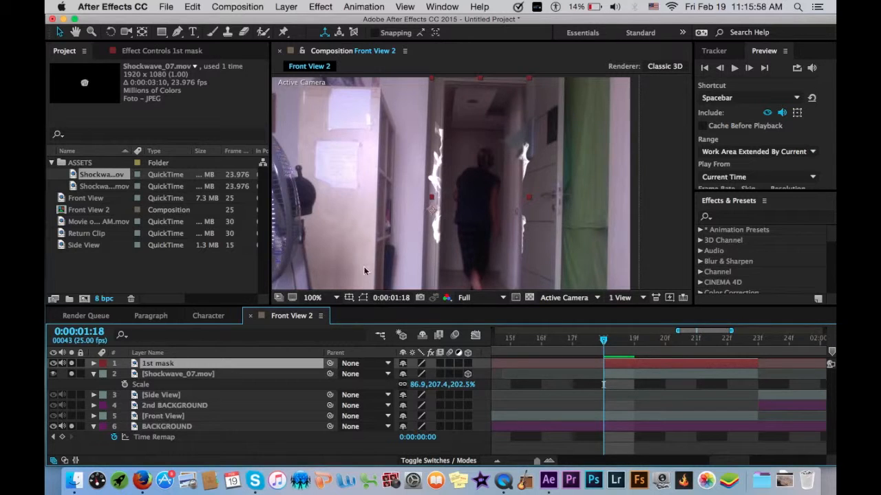
# Step: Set the modes of Mask 1 and Mask 2 on the 1st mask layer to Subtract
pyautogui.press('m')
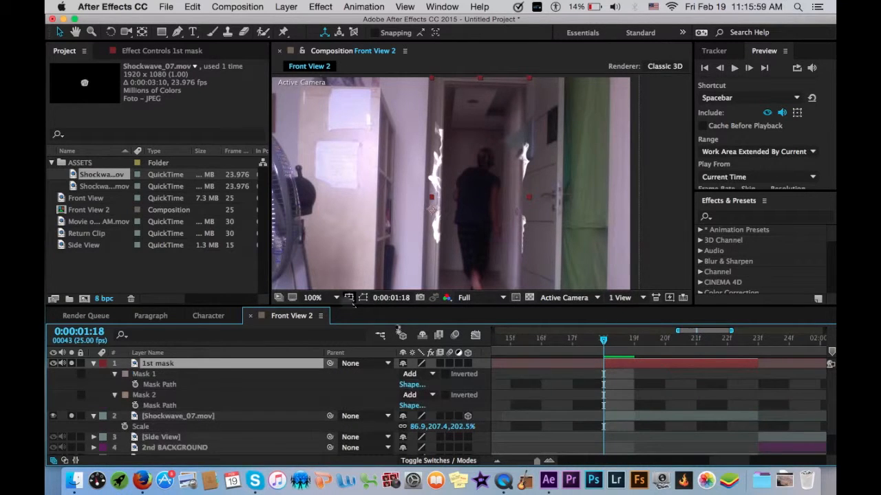
pyautogui.click(419, 374)
pyautogui.click(422, 406)
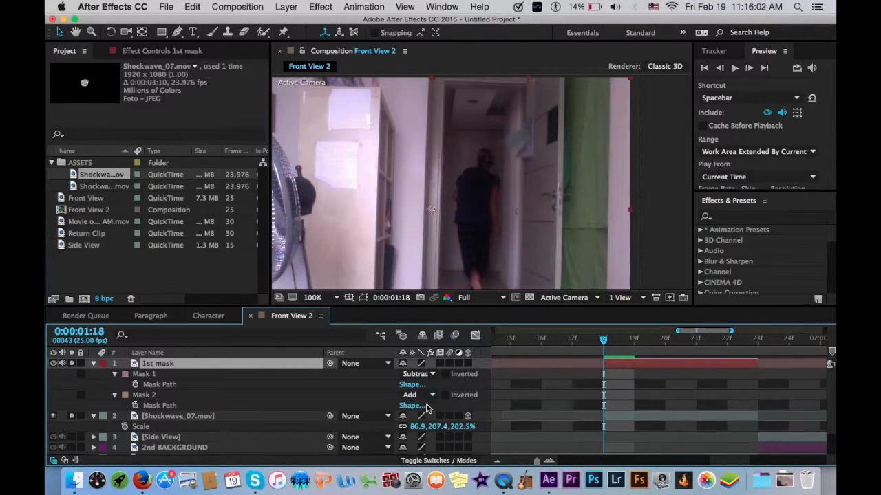
pyautogui.click(417, 395)
pyautogui.click(423, 406)
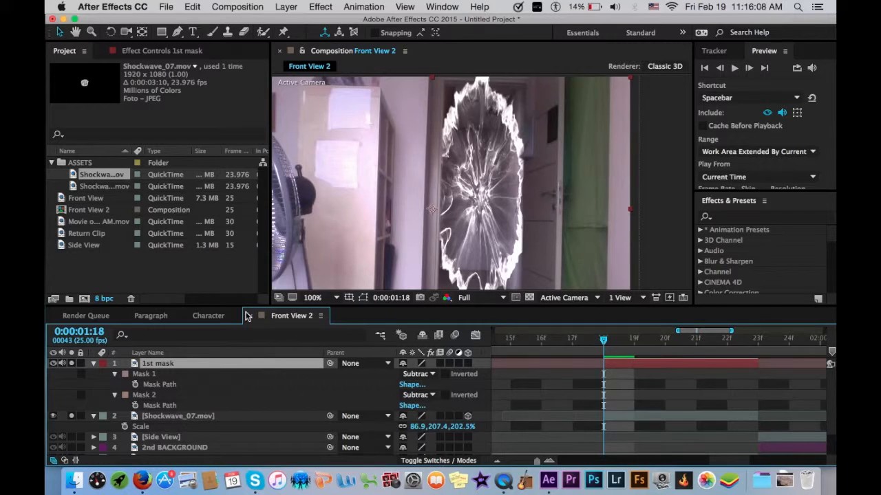
# Step: Show the mask outlines and examine how they frame the shockwave along the upper and lower parts of the doorway
pyautogui.click(364, 298)
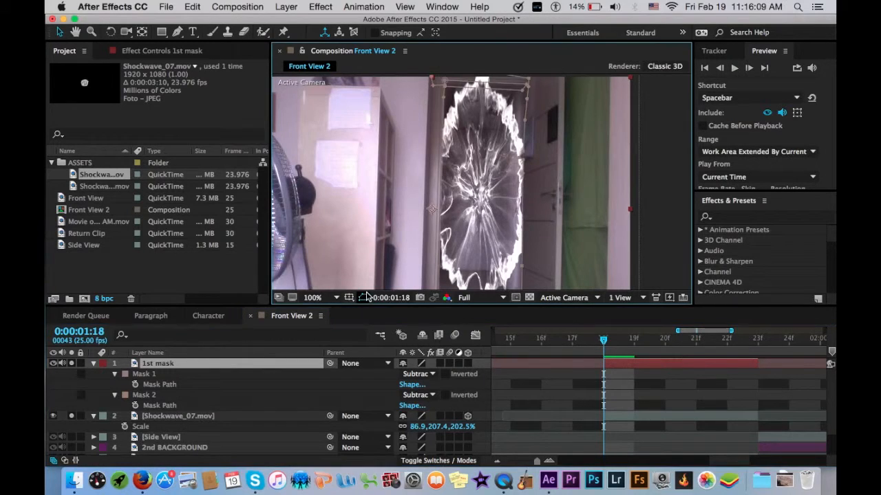
pyautogui.click(447, 84)
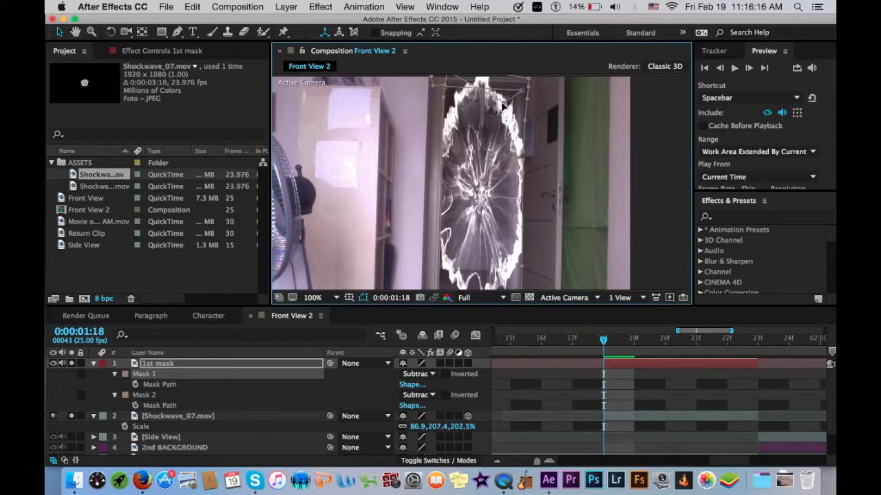
pyautogui.click(518, 91)
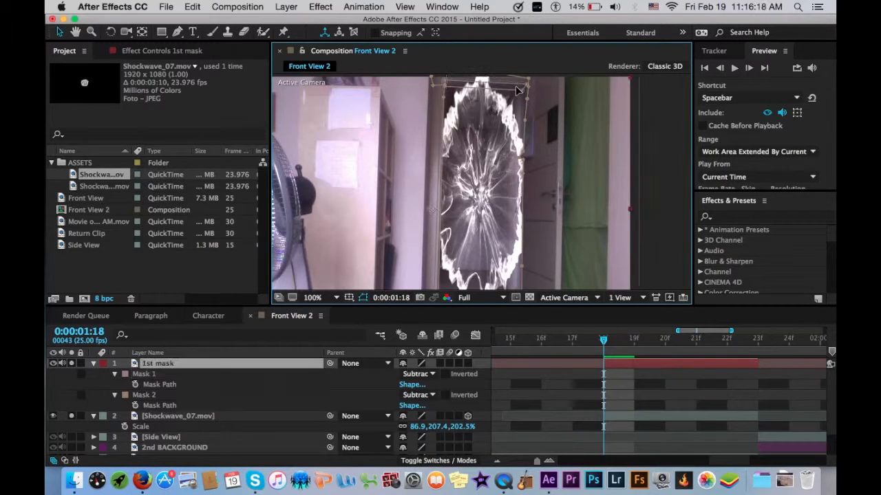
pyautogui.press(',')
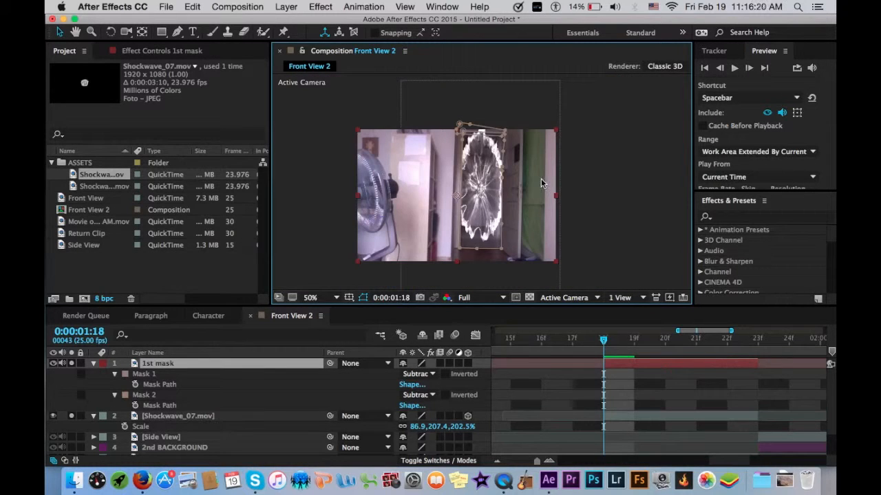
pyautogui.press('.')
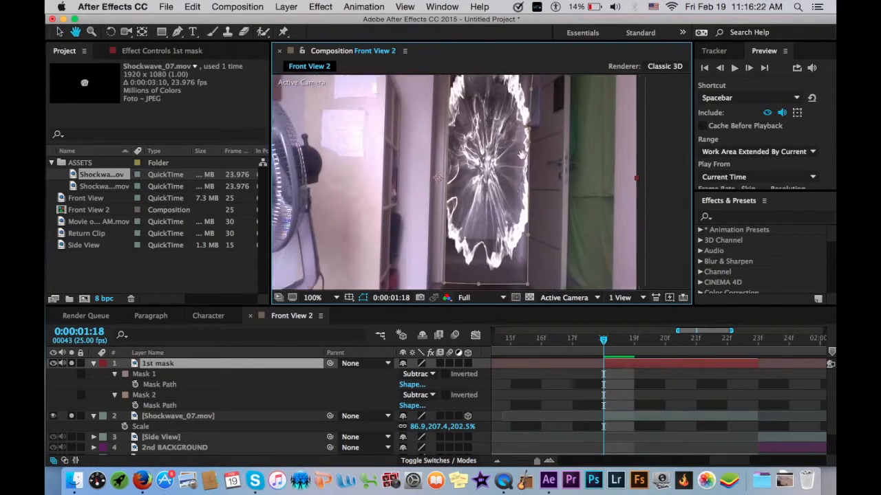
pyautogui.moveTo(522, 155); pyautogui.dragTo(532, 108)
pyautogui.press('v')
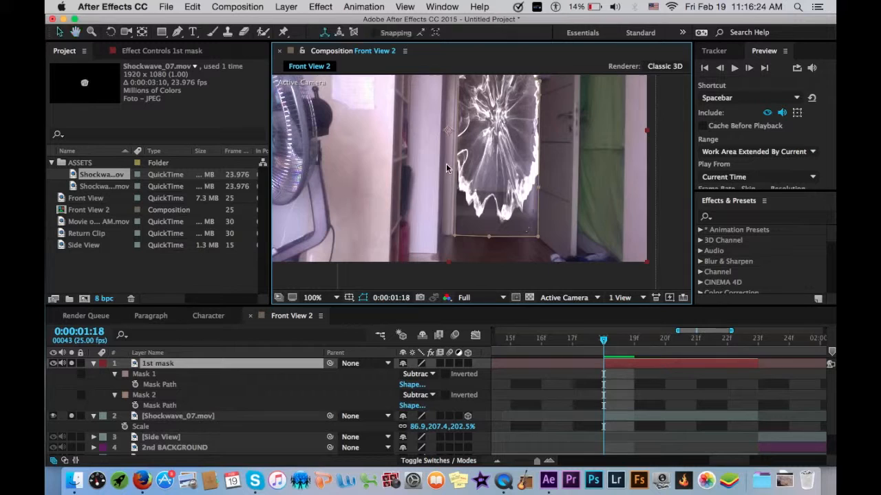
pyautogui.press('h')
pyautogui.moveTo(515, 145); pyautogui.dragTo(516, 215)
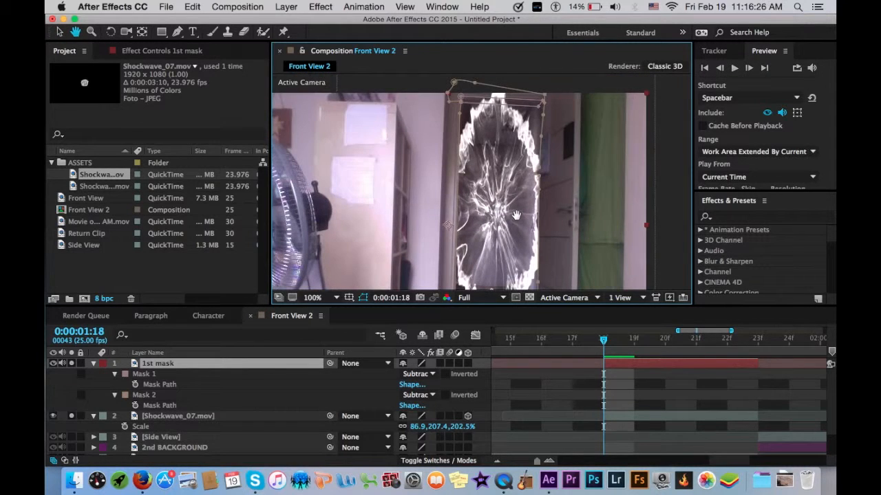
pyautogui.press('v')
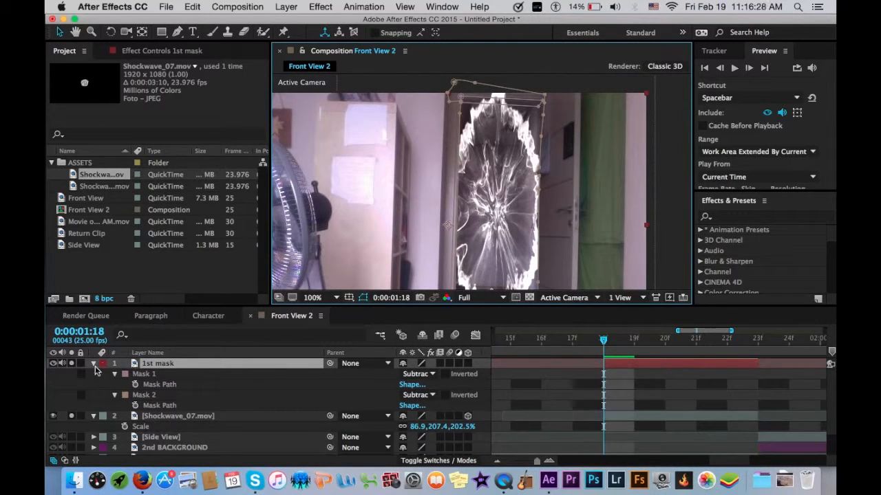
# Step: Pre-compose the 1st mask layer as 1st Mask, moving all attributes into the new composition
pyautogui.click(93, 363)
pyautogui.press('super+shift+c')
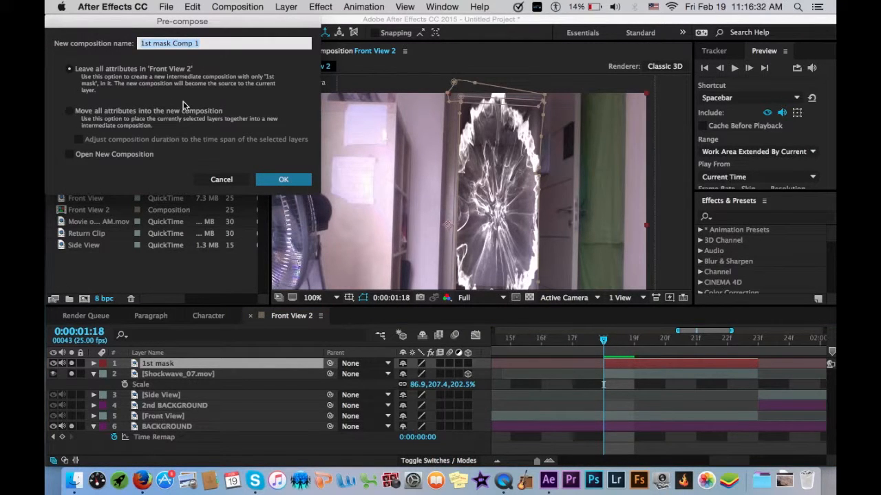
pyautogui.write('1st Mask')
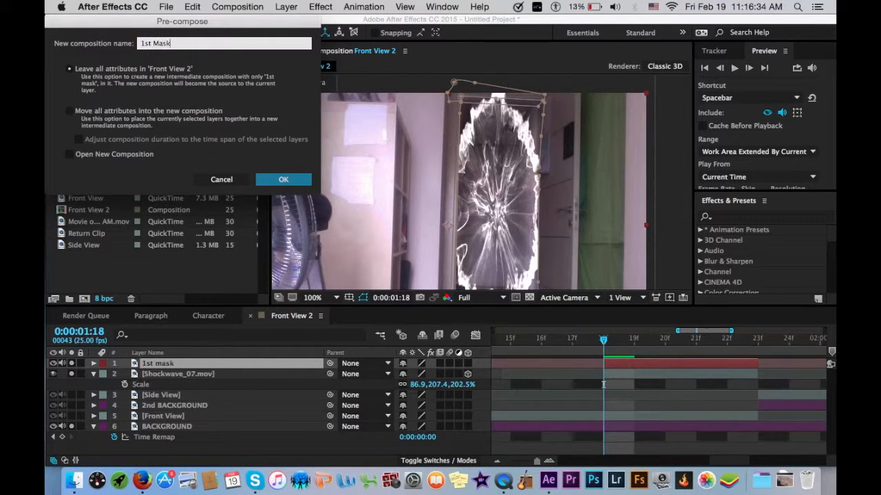
pyautogui.click(124, 111)
pyautogui.press('Return')
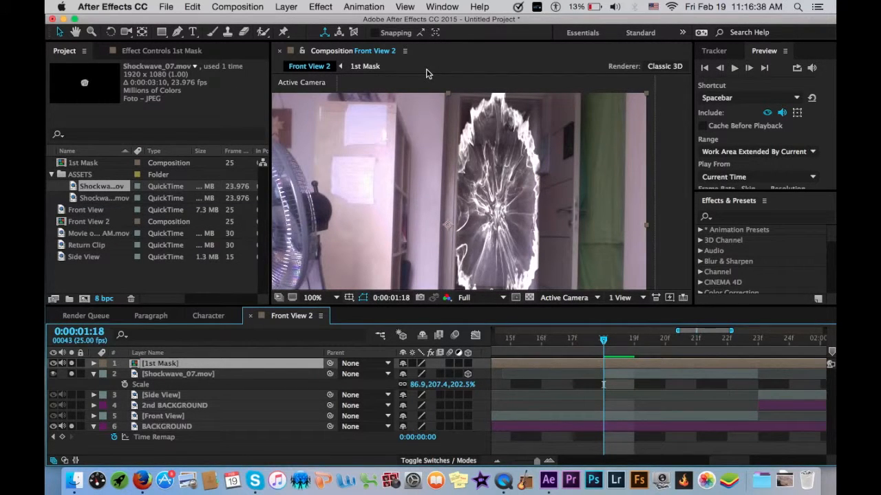
pyautogui.press('g')
pyautogui.click(452, 118)
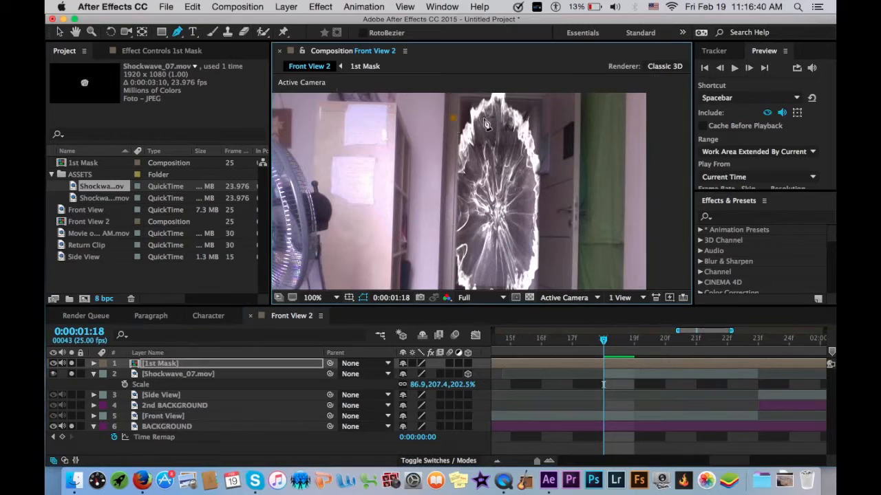
pyautogui.click(555, 110)
pyautogui.press('space')
pyautogui.moveTo(533, 109); pyautogui.dragTo(530, 153)
pyautogui.click(551, 103)
pyautogui.click(444, 98)
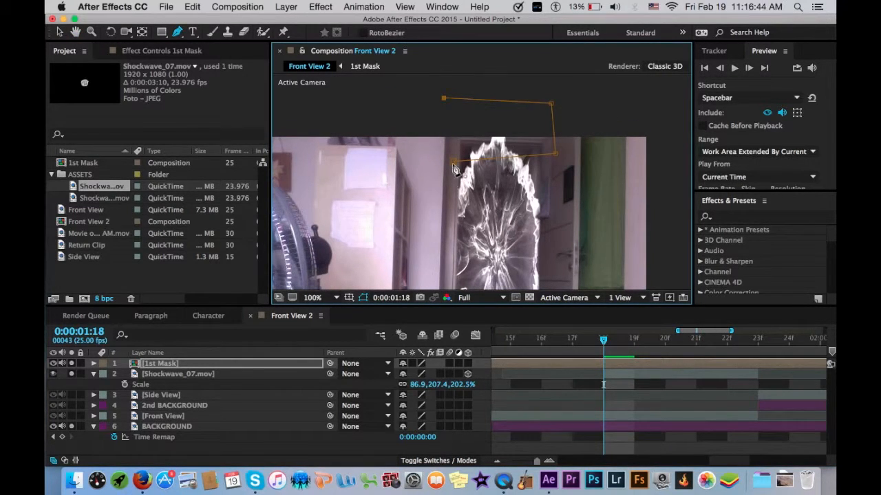
pyautogui.press('m')
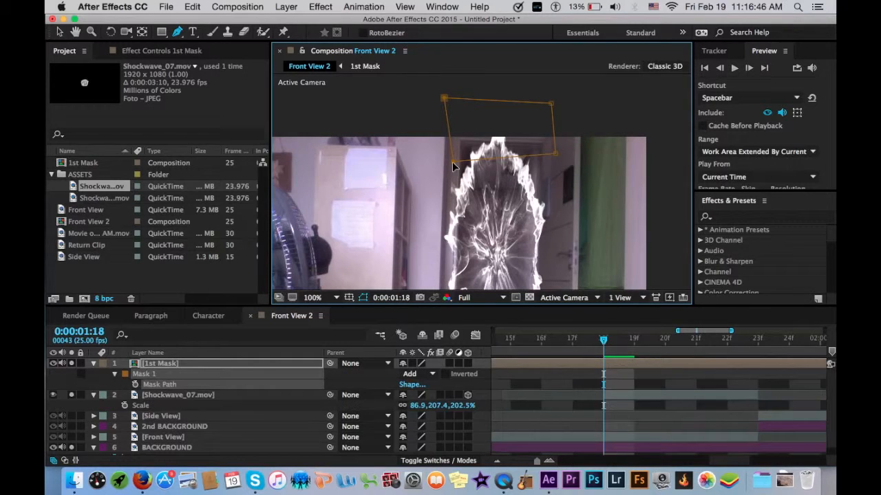
pyautogui.click(428, 374)
pyautogui.click(429, 408)
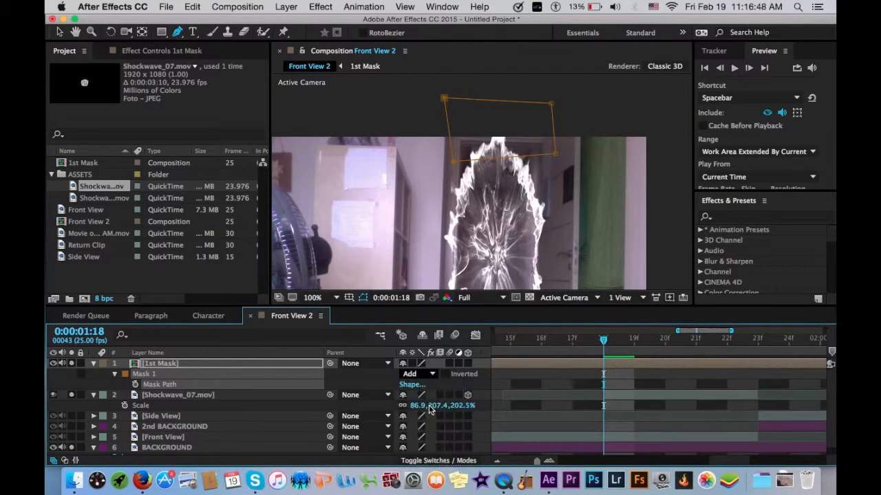
pyautogui.click(263, 368)
pyautogui.click(262, 371)
pyautogui.press('Delete')
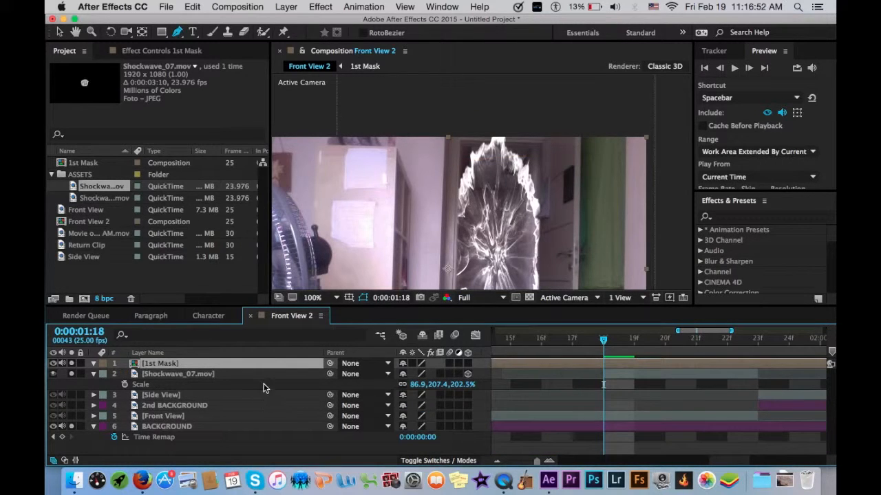
# Step: Draw a four-point mask over the shockwave's tip along the doorway's upper edge on the Shockwave_07.mov layer, and set its mode to Subtract
pyautogui.click(262, 377)
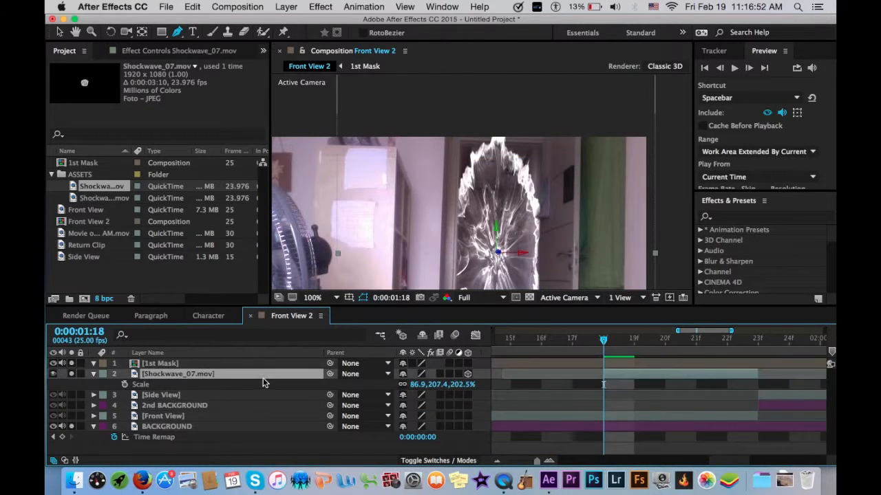
pyautogui.click(458, 154)
pyautogui.click(543, 154)
pyautogui.click(544, 116)
pyautogui.click(457, 114)
pyautogui.click(458, 153)
pyautogui.press('v')
pyautogui.press('m')
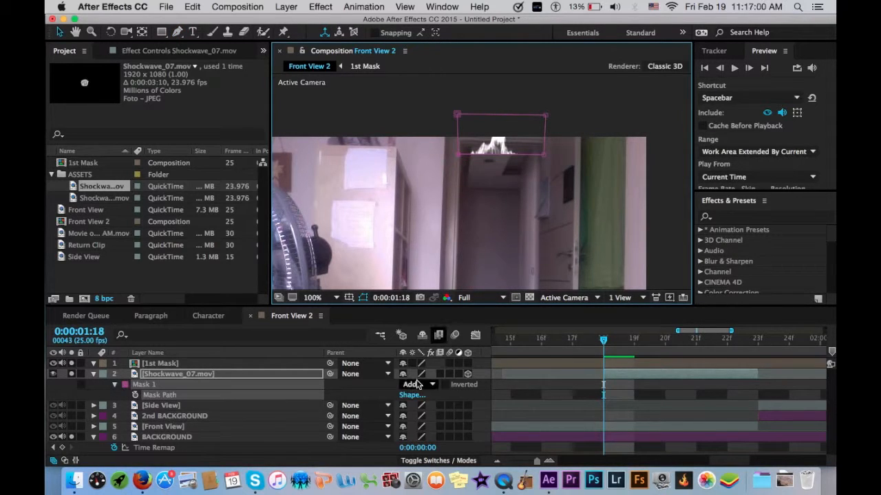
pyautogui.click(418, 384)
pyautogui.click(429, 407)
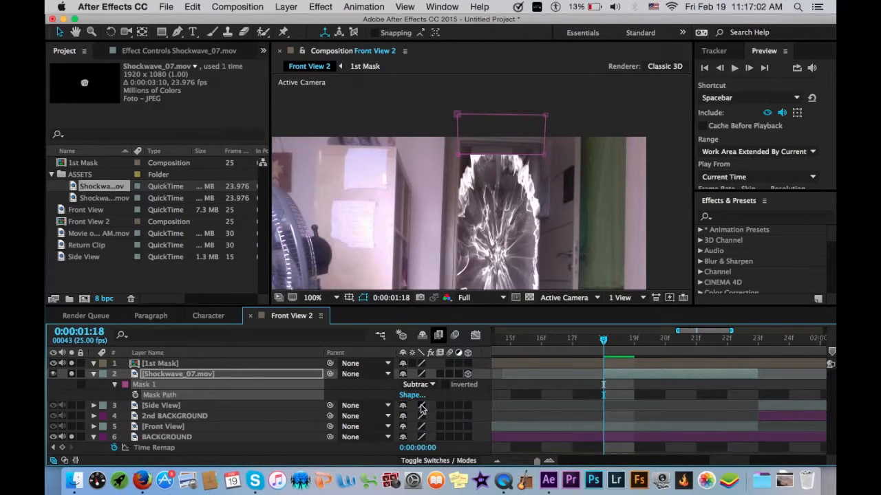
# Step: Hide the mask outlines and set the Mask Feather of Mask 1 on the Shockwave_07.mov layer to 27 pixels
pyautogui.click(363, 297)
pyautogui.press('f')
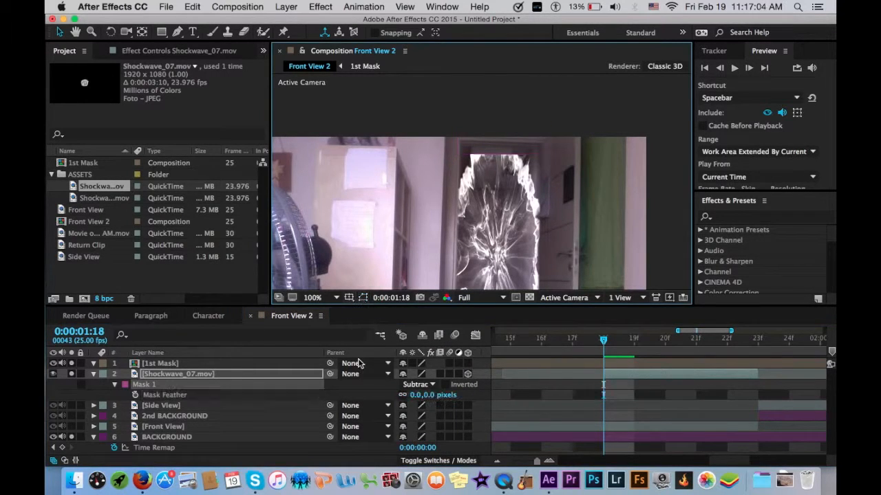
pyautogui.click(415, 394)
pyautogui.write('5')
pyautogui.press('Return')
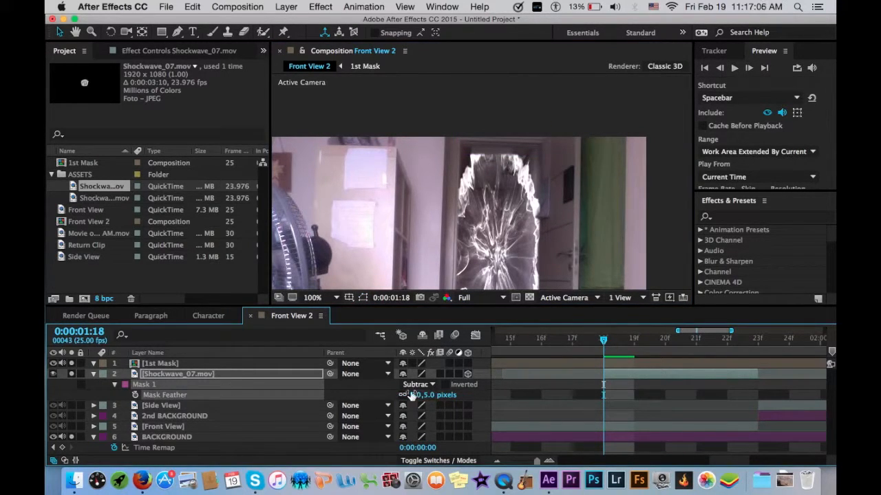
pyautogui.moveTo(412, 401); pyautogui.dragTo(428, 400)
# Step: Set a Mask Path keyframe for the shockwave's Mask 1 at 0:00:01:18 and show the mask outlines again
pyautogui.press('space')
pyautogui.moveTo(520, 252); pyautogui.dragTo(473, 191)
pyautogui.moveTo(632, 338); pyautogui.dragTo(727, 340)
pyautogui.moveTo(541, 193); pyautogui.dragTo(496, 129)
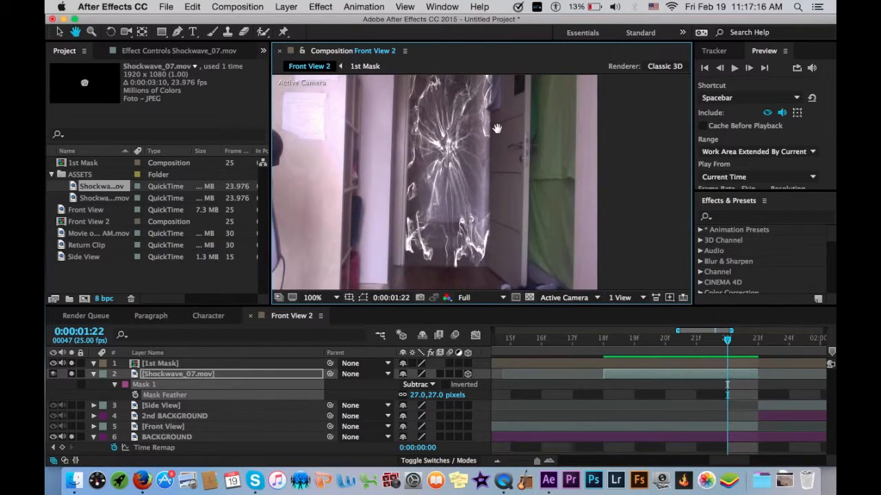
pyautogui.press('v')
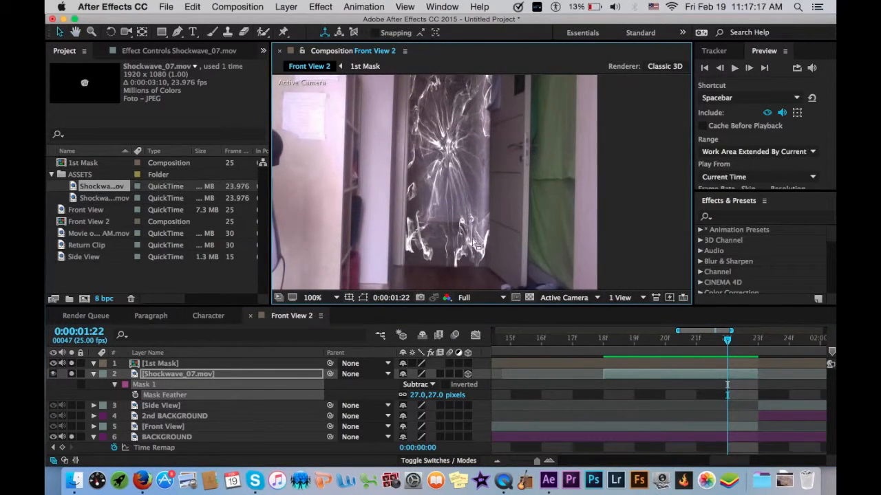
pyautogui.click(603, 346)
pyautogui.press('m')
pyautogui.hotkey('alt', 'm')
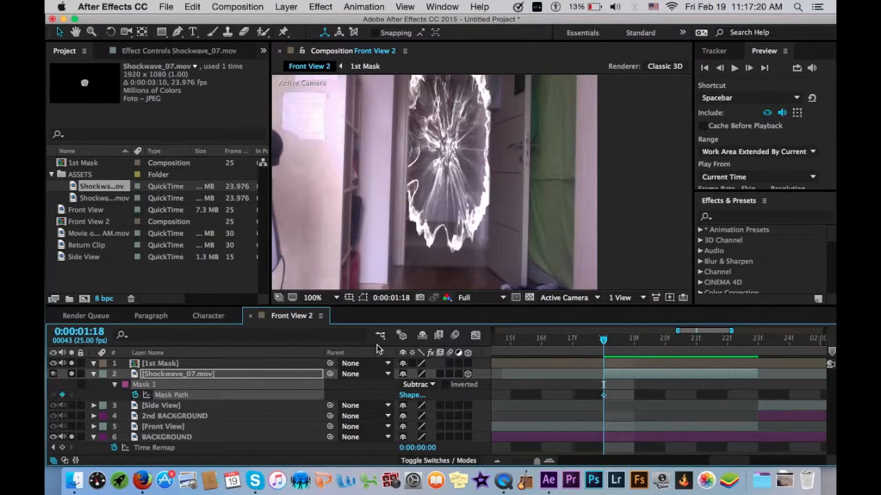
pyautogui.click(363, 299)
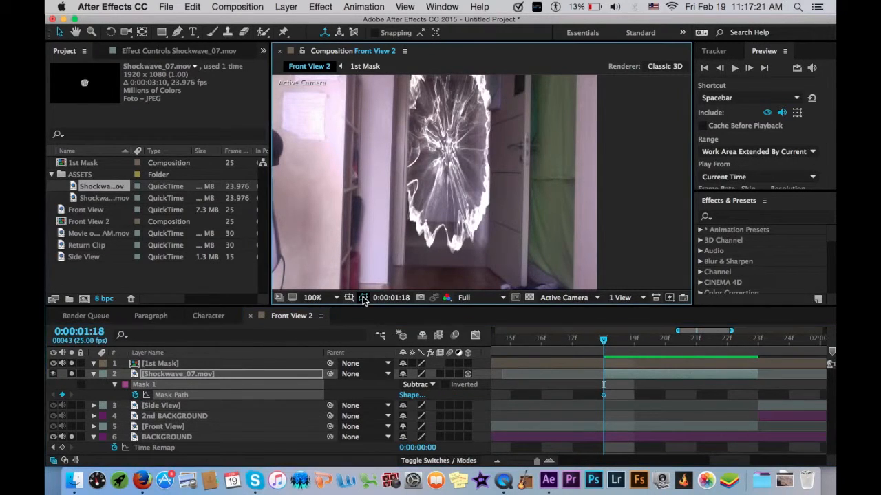
# Step: At 0:00:01:19, lower the lower-left corner of the shockwave's Mask 1 to cut off the streaks overlapping the door frame
pyautogui.click(634, 339)
pyautogui.press('h')
pyautogui.moveTo(477, 240); pyautogui.dragTo(504, 281)
pyautogui.press('v')
pyautogui.click(302, 376)
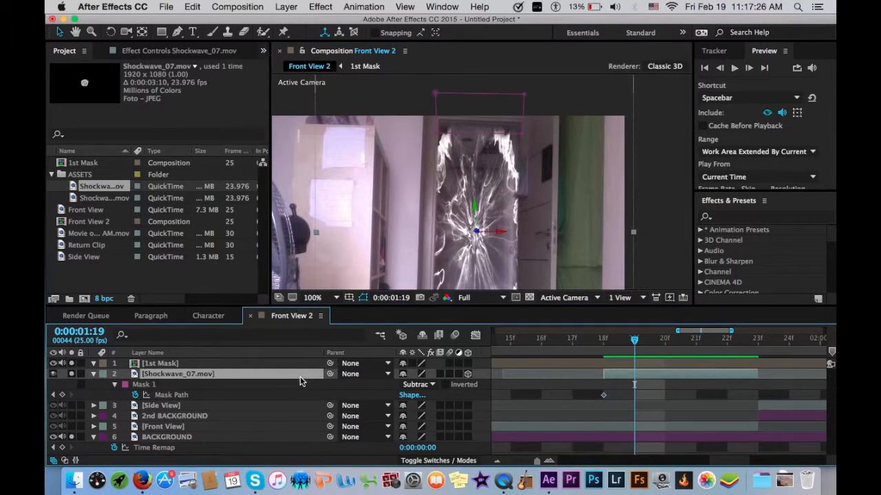
pyautogui.moveTo(441, 138); pyautogui.dragTo(437, 150)
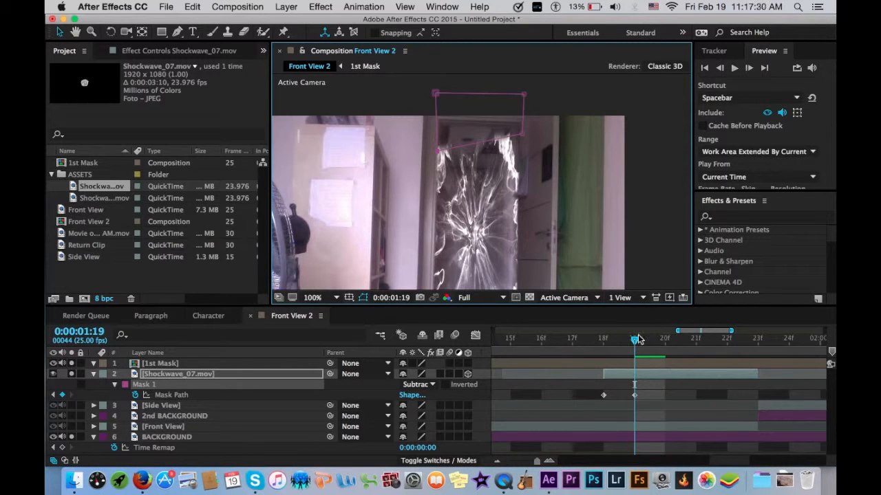
# Step: Lower the lower-left corner of the shockwave's Mask 1 slightly more at 0:00:01:20 and its lower-right corner at 0:00:01:21
pyautogui.click(665, 340)
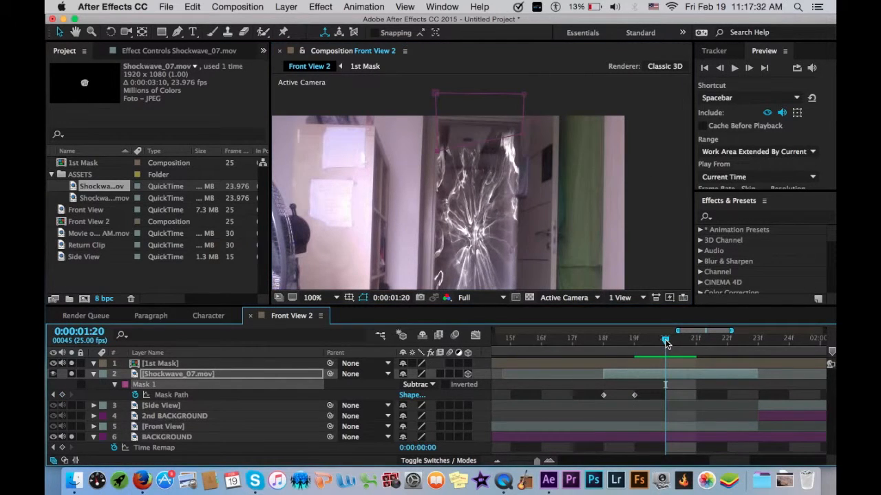
pyautogui.moveTo(439, 158); pyautogui.dragTo(434, 159)
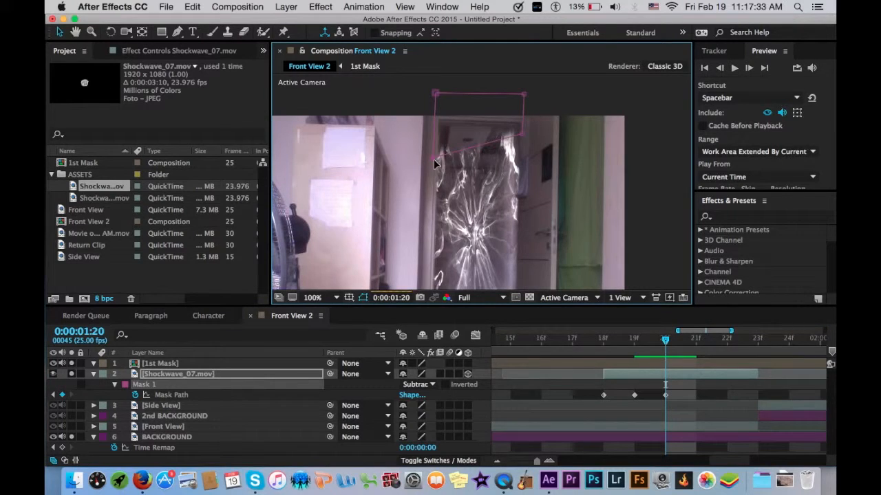
pyautogui.click(687, 346)
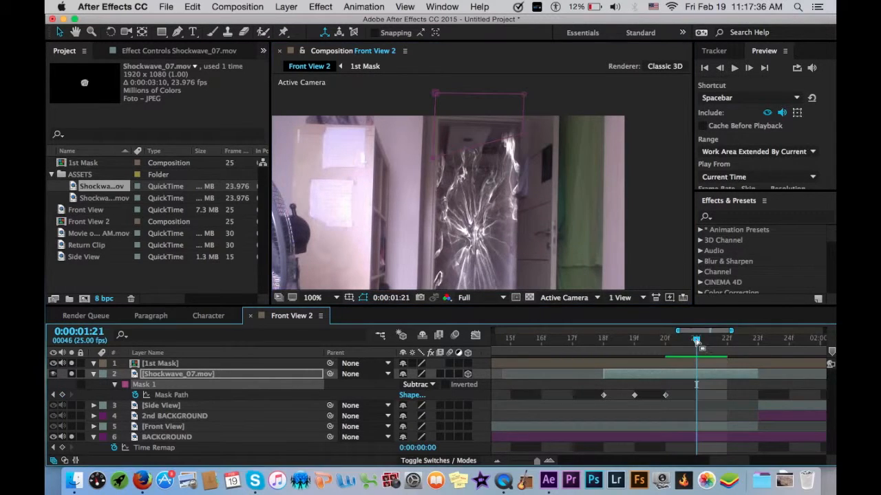
pyautogui.moveTo(523, 134); pyautogui.dragTo(520, 141)
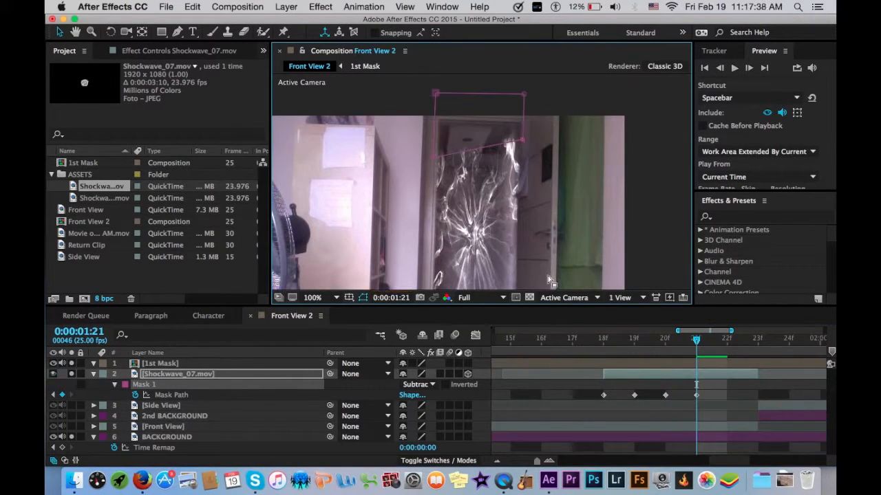
# Step: Return to 0:00:01:18, turn off solo for the 1st Mask, Shockwave_07.mov and BACKGROUND layers, and hide the shockwave layer
pyautogui.press('space')
pyautogui.moveTo(517, 242); pyautogui.dragTo(505, 167)
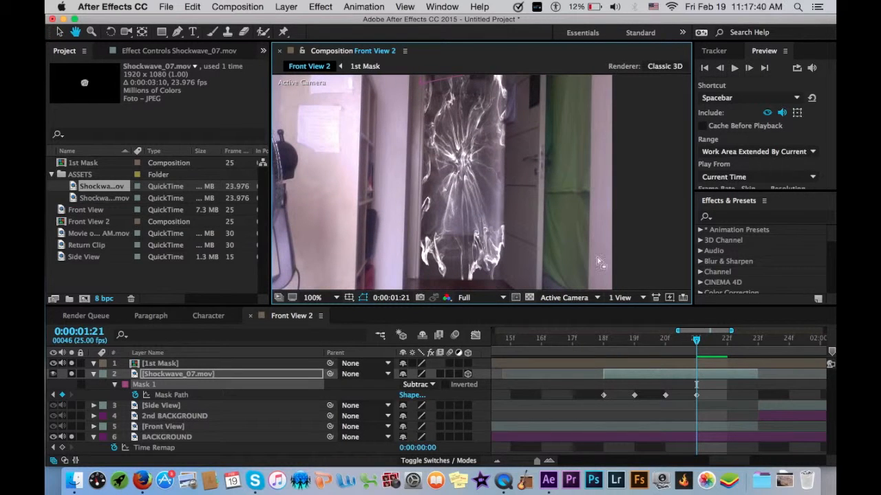
pyautogui.click(724, 346)
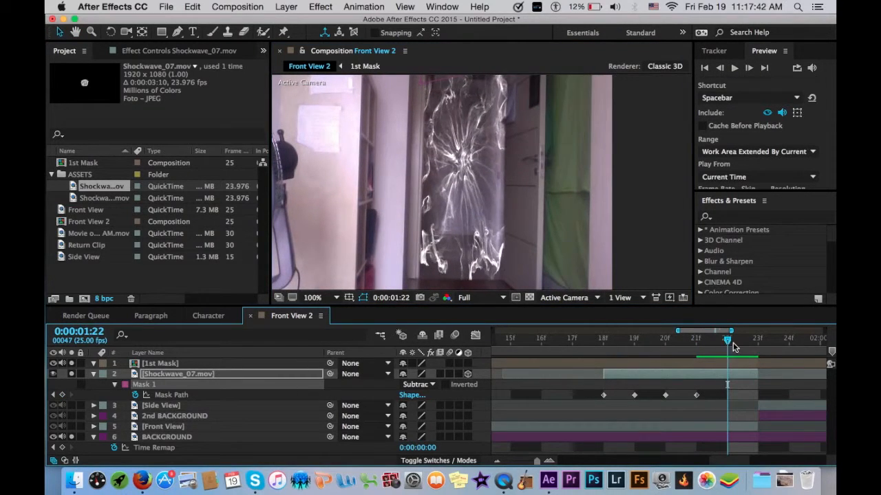
pyautogui.click(765, 346)
pyautogui.click(606, 339)
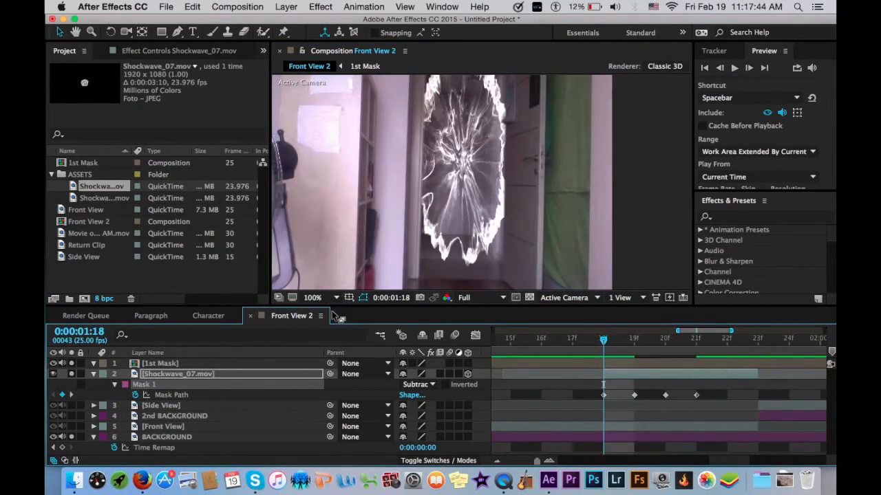
pyautogui.click(71, 364)
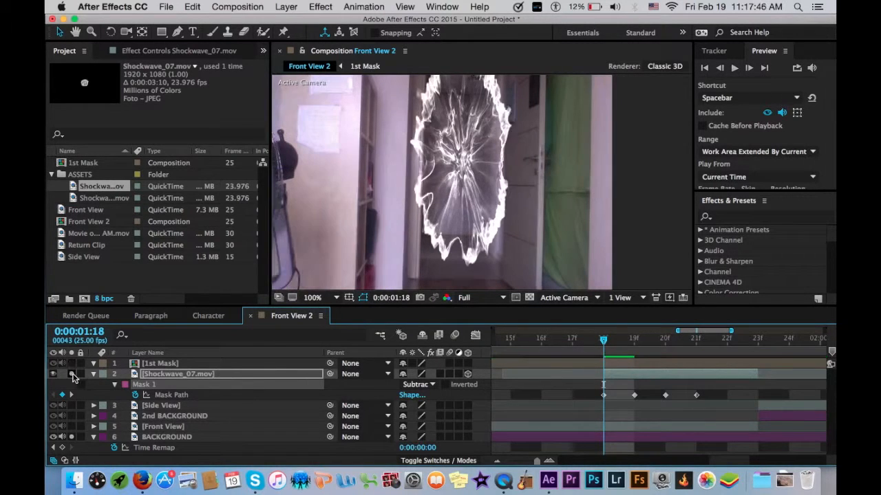
pyautogui.click(71, 374)
pyautogui.click(70, 437)
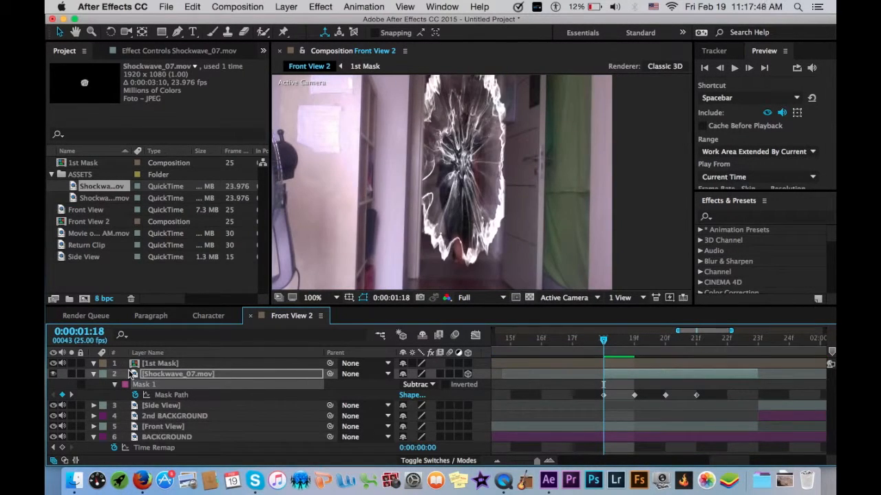
pyautogui.click(94, 375)
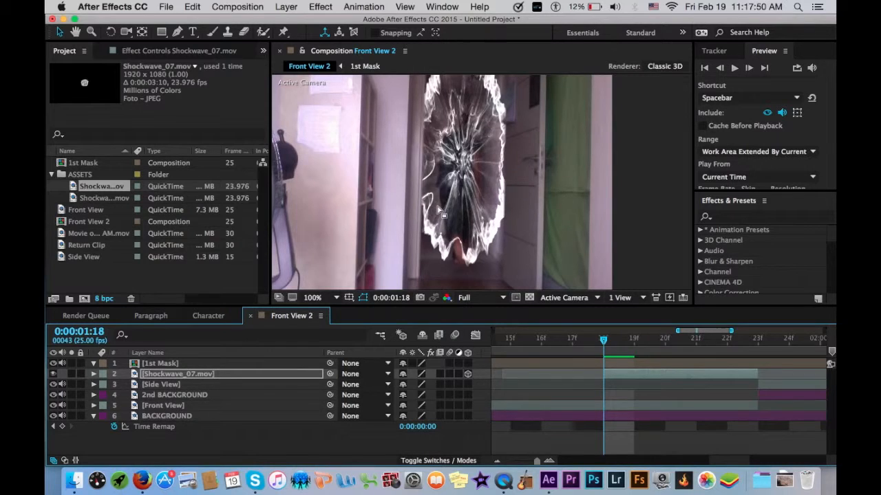
pyautogui.click(53, 375)
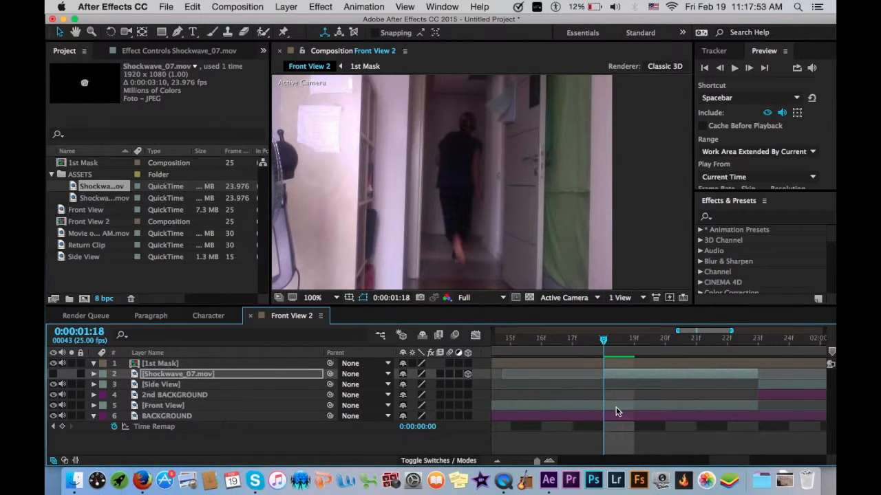
# Step: Duplicate the Front View layer, trim the copy to start at 0:00:01:18, and label both it and the 1st Mask layer Red
pyautogui.click(224, 407)
pyautogui.press('super+d')
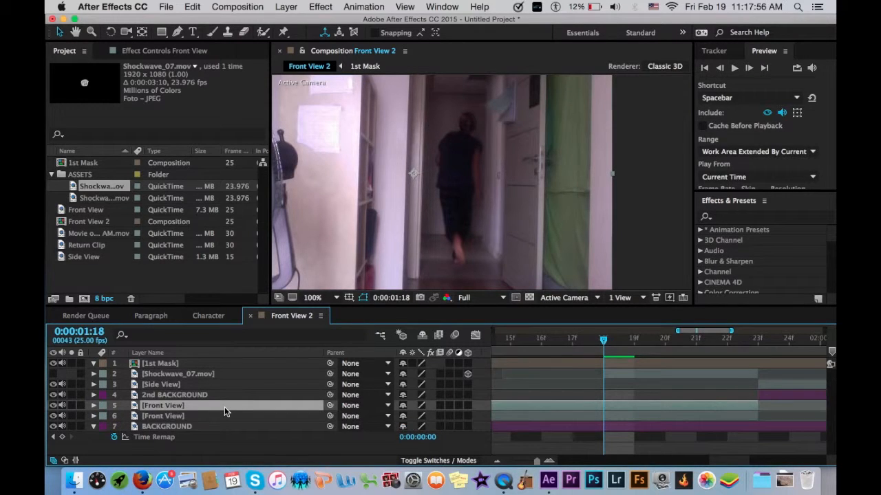
pyautogui.click(101, 406)
pyautogui.click(163, 277)
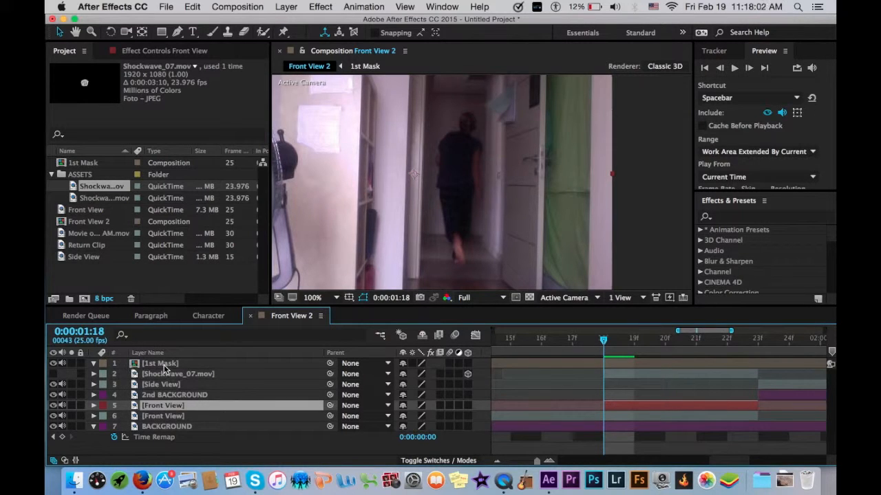
pyautogui.click(103, 364)
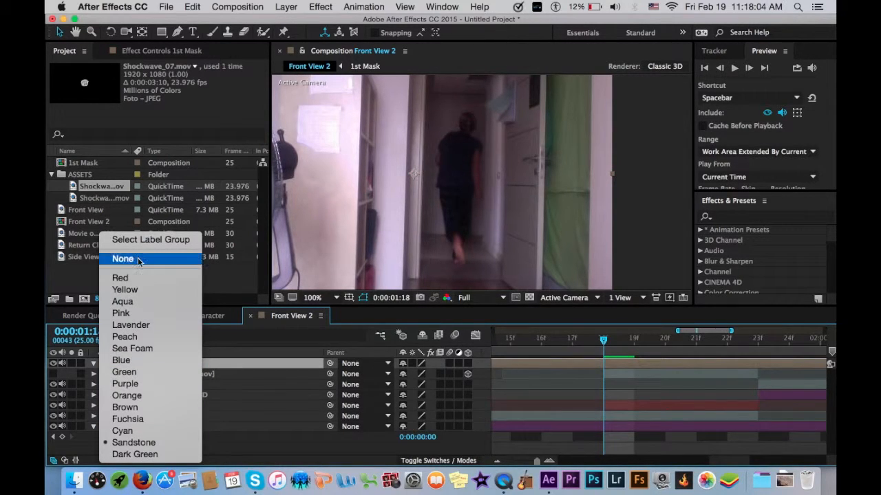
pyautogui.click(147, 278)
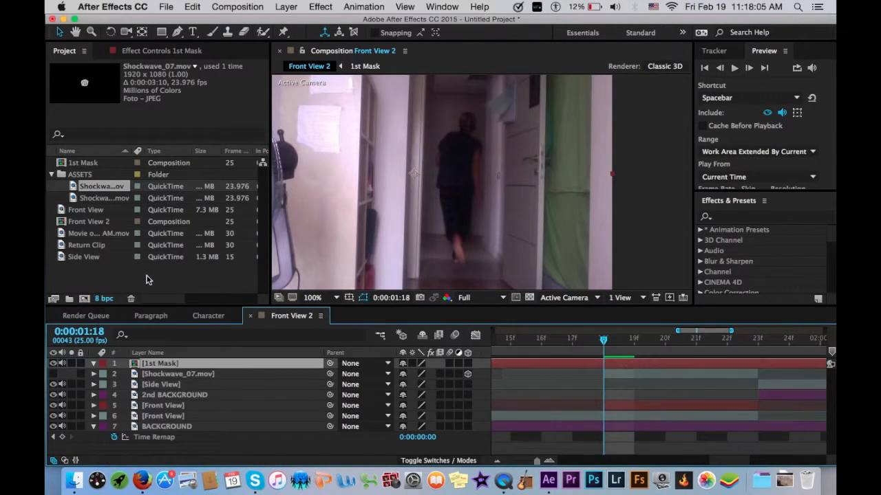
# Step: Rename the red Front View copy as Person Mask
pyautogui.click(191, 403)
pyautogui.press('Return')
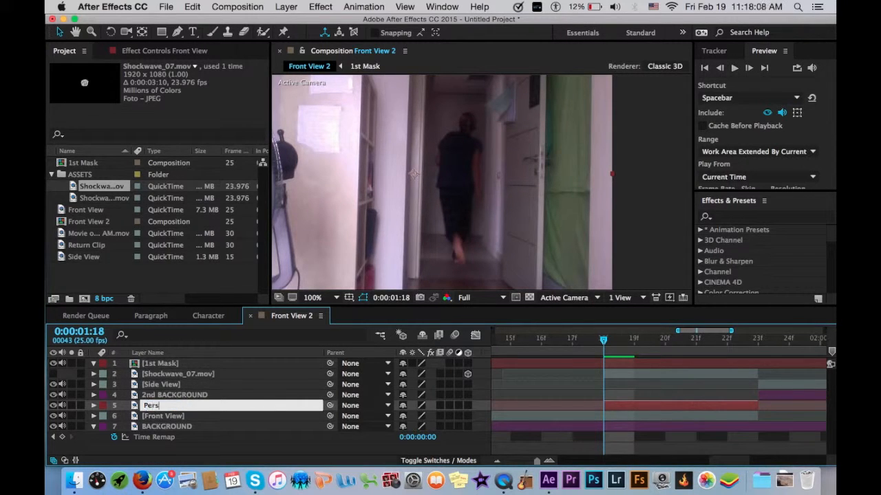
pyautogui.press('Return')
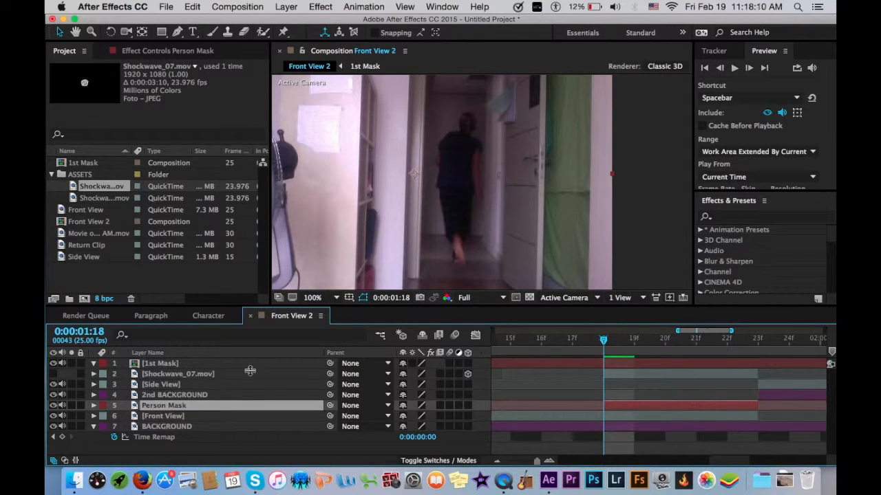
# Step: Draw a closed Pen tool mask around the walking person on the Person Mask layer at 0:00:01:18
pyautogui.press('g')
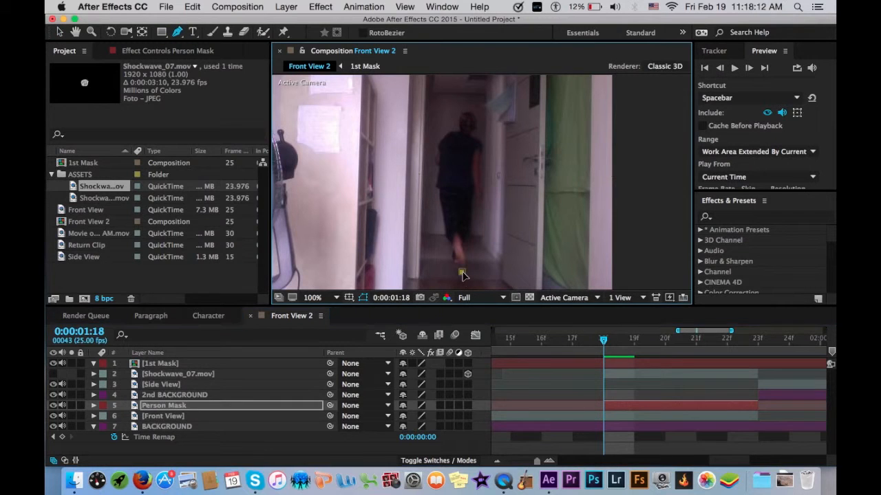
pyautogui.click(452, 266)
pyautogui.click(451, 258)
pyautogui.click(448, 241)
pyautogui.click(443, 227)
pyautogui.click(439, 206)
pyautogui.click(437, 191)
pyautogui.click(435, 179)
pyautogui.click(436, 167)
pyautogui.click(435, 156)
pyautogui.click(438, 141)
pyautogui.click(452, 129)
pyautogui.click(459, 130)
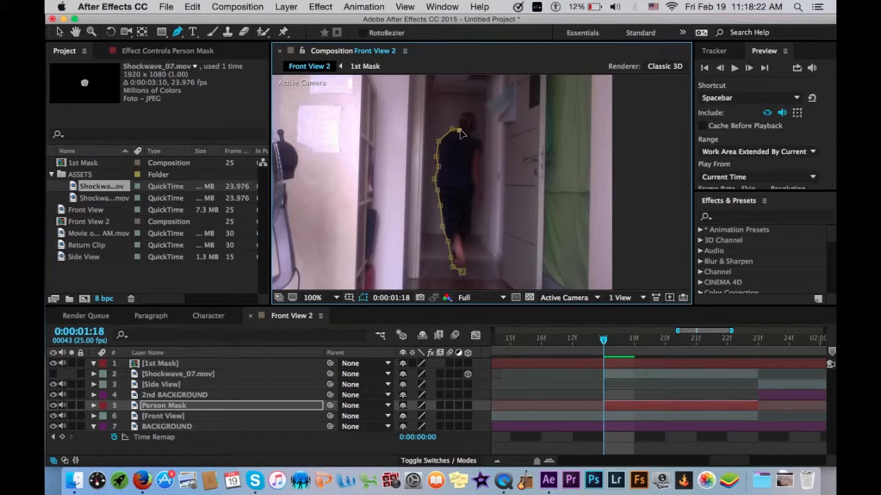
pyautogui.click(463, 112)
pyautogui.click(471, 112)
pyautogui.click(480, 118)
pyautogui.click(476, 126)
pyautogui.click(473, 135)
pyautogui.click(485, 144)
pyautogui.click(481, 158)
pyautogui.click(486, 191)
pyautogui.click(475, 216)
pyautogui.click(471, 229)
pyautogui.click(463, 257)
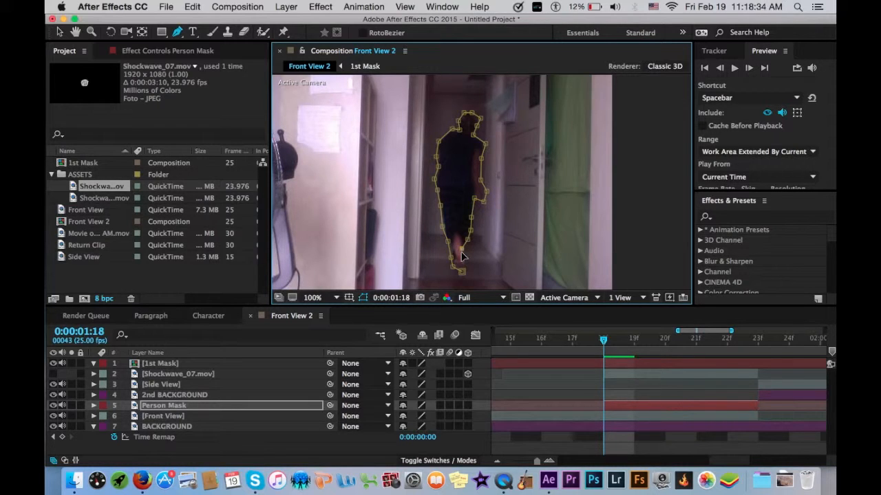
pyautogui.click(469, 265)
pyautogui.click(461, 272)
# Step: Reveal the Person Mask layer's Mask Path and start keyframing it at 0:00:01:18
pyautogui.press('v')
pyautogui.press('m')
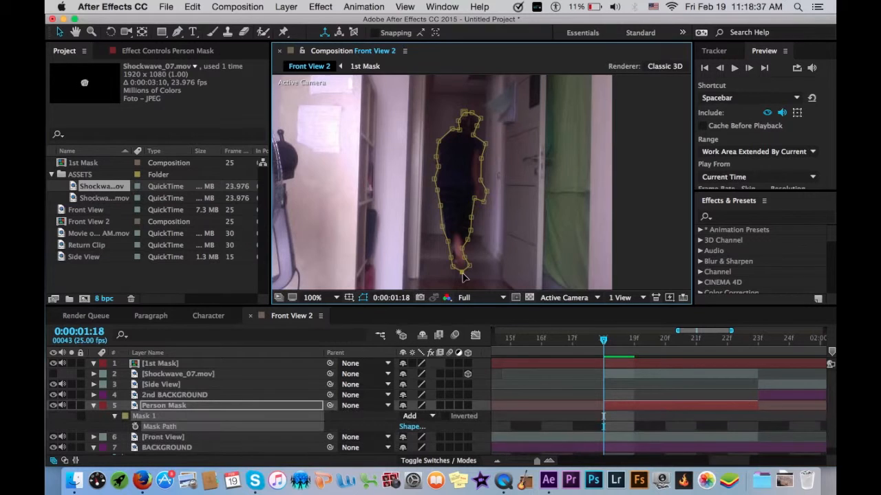
pyautogui.click(134, 427)
# Step: Nudge the whole person mask to follow the figure at 0:00:01:19 and 0:00:01:20
pyautogui.click(636, 342)
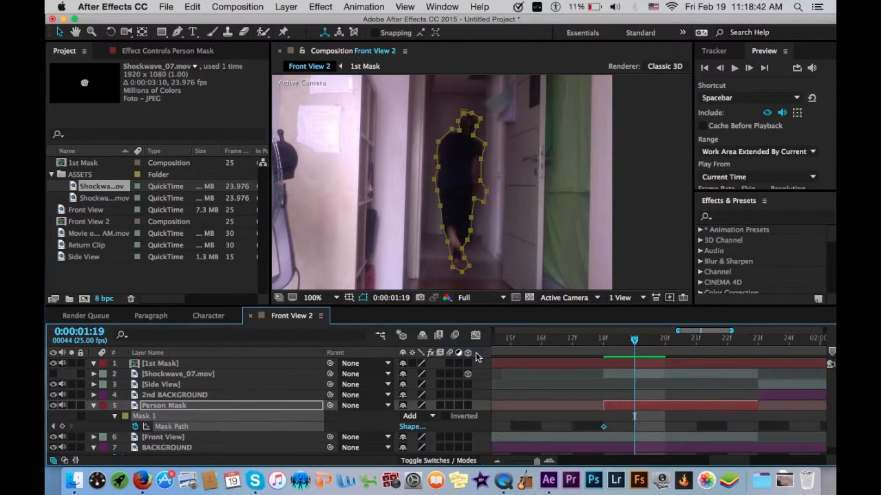
pyautogui.moveTo(469, 267); pyautogui.dragTo(468, 268)
pyautogui.click(362, 297)
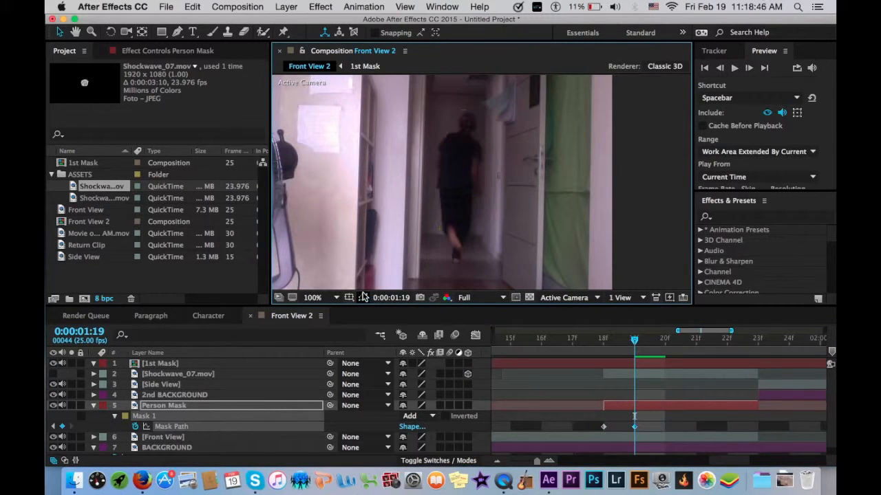
pyautogui.click(362, 297)
pyautogui.click(665, 343)
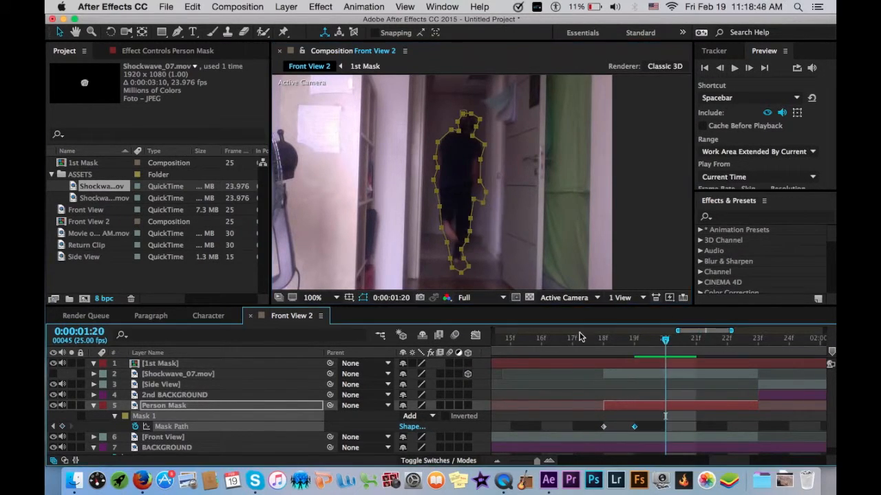
pyautogui.moveTo(462, 275); pyautogui.dragTo(461, 273)
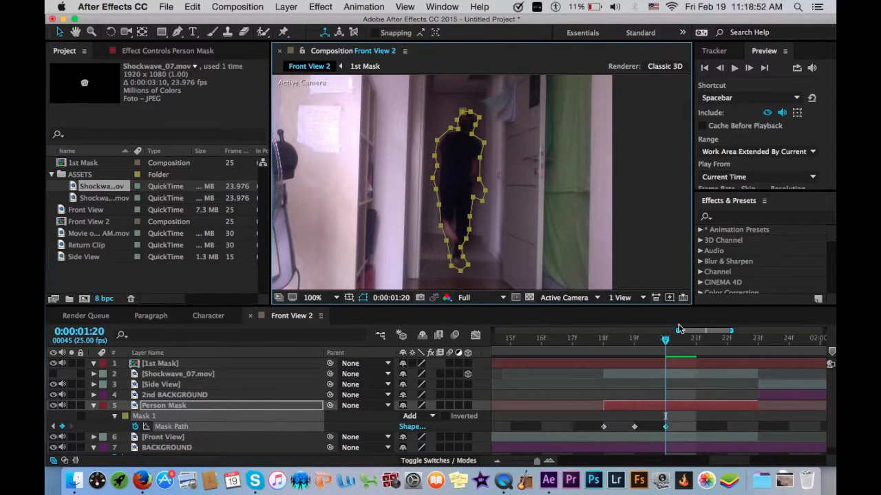
# Step: Reshape the person mask's points around the arms, raised leg, foot and head at 0:00:01:21
pyautogui.click(696, 341)
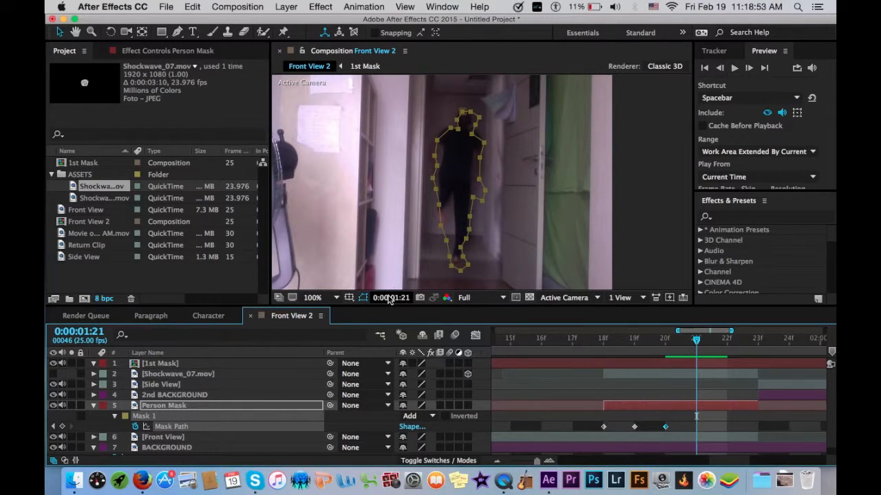
pyautogui.click(312, 405)
pyautogui.moveTo(438, 206)
pyautogui.mouseDown()
pyautogui.moveTo(421, 209)
pyautogui.moveTo(434, 208)
pyautogui.mouseUp()
pyautogui.moveTo(439, 140)
pyautogui.mouseDown()
pyautogui.moveTo(447, 128)
pyautogui.moveTo(435, 154)
pyautogui.moveTo(434, 147)
pyautogui.mouseUp()
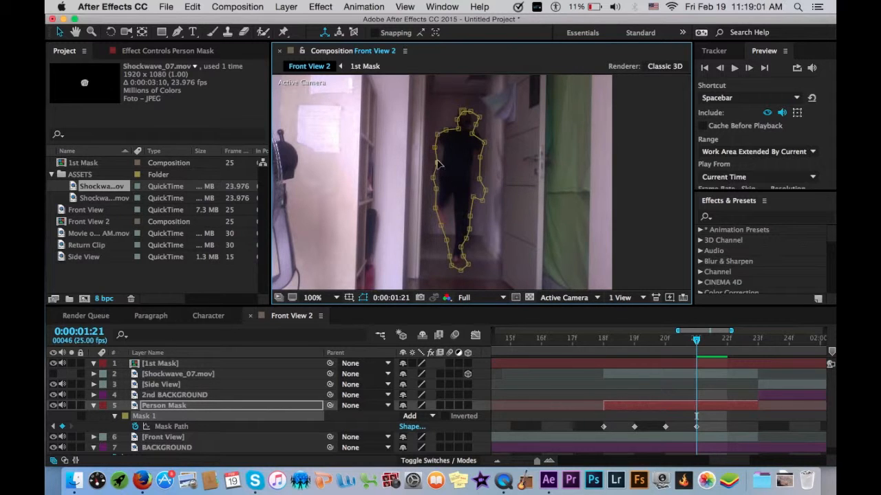
pyautogui.moveTo(436, 180); pyautogui.dragTo(450, 229)
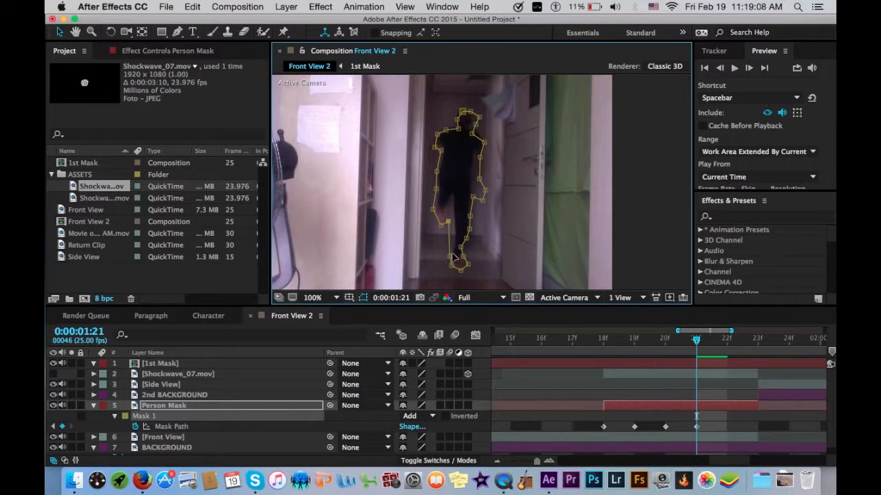
pyautogui.moveTo(482, 198); pyautogui.dragTo(480, 194)
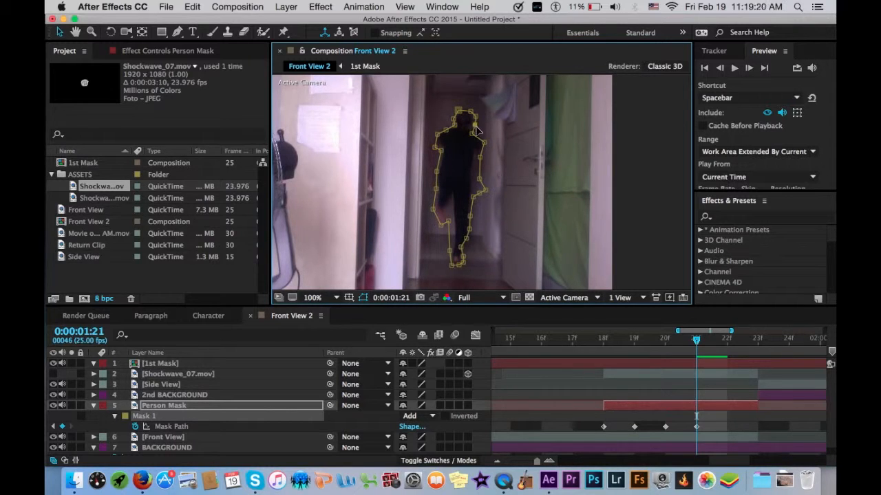
pyautogui.moveTo(472, 133); pyautogui.dragTo(484, 158)
# Step: Move the whole person mask up slightly at 0:00:01:22 to fit the figure, and hide the mask outlines
pyautogui.click(728, 339)
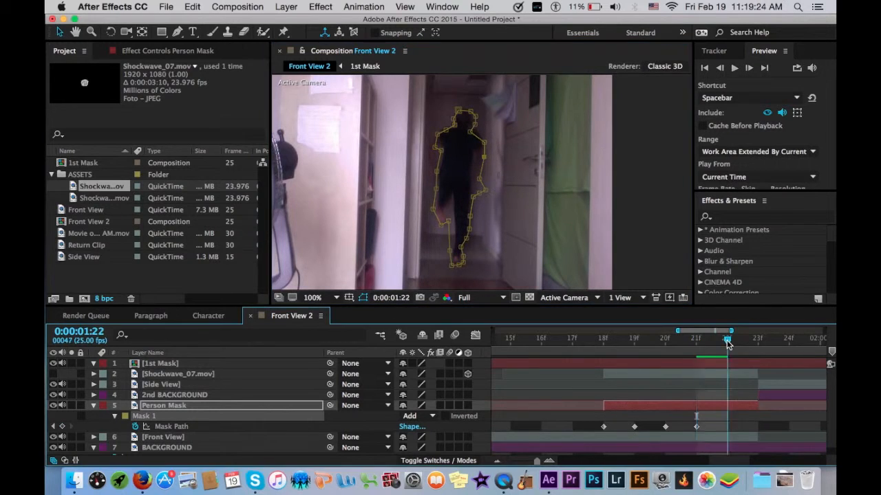
pyautogui.click(278, 406)
pyautogui.click(283, 417)
pyautogui.moveTo(459, 265); pyautogui.dragTo(459, 258)
pyautogui.click(363, 297)
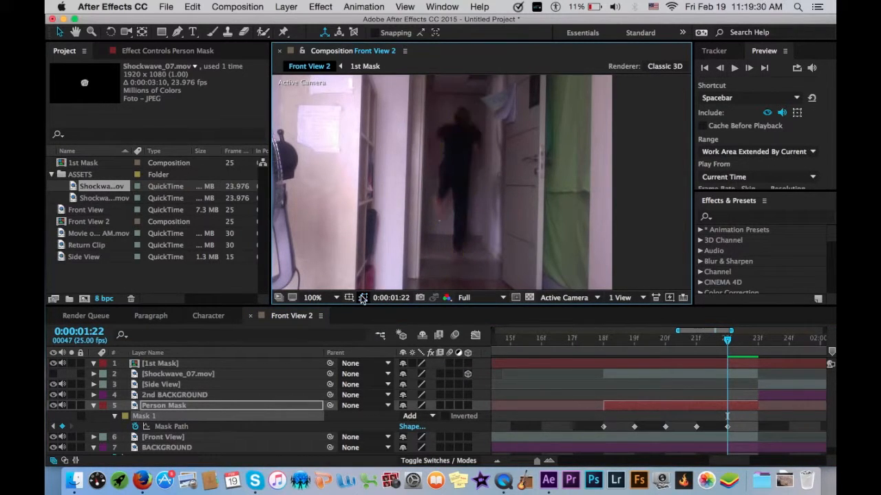
# Step: Move the Person Mask layer to the top of the layer stack and set its Mask Feather to 5 pixels
pyautogui.moveTo(237, 403); pyautogui.dragTo(254, 363)
pyautogui.press('f')
pyautogui.click(417, 384)
pyautogui.write('5')
pyautogui.press('Return')
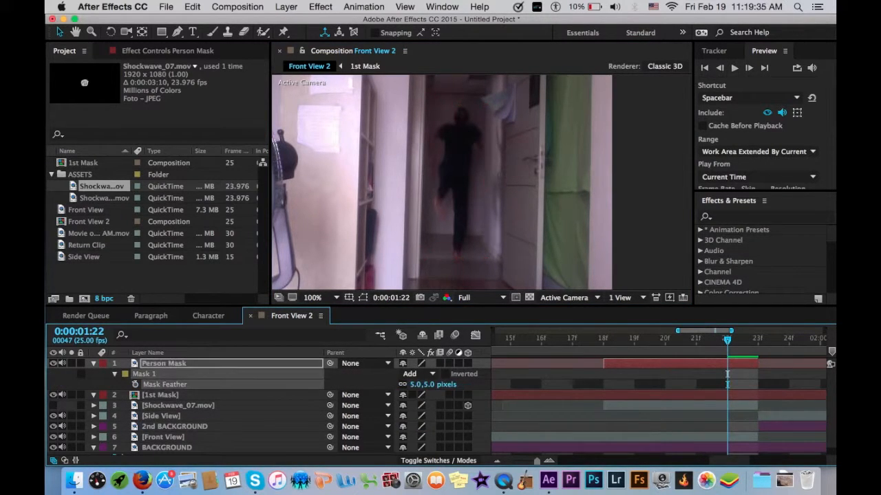
# Step: Show the Shockwave_07.mov layer again, check the masked person between 0:00:01:16 and 0:00:01:21, and fit the composition in the viewer
pyautogui.click(53, 405)
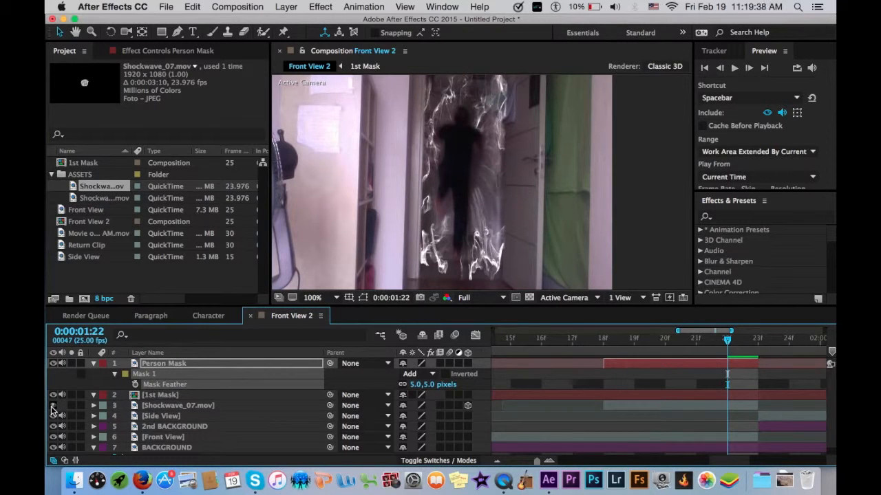
pyautogui.moveTo(146, 364); pyautogui.dragTo(183, 360)
pyautogui.moveTo(610, 341); pyautogui.dragTo(542, 341)
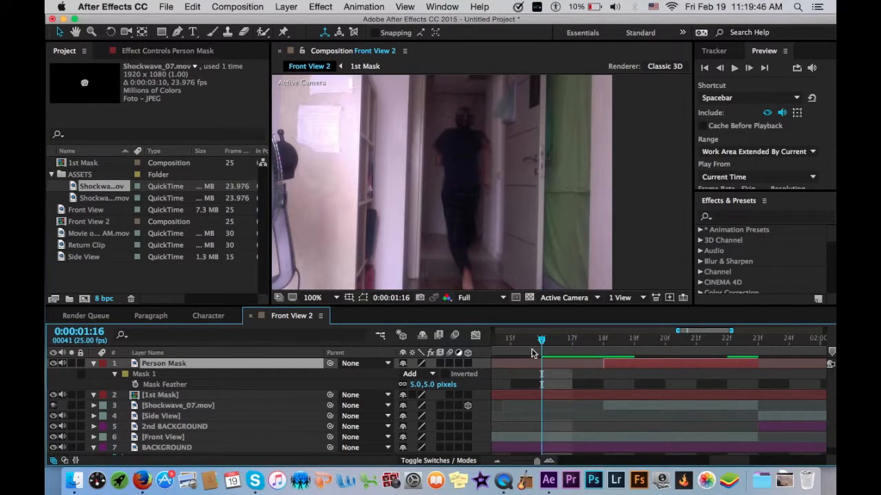
pyautogui.moveTo(531, 348); pyautogui.dragTo(696, 346)
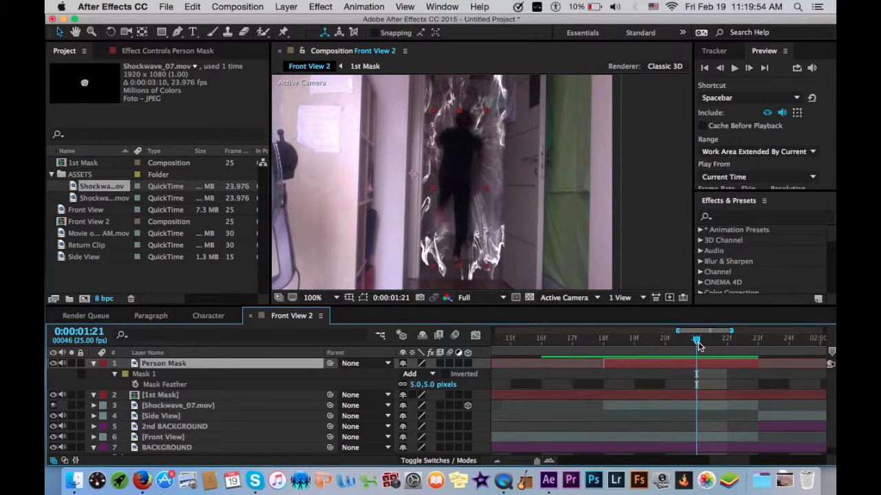
pyautogui.click(319, 296)
pyautogui.click(315, 271)
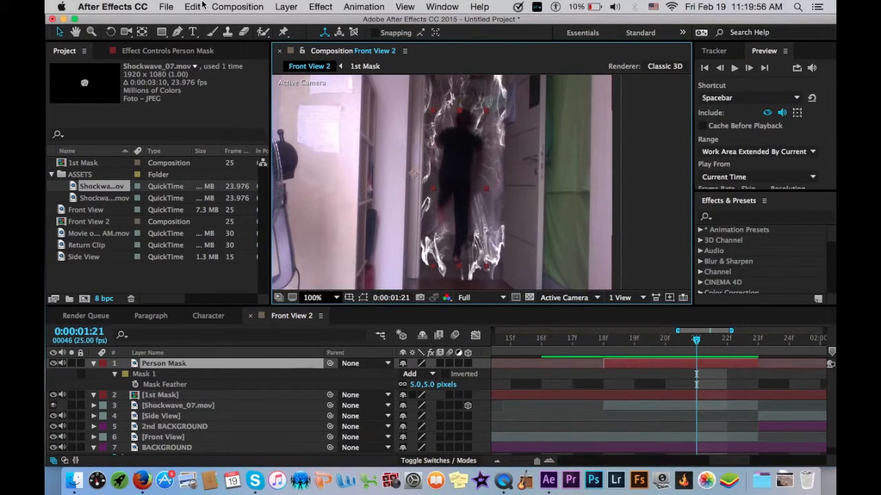
# Step: Save the project to the Desktop as TUTORIAL.aep
pyautogui.click(166, 7)
pyautogui.moveTo(227, 124)
pyautogui.click(390, 125)
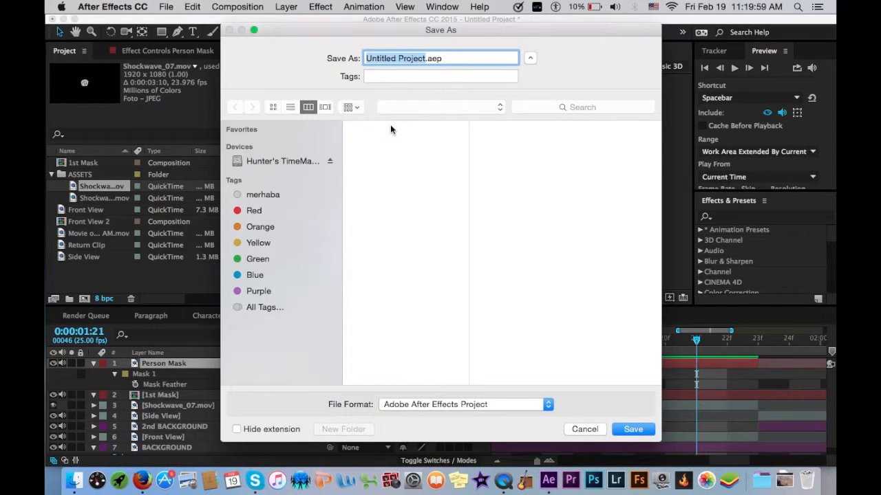
pyautogui.write('TUTORIAL')
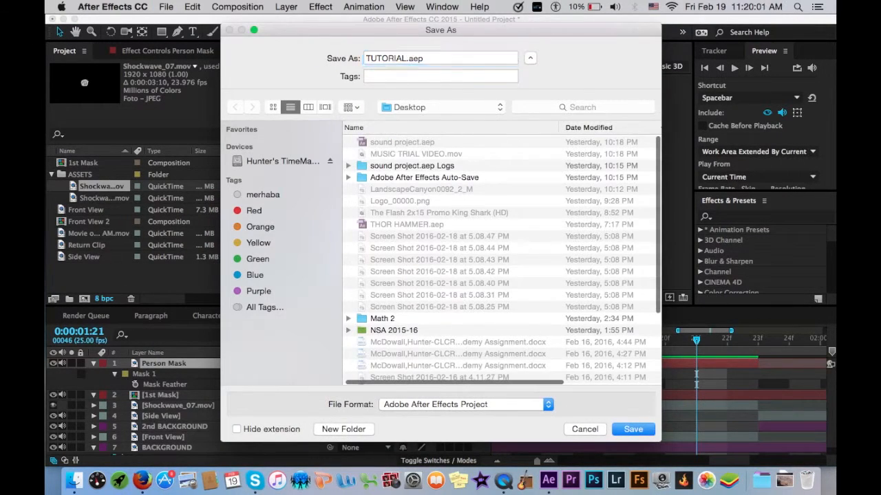
pyautogui.press('Return')
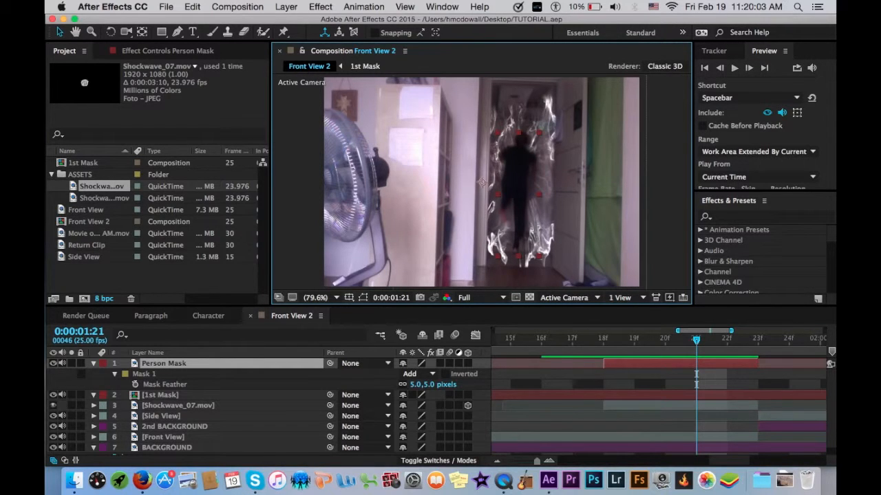
# Step: Apply the VC Color Vibrance effect to the Shockwave_07.mov layer, with the time at 0:00:01:19
pyautogui.click(209, 407)
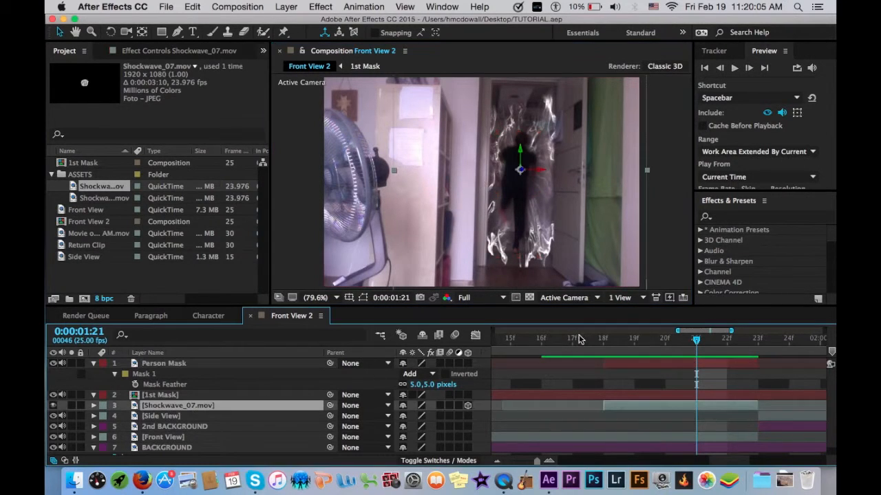
pyautogui.click(633, 344)
pyautogui.click(779, 217)
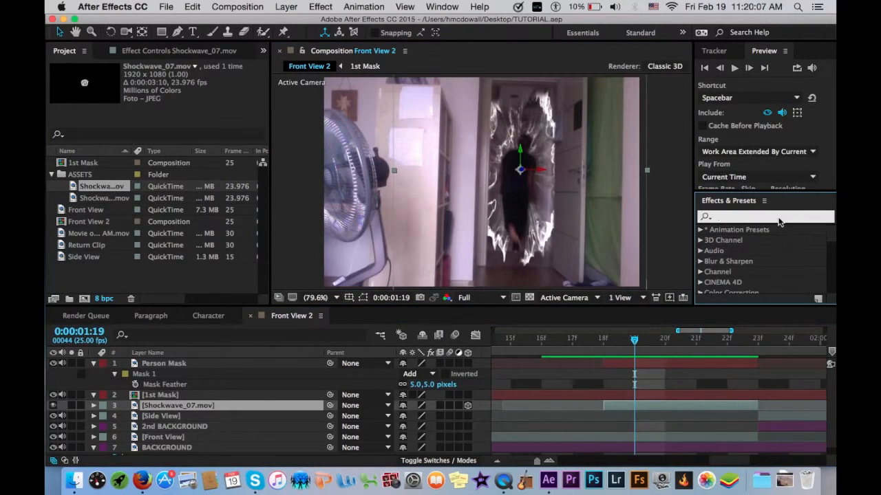
pyautogui.write('vc')
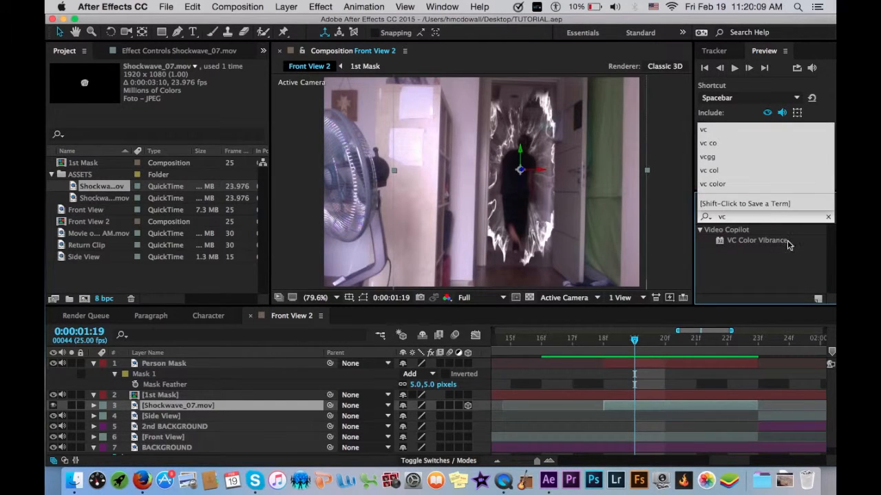
pyautogui.doubleClick(745, 242)
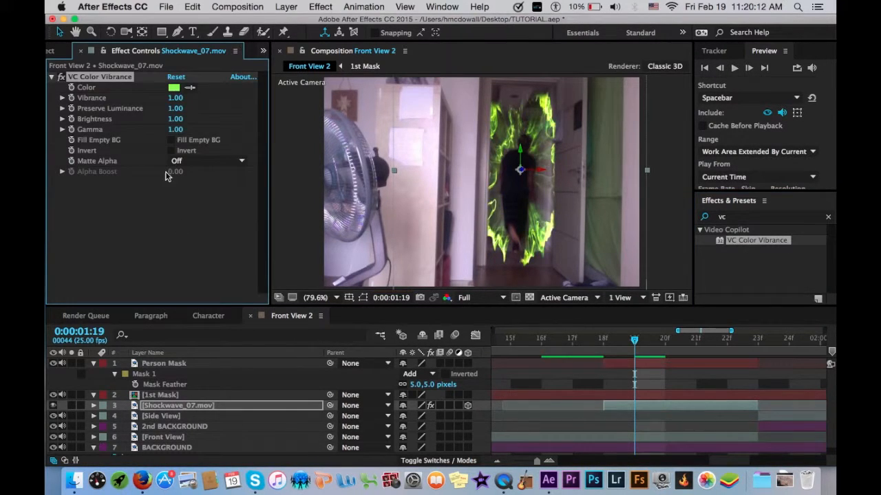
# Step: Set the VC Color Vibrance color to blue-violet 4000FF and save the project
pyautogui.click(172, 90)
pyautogui.click(236, 175)
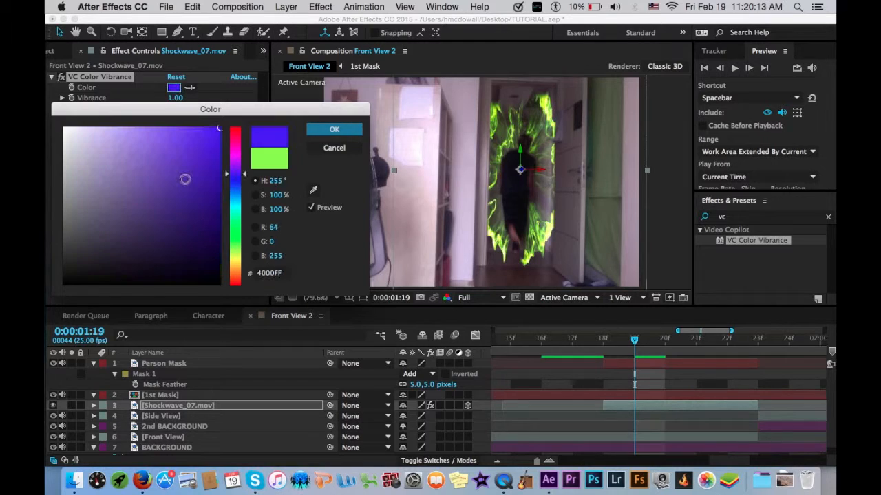
pyautogui.click(337, 130)
pyautogui.press('super+s')
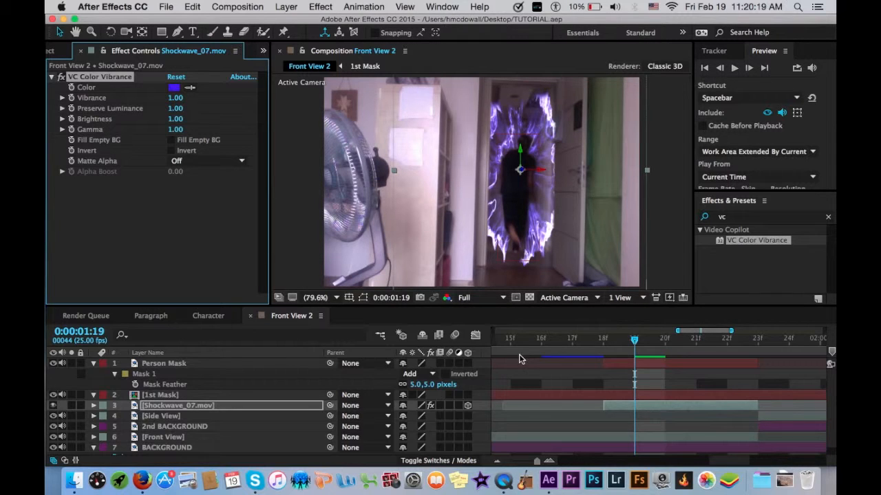
# Step: Duplicate the Shockwave_07.mov layer and shift the copy in time so it starts at 0:00:01:23, over the side view clip
pyautogui.click(94, 363)
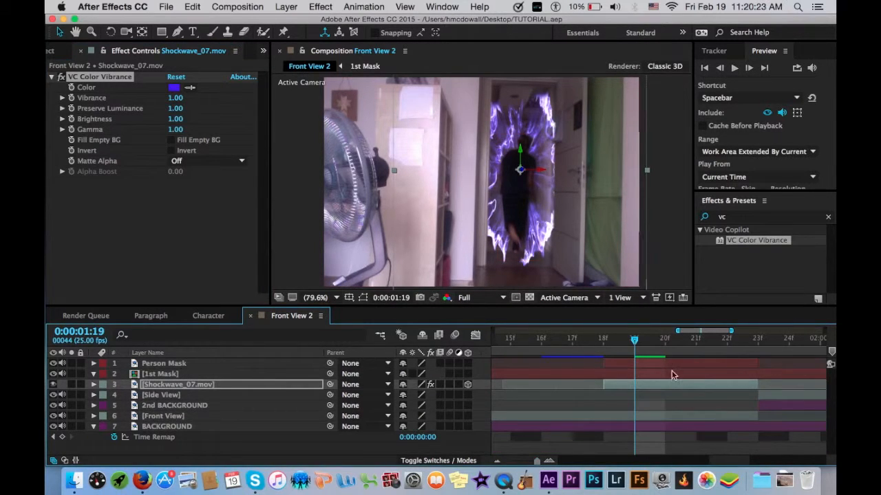
pyautogui.press('pagedown')
pyautogui.press('pagedown')
pyautogui.press('pagedown')
pyautogui.press('pagedown')
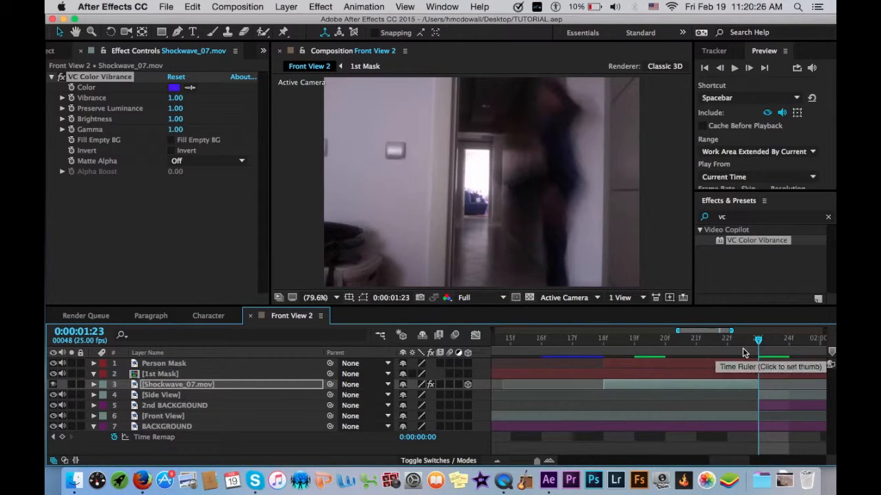
pyautogui.hscroll(5, 686, 384)
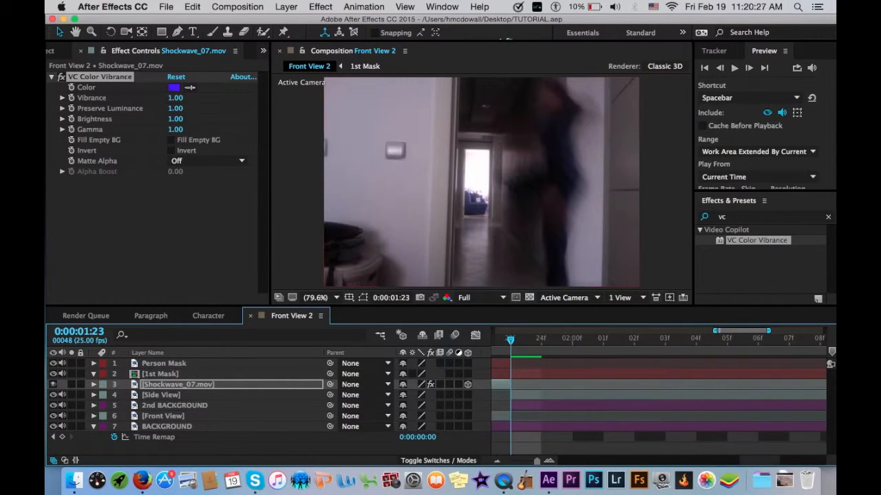
pyautogui.hscroll(-5, 555, 360)
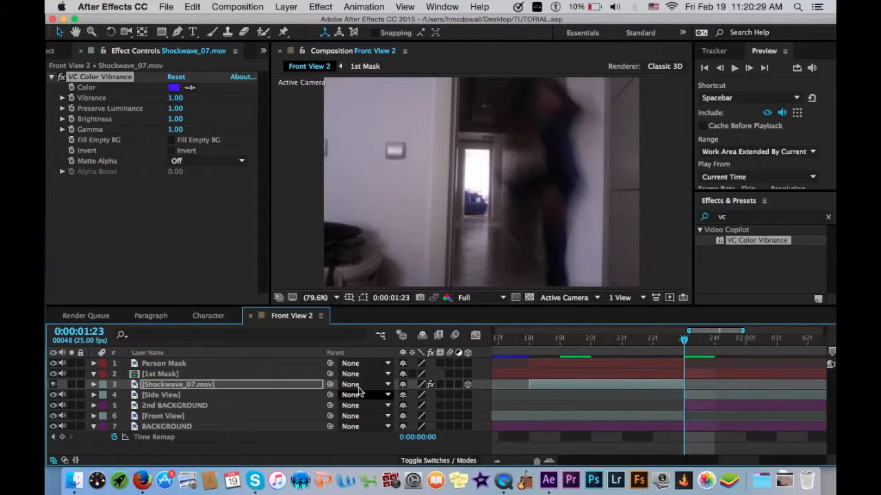
pyautogui.click(258, 387)
pyautogui.hotkey('ctrl', 'd')
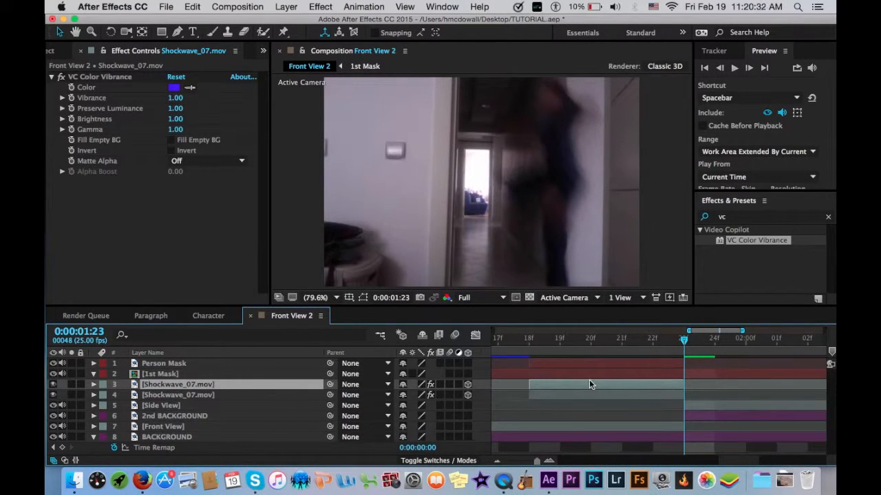
pyautogui.moveTo(575, 383); pyautogui.dragTo(743, 396)
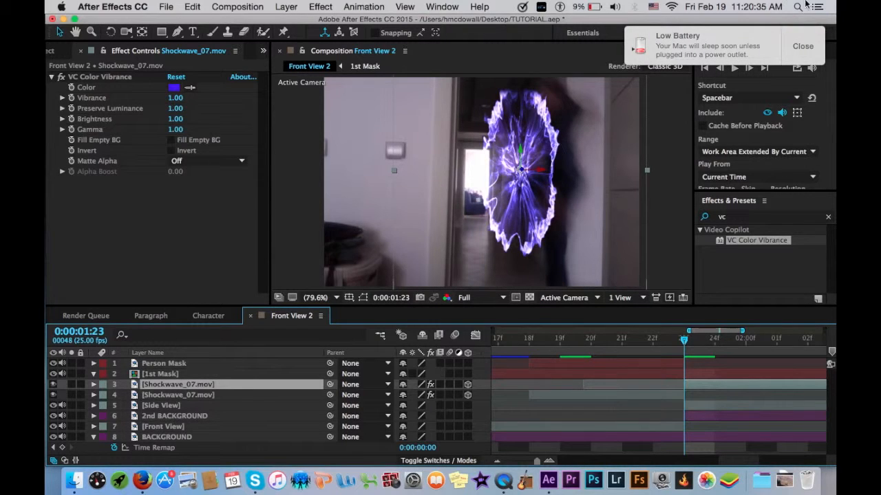
pyautogui.click(805, 44)
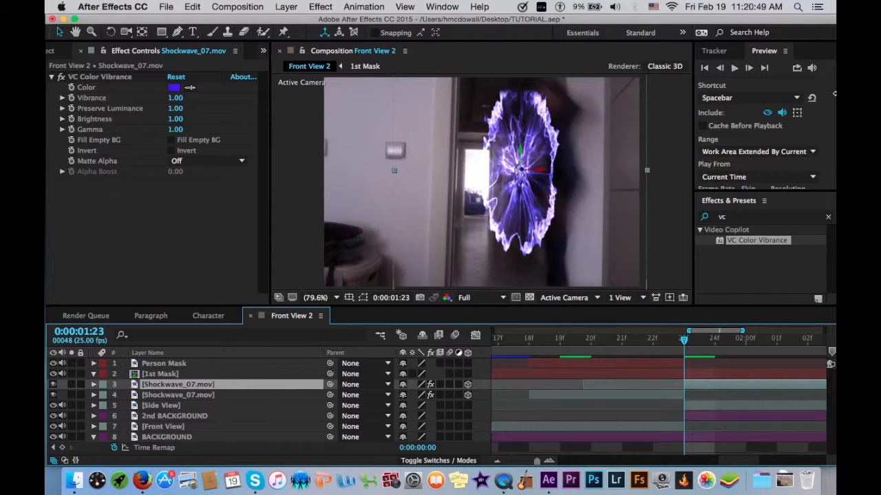
# Step: Shift the upper Shockwave_07.mov copy slightly earlier in time and trim its start to 0:00:01:23
pyautogui.moveTo(750, 388); pyautogui.dragTo(741, 389)
pyautogui.hotkey('alt', '[')
pyautogui.hscroll(5, 712, 386)
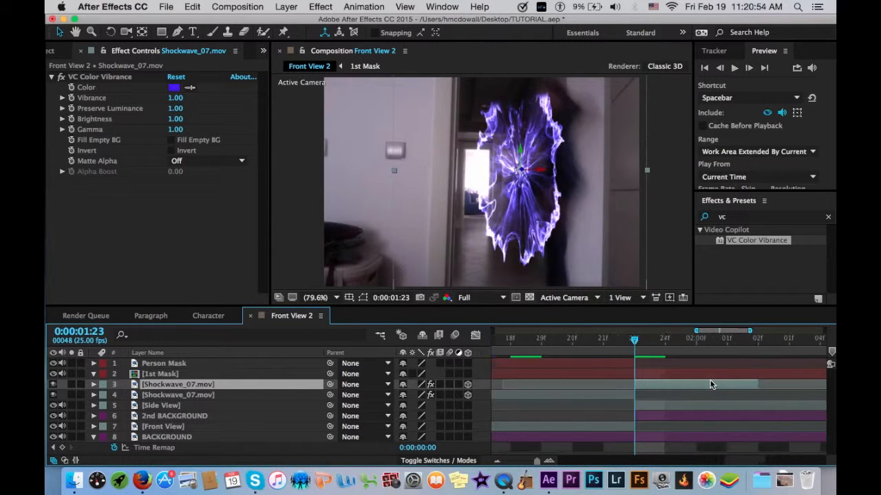
# Step: Trim the end of the upper Shockwave_07.mov copy to 0:00:02:09, matching the end of the Side View clip
pyautogui.hscroll(6, 683, 386)
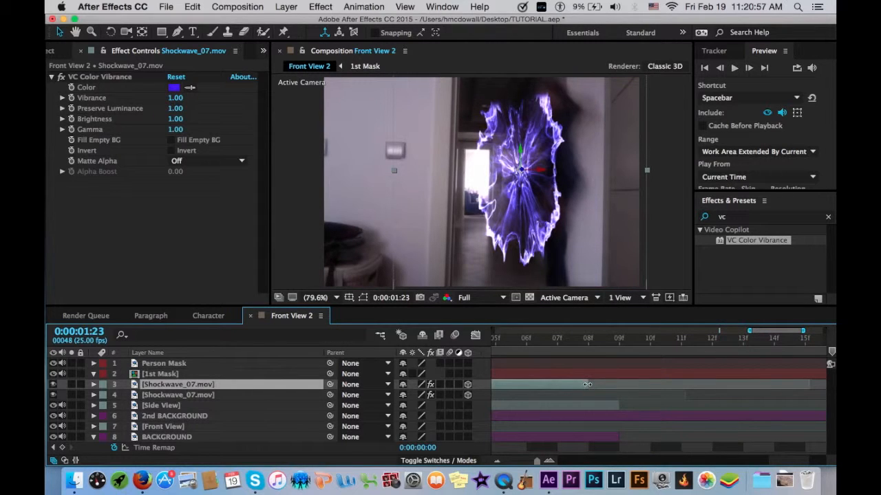
pyautogui.hscroll(2, 586, 385)
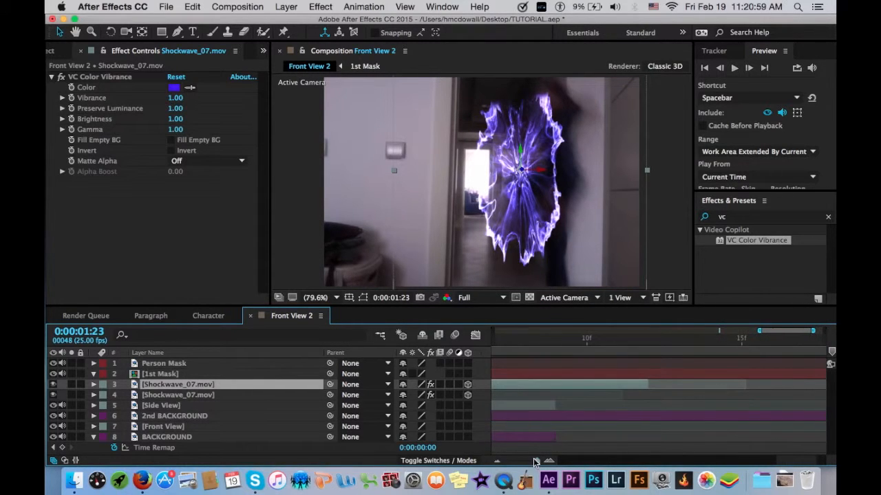
pyautogui.moveTo(534, 460); pyautogui.dragTo(510, 461)
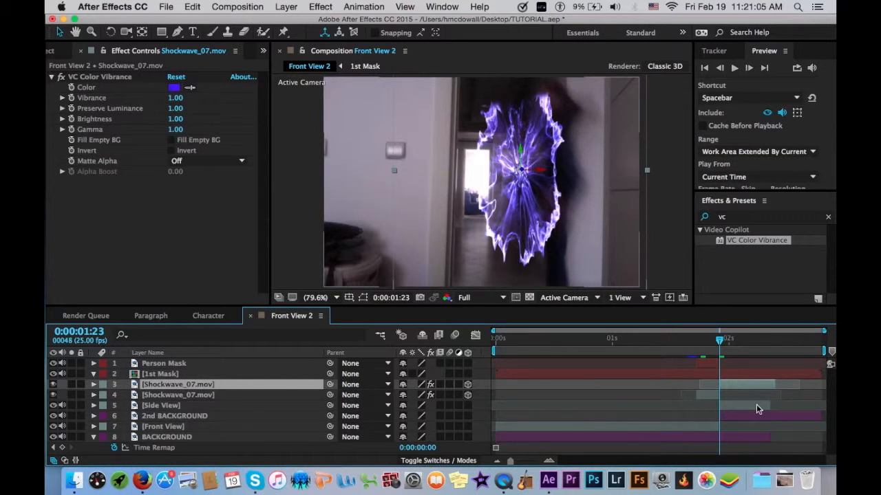
pyautogui.moveTo(510, 460); pyautogui.dragTo(537, 460)
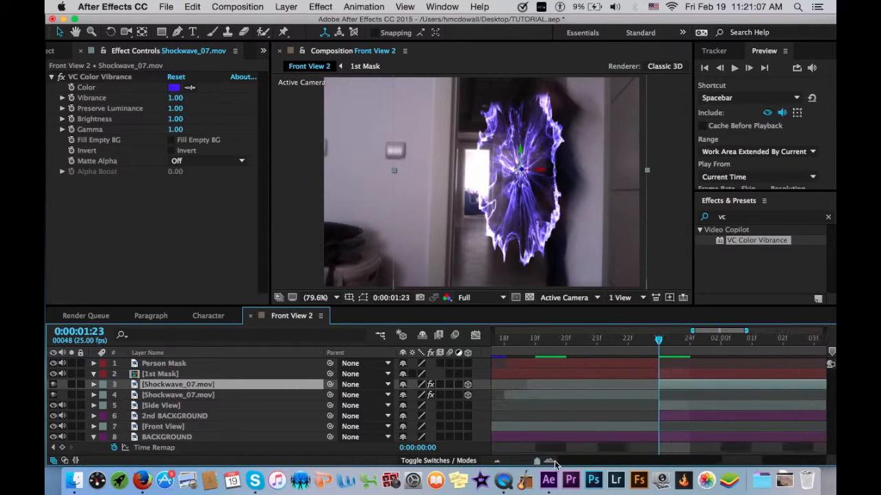
pyautogui.hscroll(5, 716, 411)
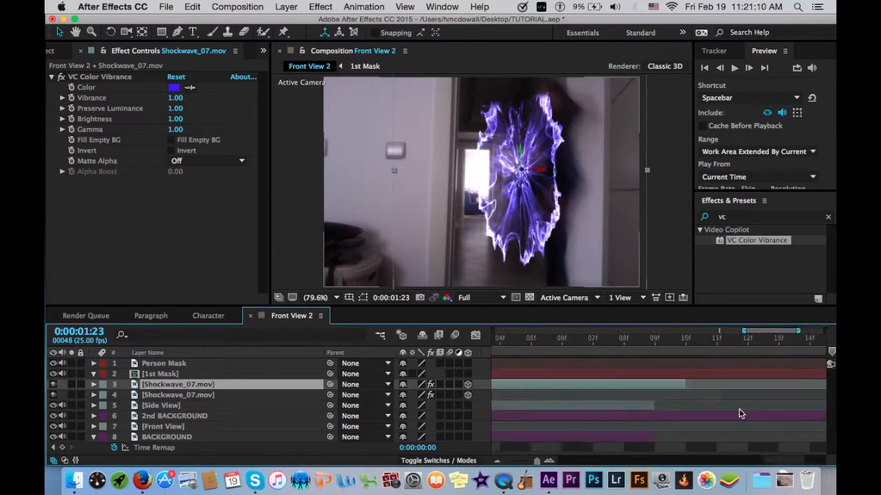
pyautogui.click(655, 341)
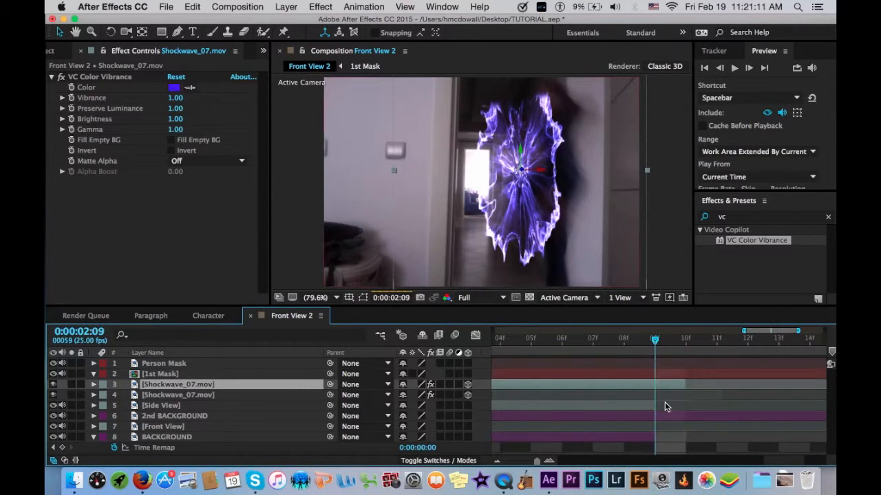
pyautogui.moveTo(684, 387); pyautogui.dragTo(659, 387)
# Step: Return to 0:00:01:23 and rename the upper Shockwave_07.mov copy as Wall Shockwace
pyautogui.hscroll(-10, 599, 389)
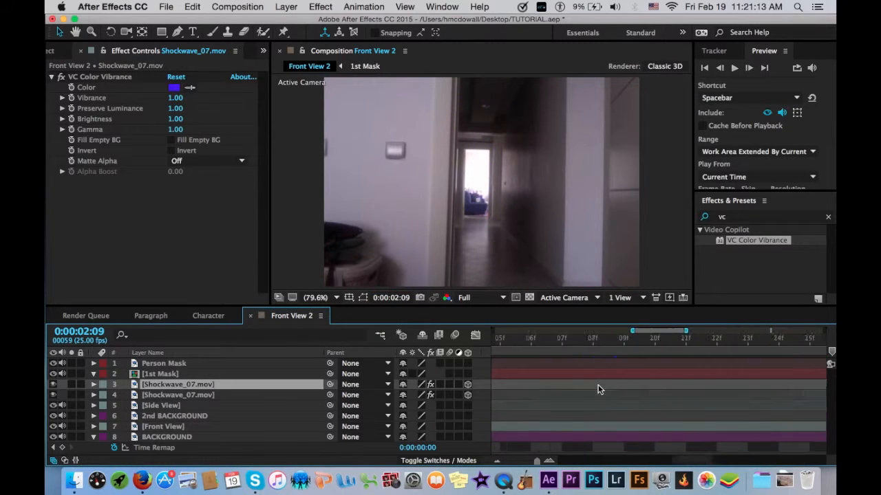
pyautogui.hscroll(4, 598, 390)
pyautogui.click(760, 340)
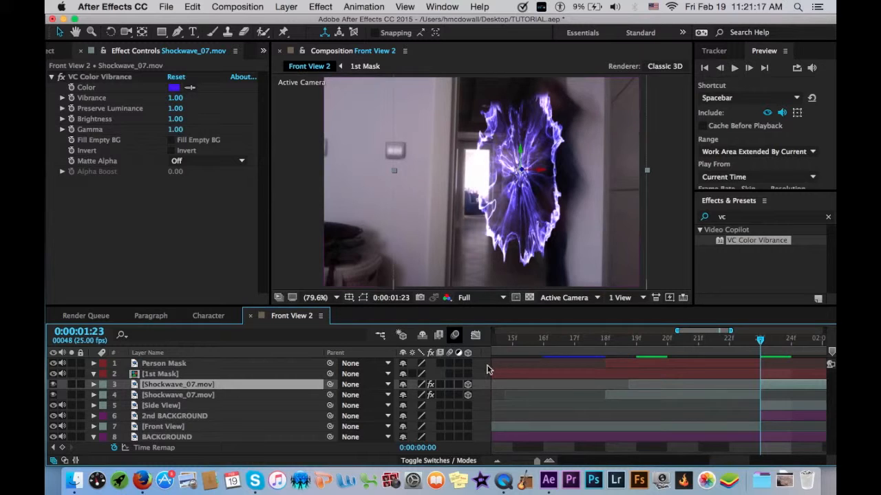
pyautogui.press(',')
pyautogui.press(',')
pyautogui.press(',')
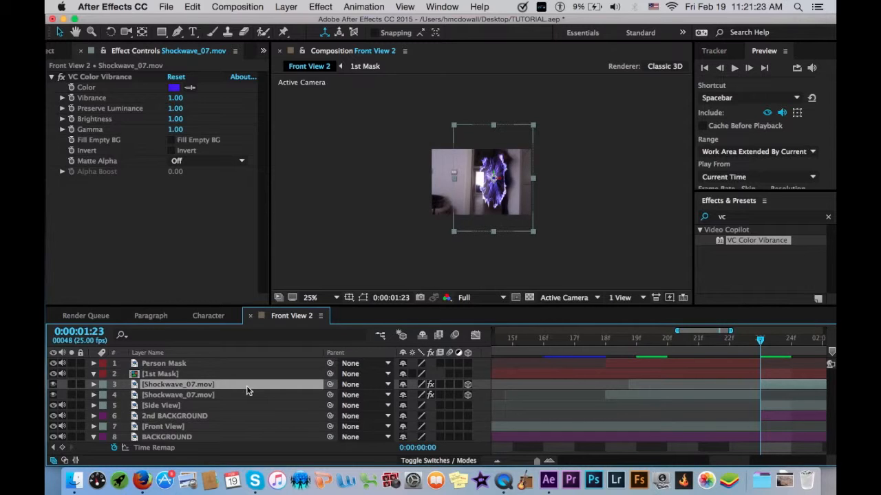
pyautogui.press('Return')
pyautogui.write('Wall Shockwace')
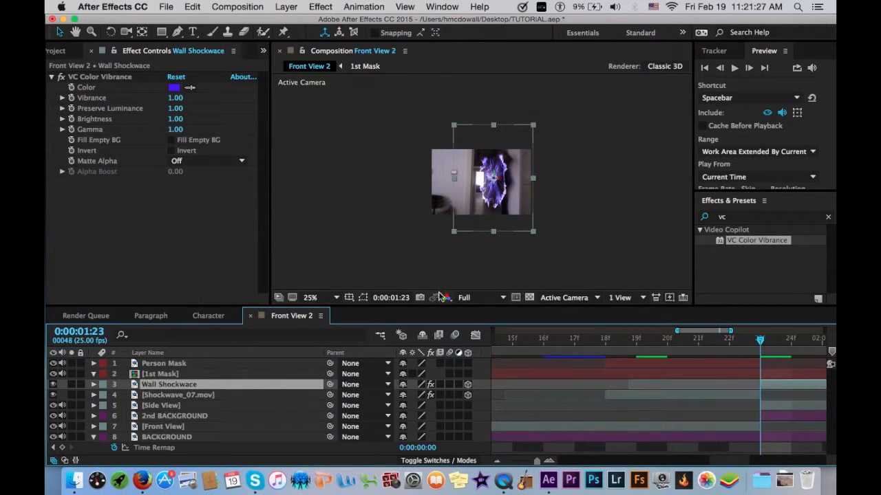
# Step: Stretch the Wall Shockwace layer vertically well beyond the frame and set its Y Rotation to -32°
pyautogui.moveTo(494, 231); pyautogui.dragTo(493, 257)
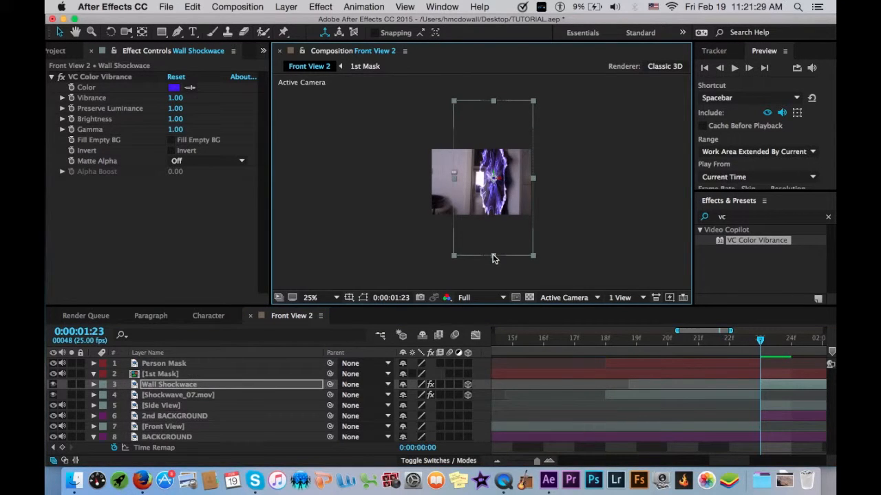
pyautogui.press('r')
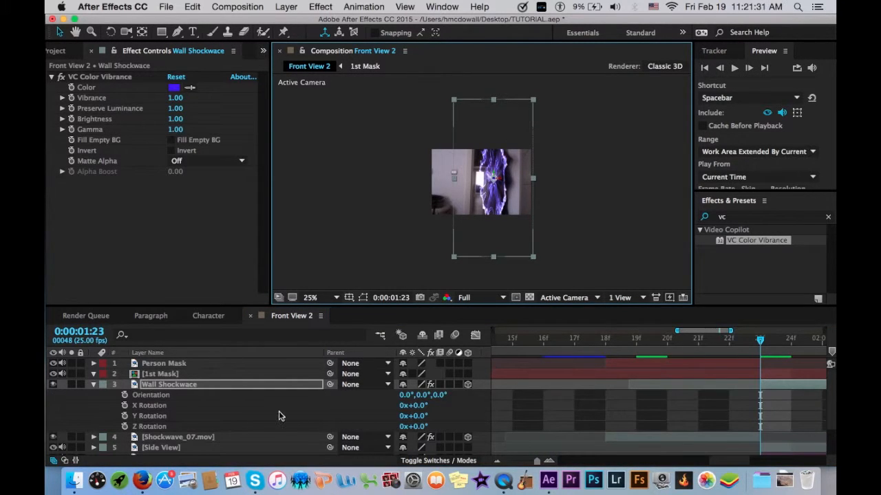
pyautogui.moveTo(419, 416); pyautogui.dragTo(400, 418)
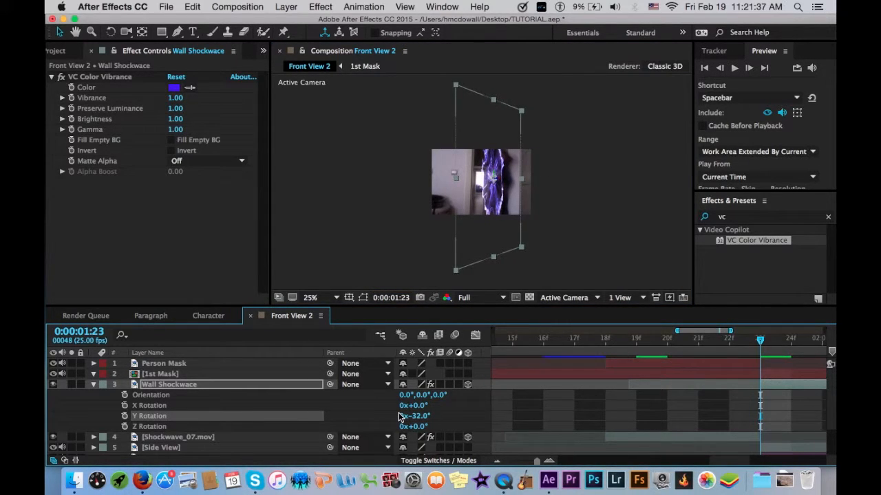
# Step: Move the Wall Shockwace layer onto the wall edge beside the doorway and set its Y Rotation to -49°
pyautogui.press('.')
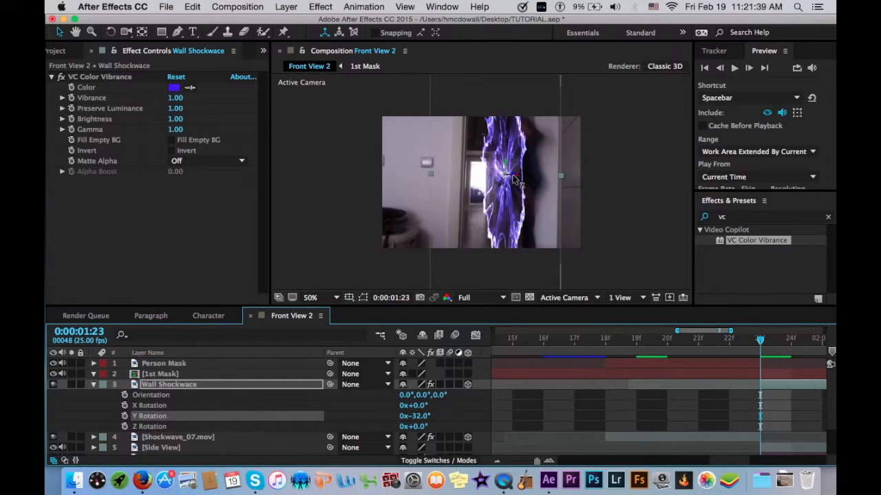
pyautogui.moveTo(514, 180); pyautogui.dragTo(382, 135)
pyautogui.moveTo(491, 176); pyautogui.dragTo(453, 177)
pyautogui.moveTo(417, 418); pyautogui.dragTo(405, 418)
pyautogui.click(479, 231)
pyautogui.press(',')
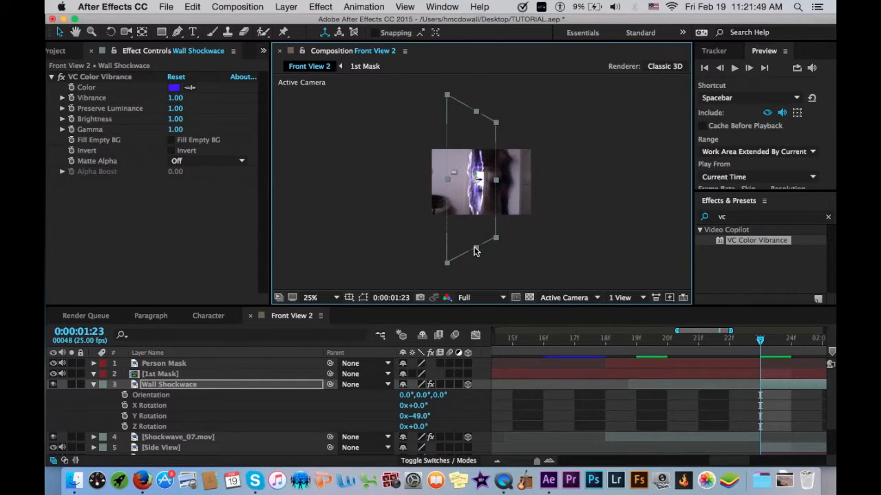
pyautogui.press('.')
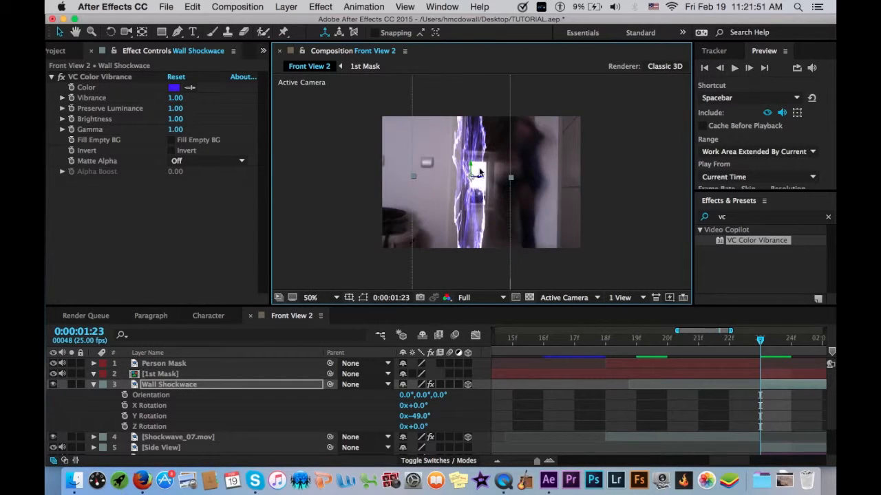
# Step: Check the Wall Shockwace layer at 0:00:02:05 and set its Y Rotation to -63°
pyautogui.hscroll(5, 710, 401)
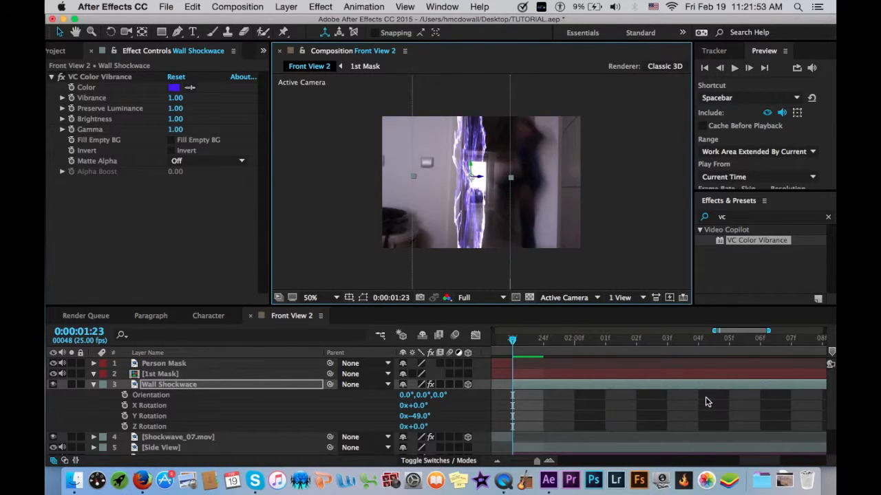
pyautogui.click(607, 340)
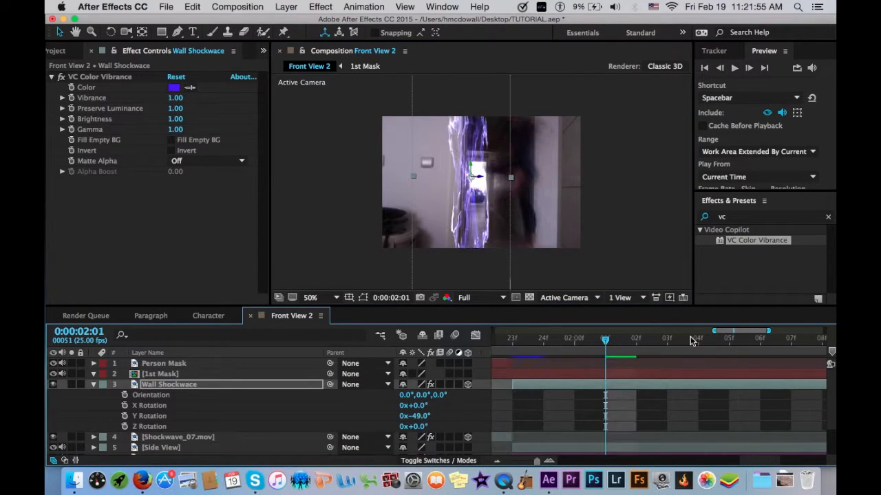
pyautogui.click(718, 341)
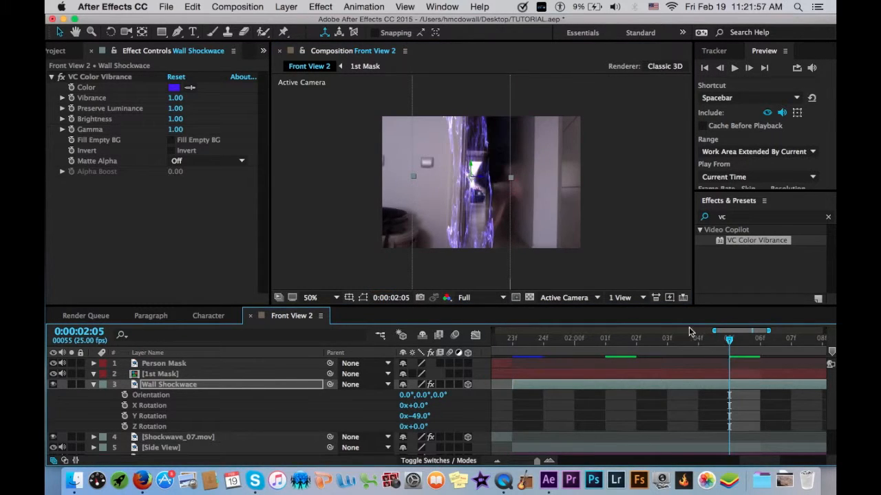
pyautogui.moveTo(418, 416); pyautogui.dragTo(401, 416)
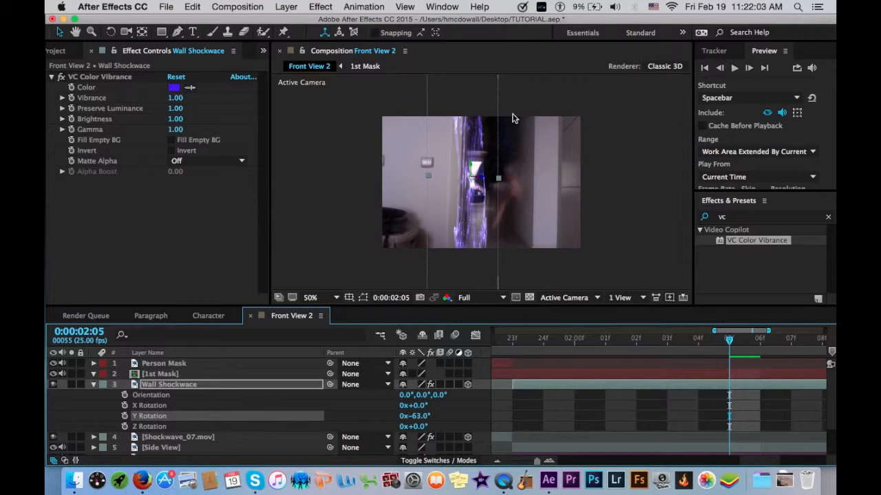
# Step: Set the Wall Shockwace layer's Position to 169.2, 127.6, 2777.6 to align it with the doorway
pyautogui.press('p')
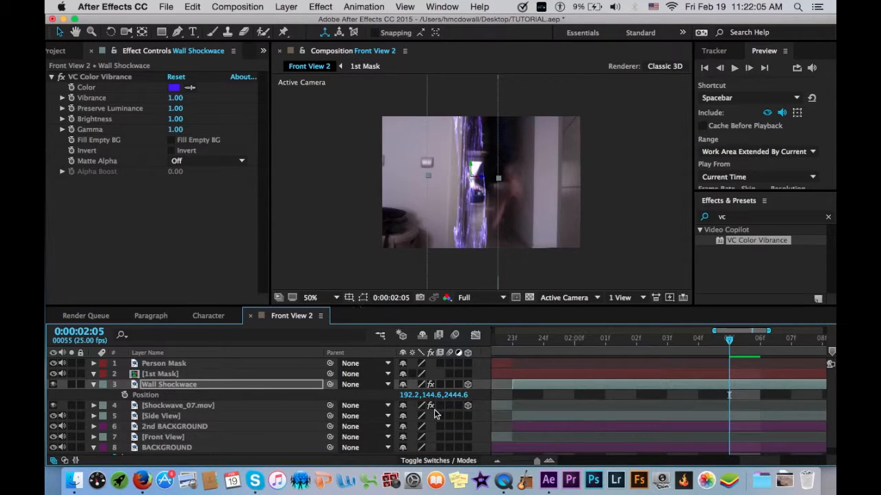
pyautogui.moveTo(454, 395); pyautogui.dragTo(517, 397)
pyautogui.moveTo(436, 397); pyautogui.dragTo(397, 399)
pyautogui.moveTo(450, 399); pyautogui.dragTo(579, 387)
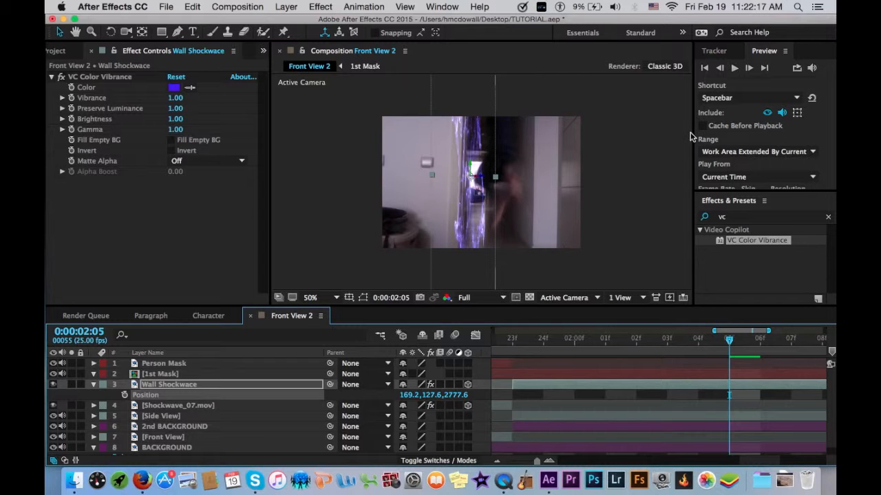
# Step: Duplicate the Side View layer and trim the copy so it starts at 0:00:02:02
pyautogui.click(513, 337)
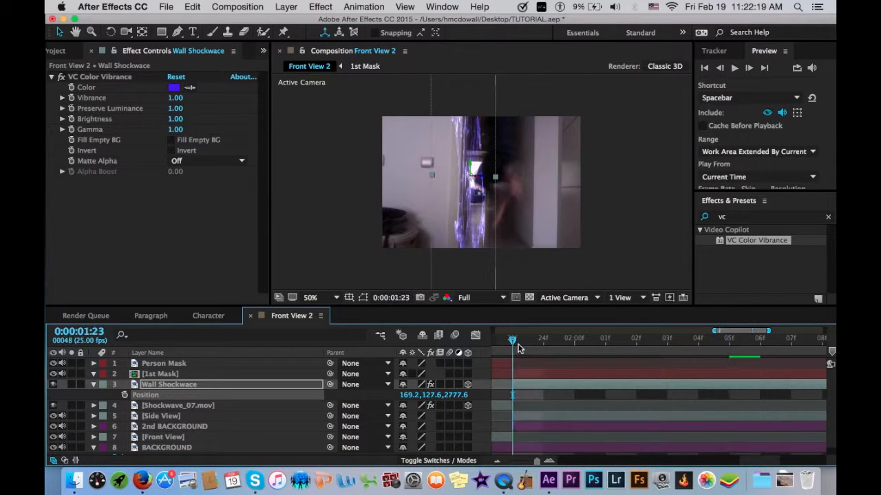
pyautogui.click(636, 335)
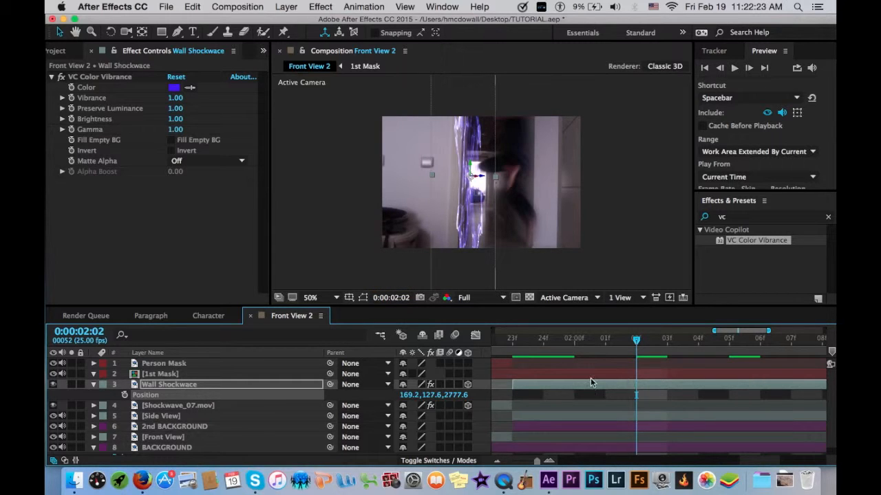
pyautogui.click(93, 385)
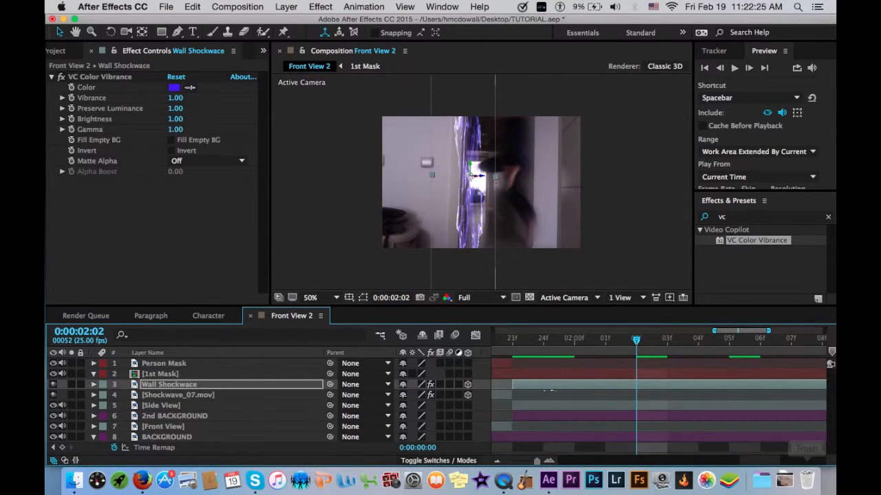
pyautogui.click(225, 409)
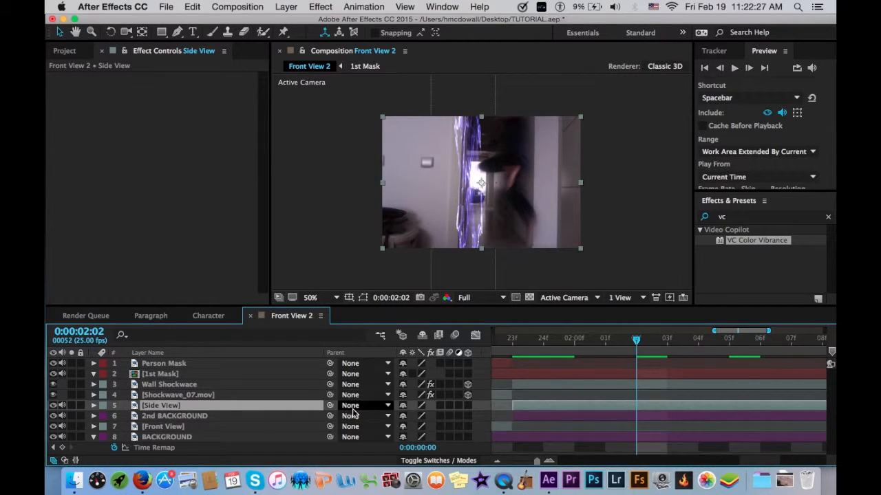
pyautogui.press('super+d')
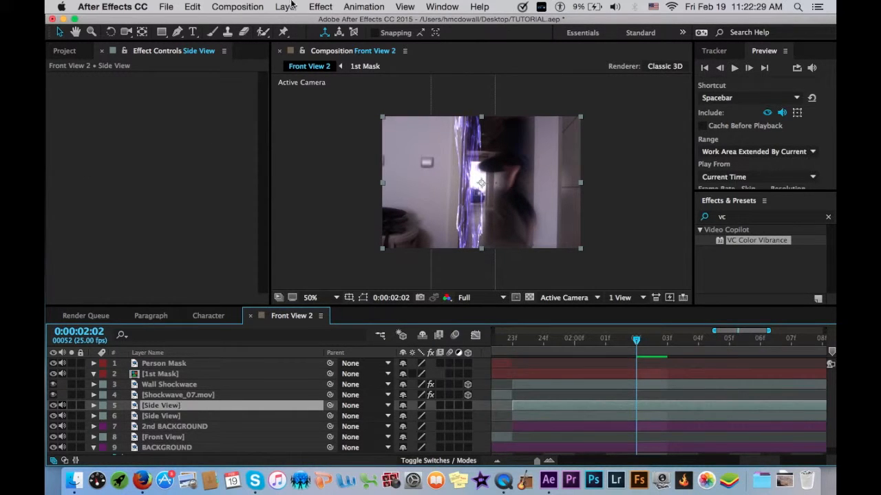
pyautogui.click(201, 5)
pyautogui.click(201, 4)
# Step: Give the trimmed Side View copy a Red label and rename it Moving Out
pyautogui.scroll(-1, 172, 426)
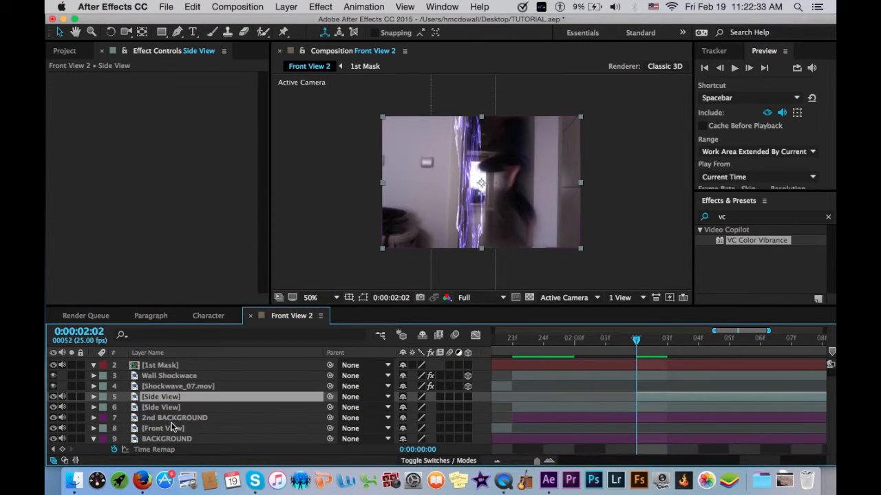
pyautogui.scroll(1, 172, 427)
pyautogui.scroll(-1, 175, 426)
pyautogui.hscroll(-2, 176, 424)
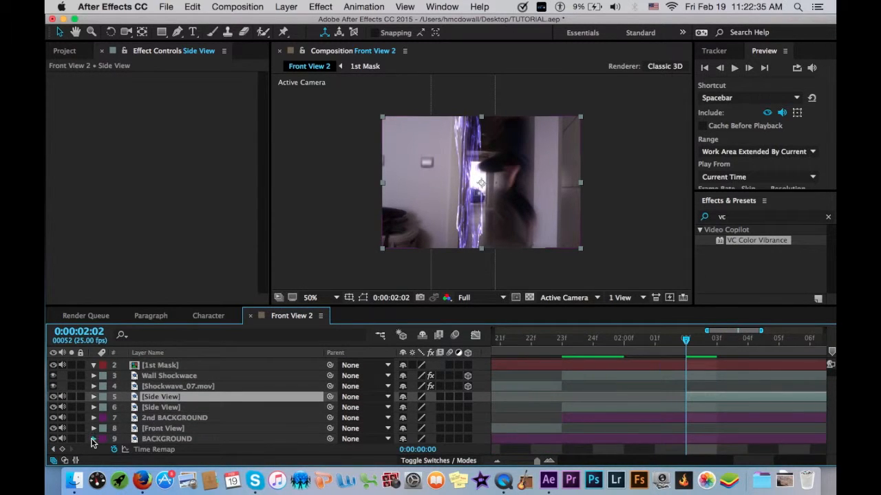
pyautogui.scroll(1, 93, 442)
pyautogui.hscroll(1, 533, 463)
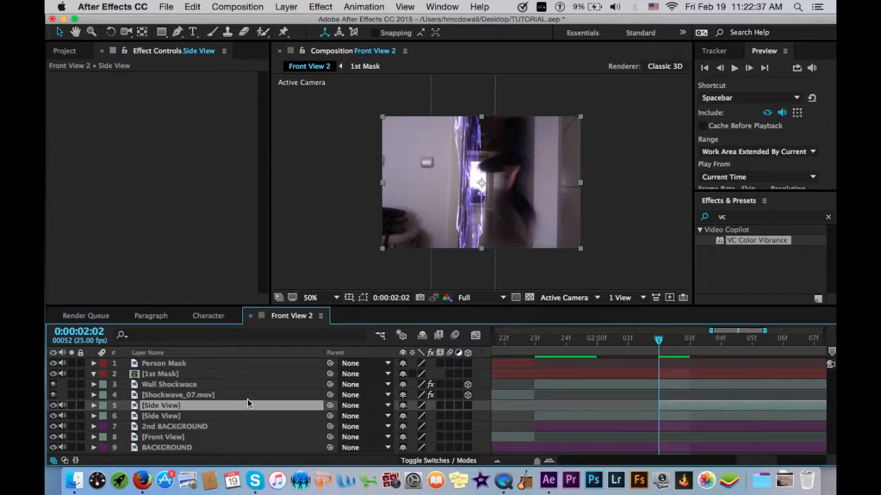
pyautogui.click(105, 406)
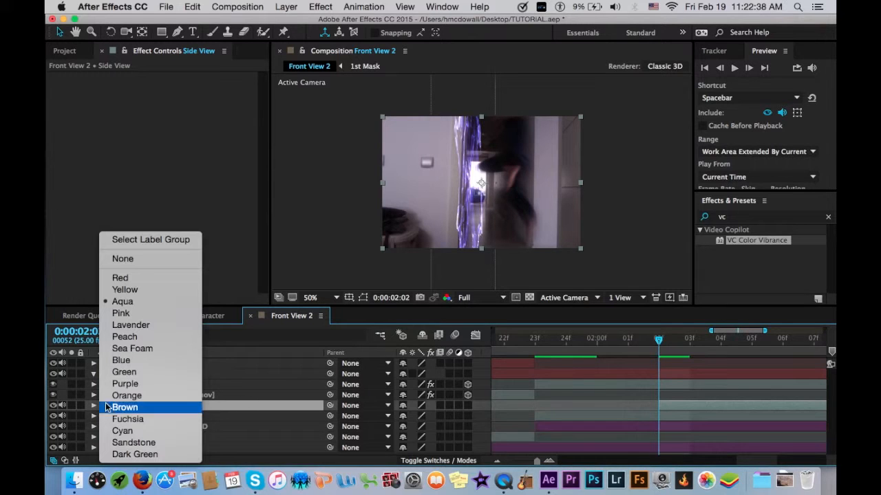
pyautogui.click(162, 278)
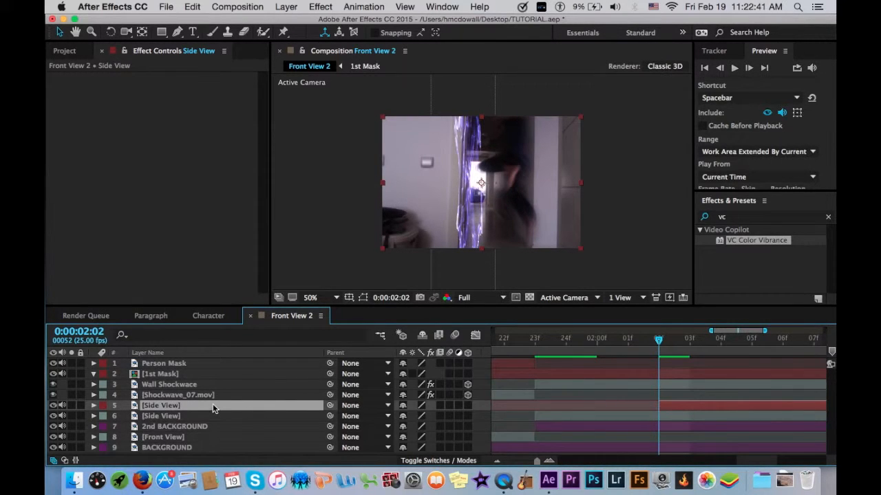
pyautogui.press('Return')
pyautogui.write('Mov')
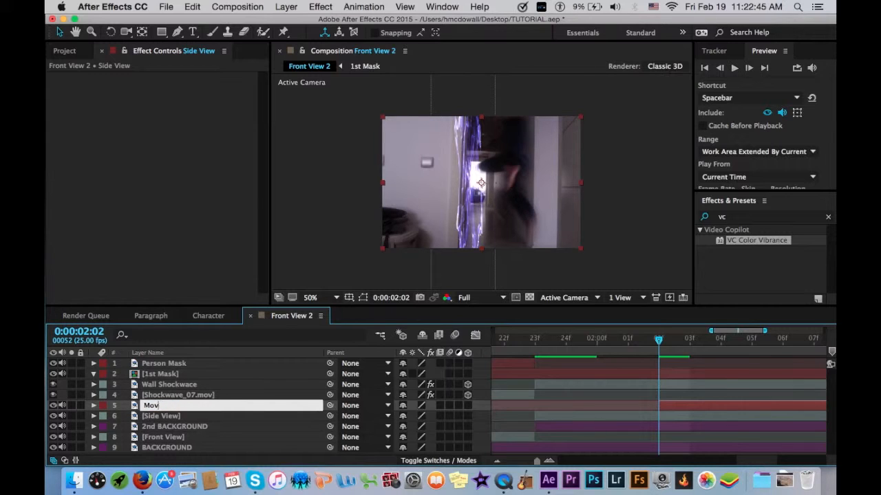
pyautogui.write('ing Out')
pyautogui.press('Return')
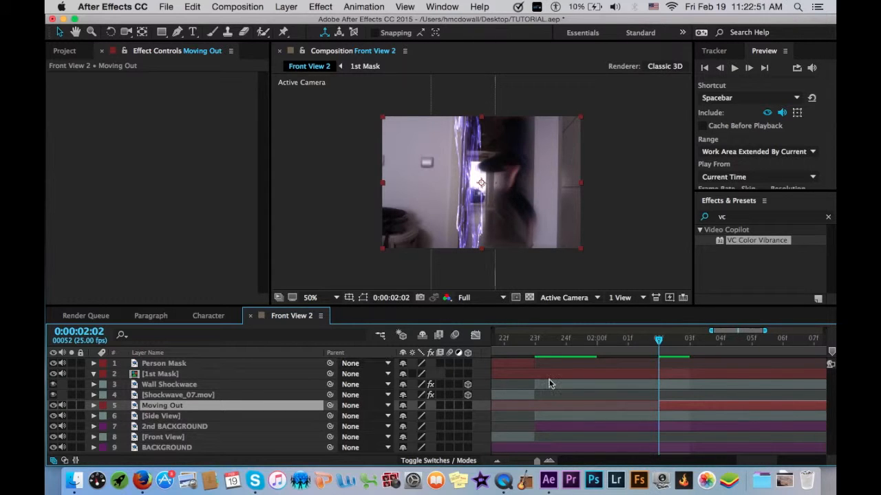
# Step: Draw a closed Pen mask around the person on the Moving Out layer and keyframe its Mask Path at 0:00:02:02
pyautogui.press('g')
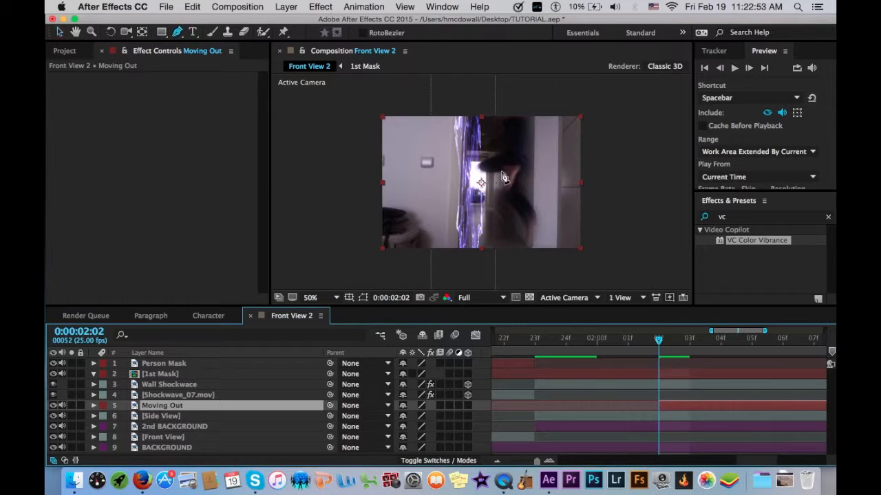
pyautogui.click(501, 172)
pyautogui.click(482, 173)
pyautogui.click(476, 164)
pyautogui.click(497, 154)
pyautogui.click(495, 126)
pyautogui.click(488, 115)
pyautogui.click(520, 103)
pyautogui.click(530, 111)
pyautogui.click(530, 134)
pyautogui.click(530, 150)
pyautogui.click(531, 166)
pyautogui.click(529, 181)
pyautogui.click(529, 198)
pyautogui.click(535, 208)
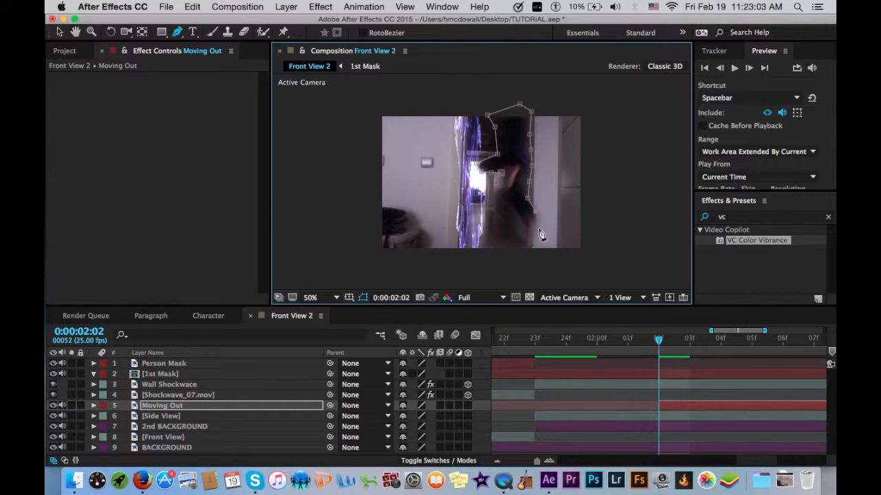
pyautogui.click(517, 256)
pyautogui.click(523, 244)
pyautogui.click(524, 223)
pyautogui.click(512, 207)
pyautogui.click(497, 198)
pyautogui.click(502, 184)
pyautogui.click(500, 173)
pyautogui.press('v')
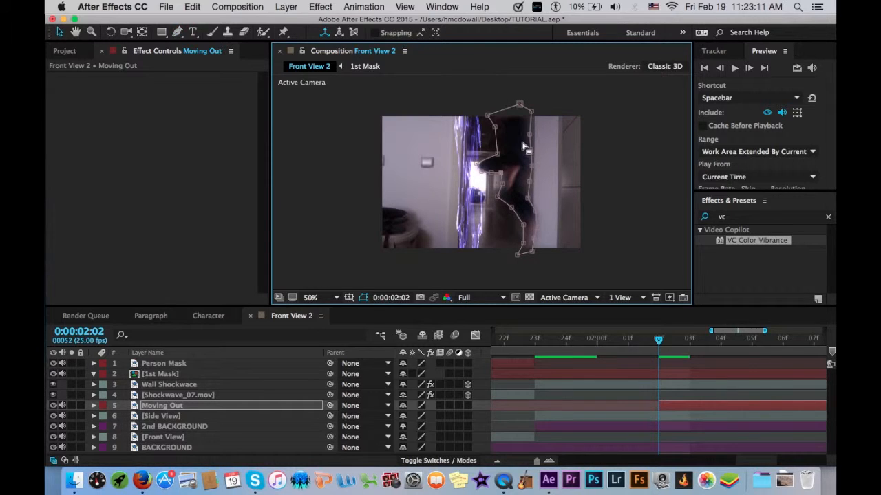
pyautogui.press('m')
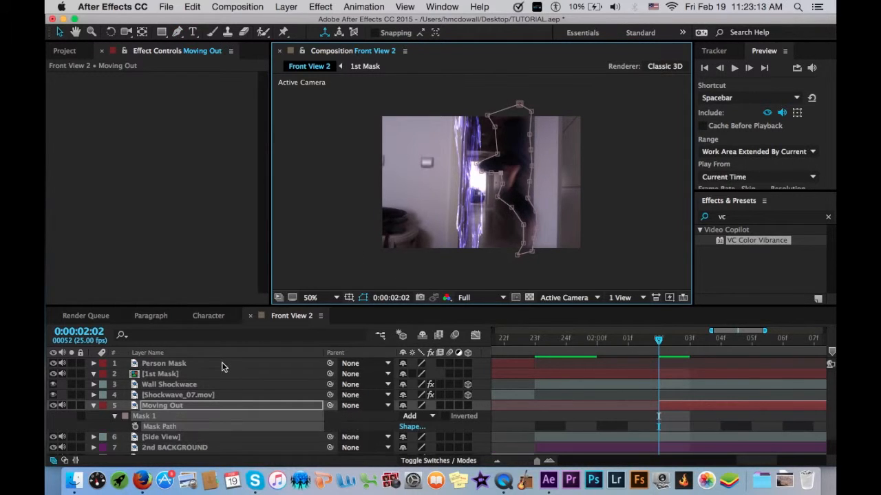
pyautogui.click(135, 428)
# Step: At 0:00:02:03, shift the whole Moving Out mask slightly down and toward the doorway to follow the person
pyautogui.hscroll(5, 606, 416)
pyautogui.hscroll(-3, 606, 417)
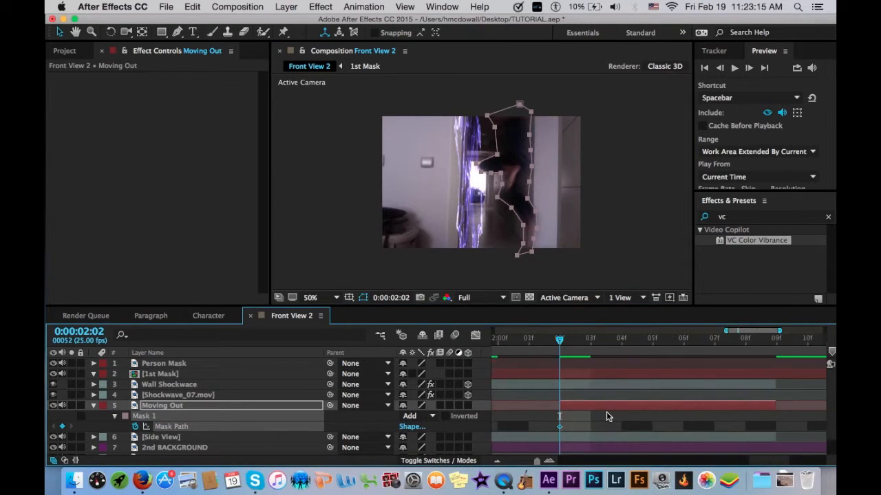
pyautogui.scroll(-1, 606, 416)
pyautogui.hscroll(-2, 606, 416)
pyautogui.scroll(1, 723, 349)
pyautogui.hscroll(3, 724, 349)
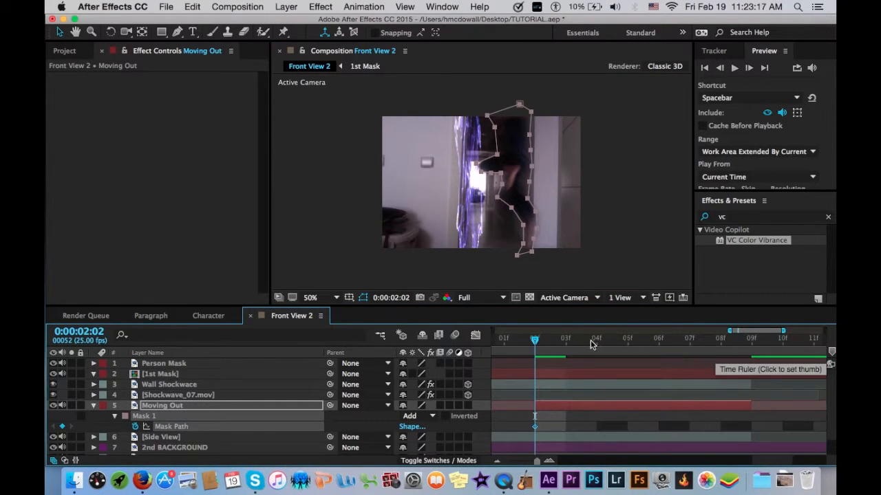
pyautogui.click(570, 339)
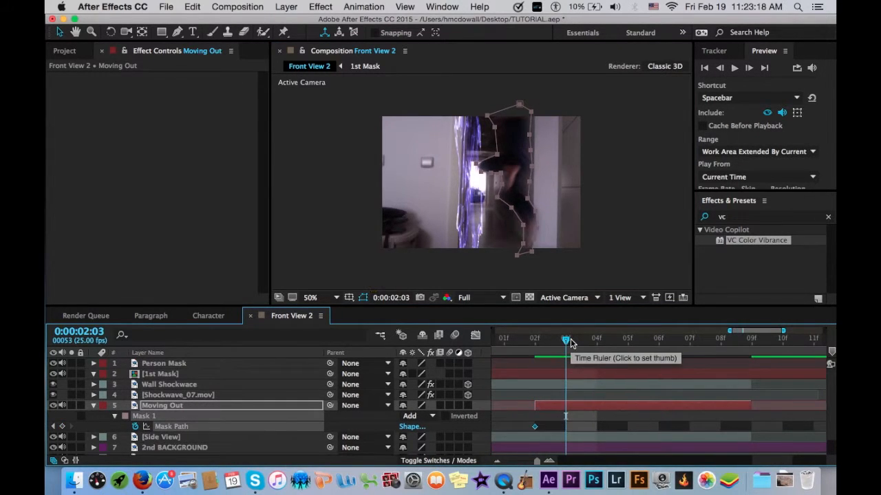
pyautogui.click(510, 219)
pyautogui.moveTo(511, 219); pyautogui.dragTo(508, 219)
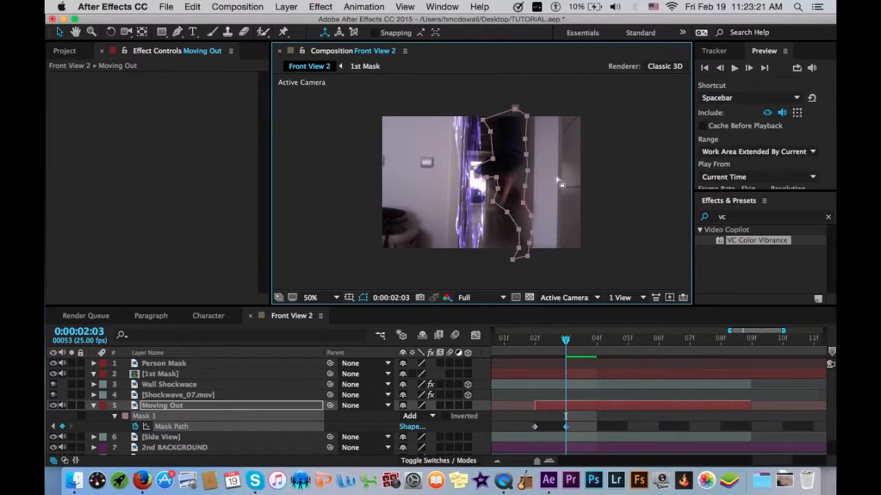
# Step: Reshape the mask points at 0:00:02:03 to fit the person's back, arm and legs, pulling the lower points up
pyautogui.press('.')
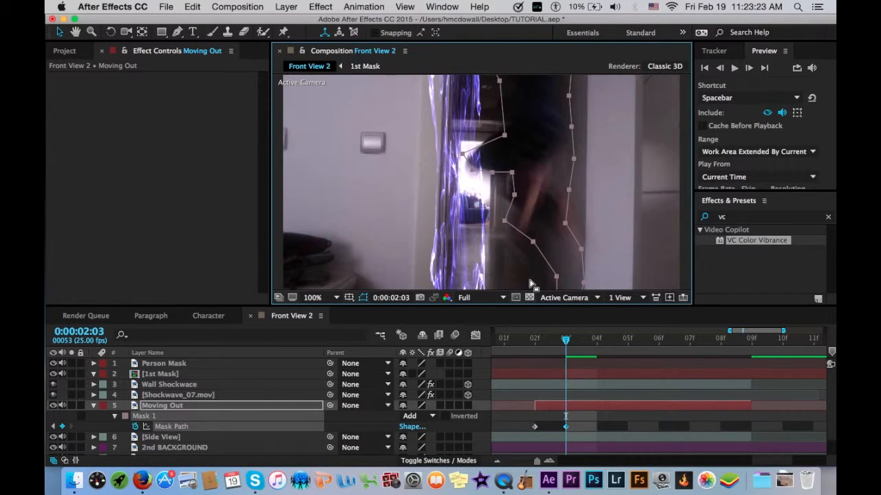
pyautogui.press(',')
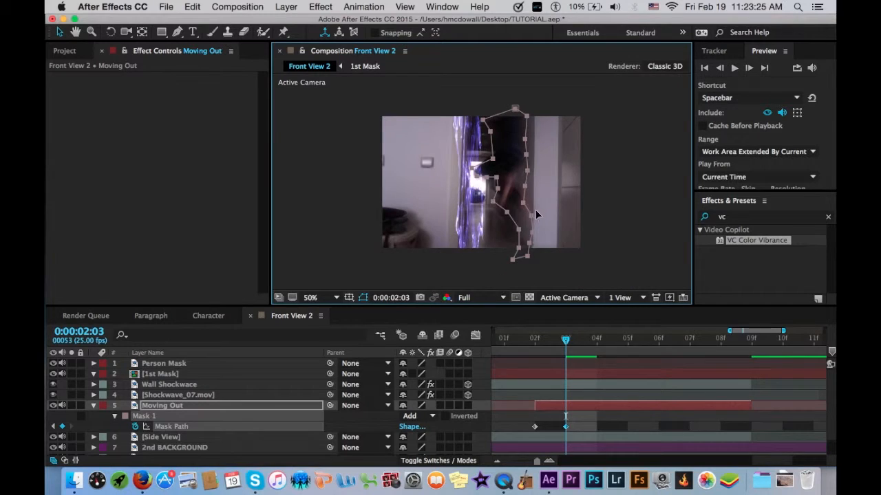
pyautogui.click(288, 408)
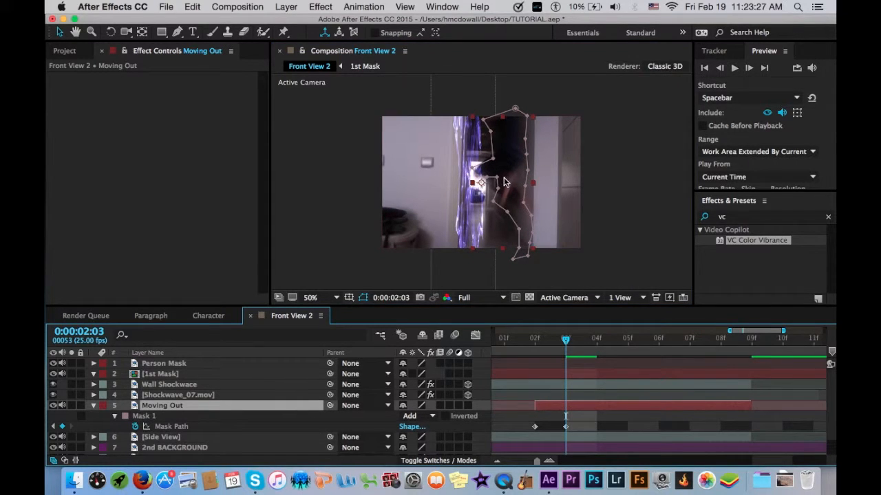
pyautogui.click(525, 130)
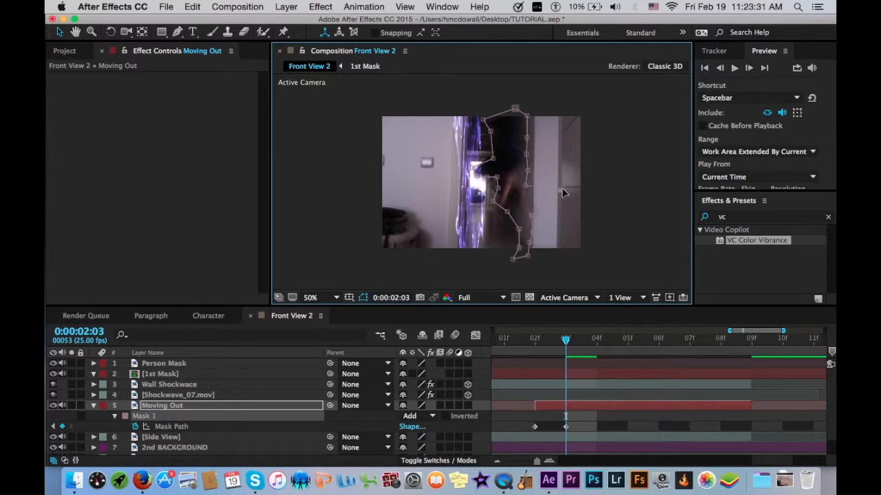
pyautogui.moveTo(518, 229)
pyautogui.mouseDown()
pyautogui.moveTo(492, 228)
pyautogui.moveTo(510, 222)
pyautogui.mouseUp()
pyautogui.moveTo(476, 275); pyautogui.dragTo(527, 234)
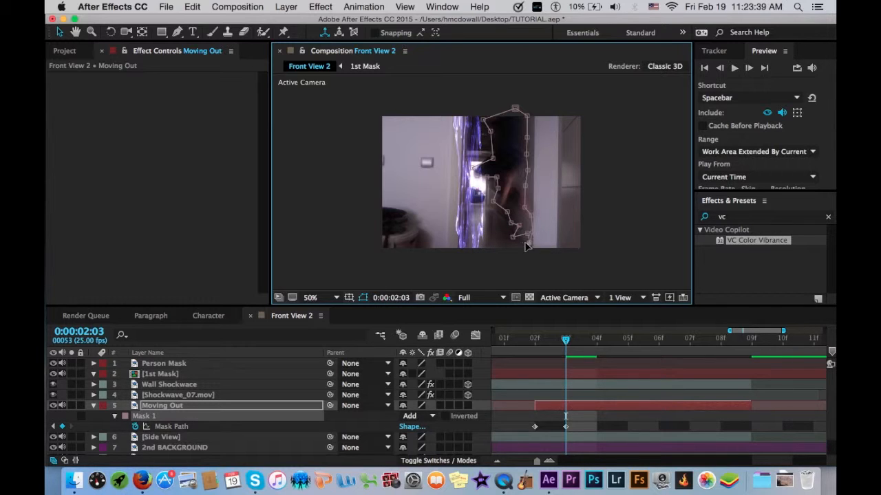
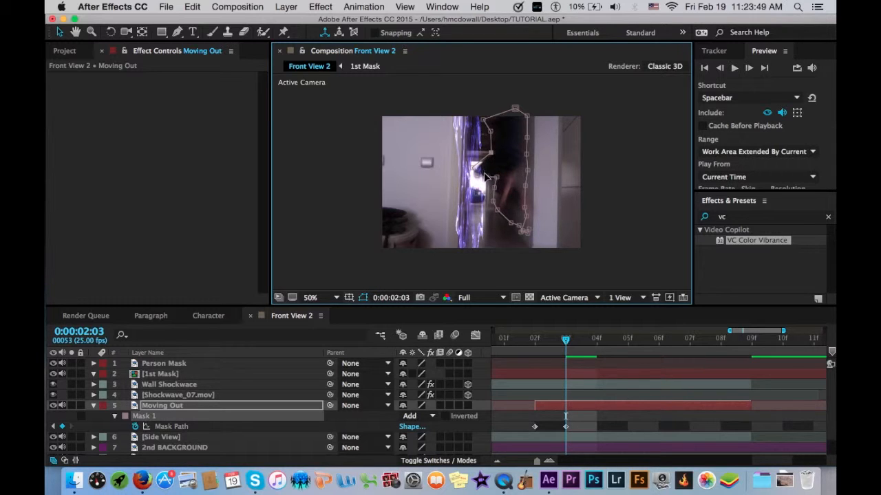
# Step: Solo the Moving Out and 2nd BACKGROUND layers and hide the mask outlines to check the cutout
pyautogui.click(72, 406)
pyautogui.scroll(-2, 71, 410)
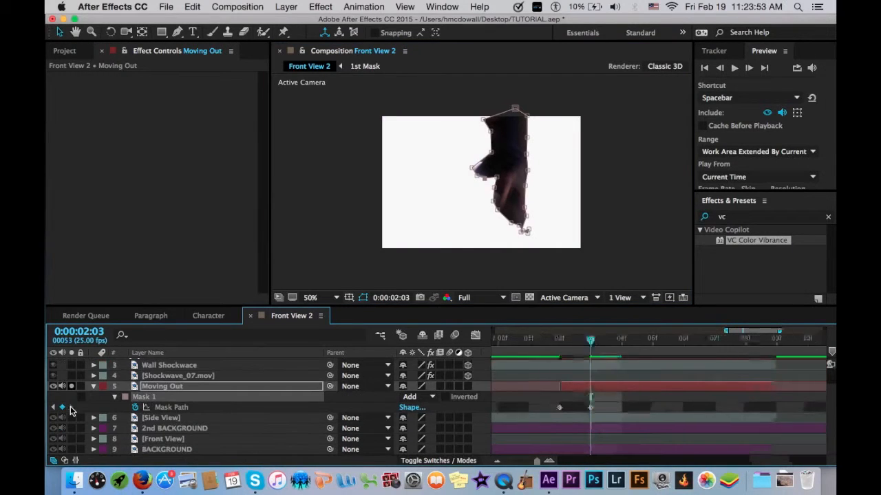
pyautogui.click(70, 449)
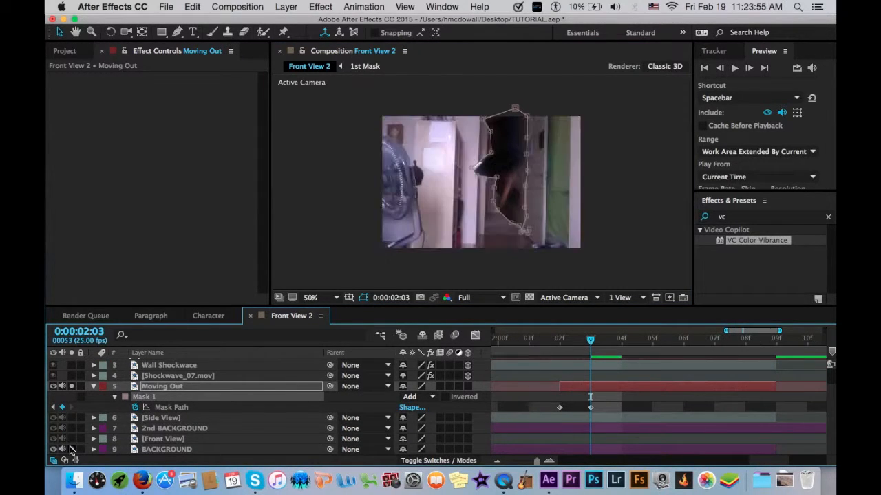
pyautogui.click(70, 449)
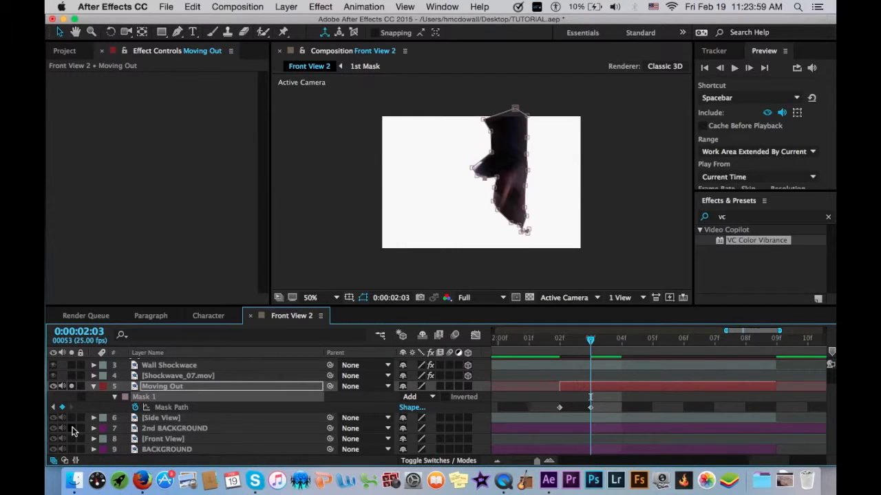
pyautogui.click(71, 428)
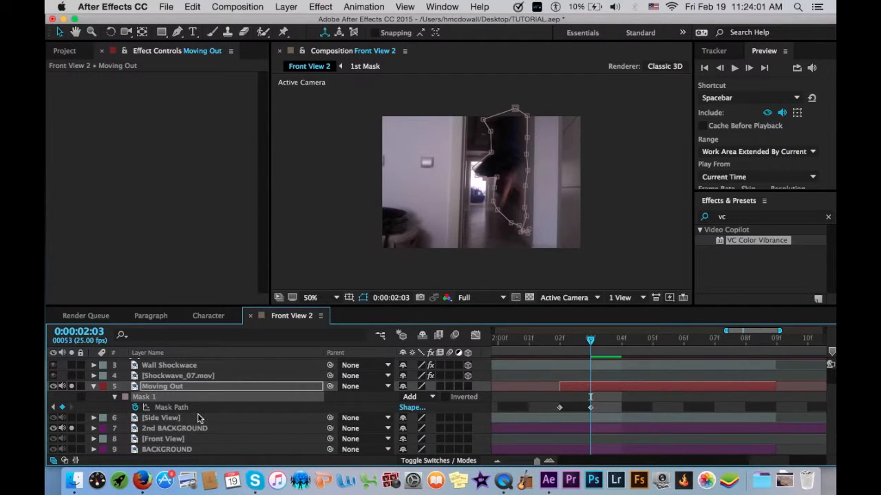
pyautogui.scroll(2, 198, 418)
pyautogui.click(363, 298)
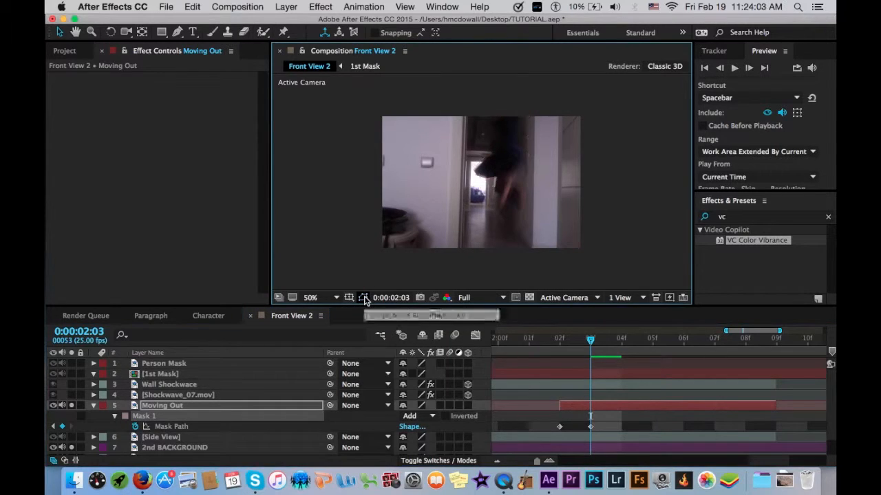
# Step: At 0:00:02:04, show the mask outlines again and nudge the whole Moving Out mask to match the person
pyautogui.click(621, 339)
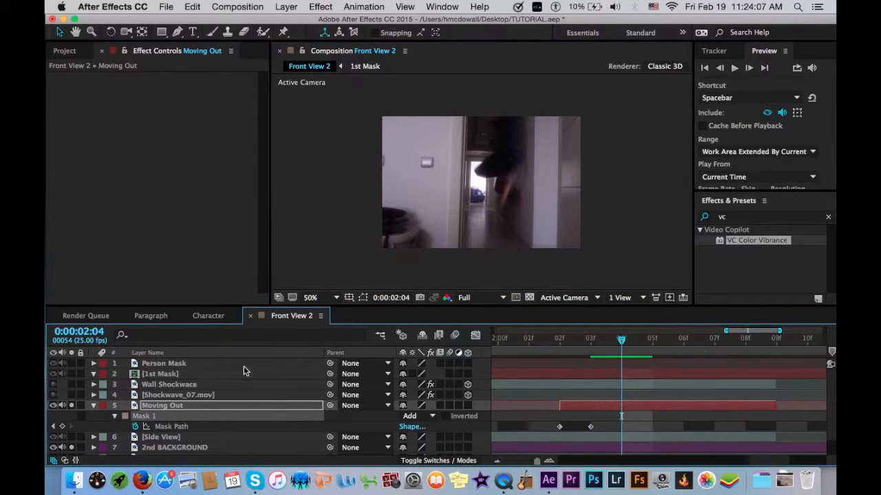
pyautogui.click(363, 297)
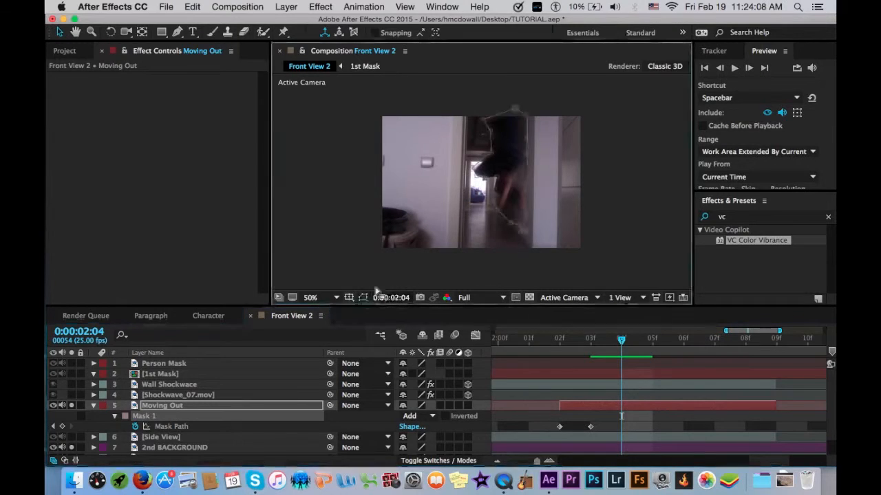
pyautogui.click(290, 397)
pyautogui.click(292, 408)
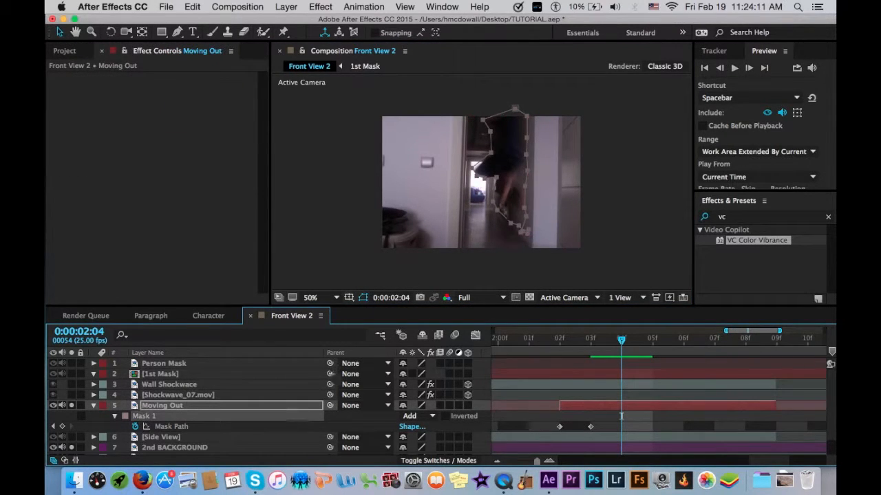
pyautogui.moveTo(520, 229); pyautogui.dragTo(519, 231)
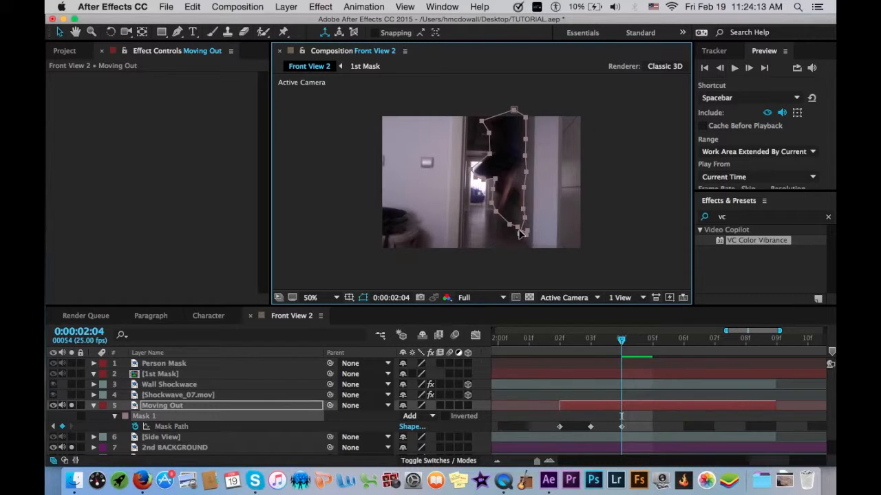
# Step: At 0:00:02:05, nudge the Moving Out mask to follow the person and adjust its outermost point on the doorway side
pyautogui.press('pagedown')
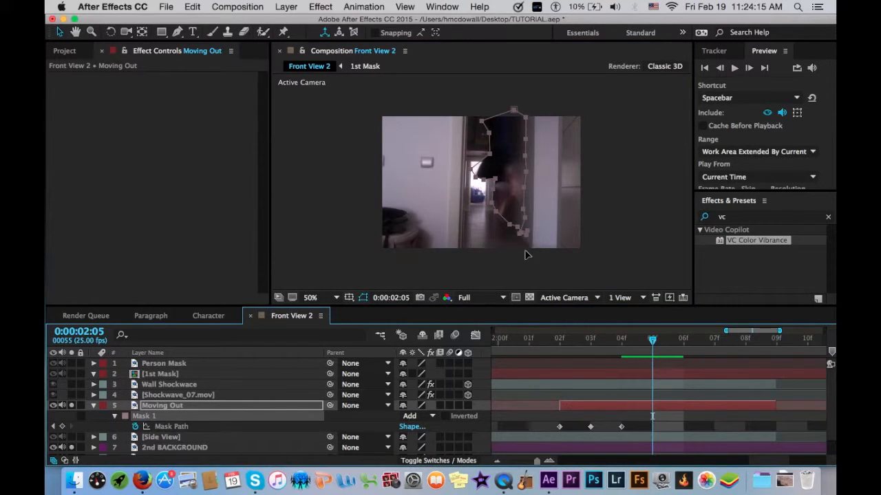
pyautogui.moveTo(520, 239); pyautogui.dragTo(520, 240)
pyautogui.click(261, 407)
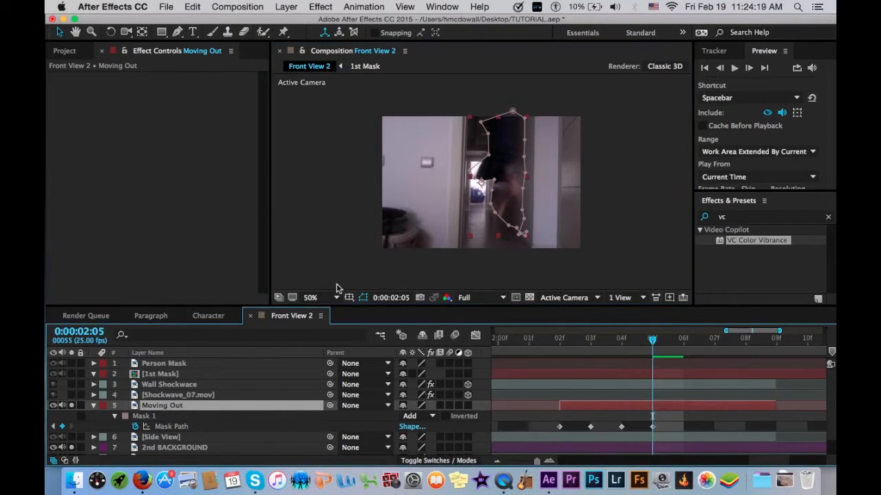
pyautogui.click(473, 172)
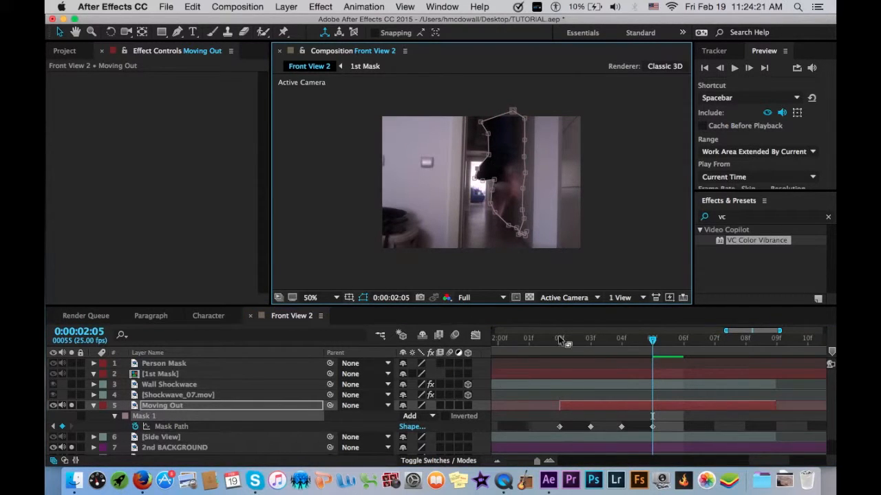
# Step: At 0:00:02:07, shift the whole Moving Out mask toward the doorway to follow the person
pyautogui.click(232, 407)
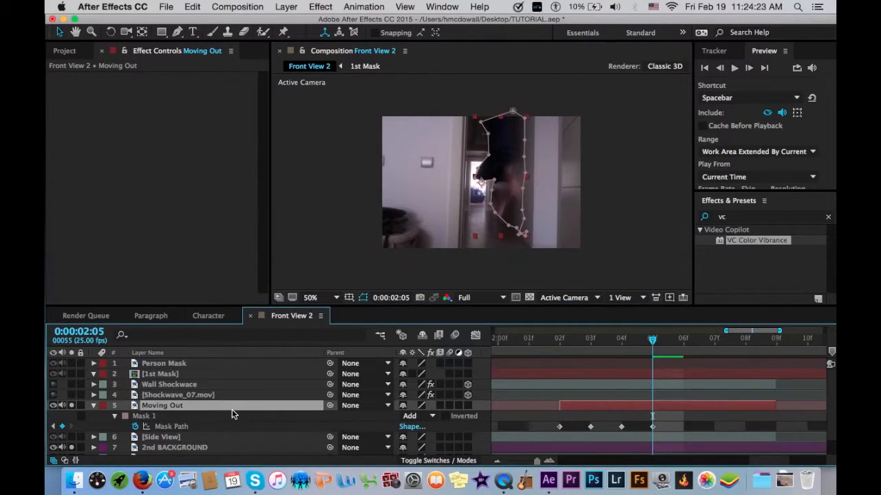
pyautogui.press('Return')
pyautogui.hscroll(2, 705, 419)
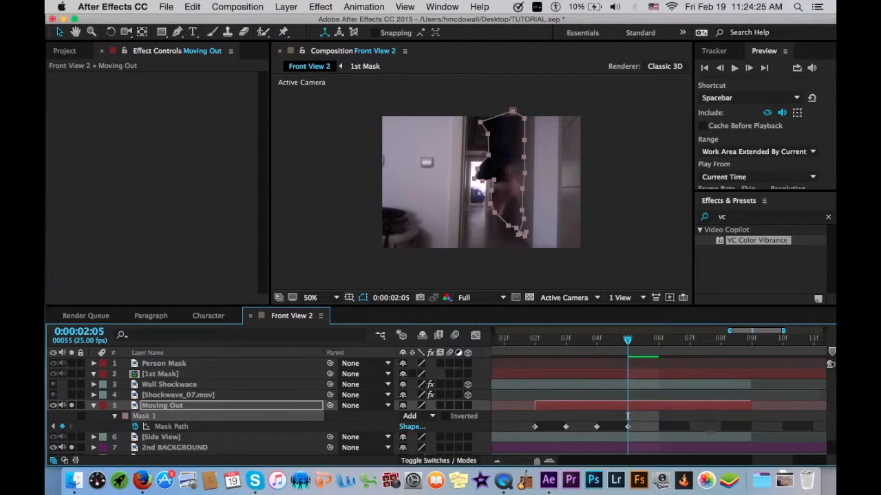
pyautogui.click(689, 340)
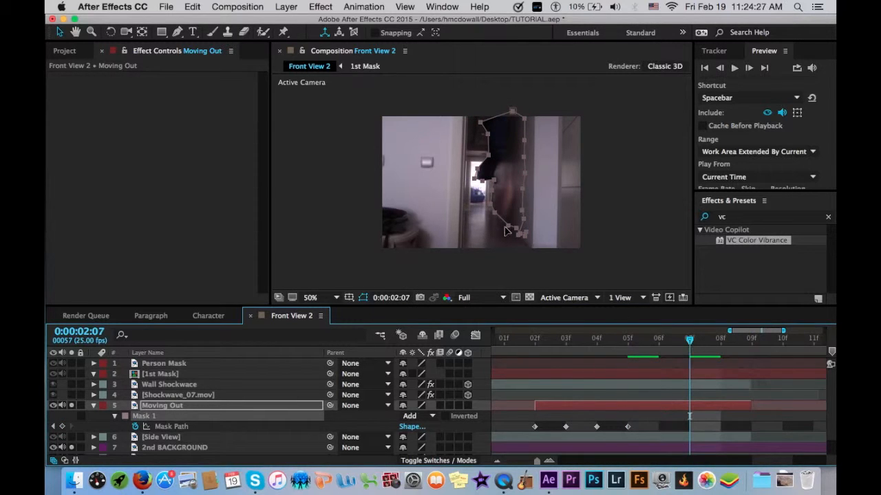
pyautogui.moveTo(511, 229); pyautogui.dragTo(490, 230)
pyautogui.click(311, 412)
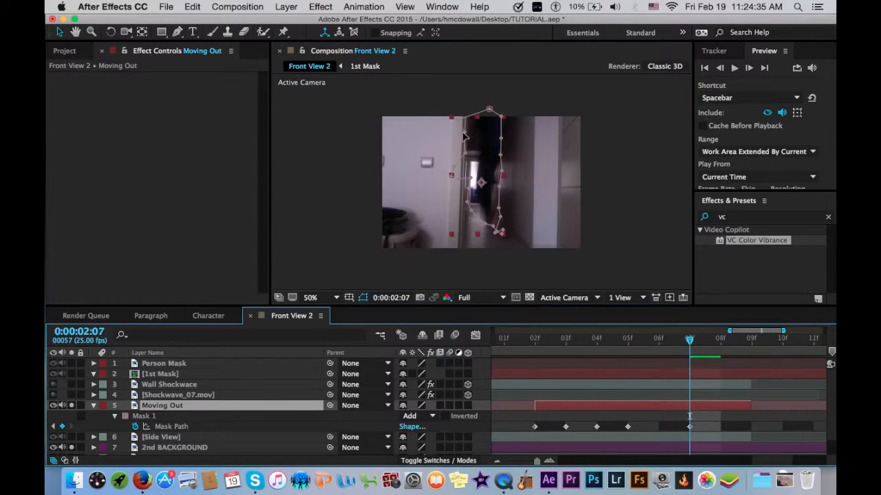
pyautogui.moveTo(442, 161); pyautogui.dragTo(466, 198)
pyautogui.press('super+z')
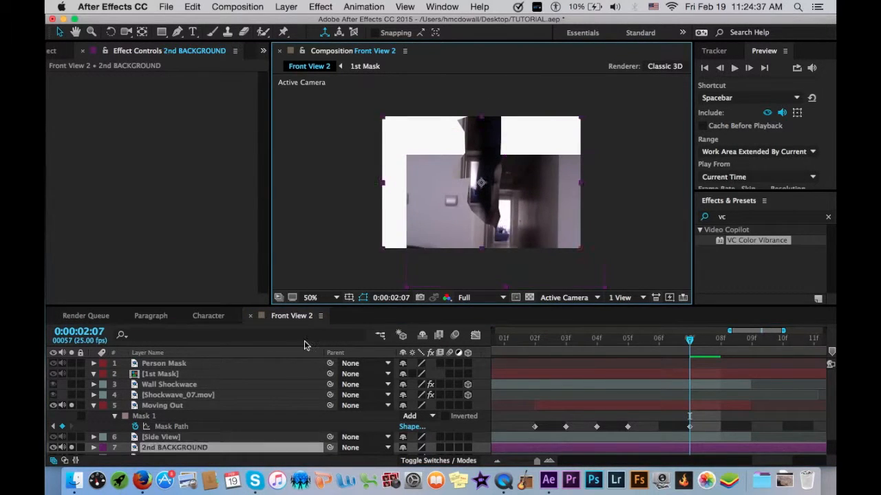
# Step: At 0:00:02:07, pull the Moving Out mask points beside the bright window in against the person's legs and waist
pyautogui.click(306, 405)
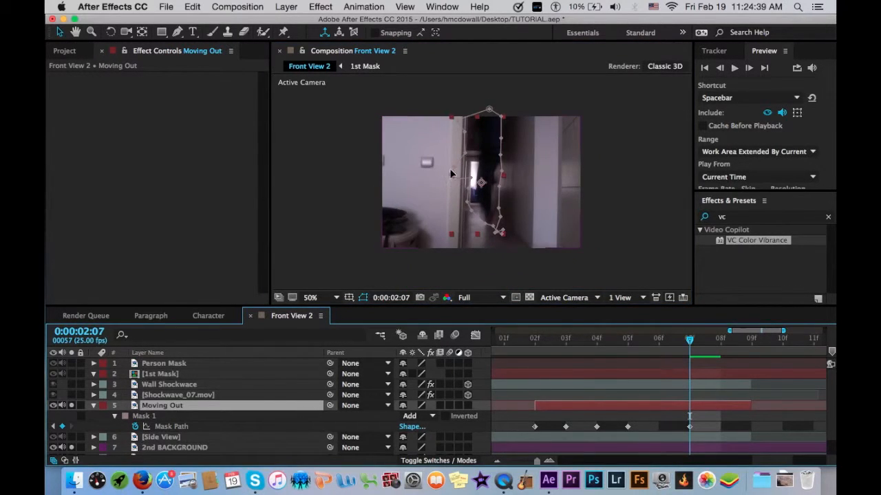
pyautogui.click(451, 174)
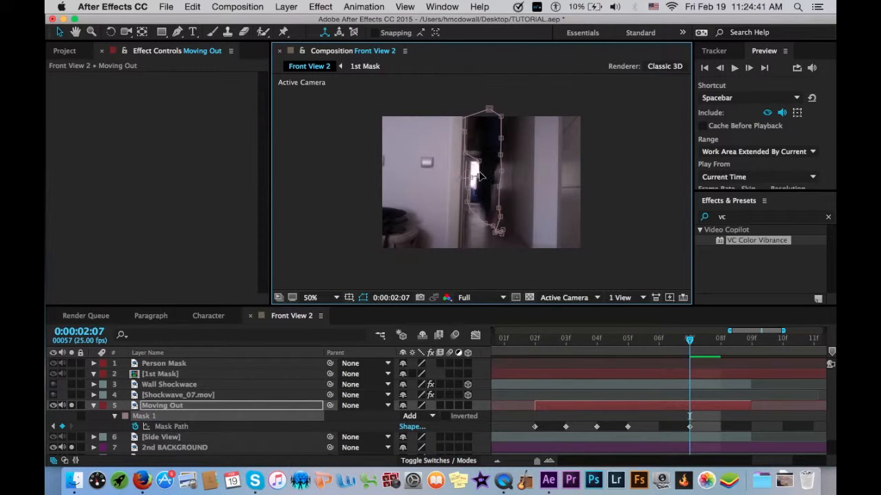
pyautogui.click(304, 405)
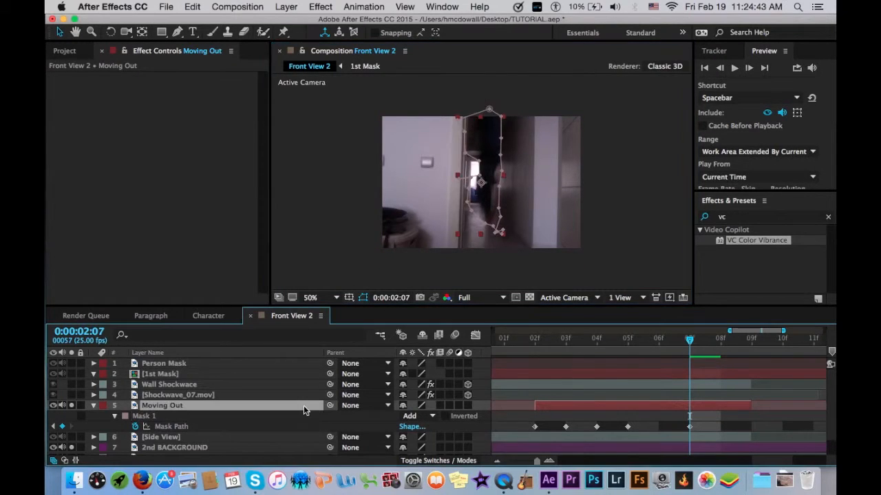
pyautogui.press('/')
pyautogui.click(438, 178)
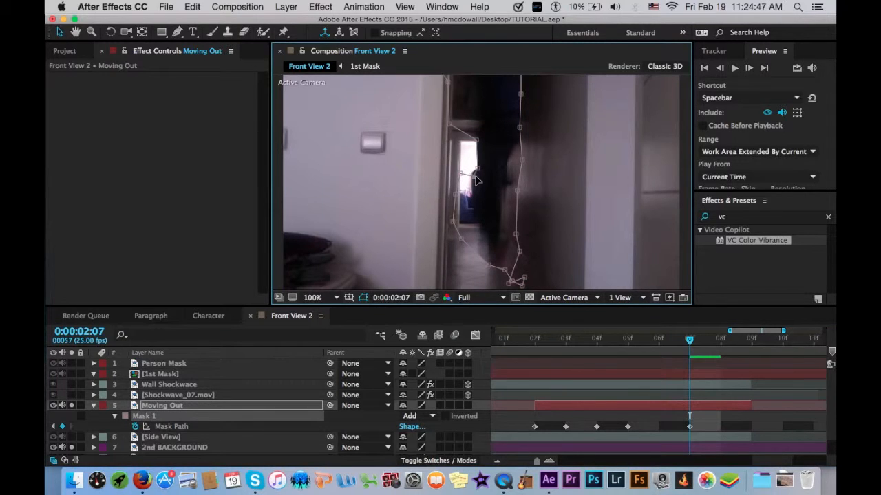
pyautogui.moveTo(480, 147); pyautogui.dragTo(472, 169)
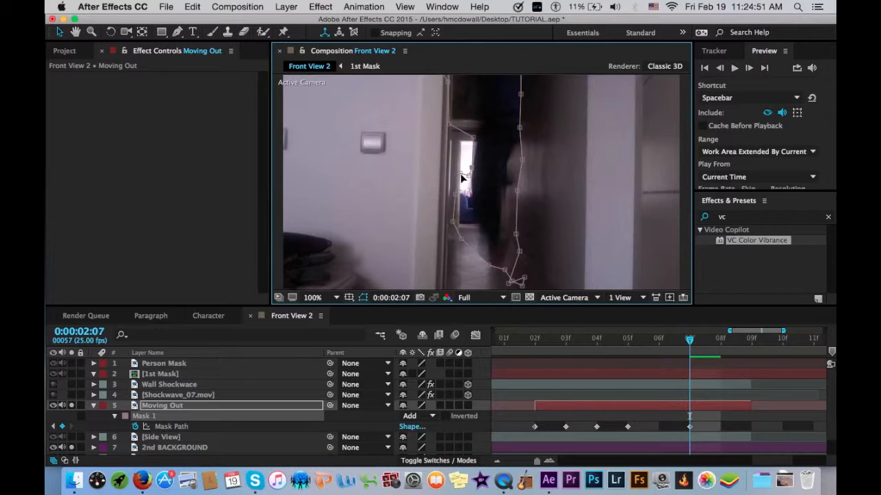
pyautogui.moveTo(457, 193); pyautogui.dragTo(482, 238)
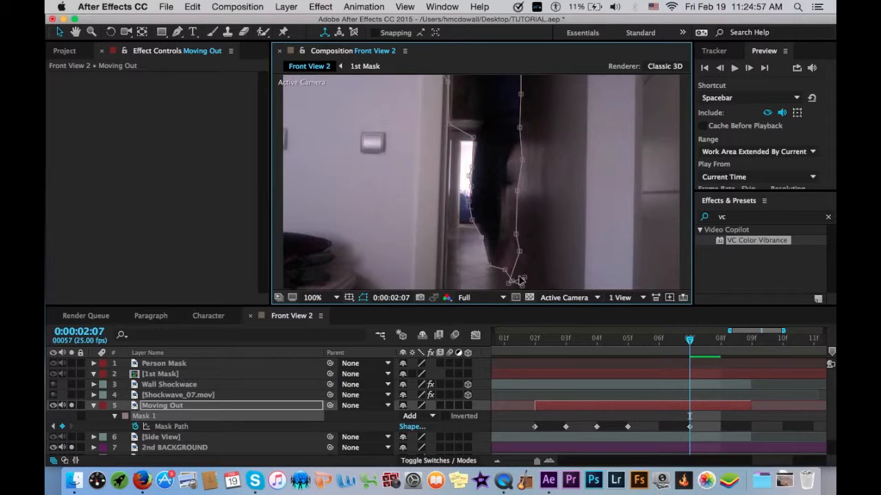
# Step: Tighten the bottom points and lower corridor-side edge of the Moving Out mask around the person's legs
pyautogui.moveTo(522, 287); pyautogui.dragTo(503, 259)
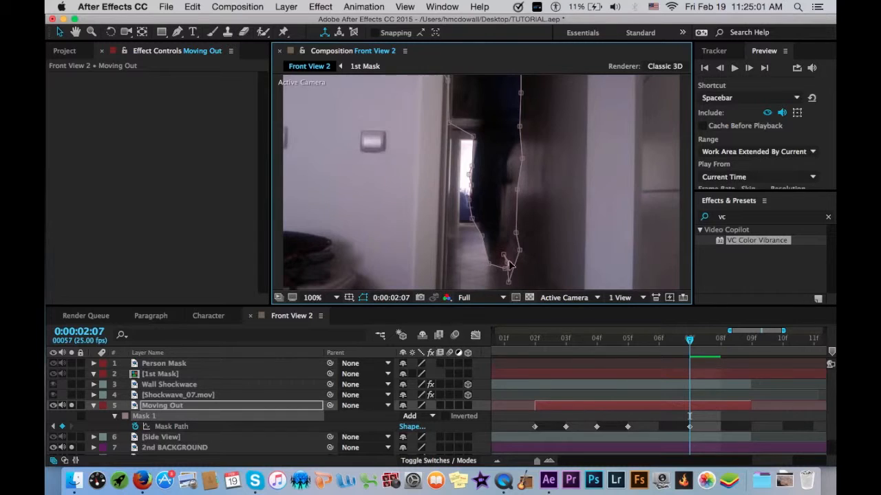
pyautogui.moveTo(518, 255); pyautogui.dragTo(505, 249)
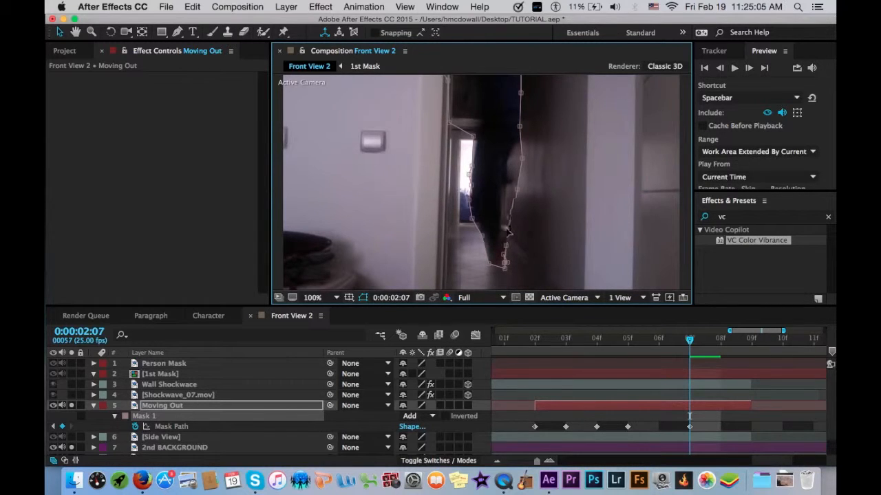
pyautogui.moveTo(537, 213); pyautogui.dragTo(509, 214)
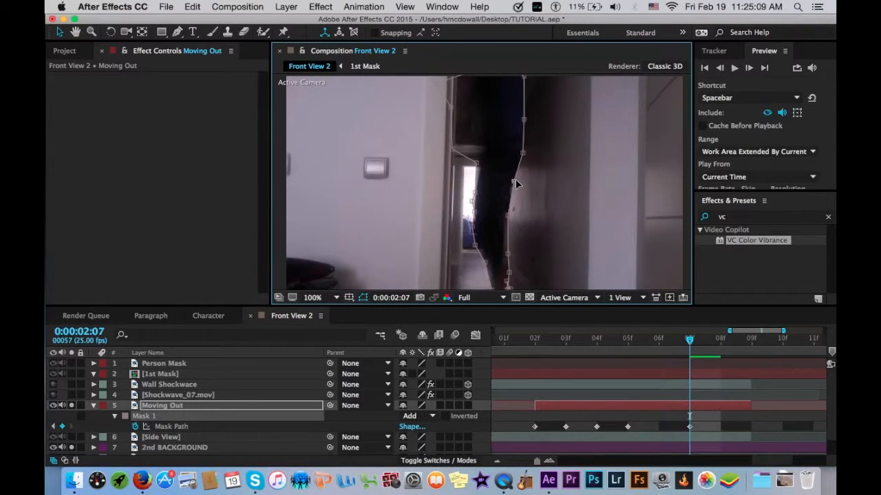
# Step: Reshape the upper Moving Out mask at 0:00:02:07, widening its corridor side and pulling its door-frame side in to fit the torso
pyautogui.scroll(3, 537, 194)
pyautogui.moveTo(522, 192)
pyautogui.mouseDown()
pyautogui.moveTo(579, 194)
pyautogui.moveTo(539, 194)
pyautogui.mouseUp()
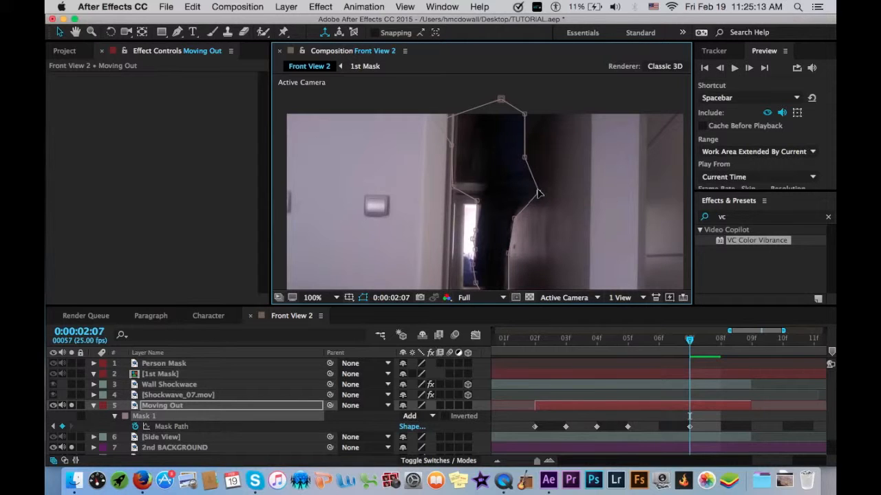
pyautogui.moveTo(524, 159); pyautogui.dragTo(542, 153)
pyautogui.moveTo(453, 190); pyautogui.dragTo(475, 177)
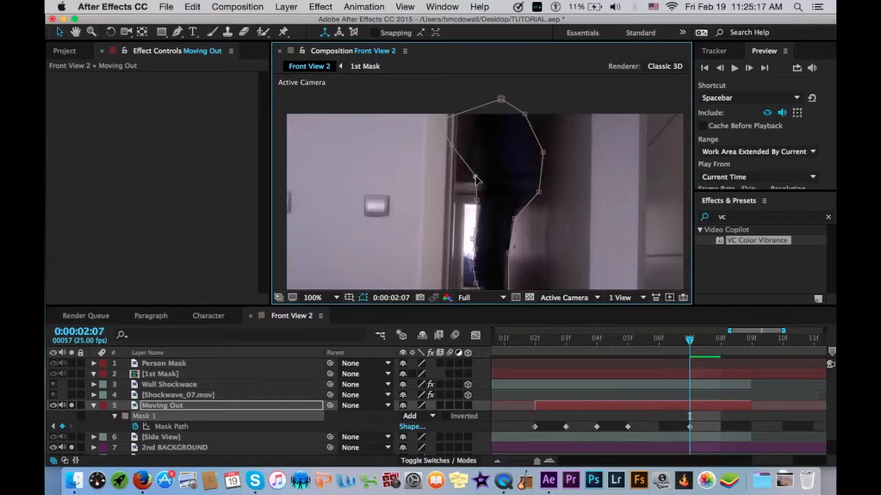
pyautogui.moveTo(452, 143); pyautogui.dragTo(459, 118)
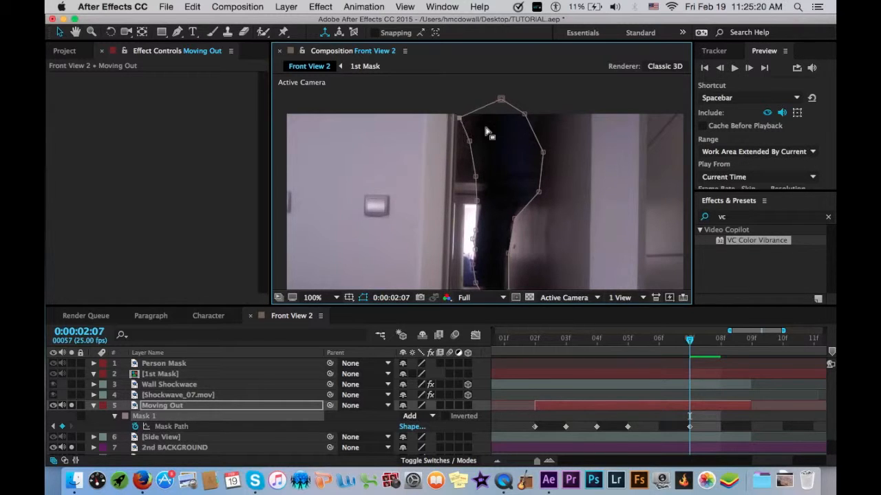
# Step: At 0:00:02:08, pull the mask's door-frame-side points out over the light-switch wall and shift its corridor-side edge to follow the person
pyautogui.click(722, 340)
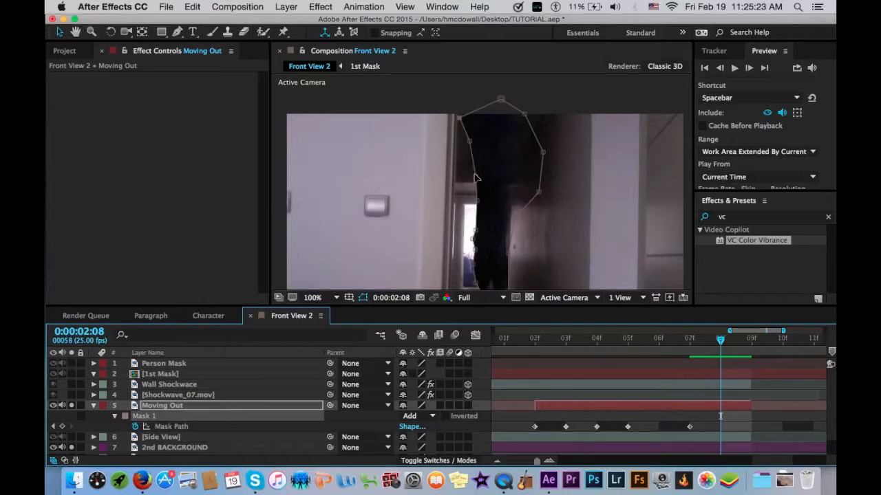
pyautogui.moveTo(476, 182); pyautogui.dragTo(423, 151)
pyautogui.press(',')
pyautogui.press(',')
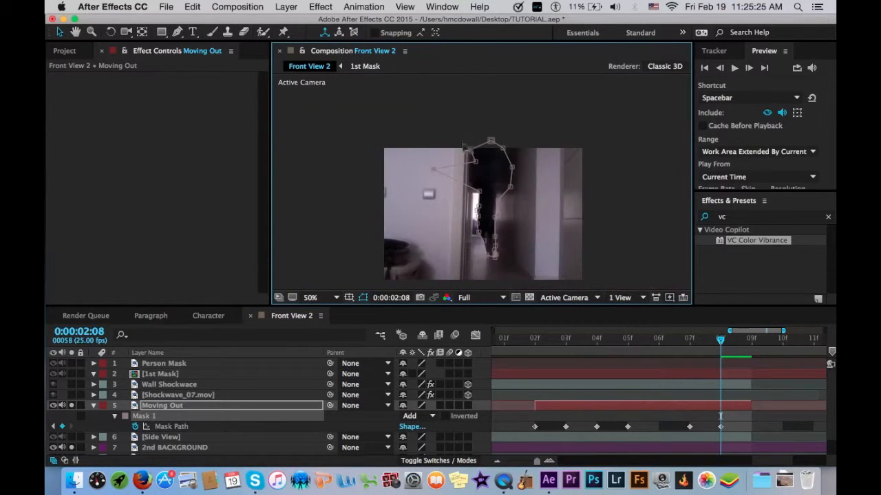
pyautogui.moveTo(473, 170); pyautogui.dragTo(447, 249)
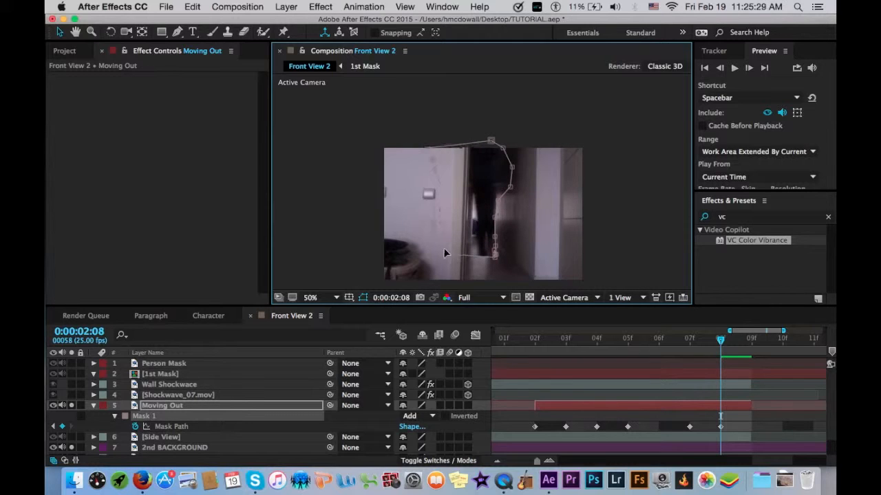
pyautogui.moveTo(481, 112); pyautogui.dragTo(478, 258)
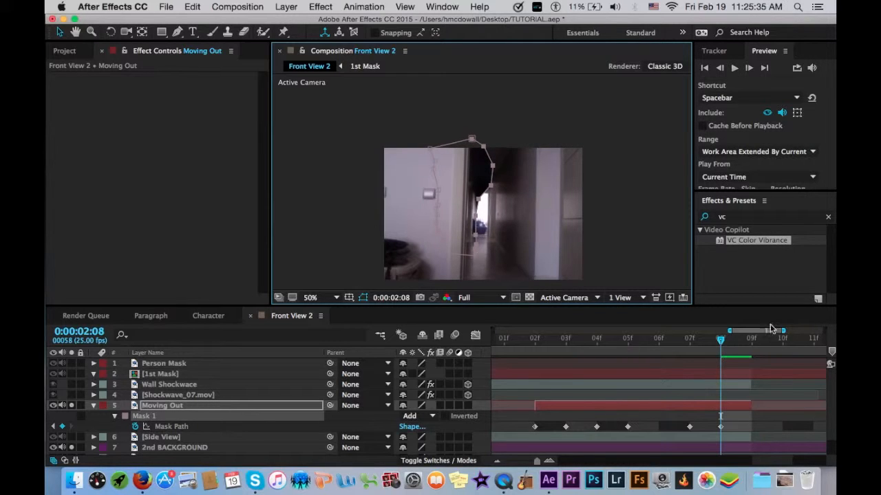
# Step: Extend the ends of the Side View and Moving Out layers to 0:00:02:10
pyautogui.hscroll(3, 720, 415)
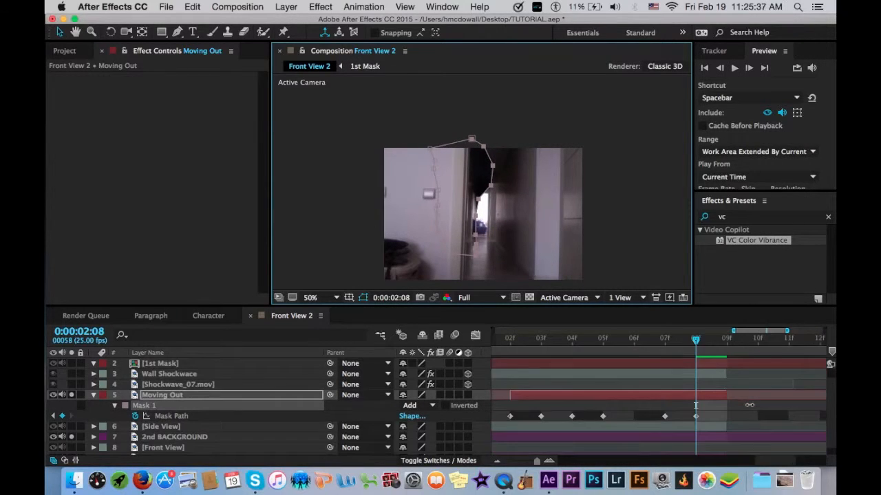
pyautogui.moveTo(655, 439); pyautogui.dragTo(678, 441)
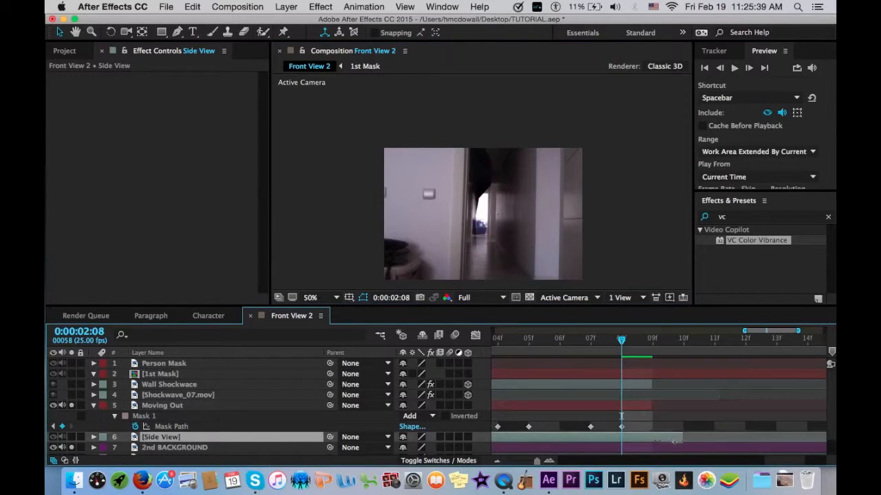
pyautogui.moveTo(649, 406); pyautogui.dragTo(674, 411)
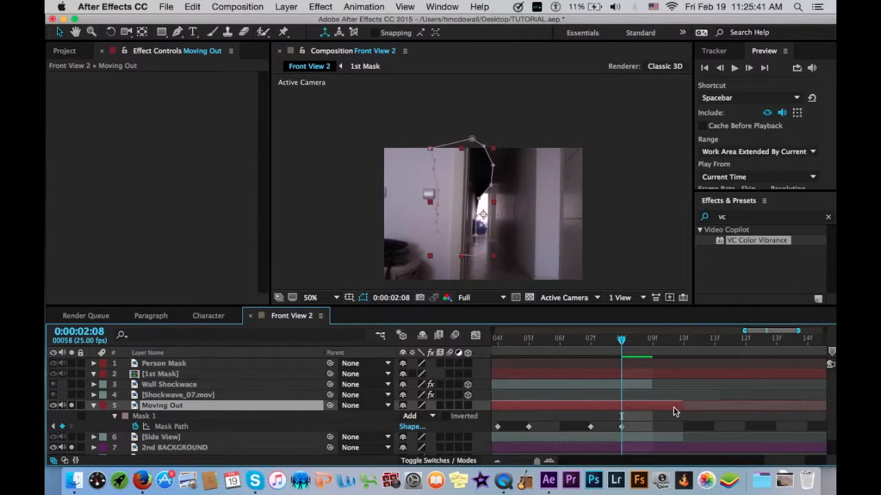
# Step: At 0:00:02:09, shift the corridor-side edge of the Moving Out mask toward the door frame to follow the person
pyautogui.click(651, 347)
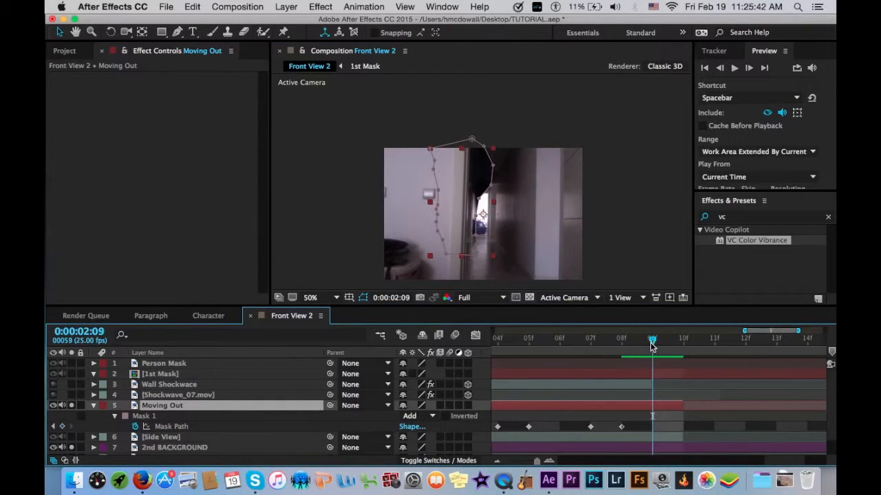
pyautogui.click(472, 139)
pyautogui.moveTo(459, 105); pyautogui.dragTo(529, 286)
pyautogui.moveTo(473, 246); pyautogui.dragTo(459, 245)
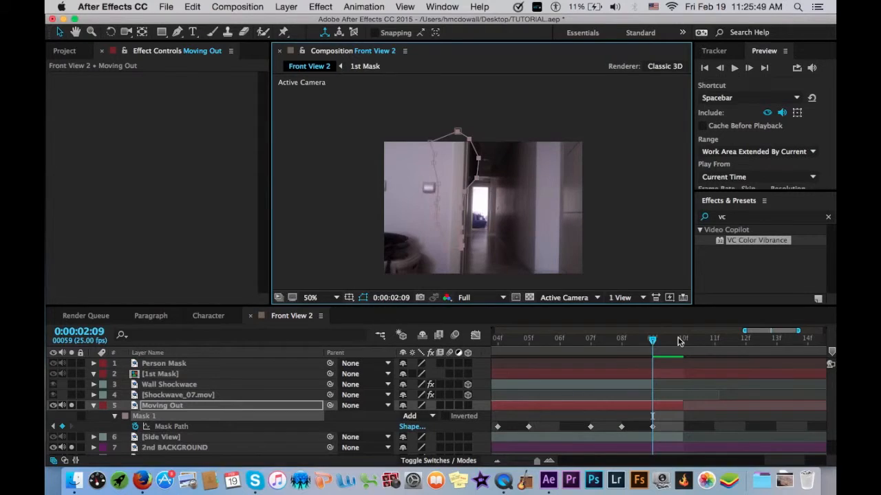
# Step: Extend the Moving Out layer to 0:00:02:11 and, at 0:00:02:10, shift the mask's corridor-side edge off the person onto the wall
pyautogui.click(683, 339)
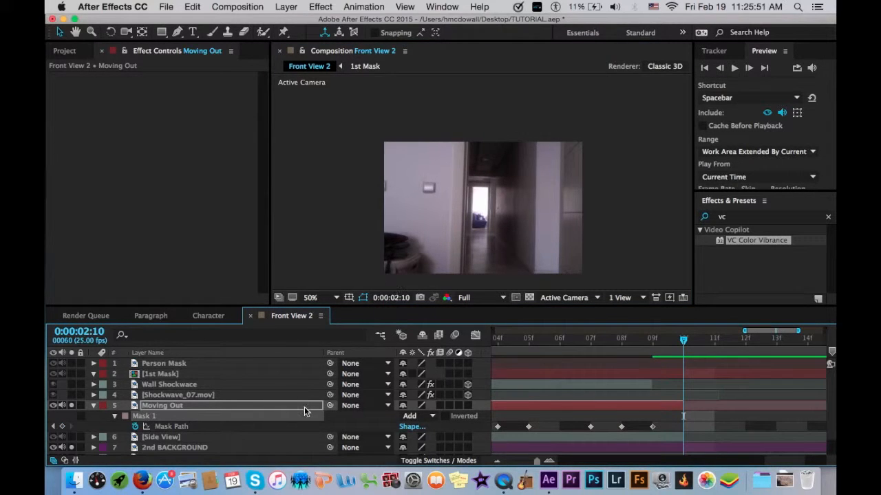
pyautogui.click(682, 406)
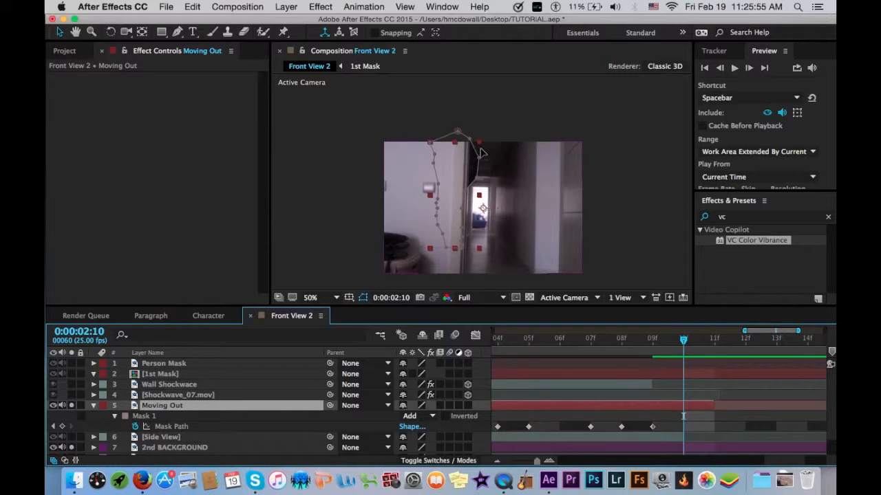
pyautogui.moveTo(450, 103); pyautogui.dragTo(510, 267)
pyautogui.moveTo(456, 244); pyautogui.dragTo(431, 243)
# Step: Limit the work area to the section around the Moving Out clip and preview the animated cutout
pyautogui.moveTo(537, 460); pyautogui.dragTo(509, 463)
pyautogui.click(733, 340)
pyautogui.press('n')
pyautogui.moveTo(786, 341); pyautogui.dragTo(733, 344)
pyautogui.press('n')
pyautogui.press('space')
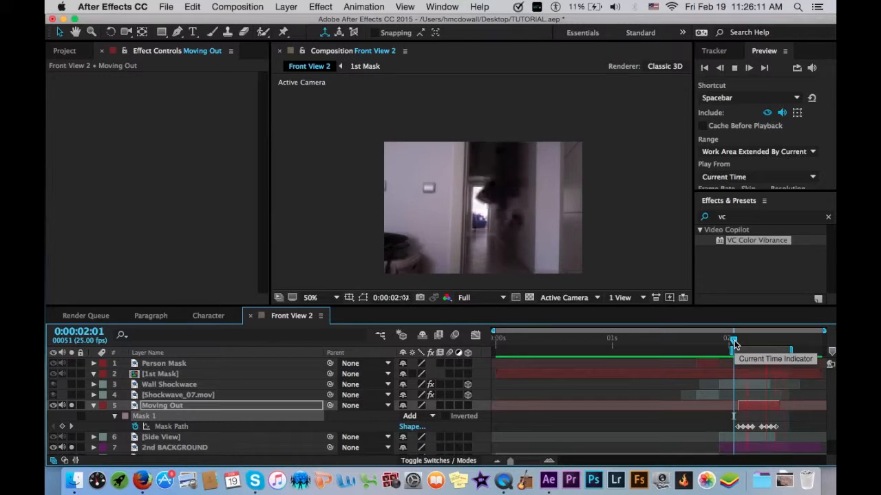
pyautogui.moveTo(734, 344)
pyautogui.mouseDown()
pyautogui.moveTo(771, 355)
pyautogui.moveTo(742, 342)
pyautogui.mouseUp()
pyautogui.press('space')
# Step: Set the Moving Out mask feather to 5 pixels and enable motion blur for the layer and the composition
pyautogui.click(739, 342)
pyautogui.press('f')
pyautogui.click(416, 426)
pyautogui.write('5')
pyautogui.press('Return')
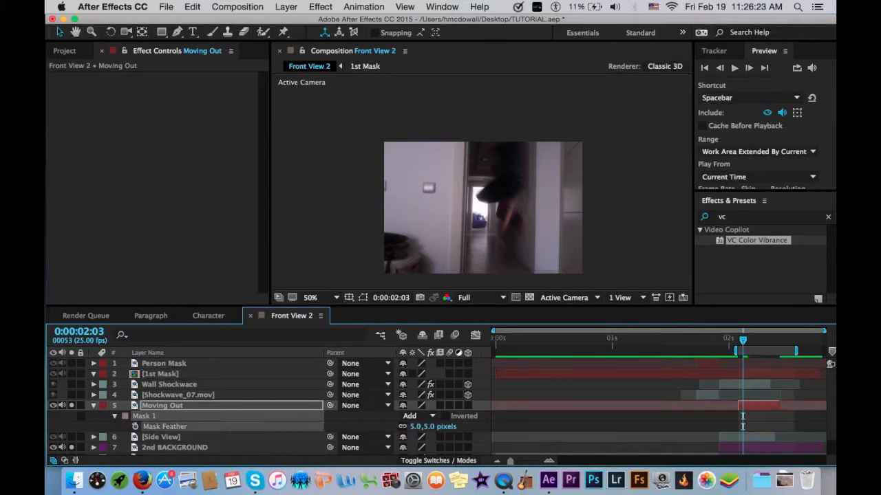
pyautogui.click(450, 405)
pyautogui.click(455, 335)
# Step: Solo the Wall Shockwace layer and place Moving Out above it in the layer stack
pyautogui.click(71, 384)
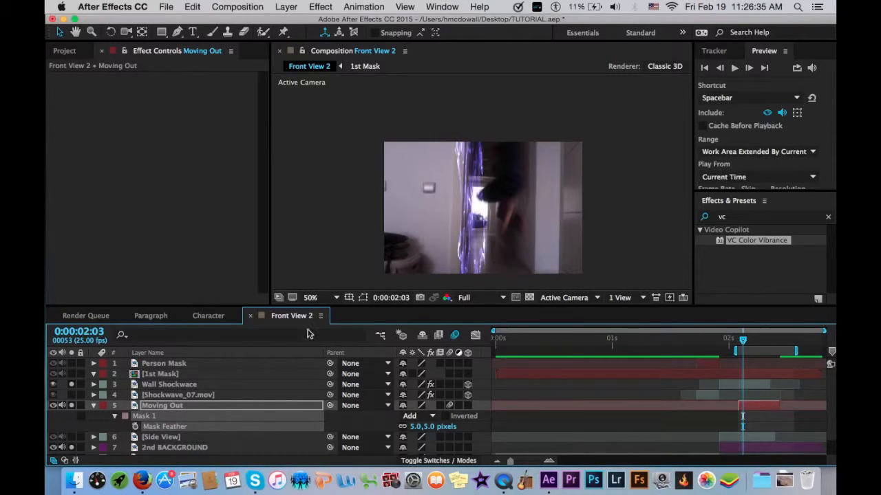
pyautogui.moveTo(260, 408); pyautogui.dragTo(272, 386)
# Step: Start the work area just before 0:00:01:18 and solo the remaining shockwave, mask, view and background layers
pyautogui.moveTo(735, 351); pyautogui.dragTo(688, 353)
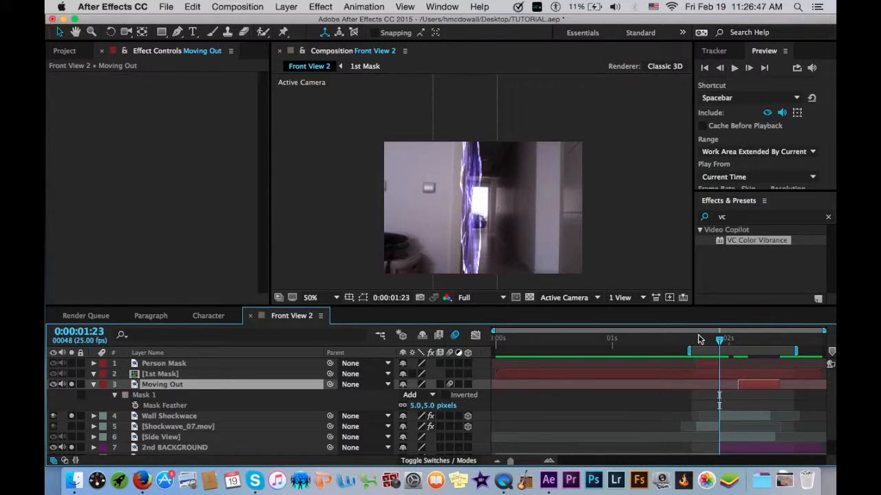
pyautogui.click(697, 338)
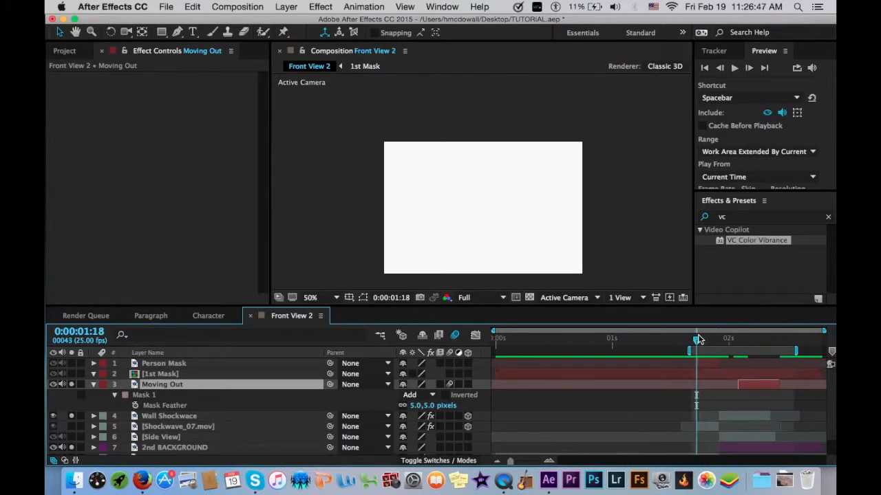
pyautogui.click(72, 426)
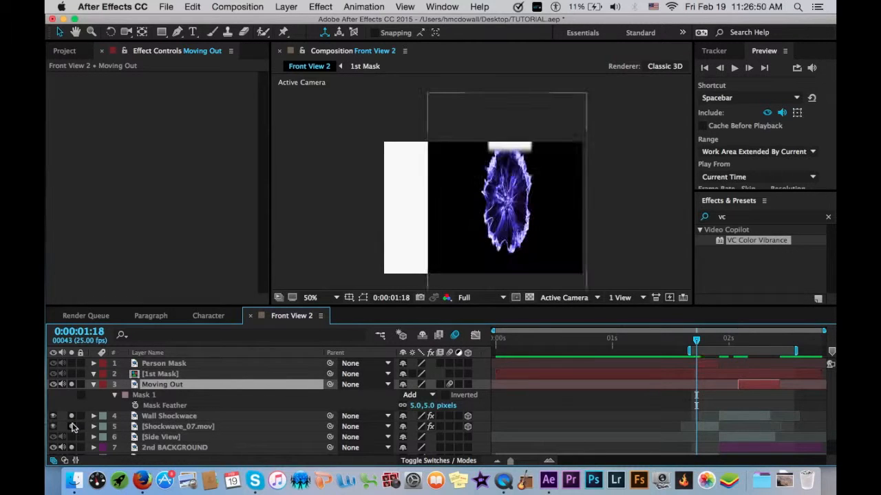
pyautogui.click(72, 375)
pyautogui.click(71, 363)
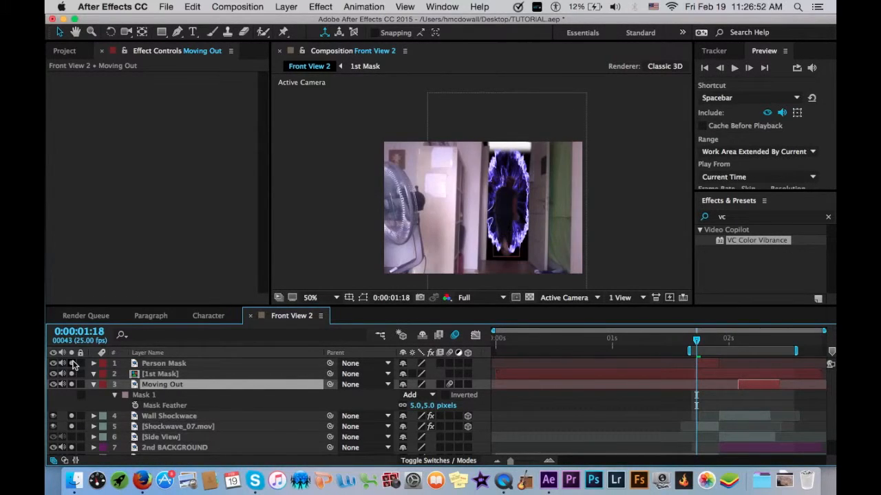
pyautogui.scroll(-2, 72, 435)
pyautogui.click(74, 436)
pyautogui.click(72, 439)
pyautogui.click(72, 450)
# Step: Preview the full composite, extend the work area to the end of the composition and preview it again
pyautogui.press('space')
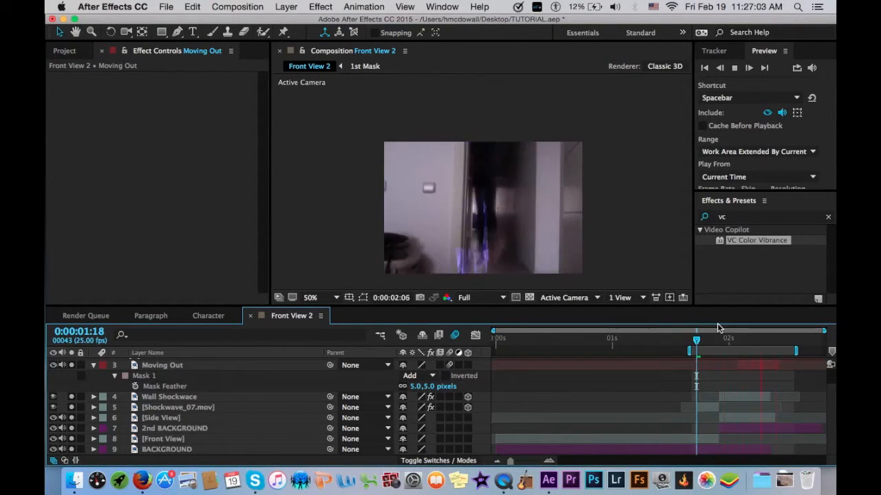
pyautogui.press('space')
pyautogui.moveTo(799, 352); pyautogui.dragTo(825, 352)
pyautogui.press('space')
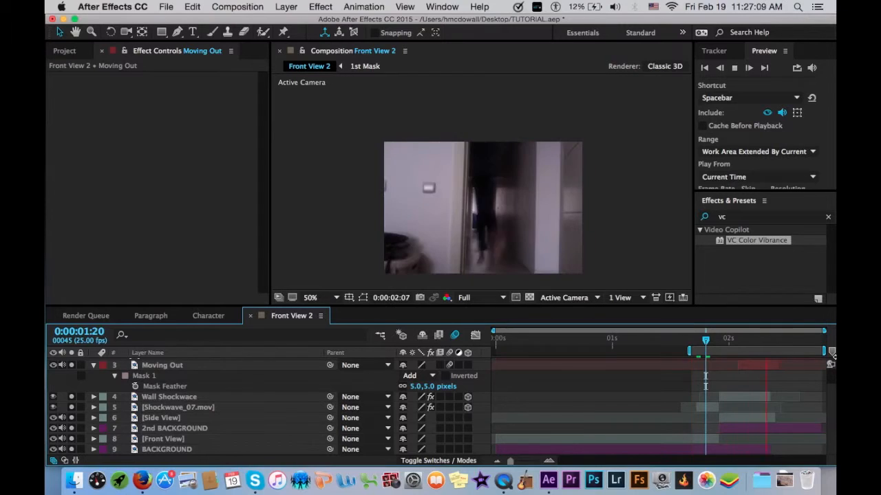
# Step: Apply the Fast Blur effect to the Moving Out layer with the current time at 0:00:02:03
pyautogui.moveTo(824, 341); pyautogui.dragTo(742, 341)
pyautogui.click(732, 397)
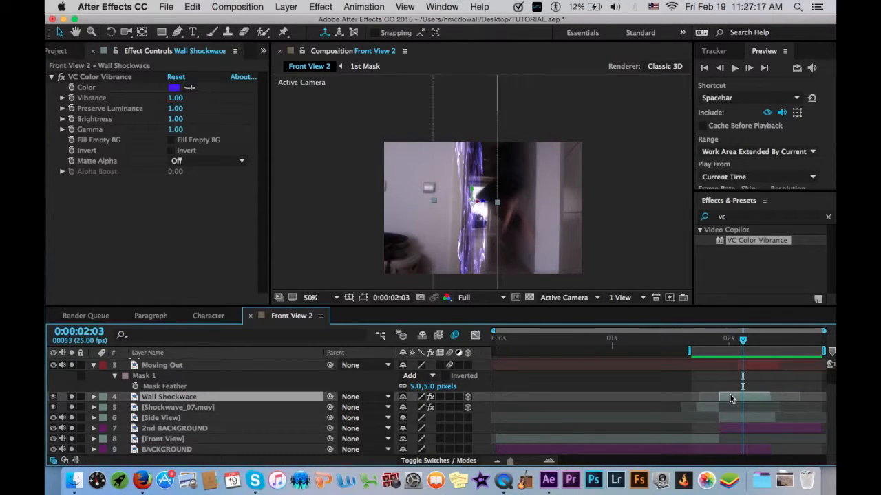
pyautogui.scroll(2, 227, 373)
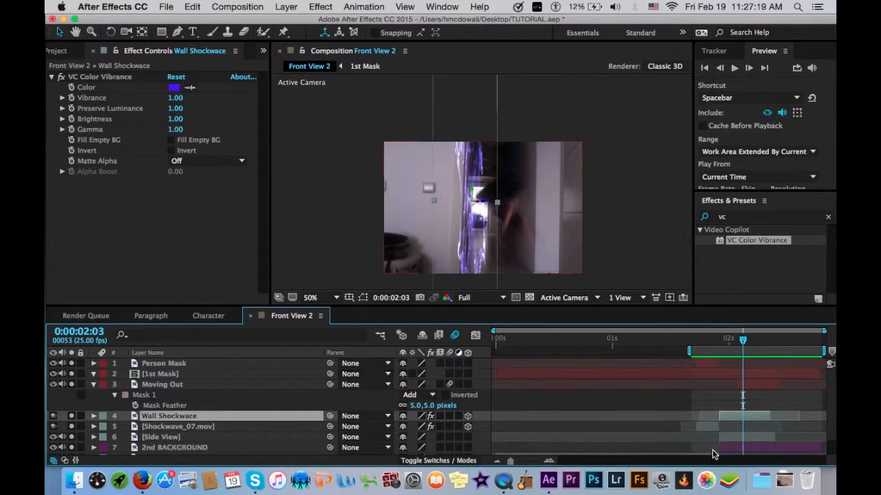
pyautogui.click(751, 382)
pyautogui.moveTo(747, 219); pyautogui.dragTo(687, 199)
pyautogui.write('fast blur')
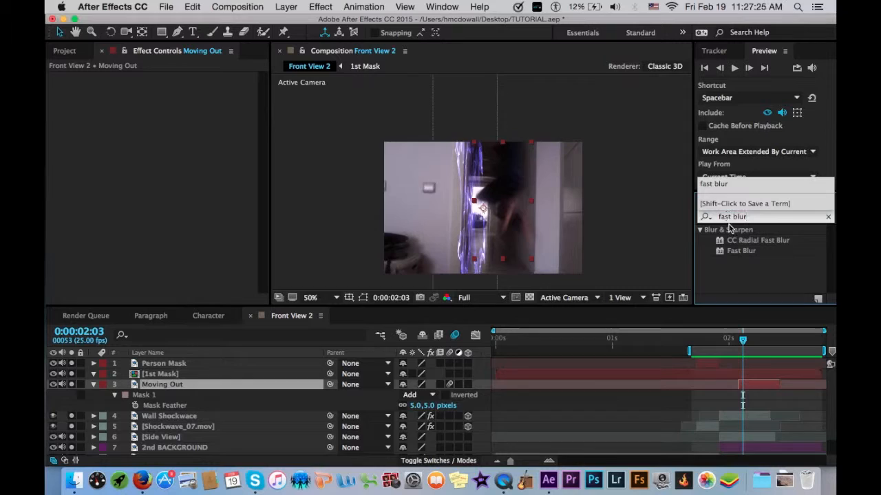
pyautogui.doubleClick(747, 250)
# Step: Try Fast Blur blurriness values of 1.5, 101.5, 2 and 10 on Moving Out, and settle on 5
pyautogui.click(173, 88)
pyautogui.press('Return')
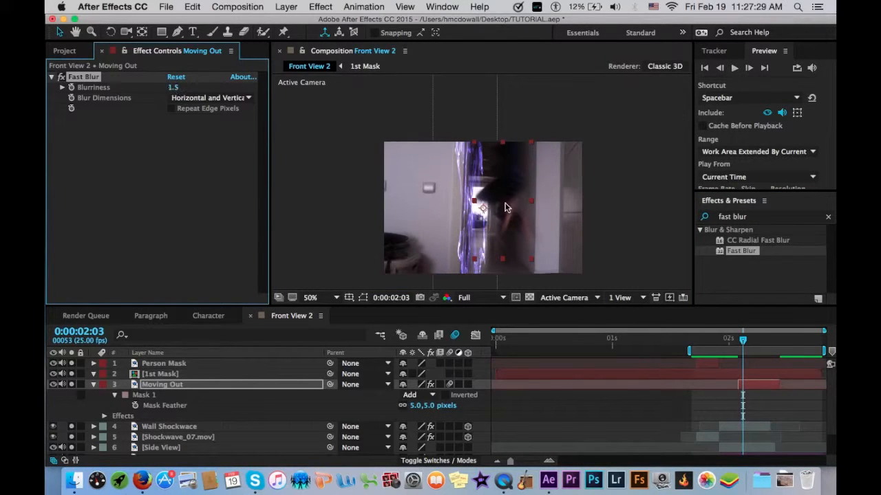
pyautogui.moveTo(174, 88); pyautogui.dragTo(235, 89)
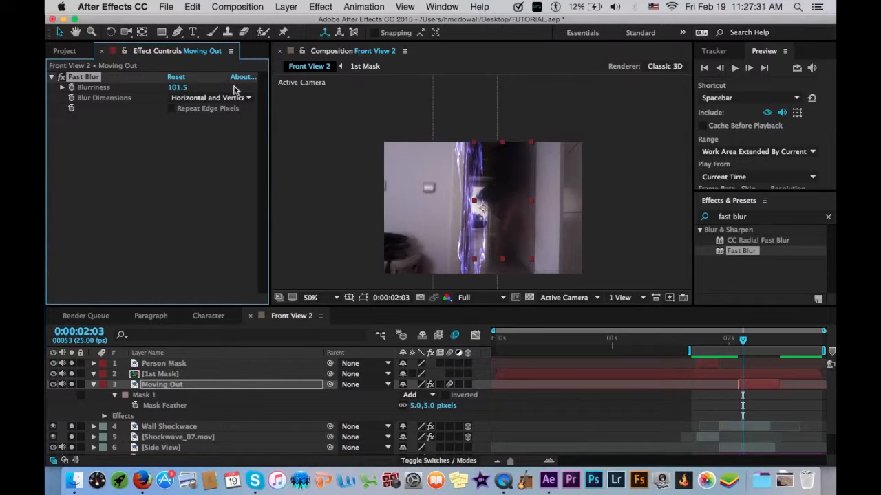
pyautogui.click(179, 89)
pyautogui.press('Return')
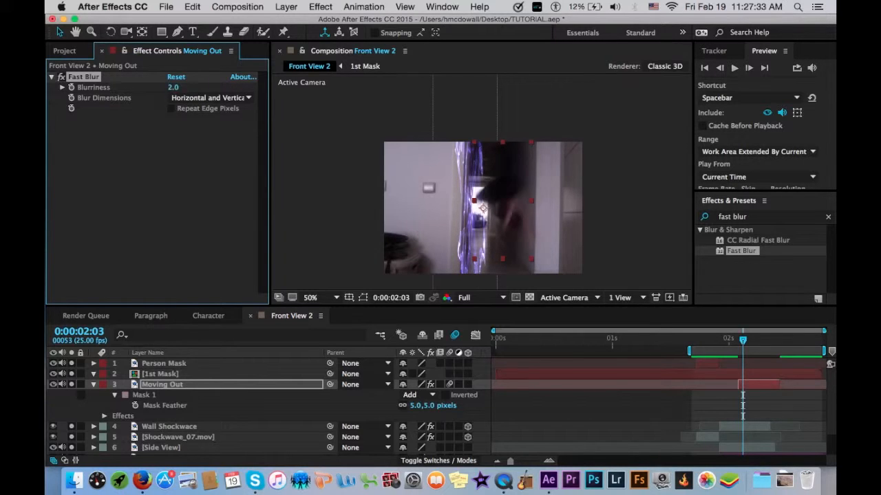
pyautogui.click(180, 87)
pyautogui.write('5')
pyautogui.press('Return')
pyautogui.click(174, 88)
pyautogui.write('10')
pyautogui.press('Return')
pyautogui.click(180, 88)
pyautogui.press('Return')
# Step: Extend the work area back to the start of the composition and preview the blurred person moving out
pyautogui.moveTo(688, 352); pyautogui.dragTo(490, 347)
pyautogui.press('space')
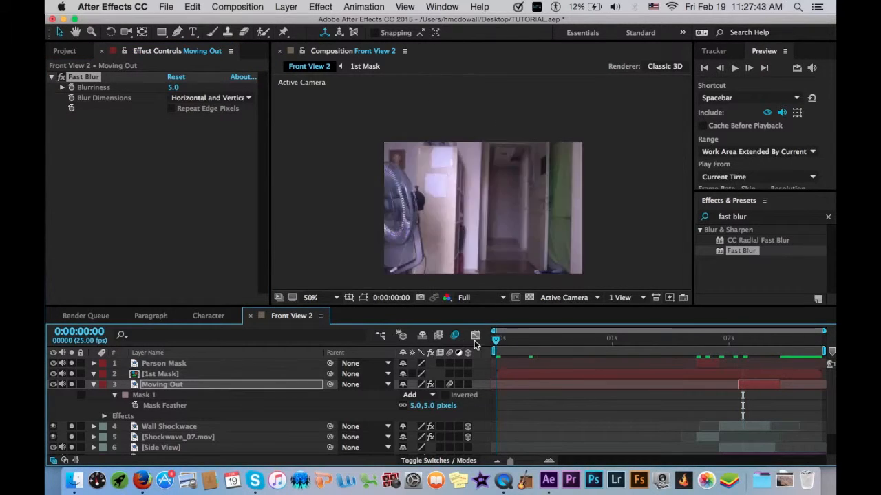
pyautogui.moveTo(755, 360); pyautogui.dragTo(766, 361)
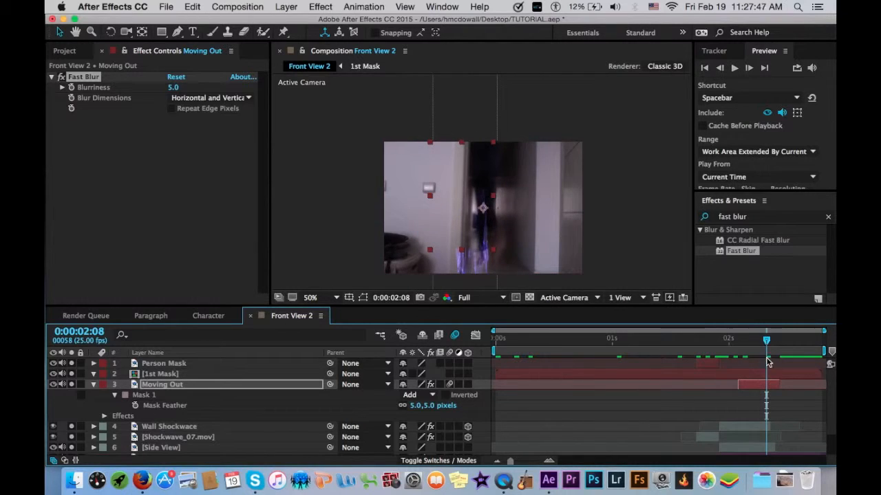
pyautogui.moveTo(767, 341)
pyautogui.mouseDown()
pyautogui.moveTo(776, 341)
pyautogui.moveTo(757, 342)
pyautogui.mouseUp()
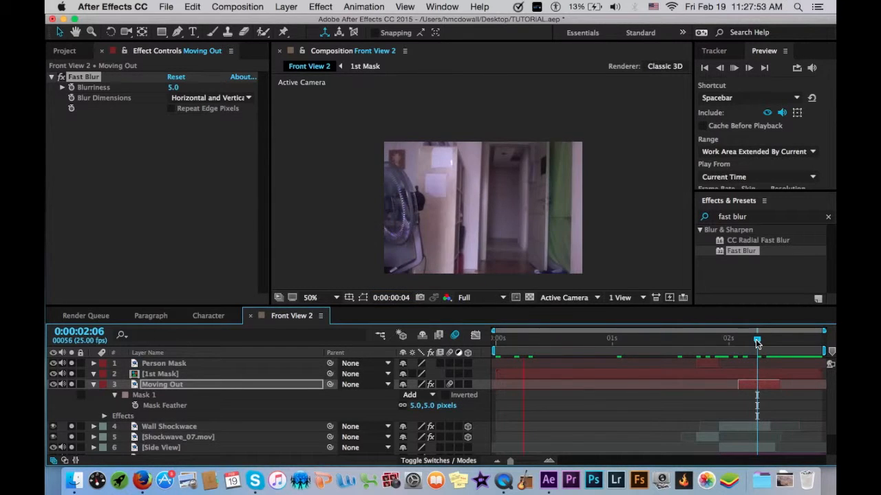
pyautogui.moveTo(757, 341); pyautogui.dragTo(759, 340)
# Step: Collapse the Moving Out layer's properties and turn off solo for all layers
pyautogui.click(191, 427)
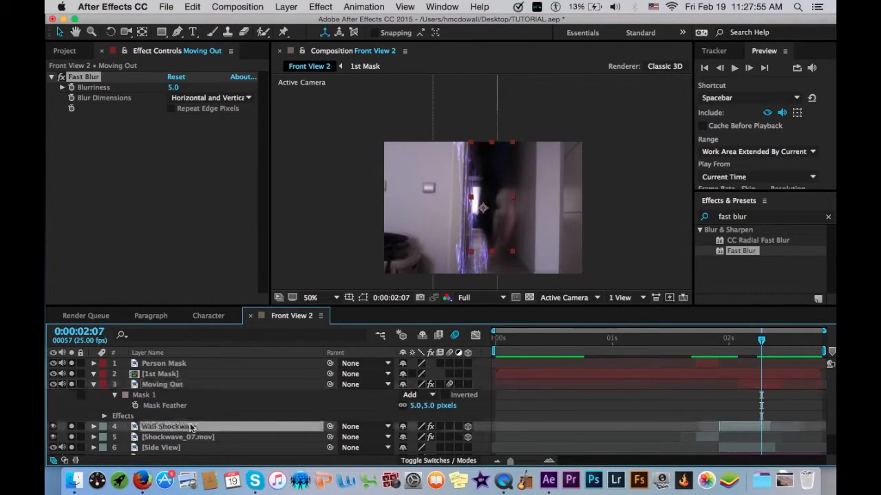
pyautogui.click(523, 462)
pyautogui.moveTo(523, 462); pyautogui.dragTo(615, 435)
pyautogui.moveTo(526, 461); pyautogui.dragTo(574, 463)
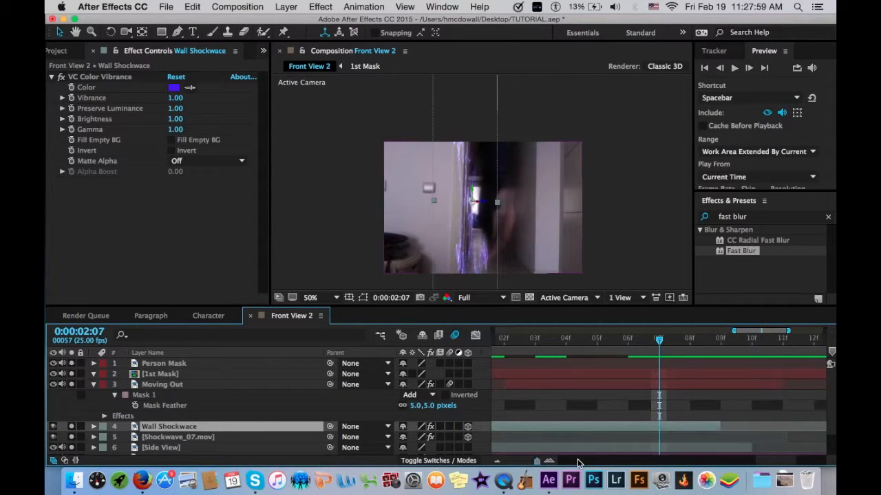
pyautogui.hscroll(3, 661, 390)
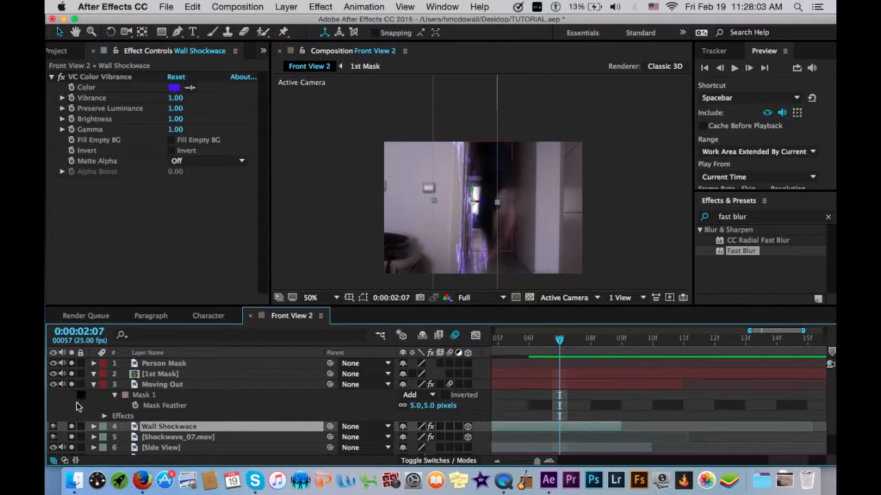
pyautogui.click(94, 385)
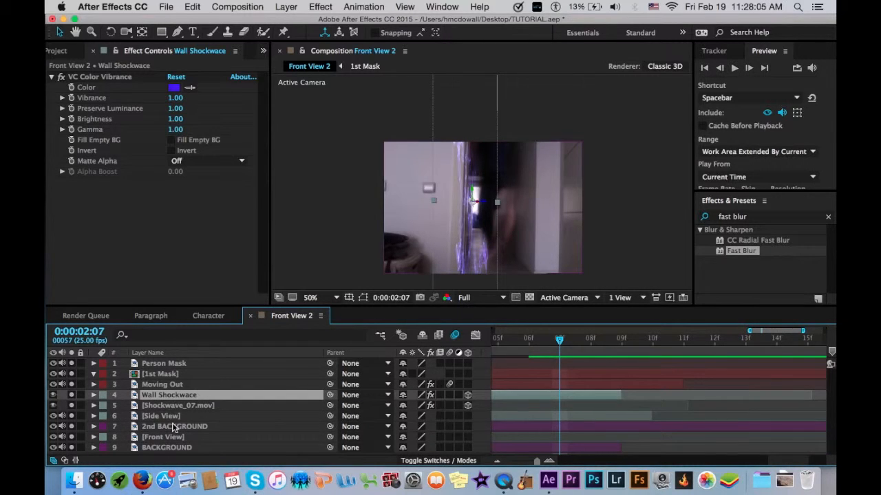
pyautogui.click(182, 448)
pyautogui.press('super+a')
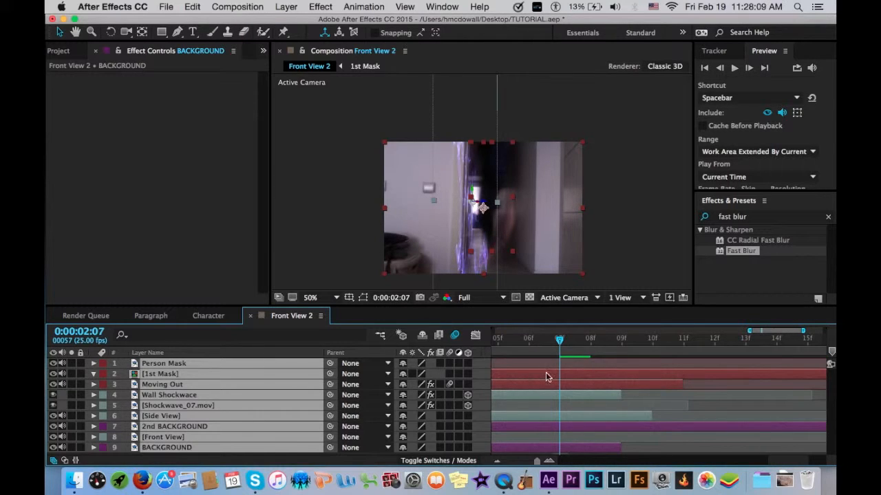
pyautogui.click(719, 405)
# Step: Extend the ends of the Wall Shockwace and Side View layers to 0:00:02:11, in line with the Moving Out layer's end
pyautogui.click(590, 342)
pyautogui.moveTo(591, 344); pyautogui.dragTo(617, 348)
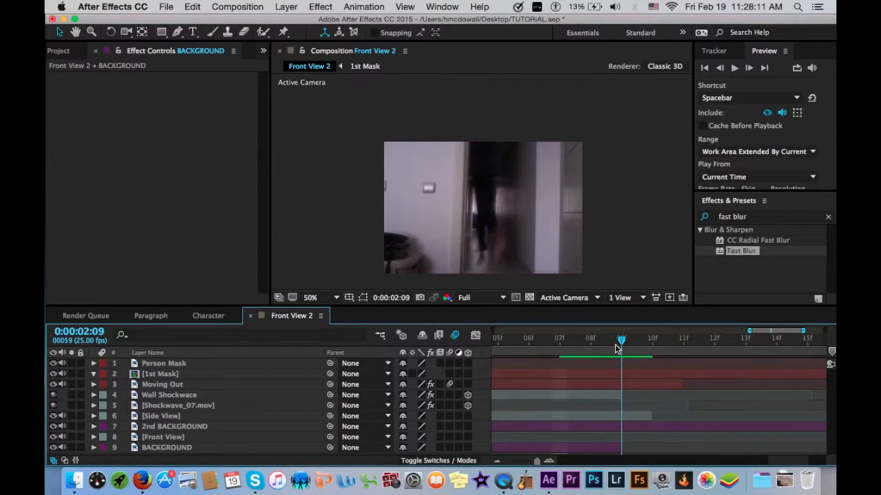
pyautogui.click(652, 386)
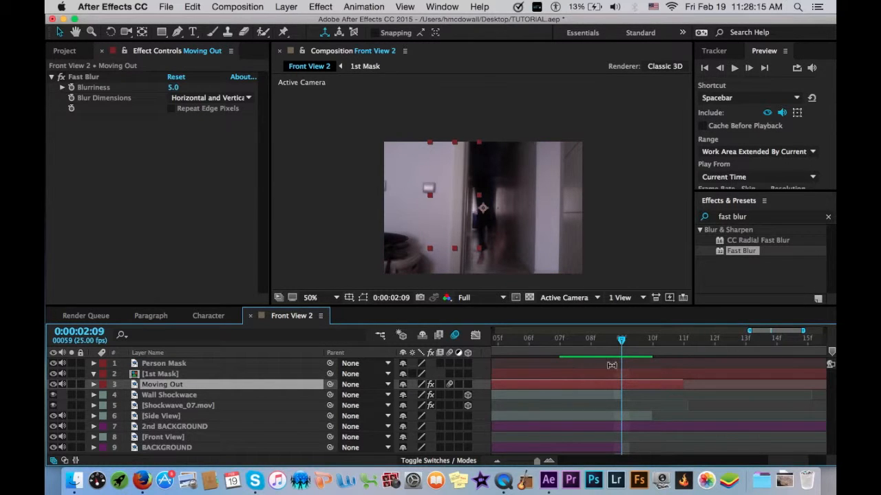
pyautogui.hscroll(-3, 612, 365)
pyautogui.hscroll(5, 611, 365)
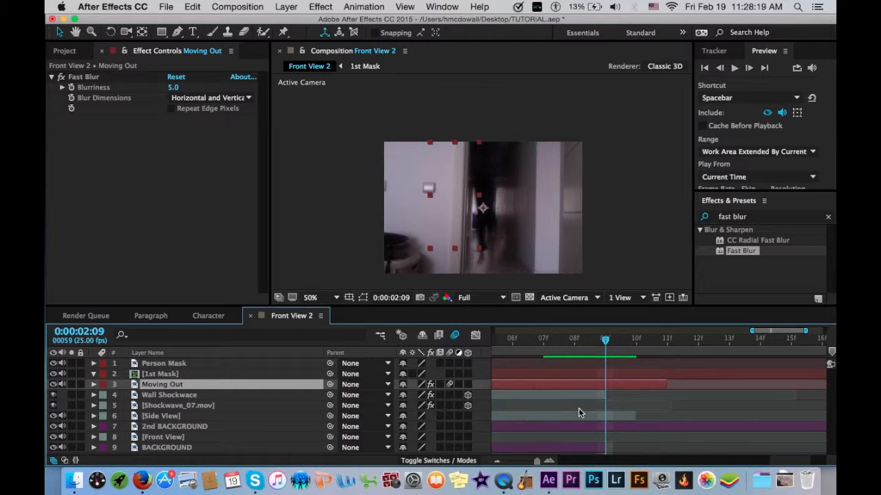
pyautogui.click(577, 396)
pyautogui.click(592, 416)
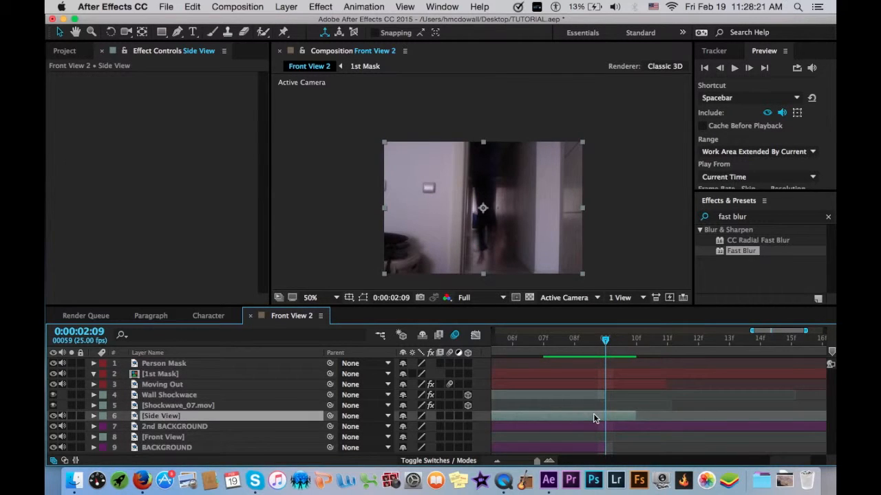
pyautogui.click(608, 427)
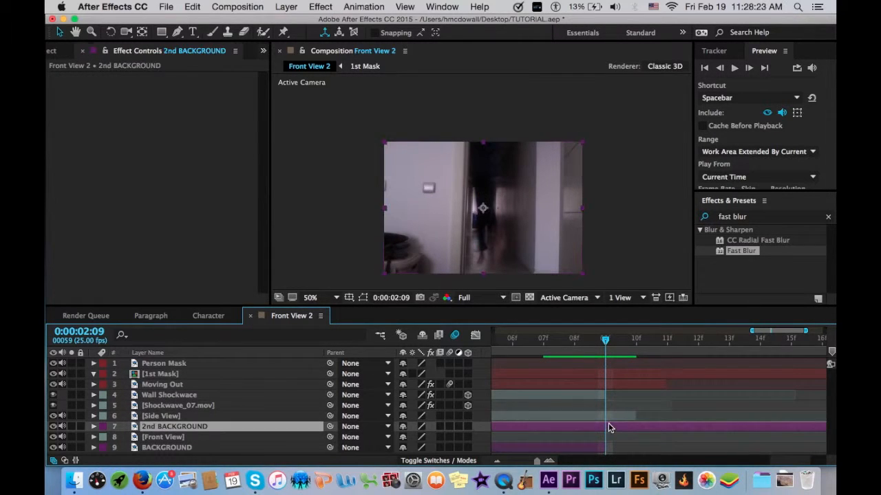
pyautogui.click(583, 396)
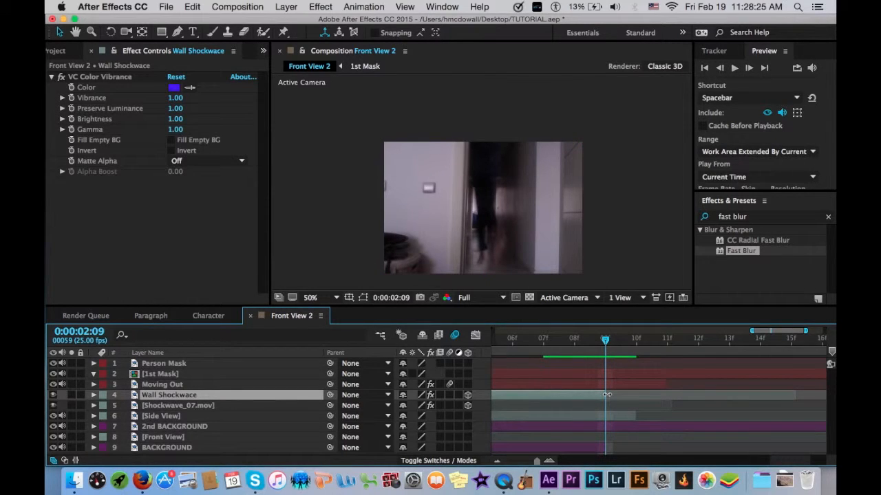
pyautogui.moveTo(607, 394); pyautogui.dragTo(660, 405)
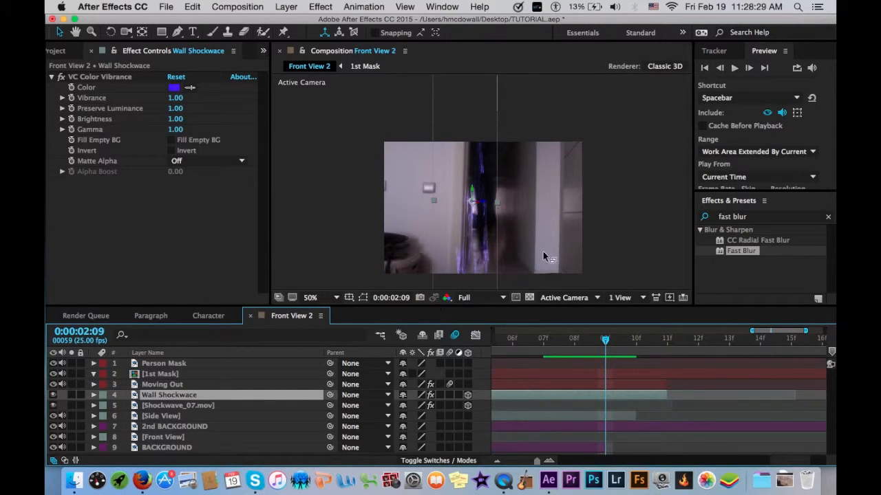
pyautogui.moveTo(606, 342)
pyautogui.mouseDown()
pyautogui.moveTo(644, 342)
pyautogui.moveTo(540, 350)
pyautogui.moveTo(613, 346)
pyautogui.mouseUp()
pyautogui.click(636, 417)
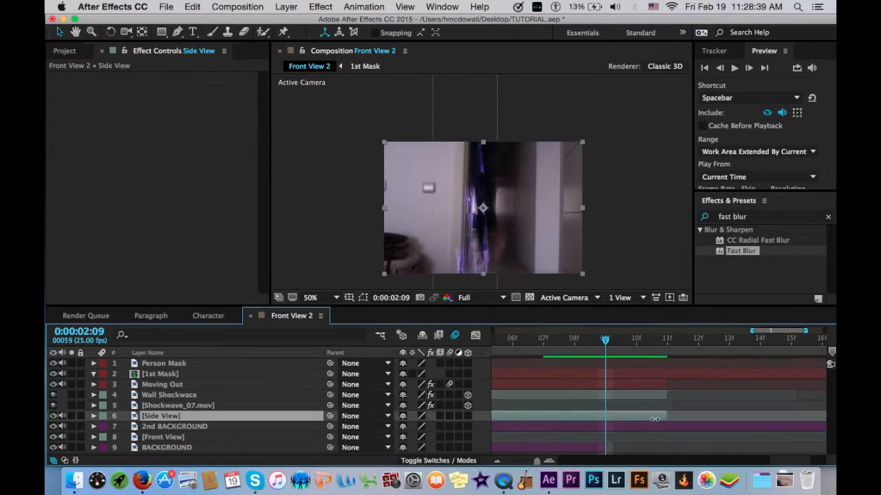
# Step: Preview the composite from 0:00:02:01 to check the extended shockwave and side view
pyautogui.click(634, 347)
pyautogui.moveTo(633, 350); pyautogui.dragTo(509, 462)
pyautogui.click(734, 340)
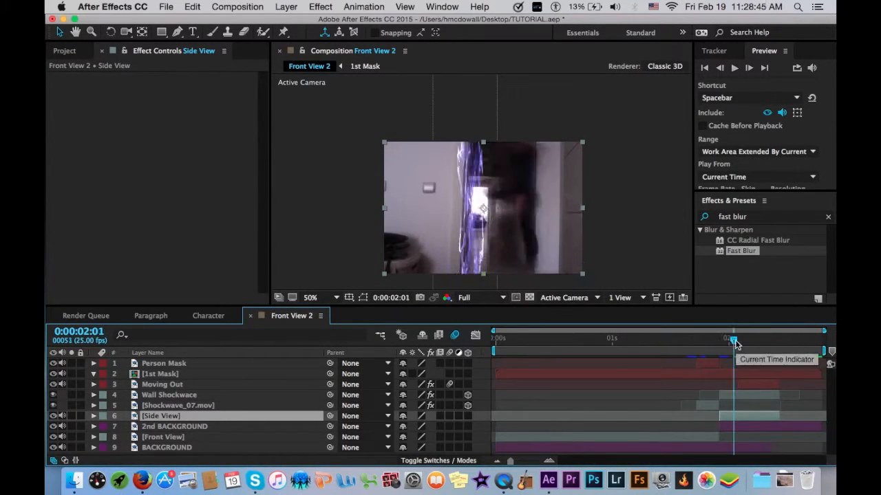
pyautogui.press('space')
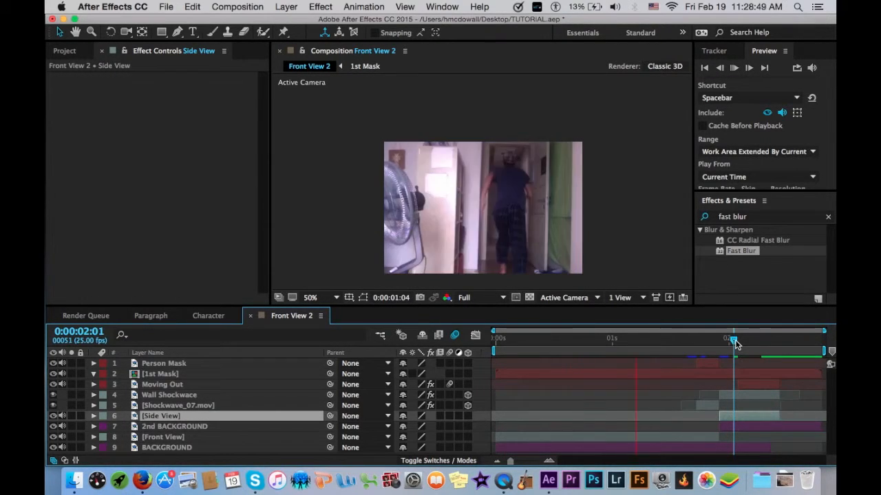
# Step: Split the Wall Shockwace layer at 0:00:02:10 and place its second part above Moving Out in the layer stack
pyautogui.moveTo(733, 340); pyautogui.dragTo(778, 345)
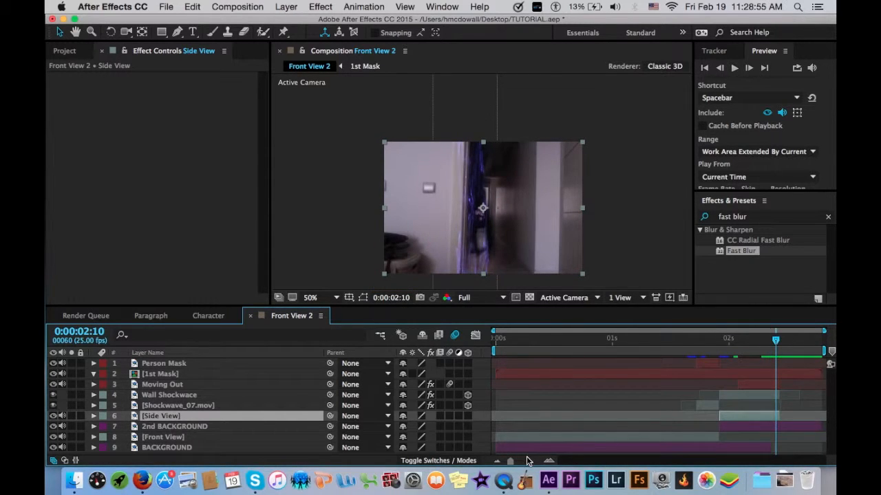
pyautogui.moveTo(527, 461); pyautogui.dragTo(508, 462)
pyautogui.click(534, 462)
pyautogui.moveTo(678, 347); pyautogui.dragTo(669, 349)
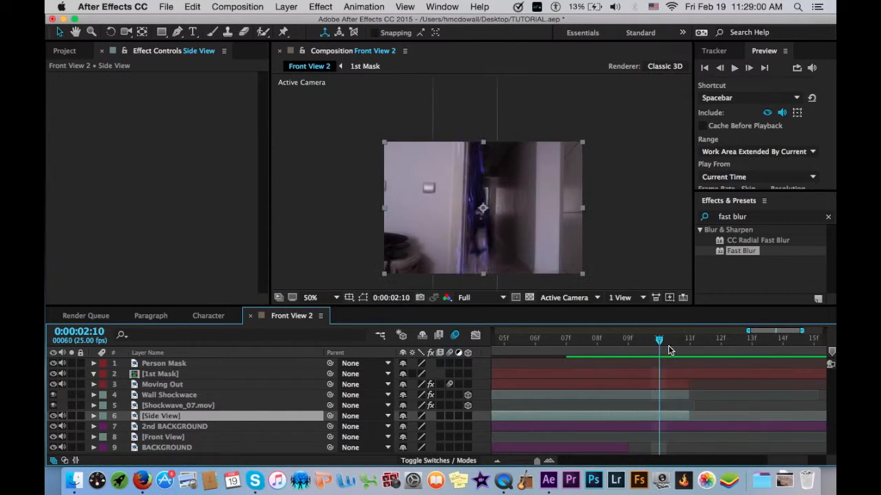
pyautogui.click(264, 404)
pyautogui.click(239, 395)
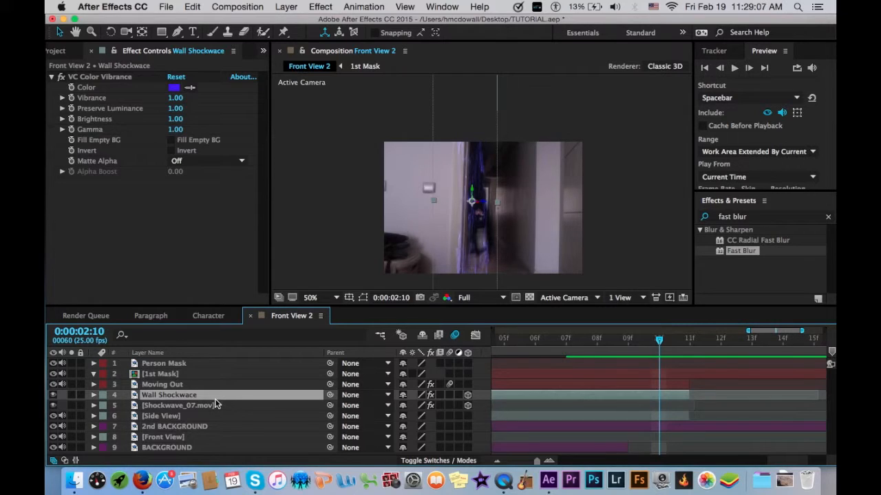
pyautogui.press('super+d')
pyautogui.moveTo(244, 395); pyautogui.dragTo(242, 385)
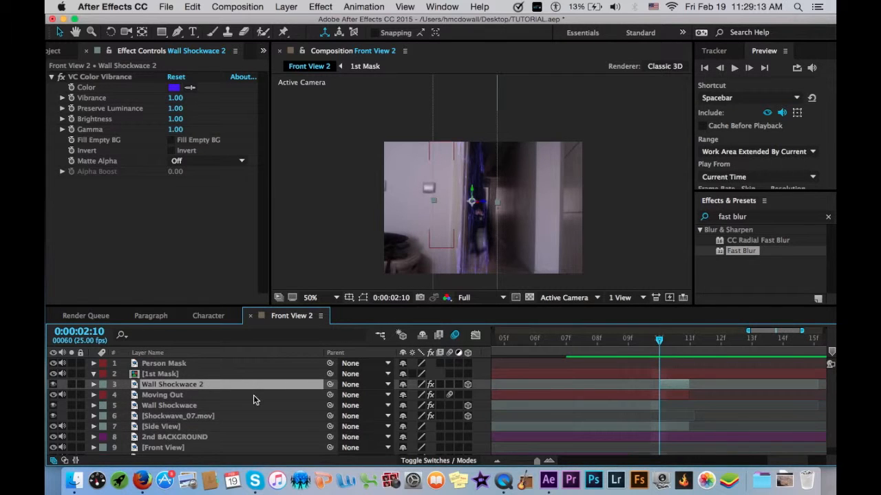
# Step: Start the Wall Shockwace 2 layer at 0:00:02:09 and enable motion blur for it
pyautogui.click(253, 395)
pyautogui.moveTo(660, 386); pyautogui.dragTo(643, 386)
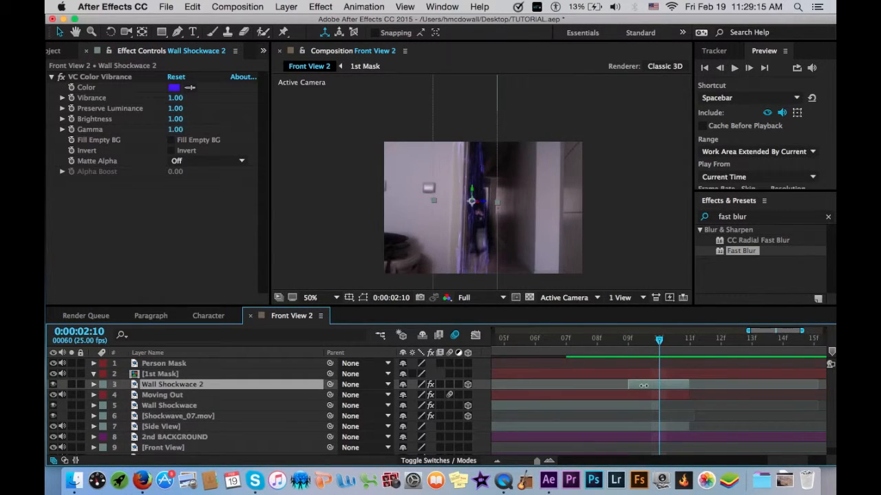
pyautogui.moveTo(635, 348)
pyautogui.mouseDown()
pyautogui.moveTo(586, 356)
pyautogui.moveTo(638, 362)
pyautogui.mouseUp()
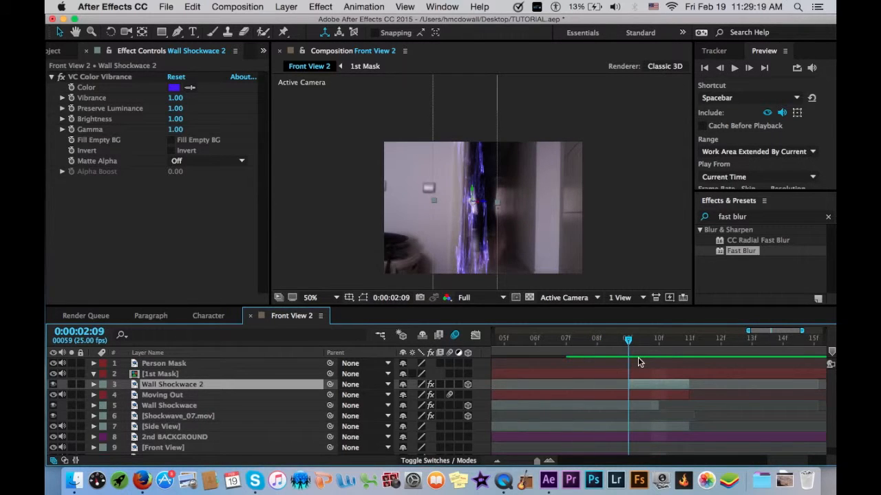
pyautogui.click(449, 384)
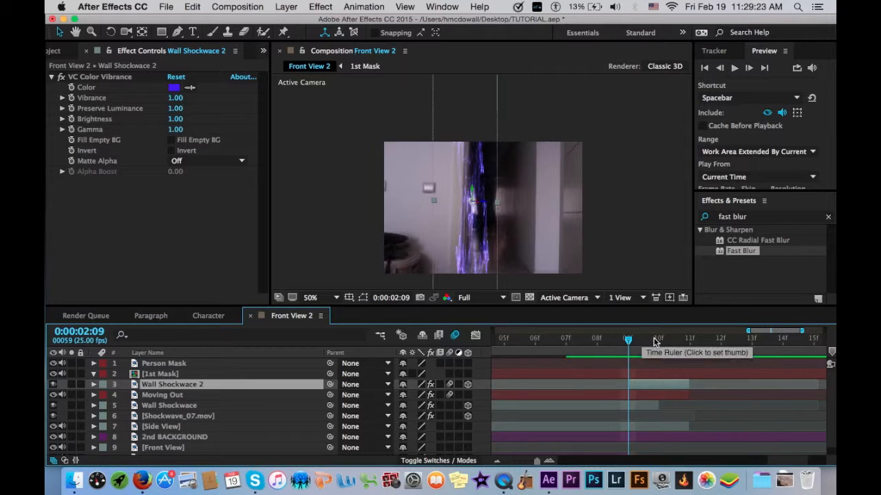
# Step: Duplicate the Wall Shockwace layer and shift the copy later in time so it extends past 0:00:02:11
pyautogui.click(234, 407)
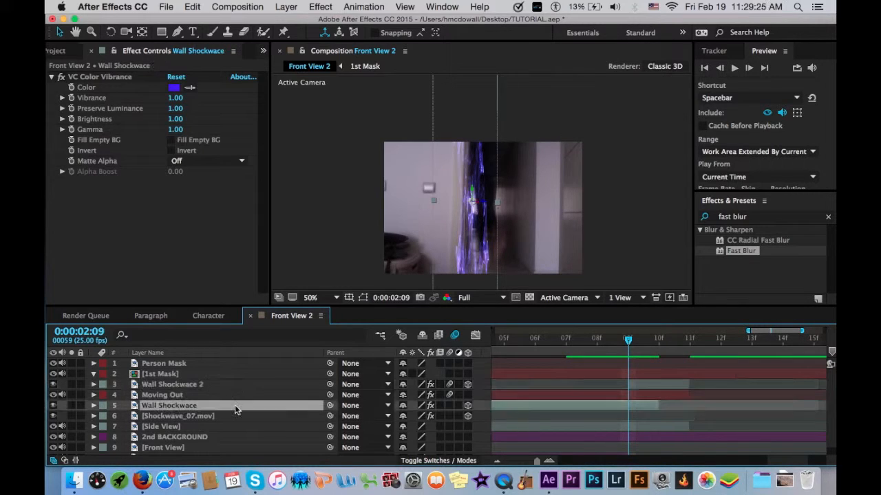
pyautogui.press('super+d')
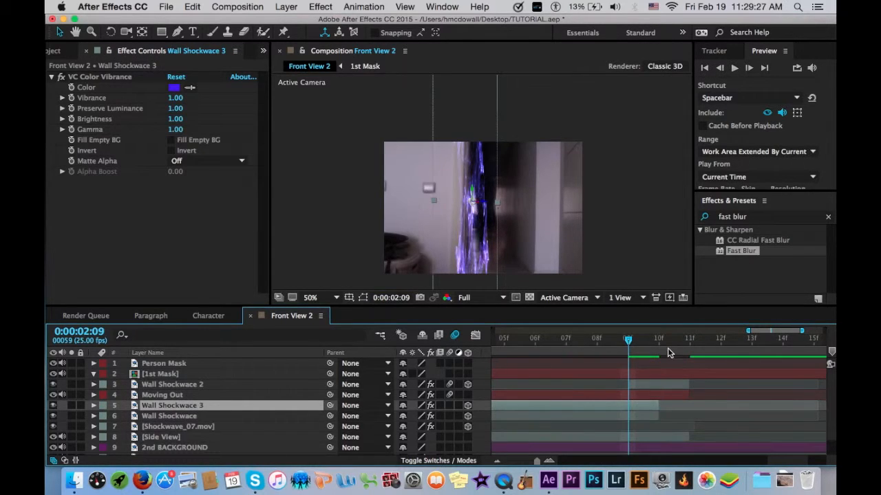
pyautogui.click(670, 345)
pyautogui.click(690, 345)
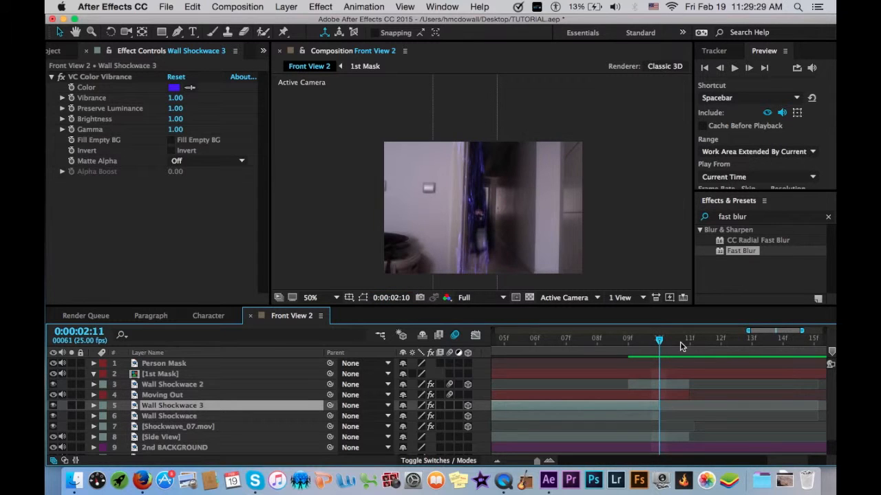
pyautogui.moveTo(617, 407); pyautogui.dragTo(710, 407)
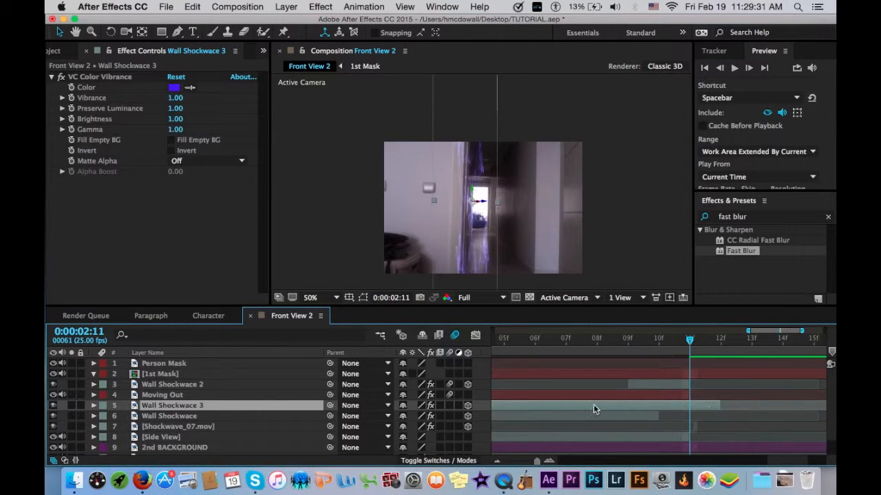
pyautogui.moveTo(614, 408); pyautogui.dragTo(712, 407)
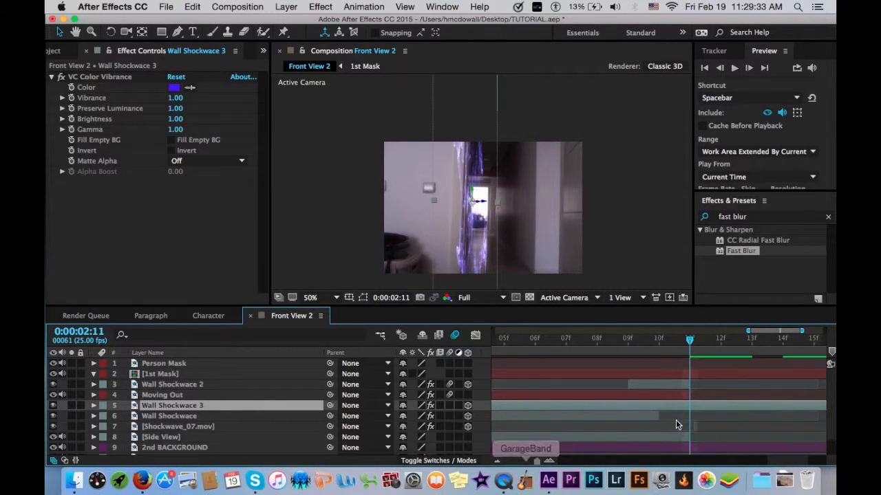
# Step: Slide the Wall Shockwace 3 layer along the timeline so it starts at 0:00:02:11
pyautogui.hscroll(3, 676, 419)
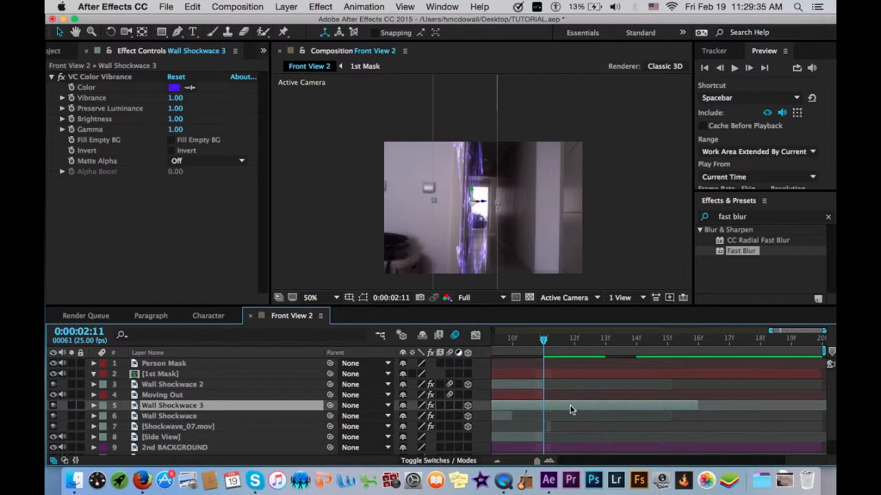
pyautogui.moveTo(570, 410); pyautogui.dragTo(743, 421)
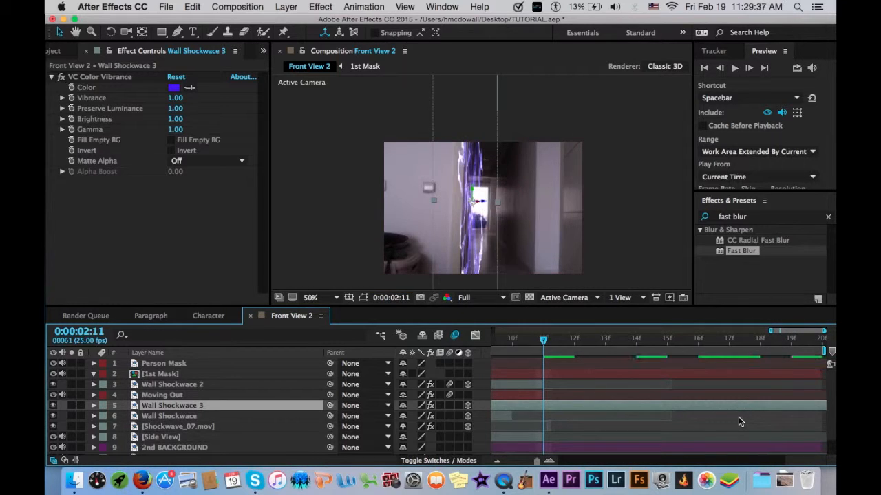
pyautogui.click(295, 6)
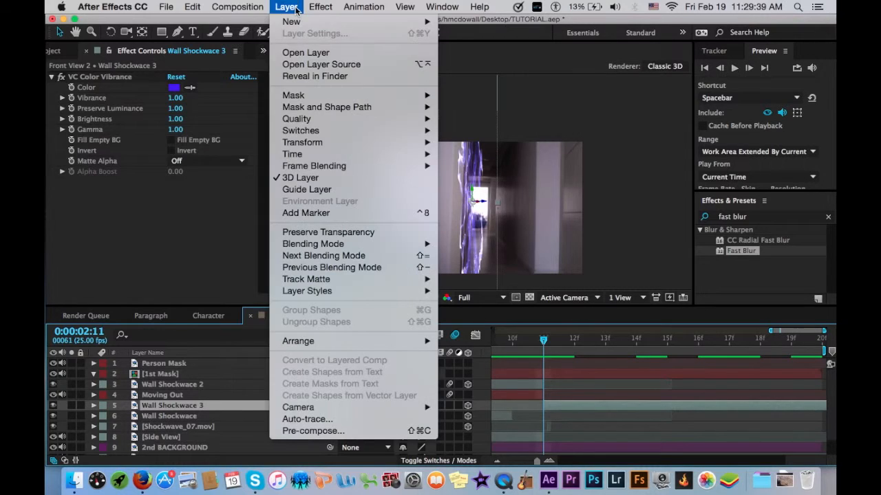
pyautogui.moveTo(301, 157)
pyautogui.click(295, 6)
# Step: Rename the Wall Shockwace 3 layer as Reverse Shockwave and give it the Purple label colour
pyautogui.press('Return')
pyautogui.write('Reverse Shock')
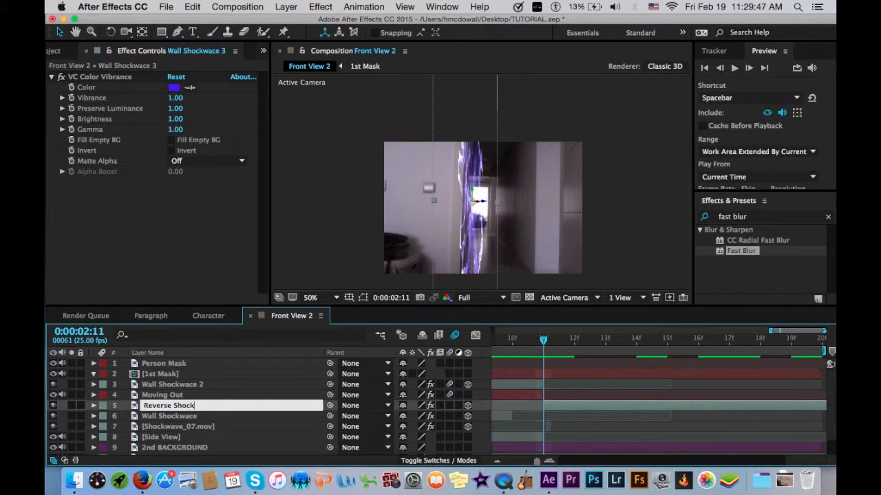
pyautogui.write('wave')
pyautogui.press('Return')
pyautogui.click(102, 407)
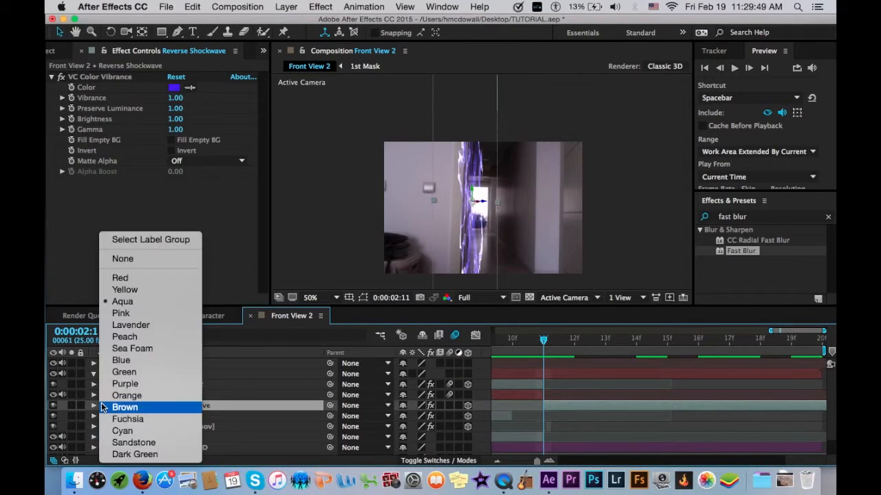
pyautogui.click(155, 383)
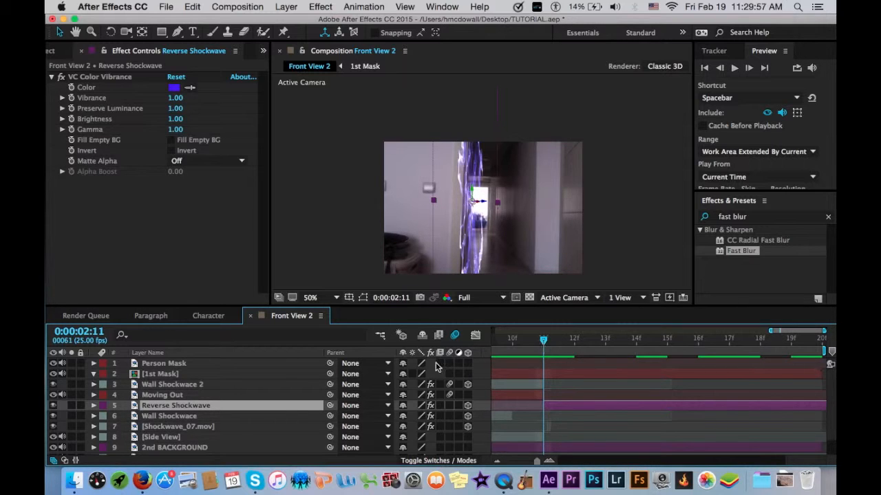
# Step: Time-reverse the Reverse Shockwave layer and scrub through the composition's last frames to check it
pyautogui.click(286, 6)
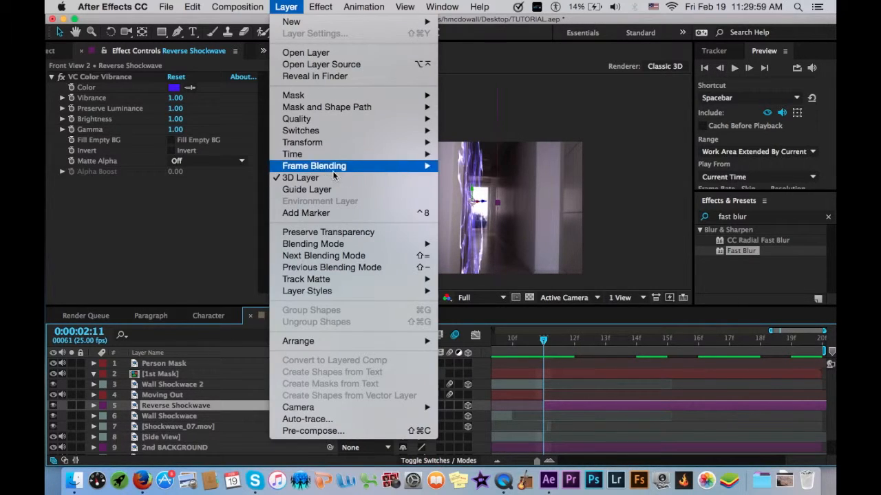
pyautogui.moveTo(347, 162)
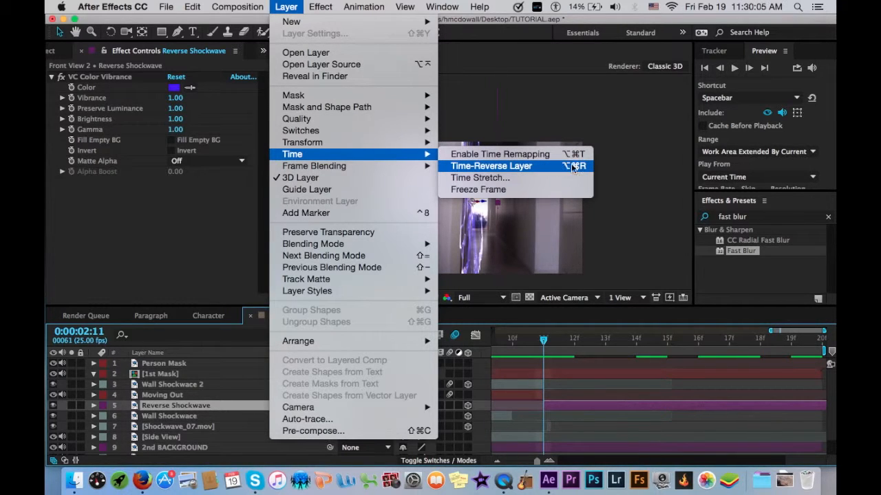
pyautogui.click(525, 170)
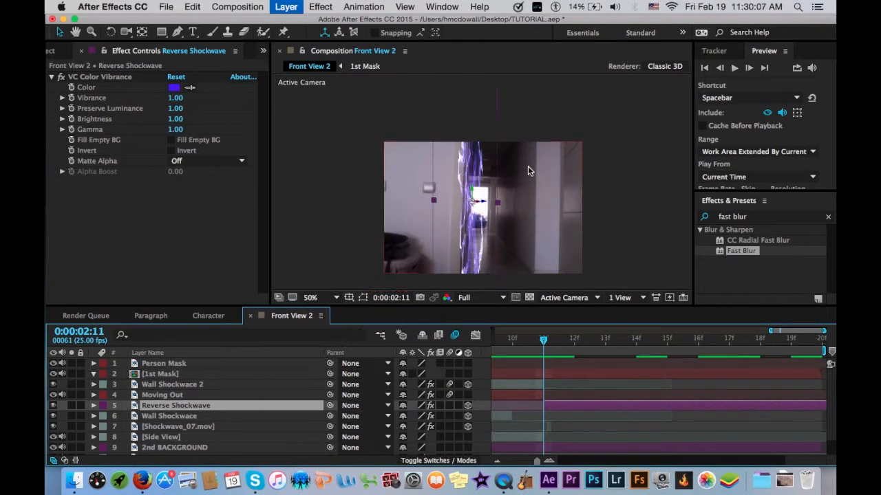
pyautogui.click(580, 342)
pyautogui.moveTo(580, 341); pyautogui.dragTo(791, 340)
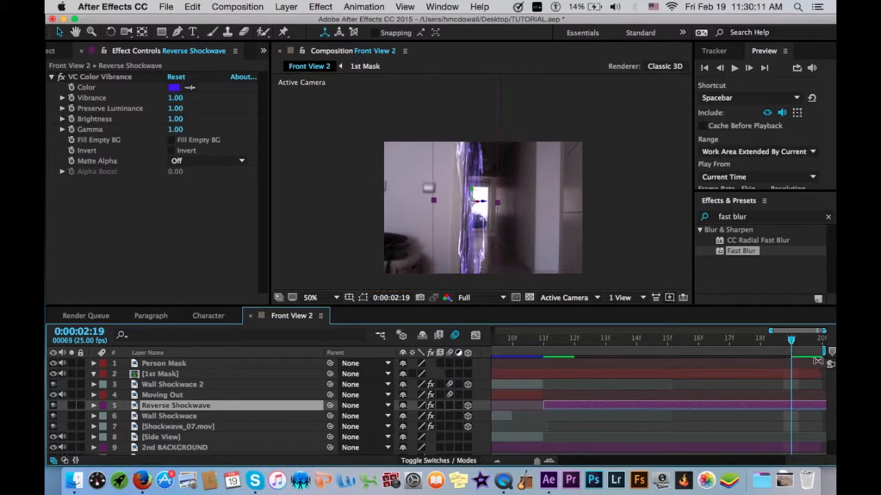
pyautogui.click(553, 340)
# Step: Reposition the Reverse Shockwave layer towards the end of the composition and trim its start to 0:00:02:11
pyautogui.moveTo(725, 408); pyautogui.dragTo(667, 408)
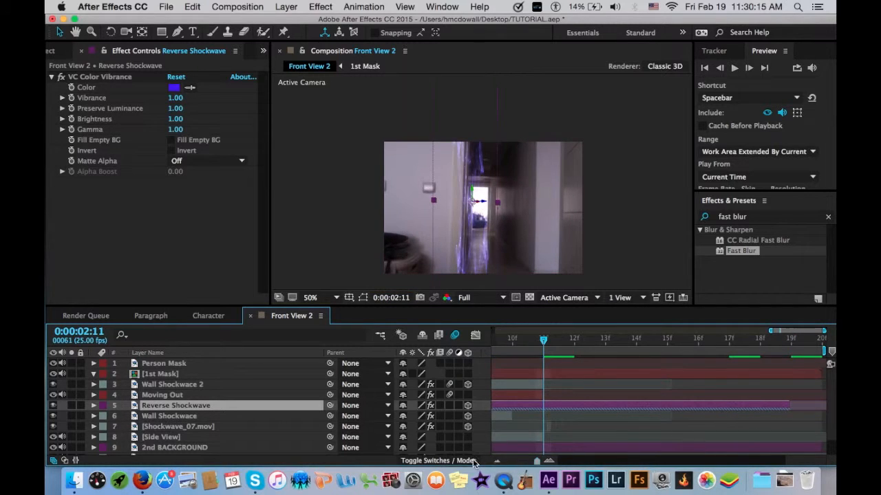
pyautogui.moveTo(536, 462); pyautogui.dragTo(498, 460)
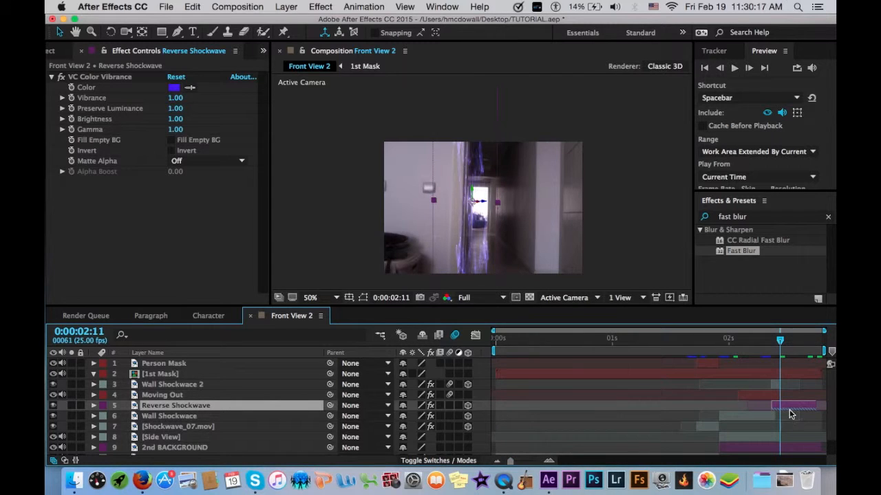
pyautogui.moveTo(791, 409); pyautogui.dragTo(833, 407)
pyautogui.moveTo(770, 409); pyautogui.dragTo(790, 407)
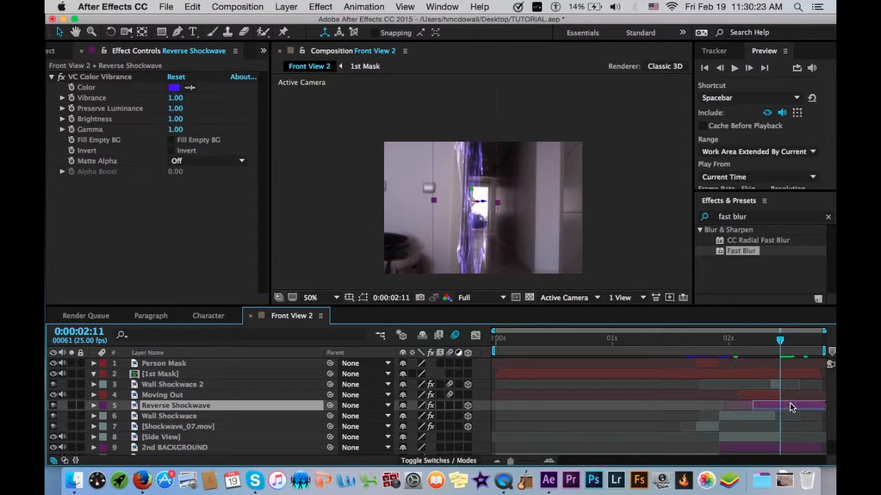
pyautogui.hotkey('alt', '[')
# Step: Extend the start of the Reverse Shockwave layer back to 0:00:02:10 and preview the result
pyautogui.click(523, 462)
pyautogui.moveTo(523, 462); pyautogui.dragTo(538, 462)
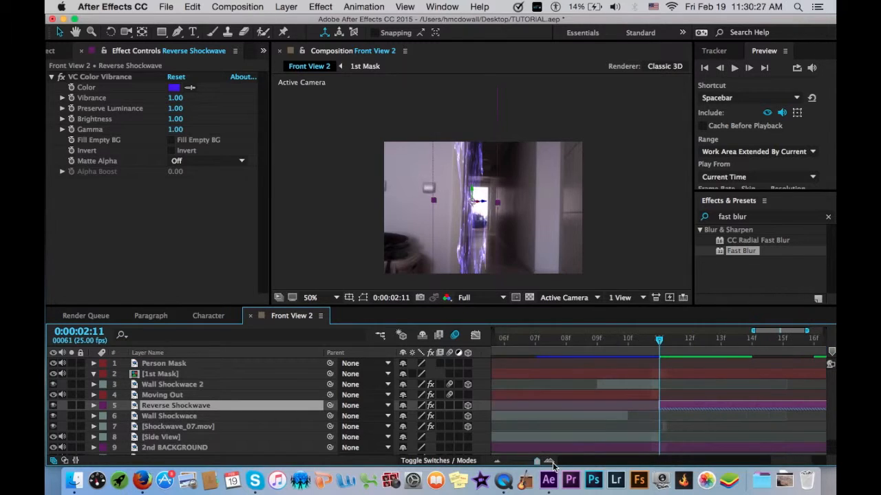
pyautogui.moveTo(659, 407); pyautogui.dragTo(629, 407)
pyautogui.click(628, 339)
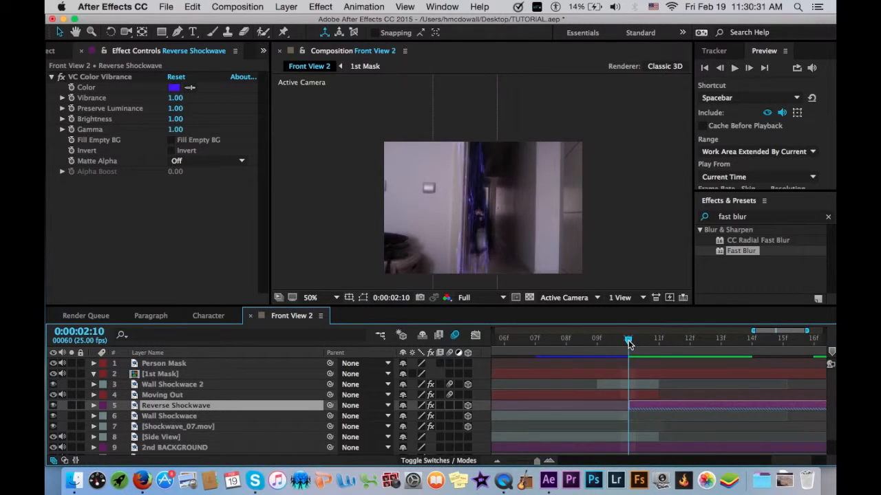
pyautogui.press('space')
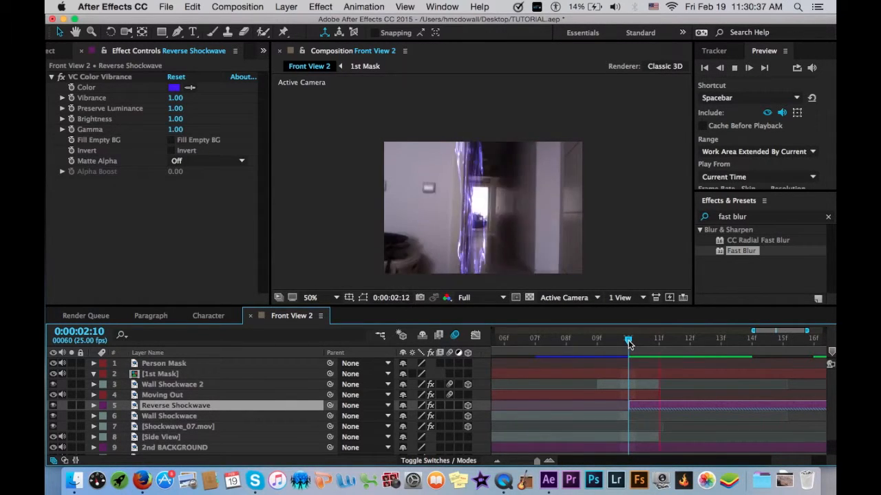
pyautogui.press('space')
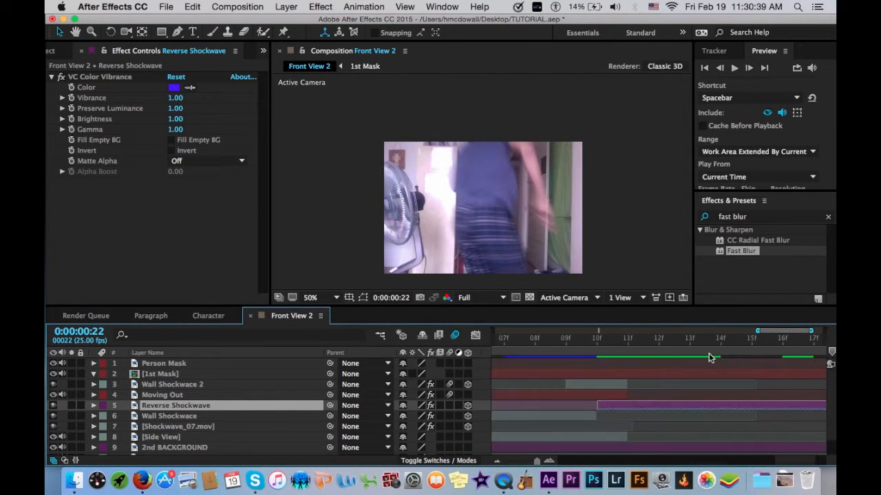
# Step: Lengthen the Front View 2 composition by setting the seconds of its duration to 12
pyautogui.click(791, 339)
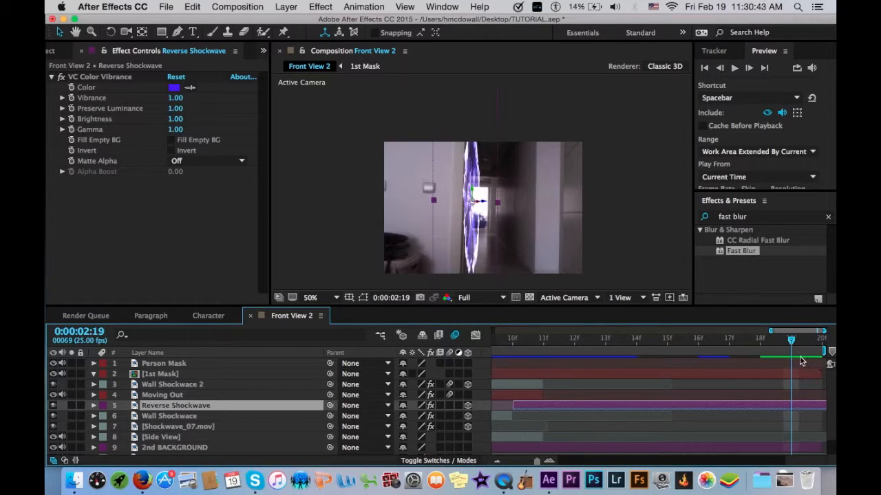
pyautogui.press('super+k')
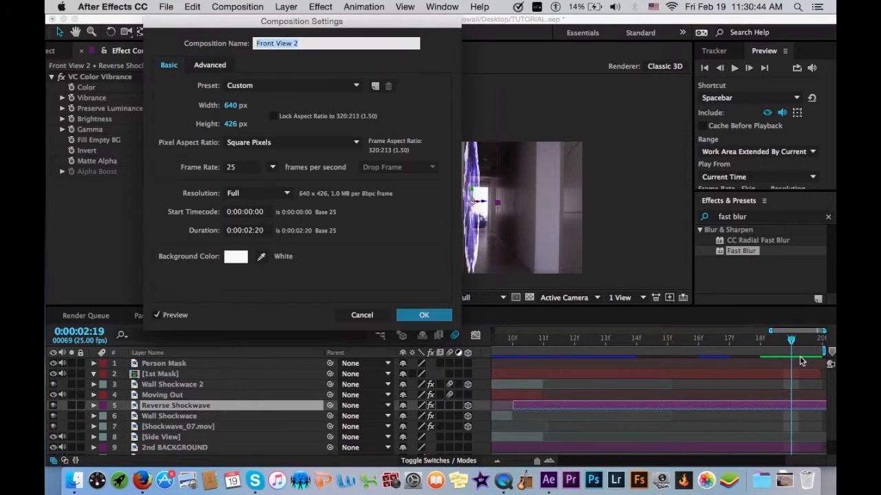
pyautogui.doubleClick(249, 232)
pyautogui.write('12')
pyautogui.press('Return')
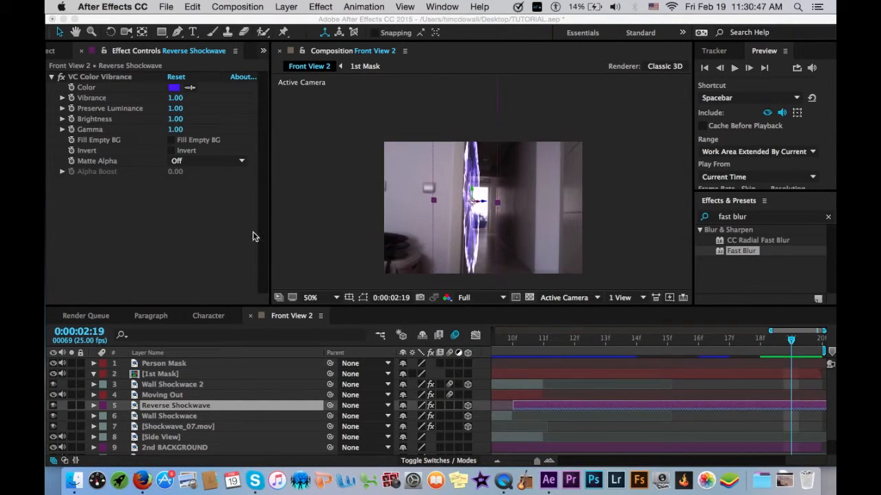
# Step: Extend the end of the 2nd BACKGROUND layer to 0:00:02:23 so it outlasts the Reverse Shockwave layer
pyautogui.hscroll(5, 649, 358)
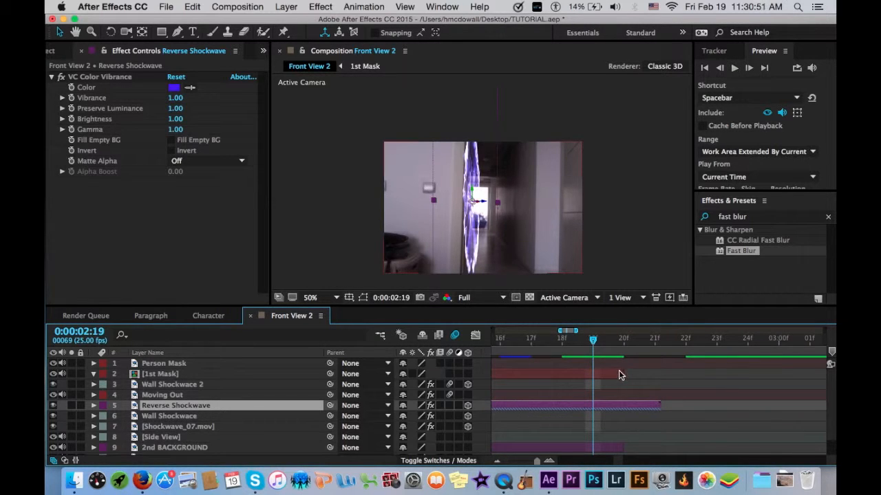
pyautogui.hscroll(-5, 545, 395)
pyautogui.hscroll(2, 545, 396)
pyautogui.scroll(-2, 544, 396)
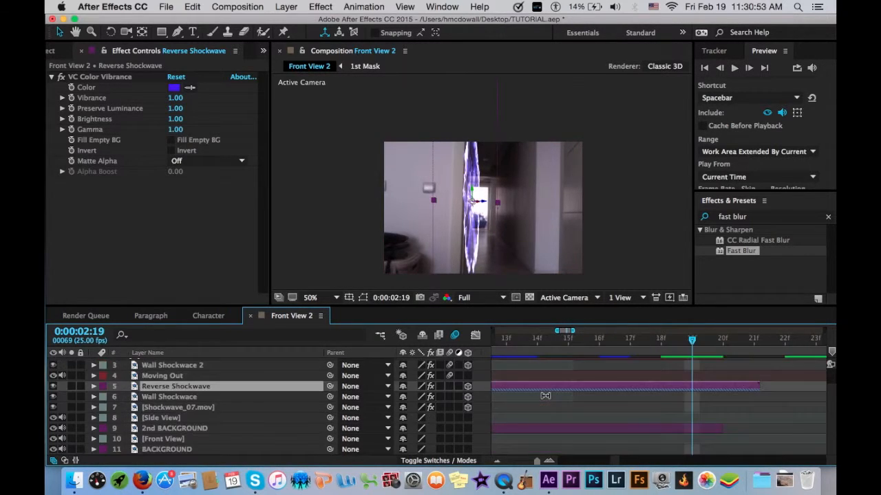
pyautogui.scroll(1, 545, 395)
pyautogui.moveTo(716, 439); pyautogui.dragTo(751, 438)
pyautogui.click(758, 397)
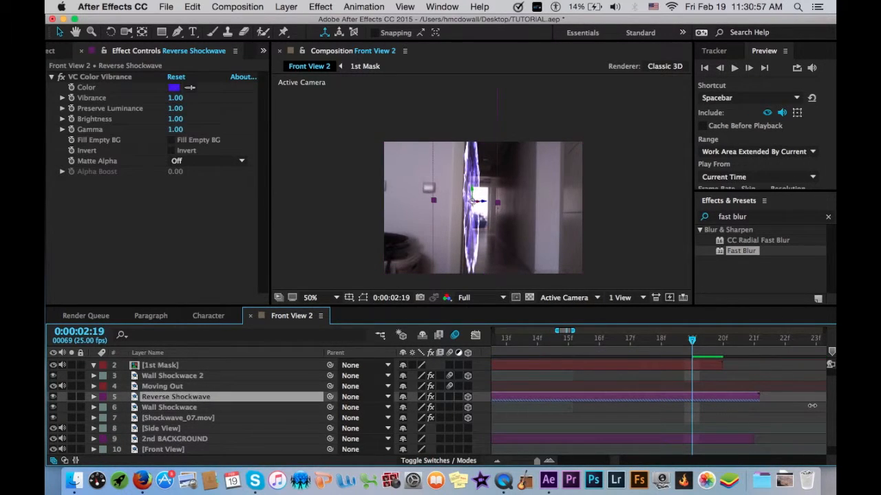
pyautogui.click(723, 339)
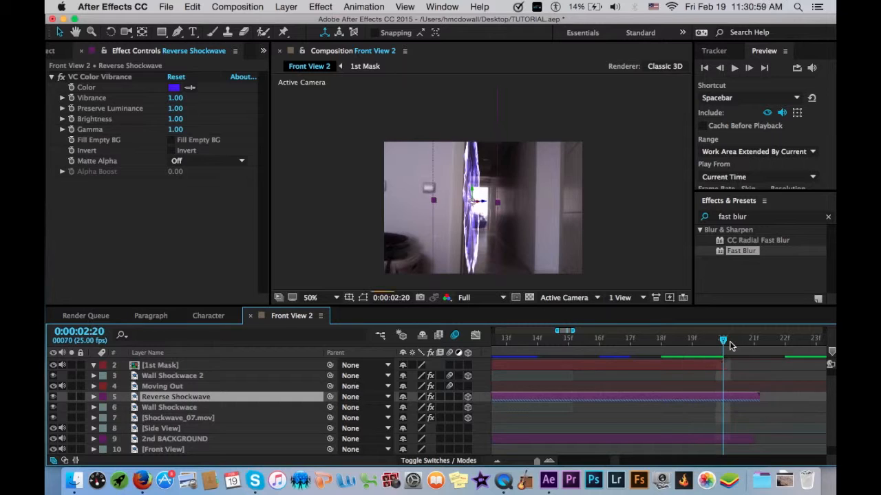
pyautogui.click(753, 341)
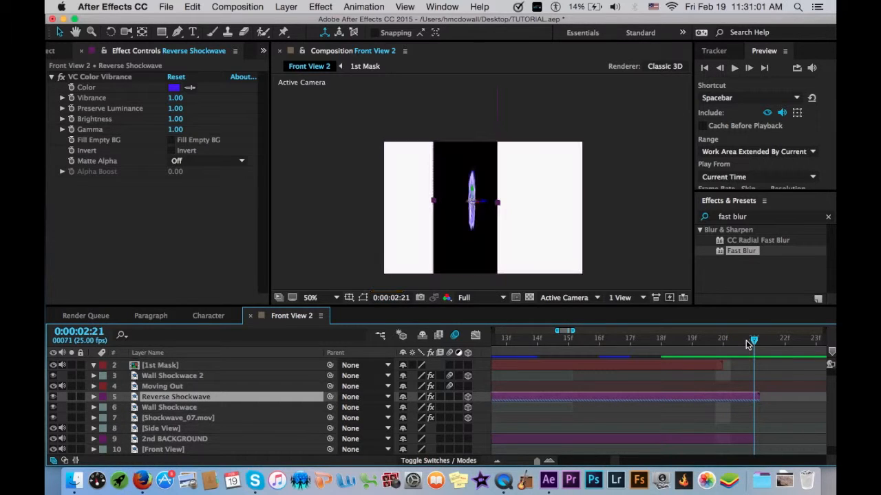
pyautogui.click(776, 342)
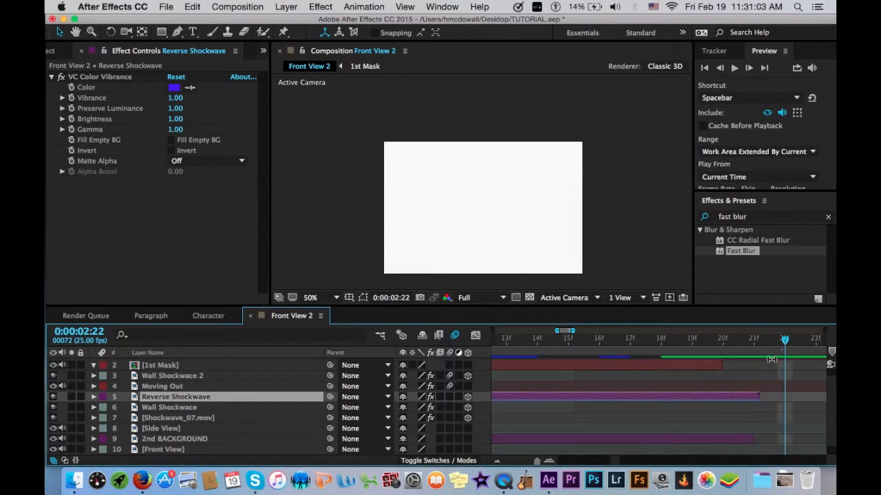
pyautogui.moveTo(755, 440); pyautogui.dragTo(784, 441)
pyautogui.hscroll(5, 719, 435)
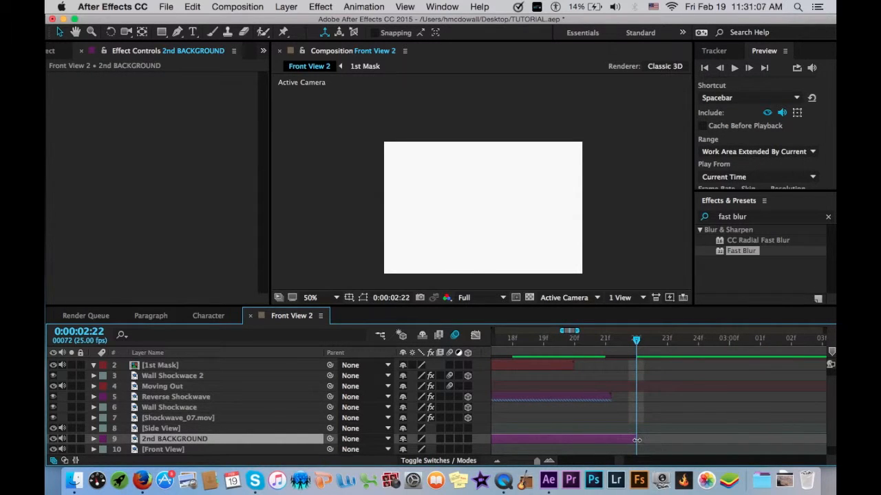
pyautogui.moveTo(636, 441); pyautogui.dragTo(680, 445)
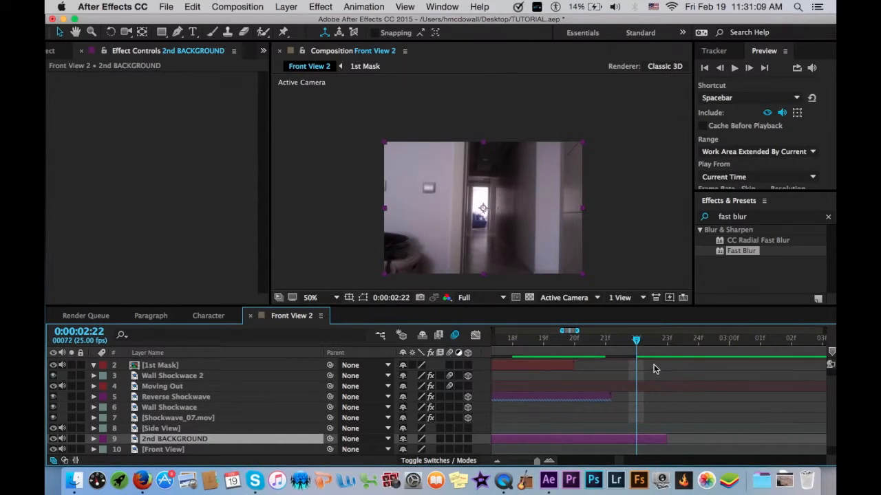
# Step: End the work area at the 0:00:02:22 playhead and trim the composition to the work area
pyautogui.press('n')
pyautogui.click(241, 6)
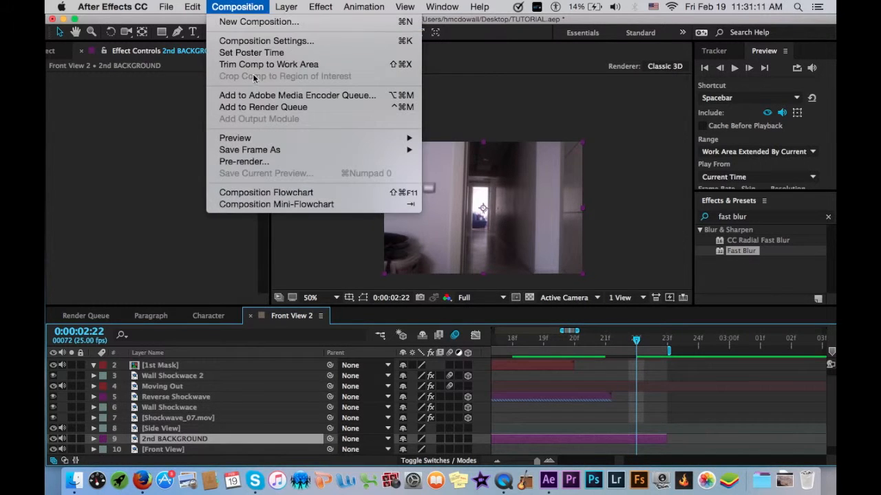
pyautogui.click(255, 64)
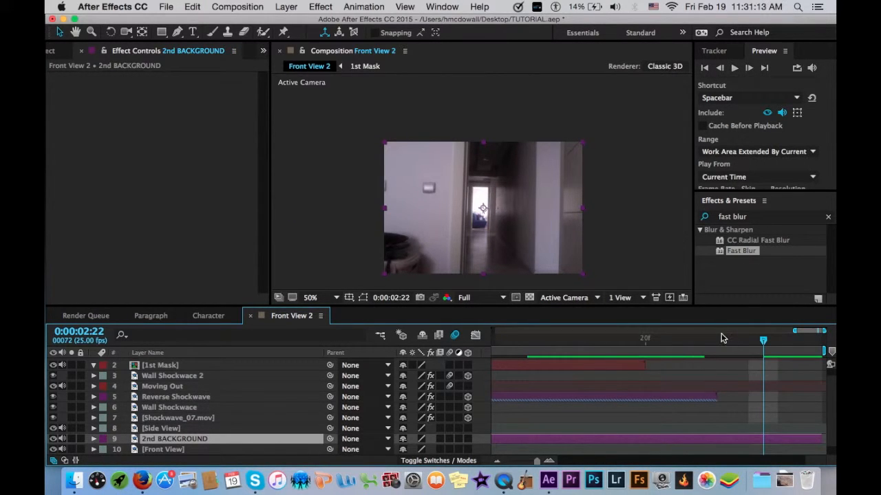
# Step: Preview the trimmed composition and scrub the shockwave section up to 0:00:02:07
pyautogui.moveTo(642, 338); pyautogui.dragTo(554, 341)
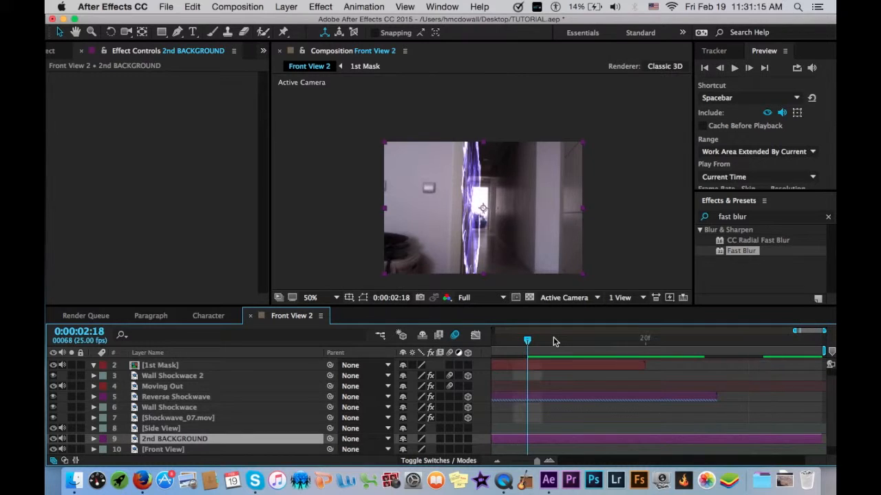
pyautogui.press('space')
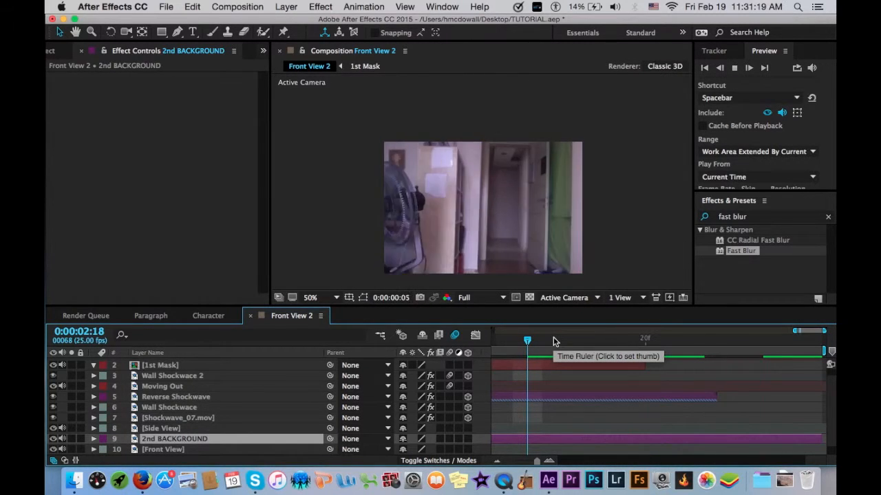
pyautogui.press('space')
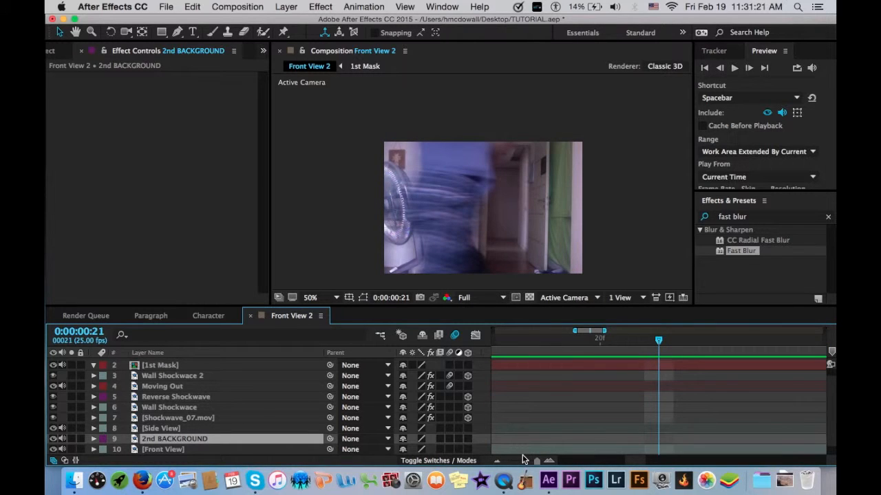
pyautogui.moveTo(537, 460); pyautogui.dragTo(510, 460)
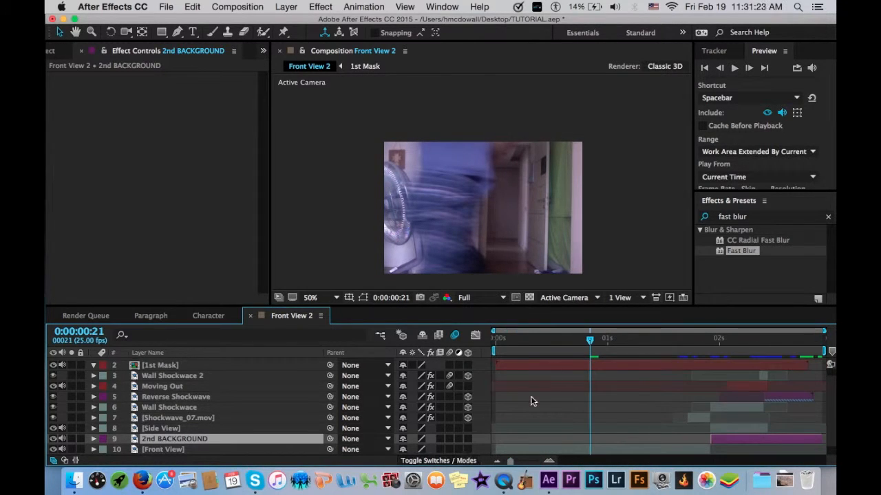
pyautogui.moveTo(723, 340); pyautogui.dragTo(750, 341)
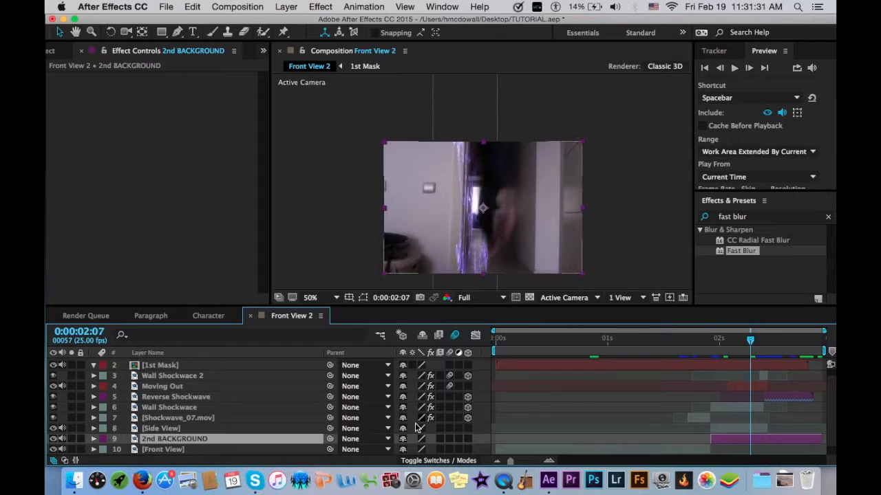
# Step: Add a new adjustment layer above all layers of the Front View 2 composition, with the playhead at 0:00:01:21
pyautogui.moveTo(672, 351); pyautogui.dragTo(700, 344)
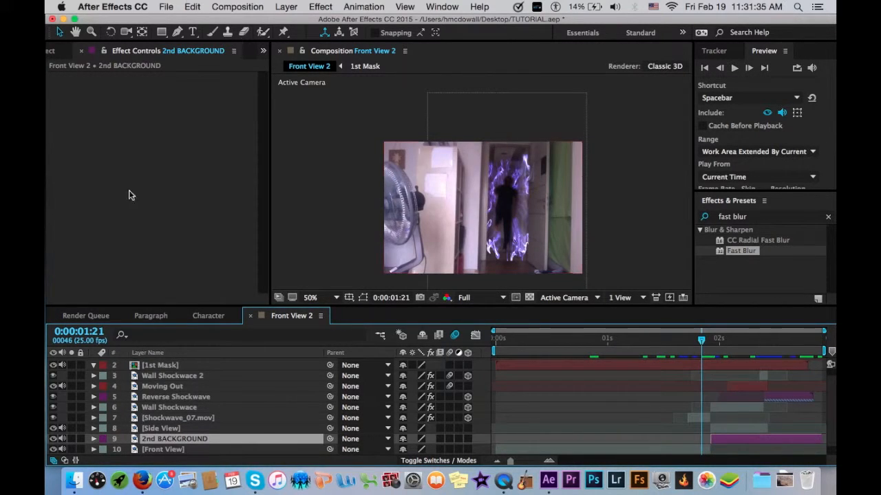
pyautogui.click(237, 6)
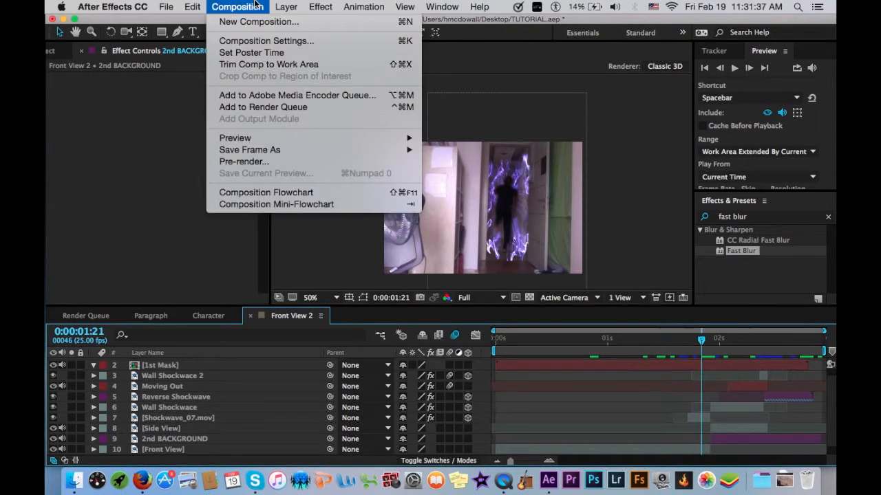
pyautogui.moveTo(299, 7)
pyautogui.moveTo(362, 22)
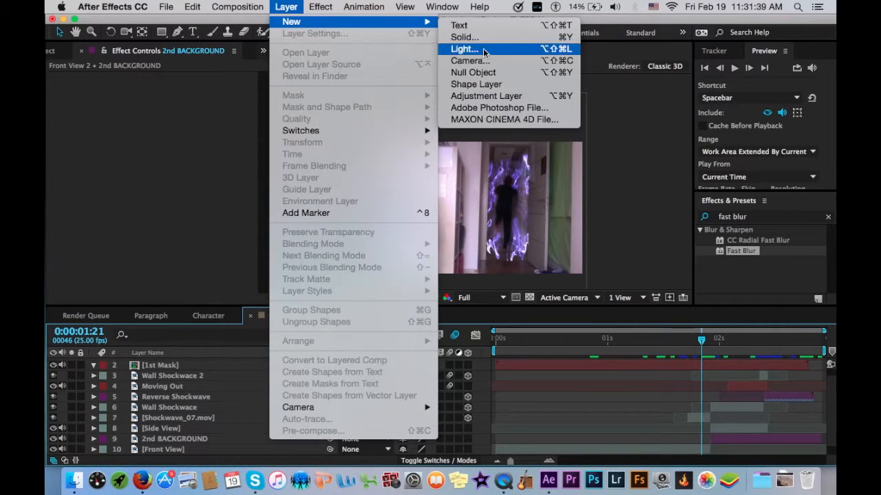
pyautogui.click(500, 100)
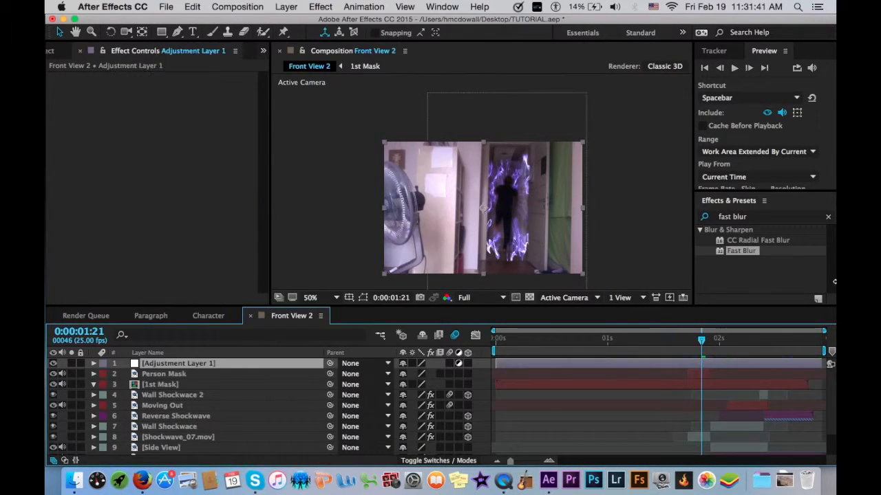
# Step: Apply the Curves effect to the adjustment layer and bend the RGB curve slightly down to darken the image
pyautogui.click(708, 218)
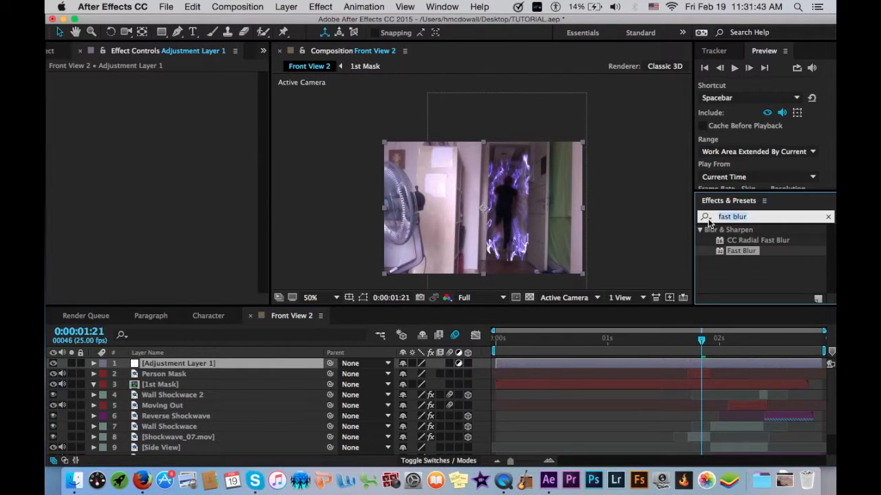
pyautogui.write('curves')
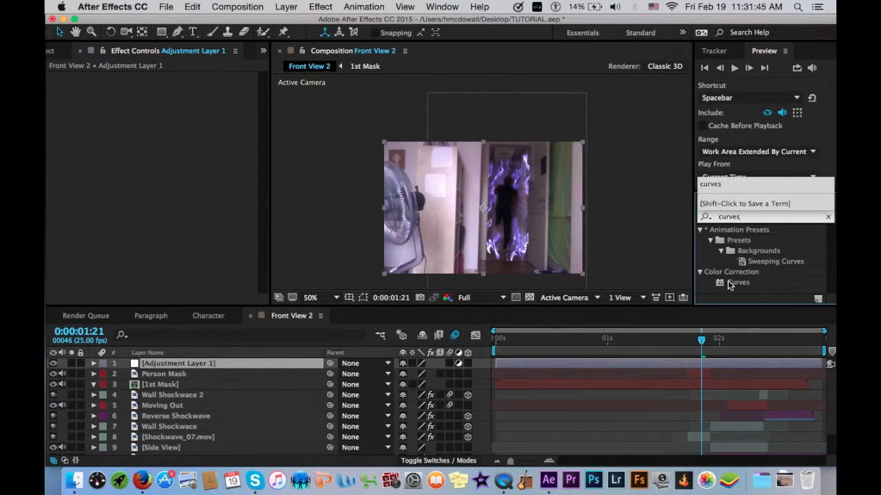
pyautogui.click(730, 285)
pyautogui.moveTo(729, 285); pyautogui.dragTo(158, 214)
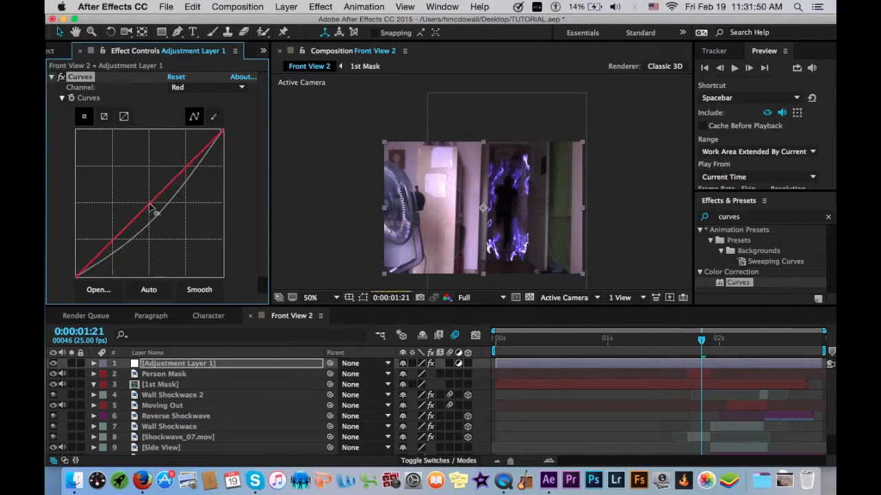
# Step: Raise the red and blue curves and slightly lower the green one for a purple tint, and scrub through to 0:00:02:22 to check the grade
pyautogui.moveTo(154, 210)
pyautogui.mouseDown()
pyautogui.moveTo(142, 204)
pyautogui.moveTo(153, 206)
pyautogui.mouseUp()
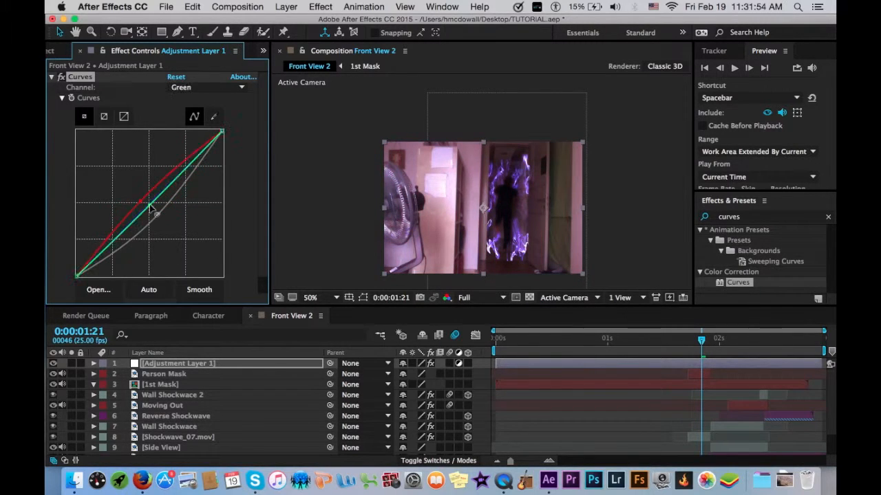
pyautogui.moveTo(153, 205); pyautogui.dragTo(156, 213)
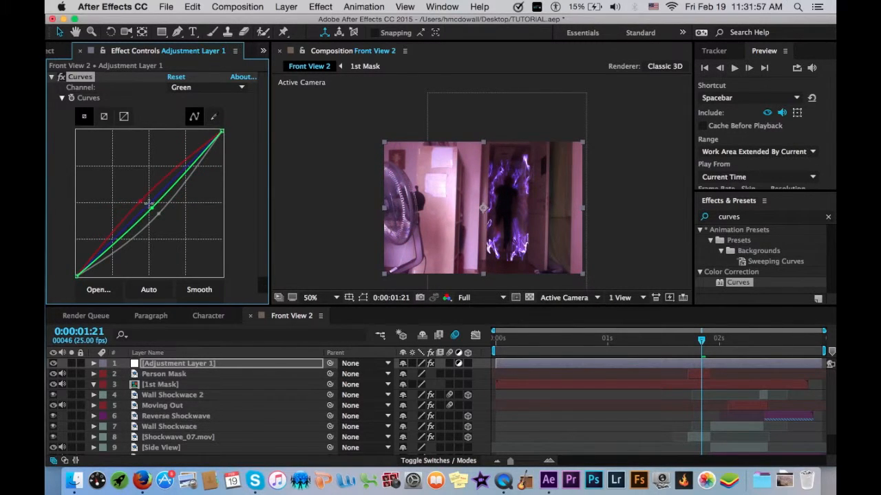
pyautogui.moveTo(153, 206)
pyautogui.mouseDown()
pyautogui.moveTo(131, 197)
pyautogui.moveTo(136, 209)
pyautogui.mouseUp()
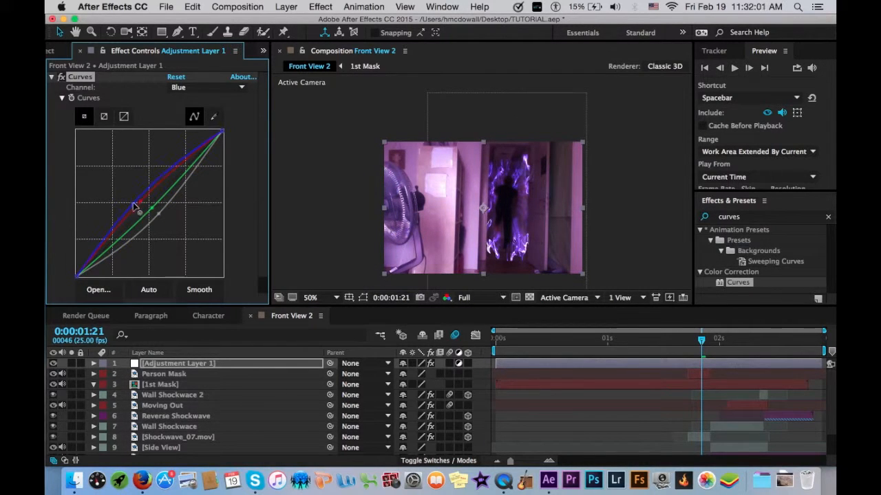
pyautogui.click(598, 337)
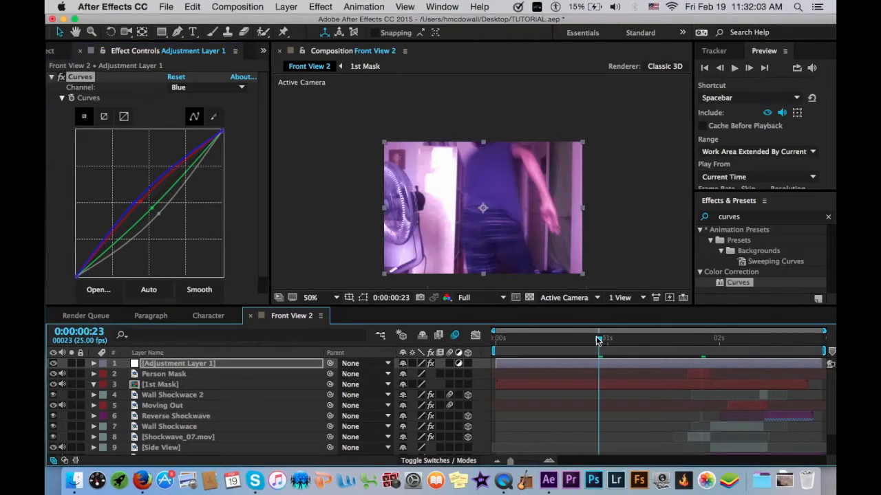
pyautogui.moveTo(598, 341); pyautogui.dragTo(817, 340)
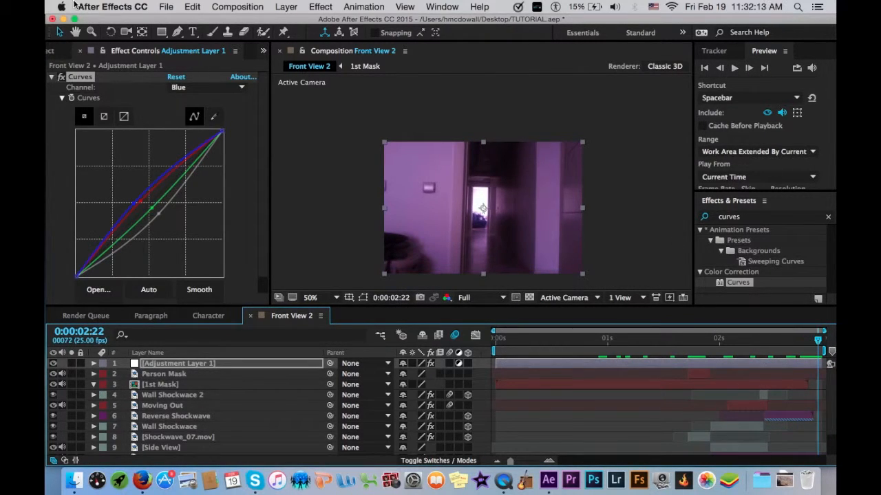
# Step: Create a new composition from the Return Clip footage and fit its preview to the viewer
pyautogui.click(50, 51)
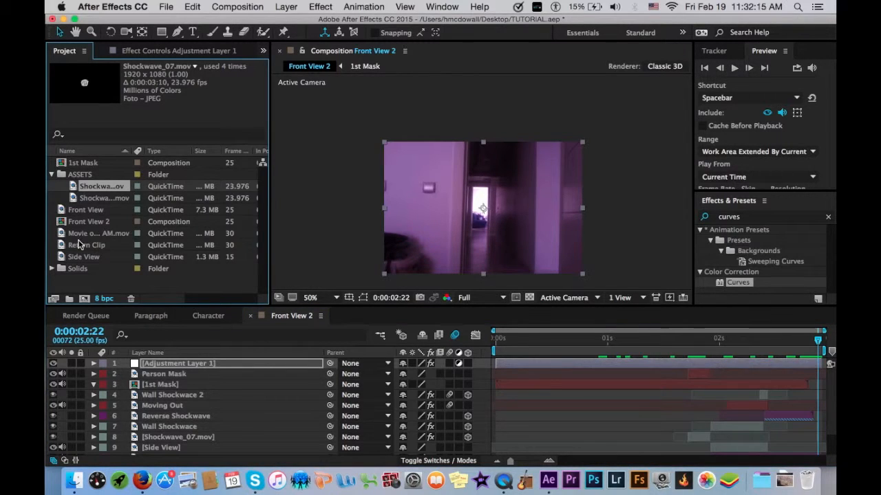
pyautogui.moveTo(81, 245); pyautogui.dragTo(84, 300)
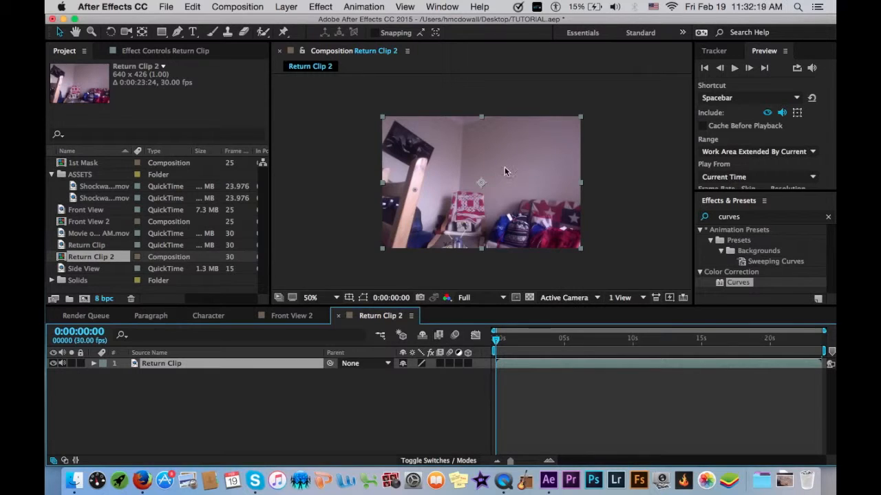
pyautogui.click(328, 297)
pyautogui.click(337, 271)
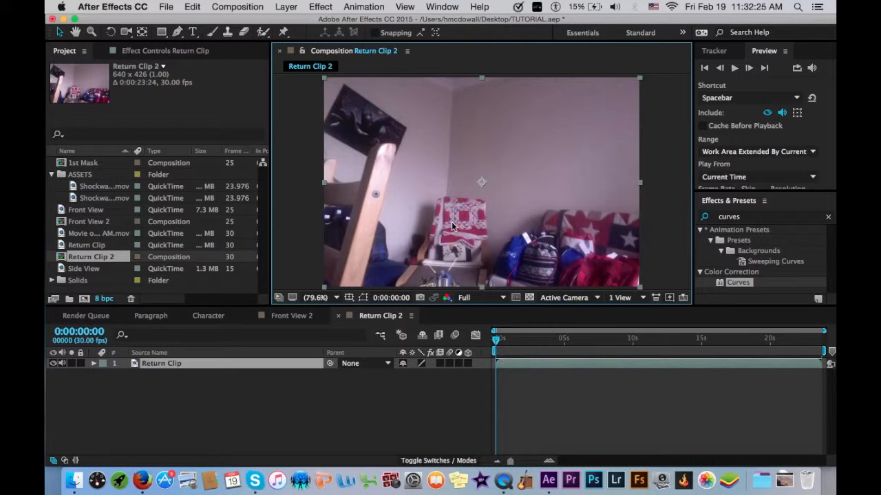
# Step: Duplicate the Return Clip layer and freeze the upper copy on its first frame, returning to the composition view
pyautogui.press('super+d')
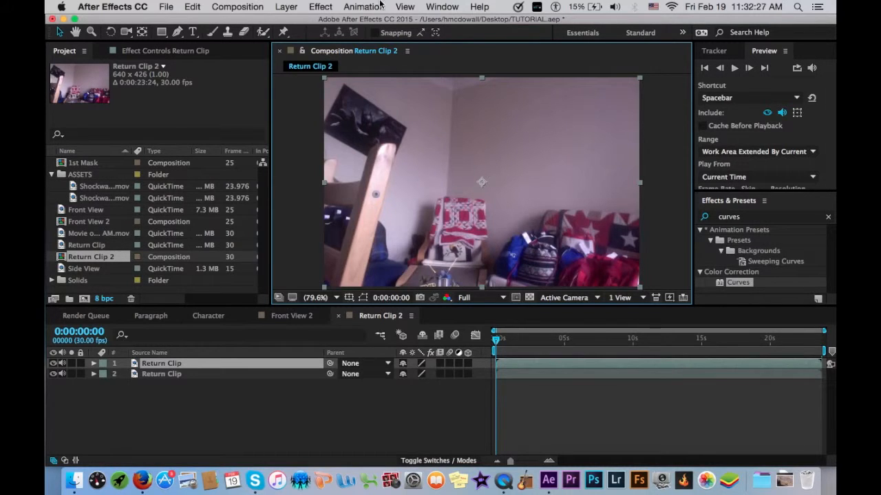
pyautogui.click(286, 7)
pyautogui.moveTo(359, 151)
pyautogui.click(488, 190)
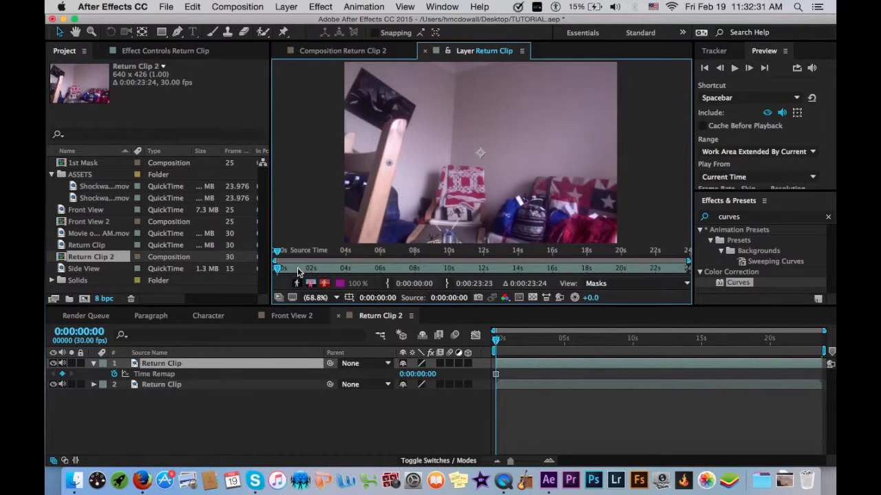
pyautogui.click(424, 51)
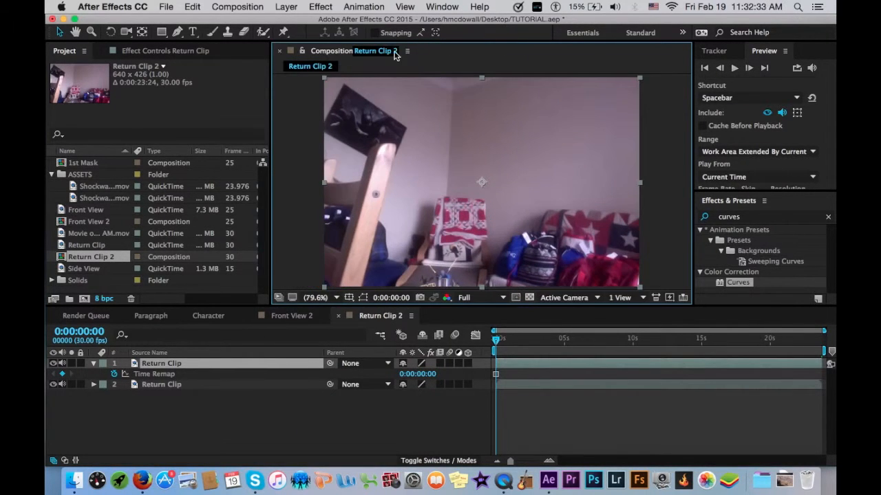
# Step: Rename the frozen copy FROZEN LAYER, move it below the Return Clip layer and give it a purple label
pyautogui.press('Return')
pyautogui.write('FROZEN LAYER')
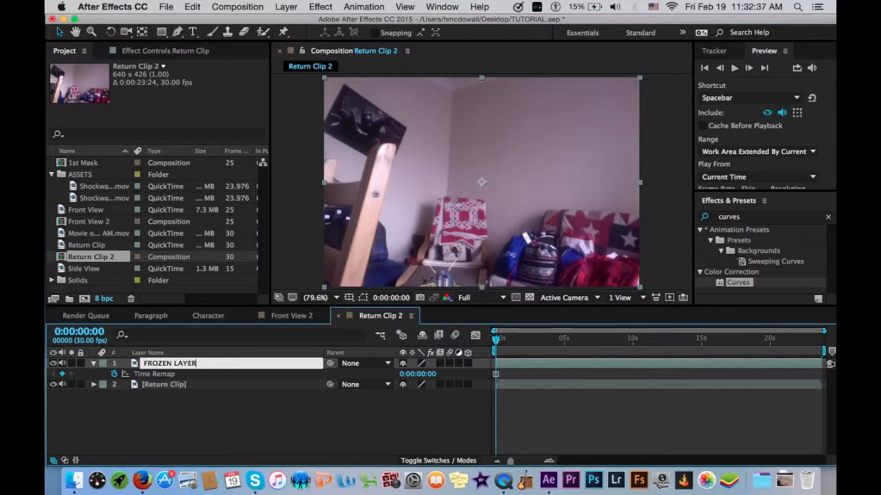
pyautogui.press('Return')
pyautogui.moveTo(218, 359); pyautogui.dragTo(222, 408)
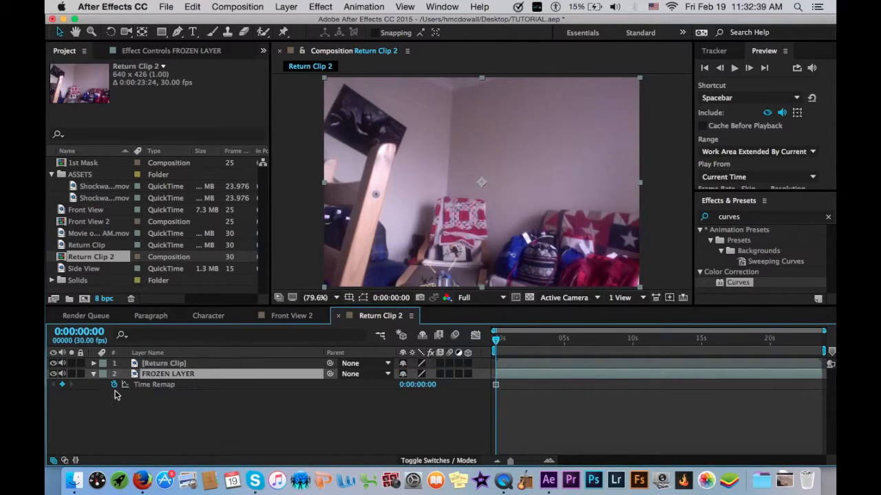
pyautogui.click(103, 375)
pyautogui.click(122, 384)
# Step: Slide the Return Clip layer earlier so the composition opens with the person mid-jump, and split the layer at 0:00:00:12
pyautogui.click(177, 365)
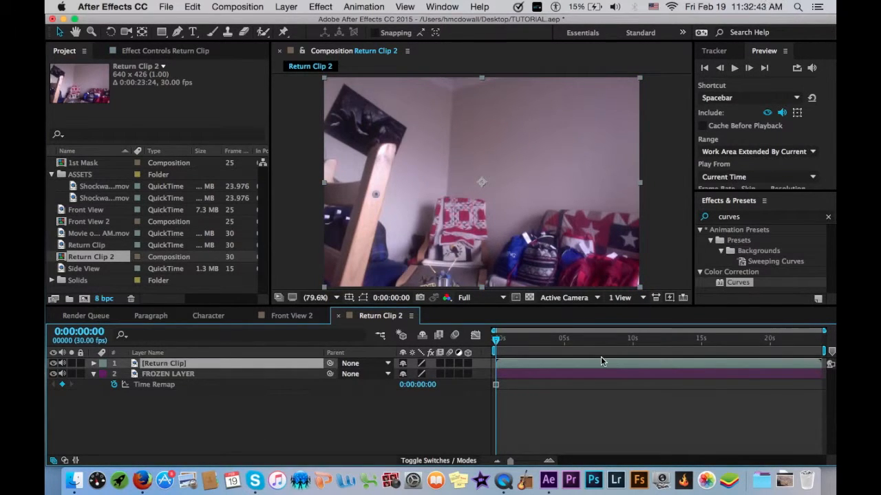
pyautogui.moveTo(614, 365); pyautogui.dragTo(541, 372)
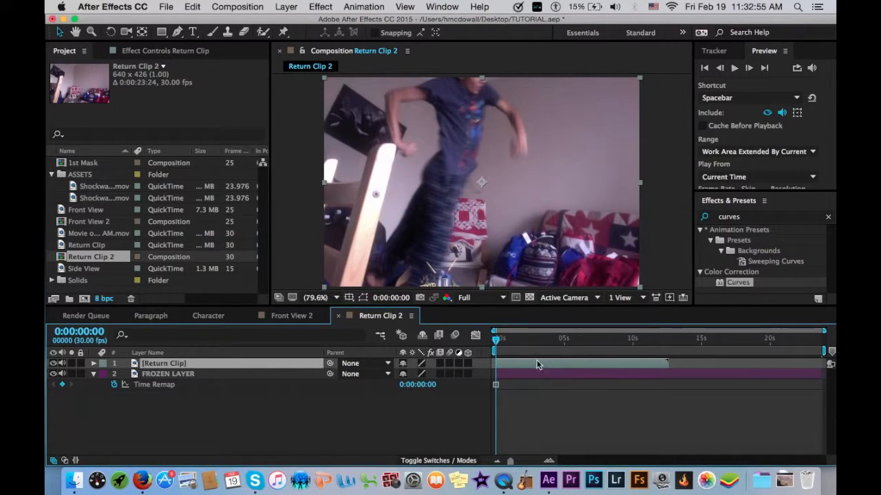
pyautogui.moveTo(497, 344); pyautogui.dragTo(501, 344)
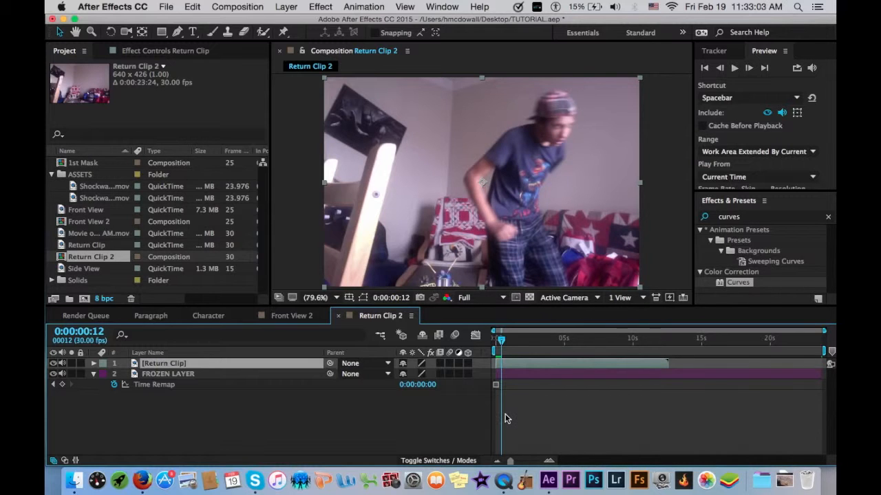
pyautogui.hotkey('ctrl', 'd')
# Step: Freeze the first segment of the split Return Clip on its frame at 0:00:00:00
pyautogui.moveTo(501, 340); pyautogui.dragTo(483, 344)
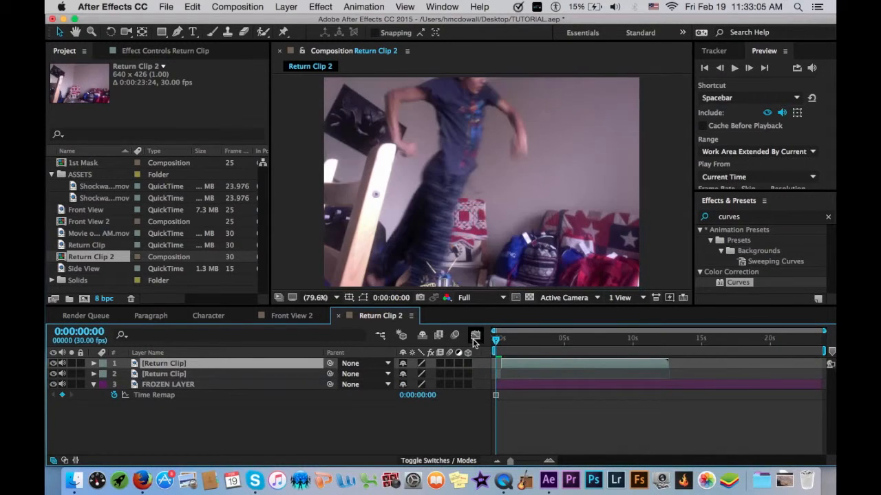
pyautogui.click(254, 375)
pyautogui.click(285, 7)
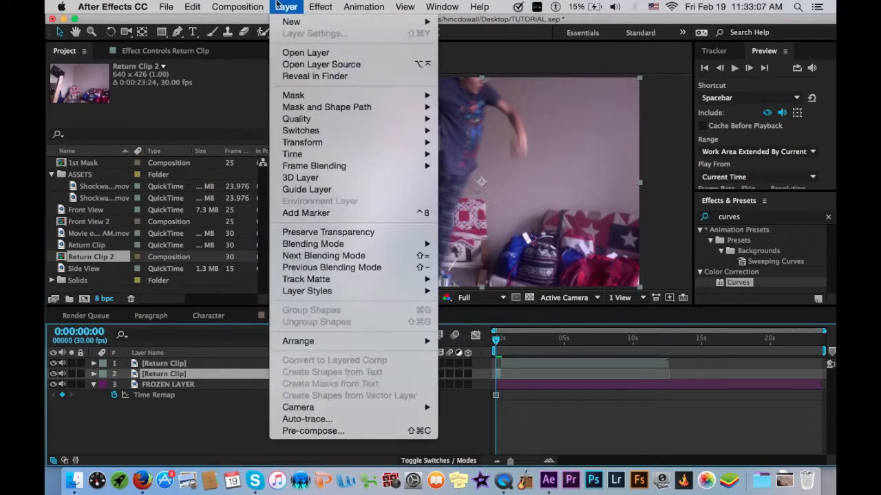
pyautogui.moveTo(336, 154)
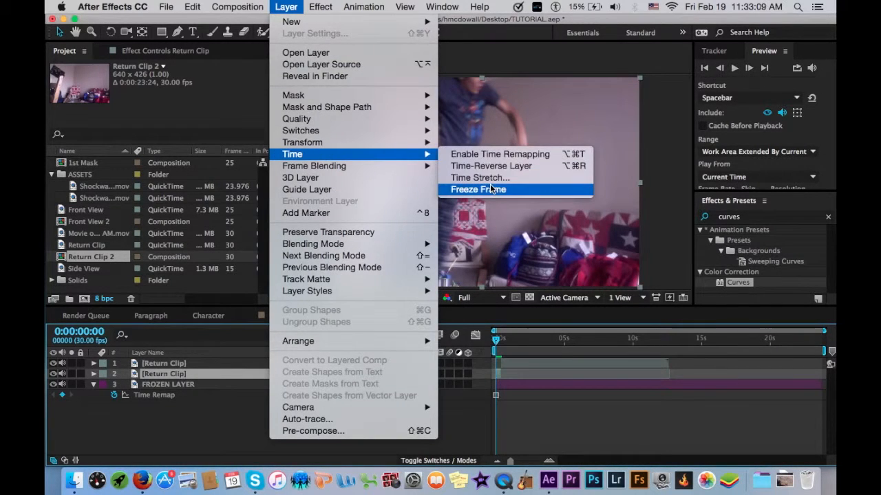
pyautogui.click(482, 188)
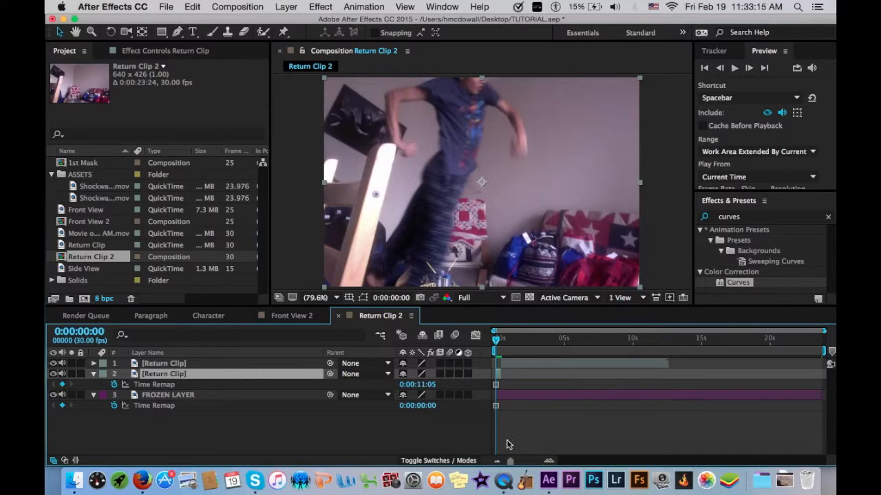
# Step: Split the unfrozen Return Clip segment at 0:00:00:16
pyautogui.moveTo(496, 342); pyautogui.dragTo(504, 346)
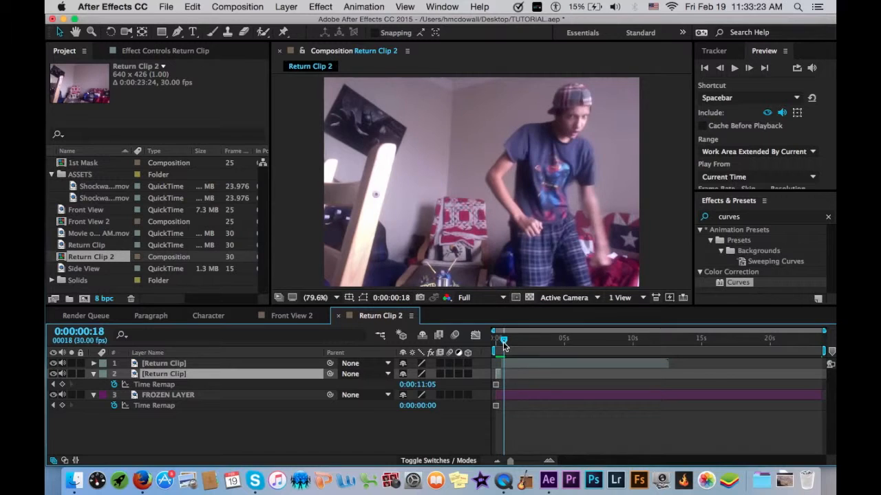
pyautogui.moveTo(528, 461); pyautogui.dragTo(557, 463)
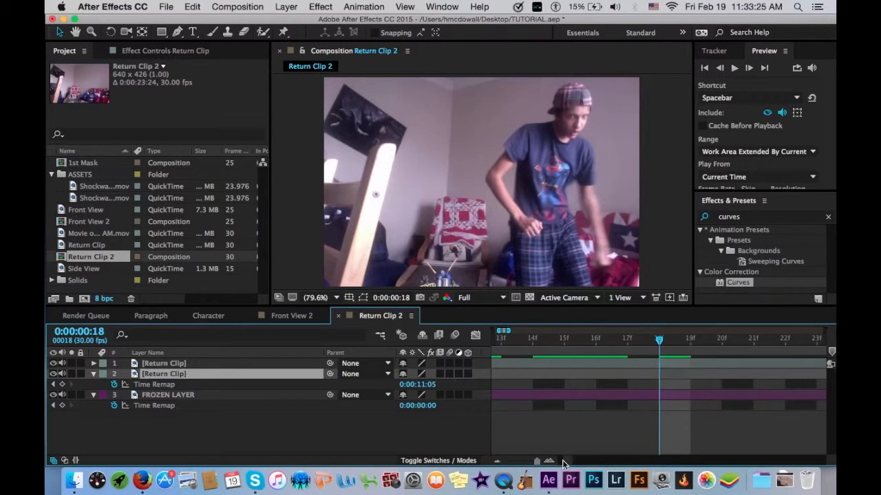
pyautogui.hscroll(-7, 527, 434)
pyautogui.hscroll(5, 527, 435)
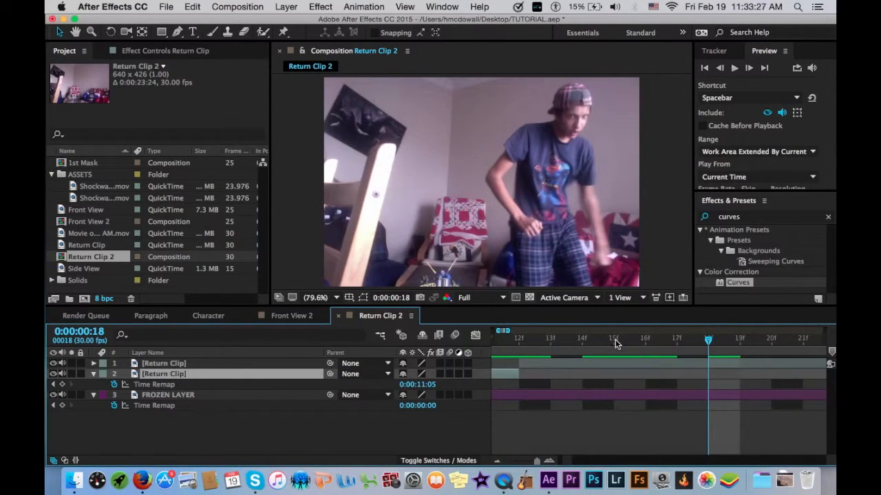
pyautogui.click(642, 344)
pyautogui.press('super+shift+d')
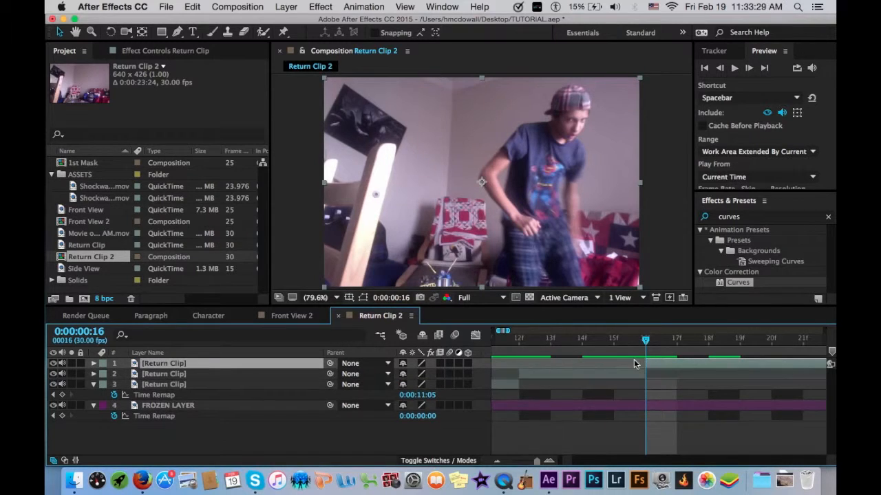
# Step: Rename the Return Clip segment between 0:00:00:12 and 0:00:00:16 as Motion Mask
pyautogui.click(522, 341)
pyautogui.click(559, 375)
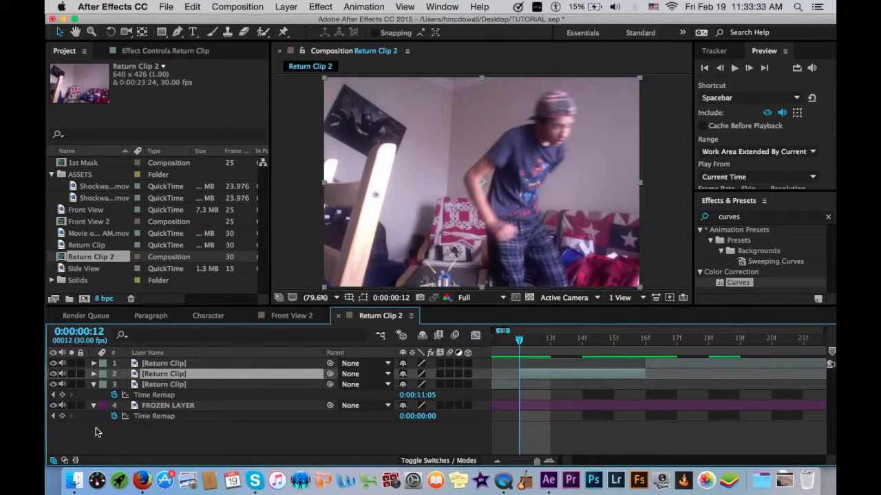
pyautogui.press('Return')
pyautogui.write('Motion Mask')
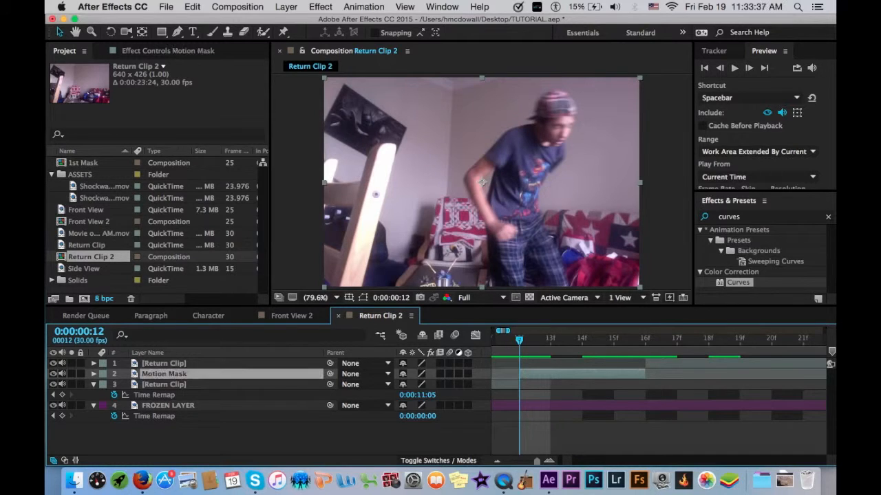
pyautogui.press('Return')
# Step: Rename the frozen first Return Clip segment as Return Mask
pyautogui.click(171, 382)
pyautogui.press('Return')
pyautogui.write('Retu')
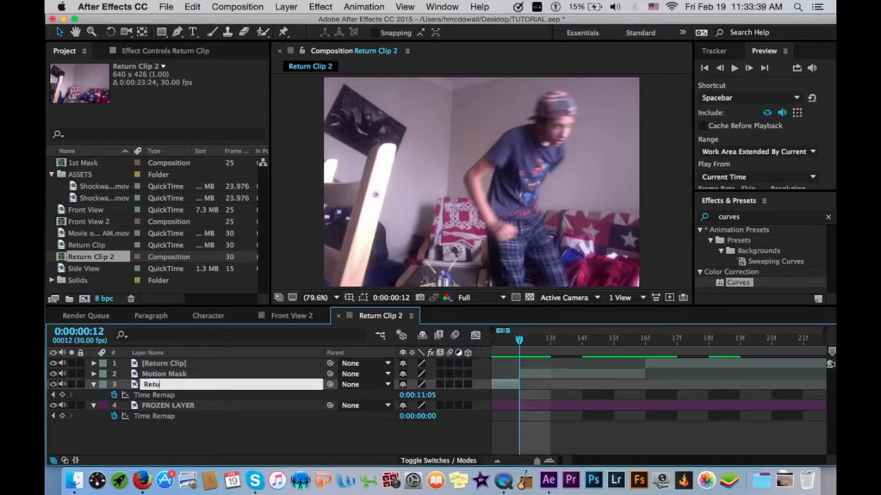
pyautogui.write('rn Mask')
pyautogui.press('Return')
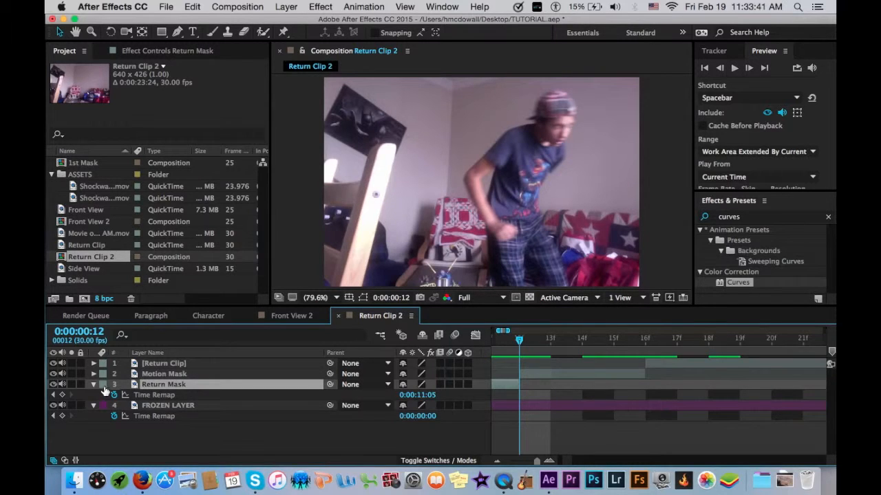
# Step: Set the label colour of the Return Mask layer to Red and of the Motion Mask layer to Yellow
pyautogui.click(103, 384)
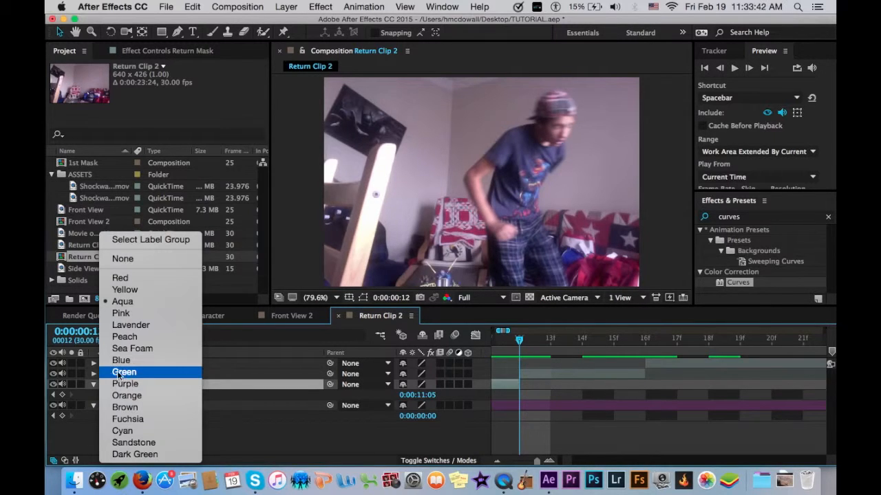
pyautogui.click(185, 278)
pyautogui.click(103, 374)
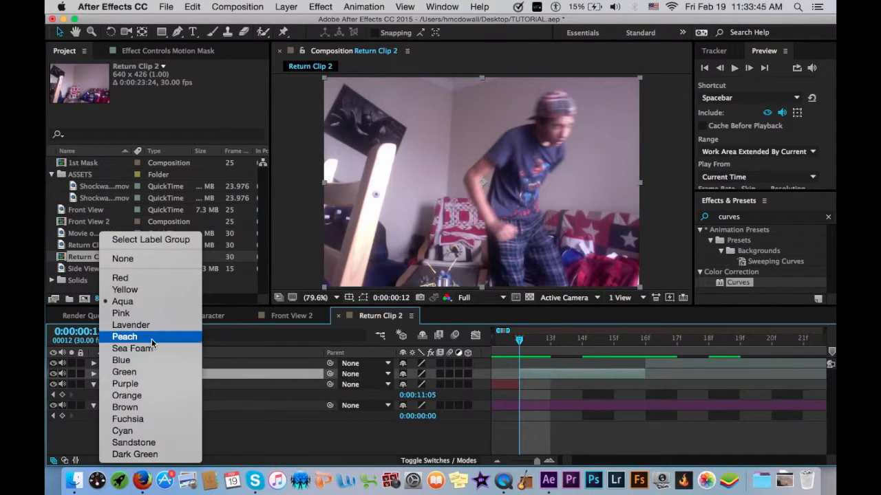
pyautogui.click(155, 291)
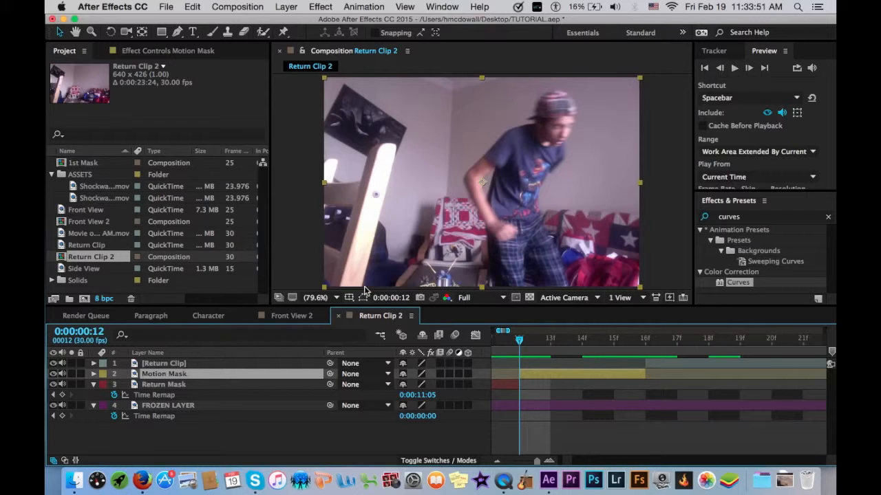
# Step: Start a Pen mask on Motion Mask at 0:00:00:12, tracing from below the frame up the man's leg, hand and bent arm
pyautogui.click(524, 283)
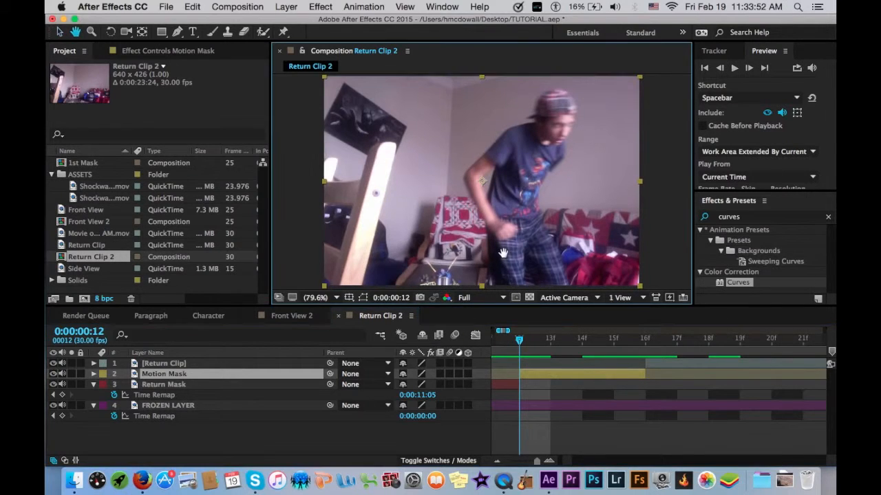
pyautogui.press('g')
pyautogui.click(487, 240)
pyautogui.click(487, 219)
pyautogui.click(482, 202)
pyautogui.click(474, 189)
pyautogui.click(469, 176)
pyautogui.click(463, 156)
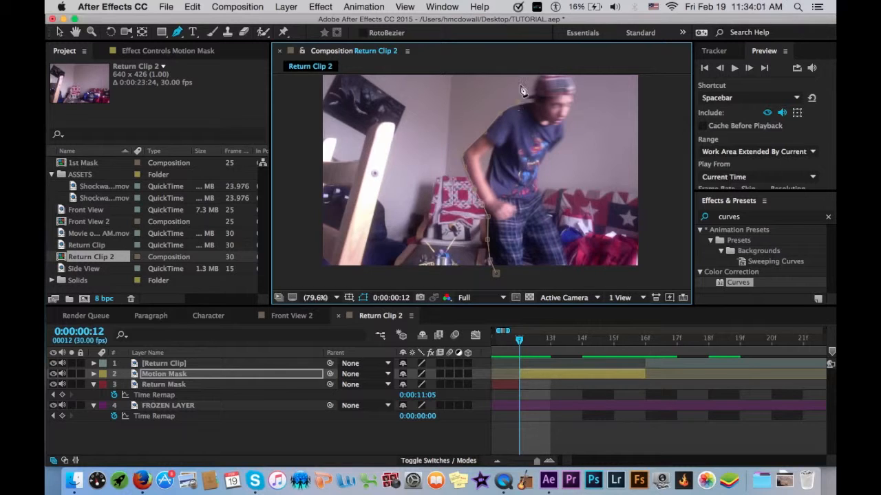
# Step: Continue the Motion Mask outline around the head and down the other side, closing it below the legs
pyautogui.moveTo(527, 84); pyautogui.dragTo(521, 94)
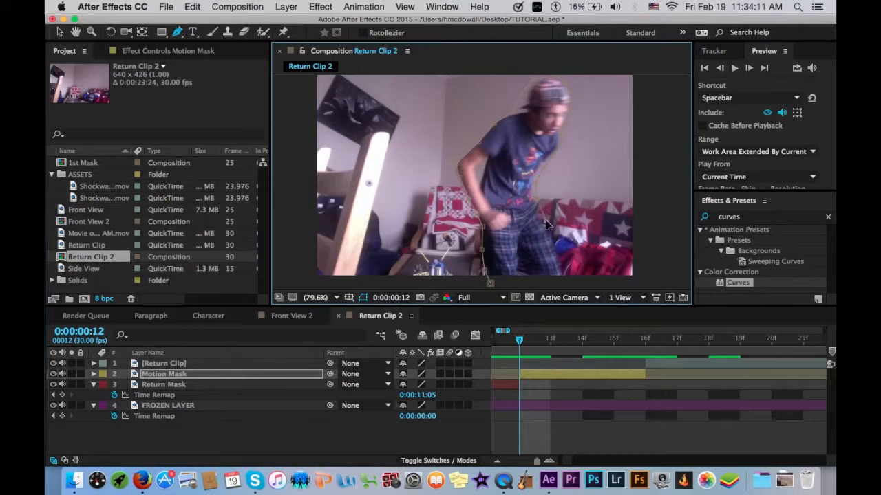
pyautogui.click(560, 247)
pyautogui.moveTo(560, 247); pyautogui.dragTo(559, 225)
pyautogui.click(563, 252)
pyautogui.click(557, 268)
pyautogui.click(489, 260)
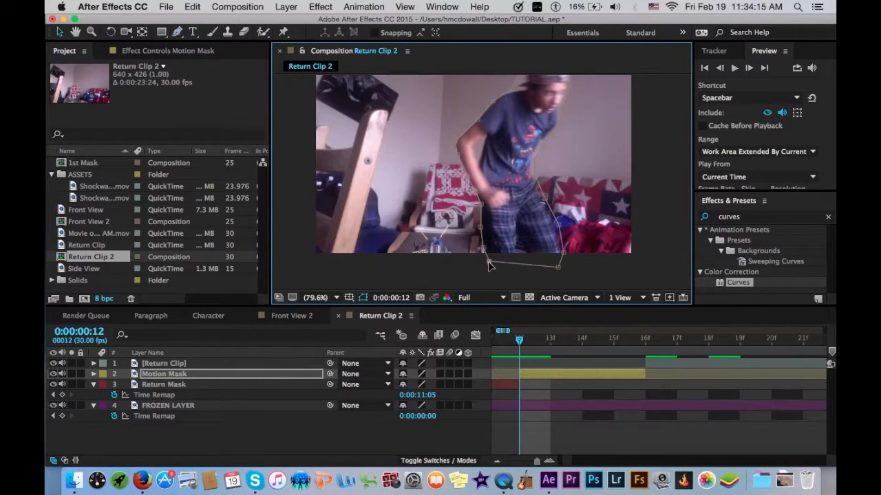
# Step: Keyframe the Motion Mask path at 0:00:00:12 and shift the outline onto the man at 0:00:00:13
pyautogui.press('m')
pyautogui.hotkey('alt', 'shift', 'm')
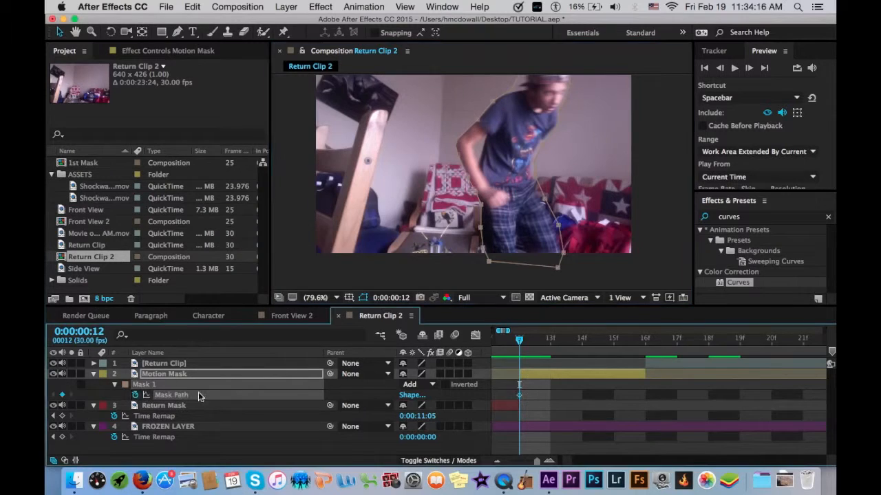
pyautogui.click(543, 335)
pyautogui.moveTo(558, 255); pyautogui.dragTo(565, 254)
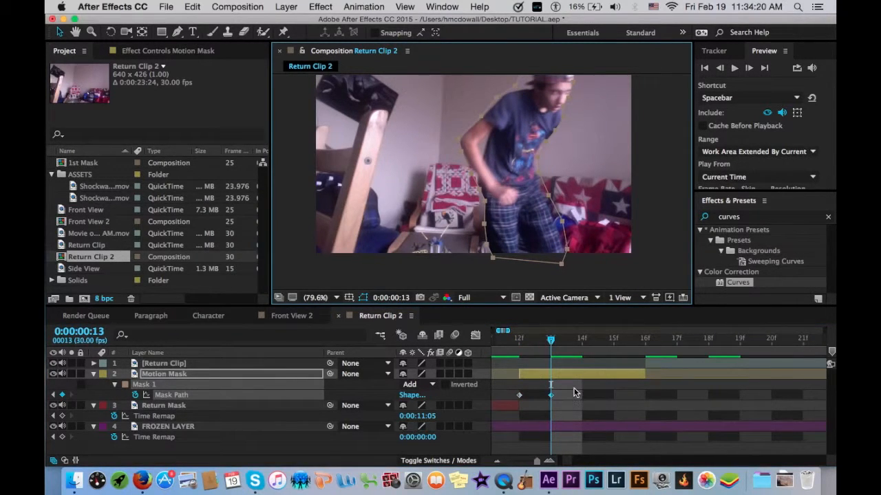
# Step: Move the Motion Mask outline to follow the man at 0:00:00:14 and refine its points around his arm
pyautogui.click(582, 340)
pyautogui.moveTo(567, 253); pyautogui.dragTo(573, 252)
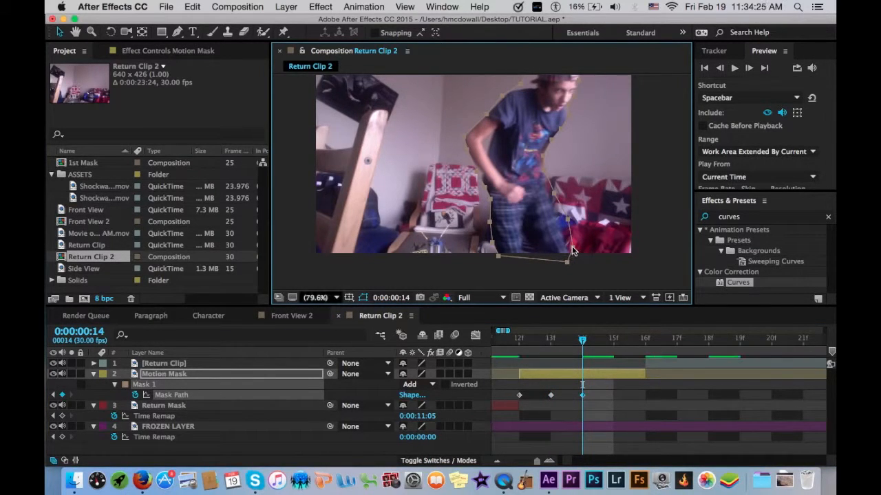
pyautogui.click(285, 373)
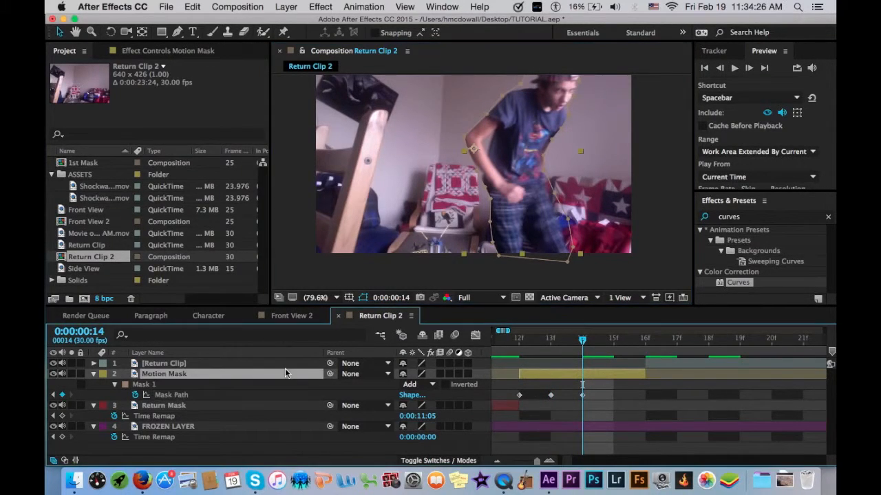
pyautogui.click(566, 122)
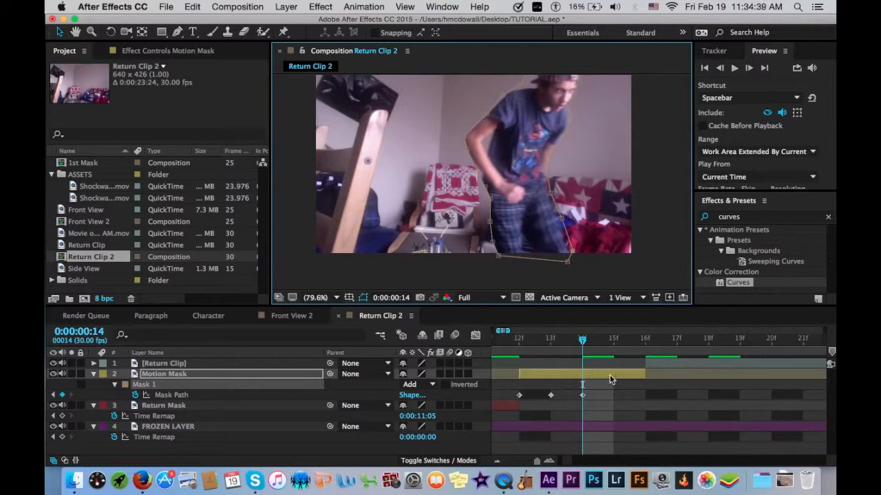
# Step: Adjust the Motion Mask points around the man's legs, arm and head to match him at 0:00:00:15
pyautogui.click(613, 351)
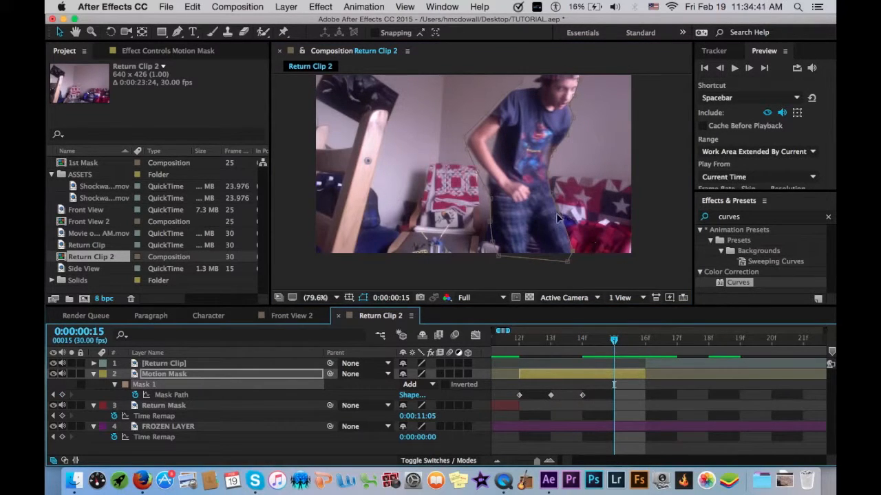
pyautogui.moveTo(572, 251); pyautogui.dragTo(580, 258)
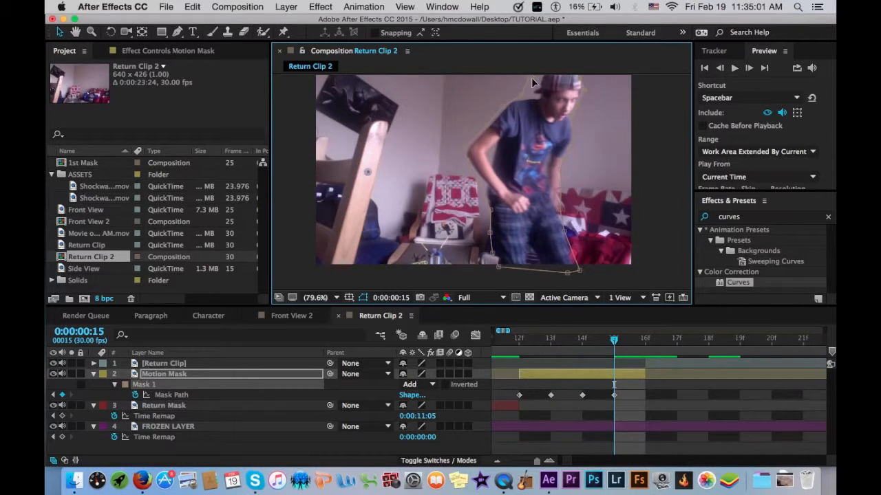
pyautogui.press('h')
pyautogui.moveTo(558, 106); pyautogui.dragTo(559, 126)
pyautogui.press('v')
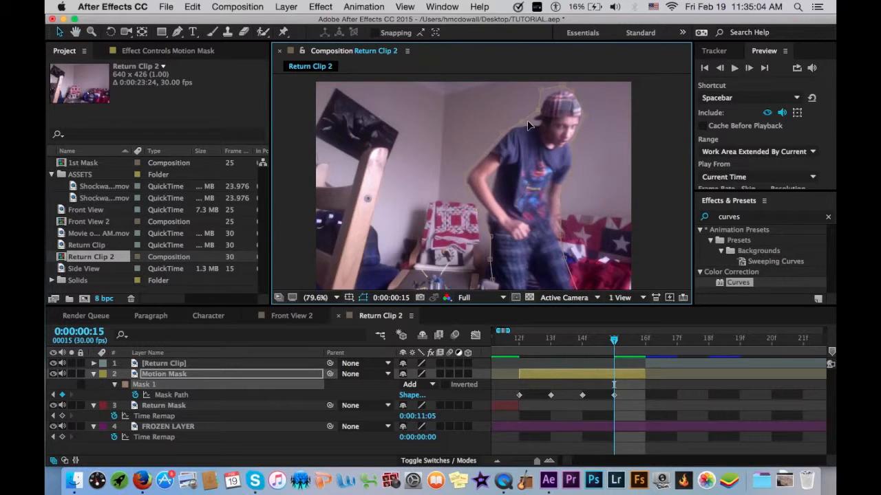
pyautogui.press('h')
pyautogui.moveTo(527, 229); pyautogui.dragTo(519, 191)
pyautogui.press('v')
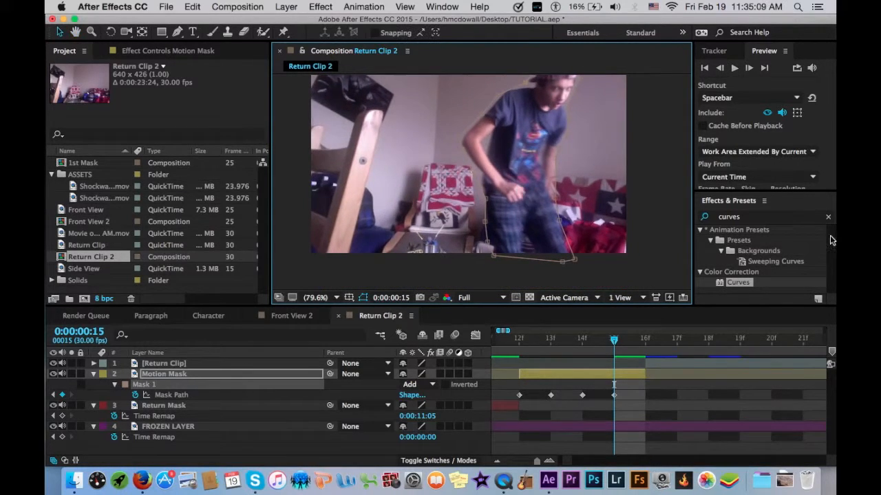
# Step: Hide the mask outlines in the viewer and set Motion Mask's mask feather to 5 pixels
pyautogui.click(362, 298)
pyautogui.press('f')
pyautogui.click(416, 395)
pyautogui.write('5')
pyautogui.press('Return')
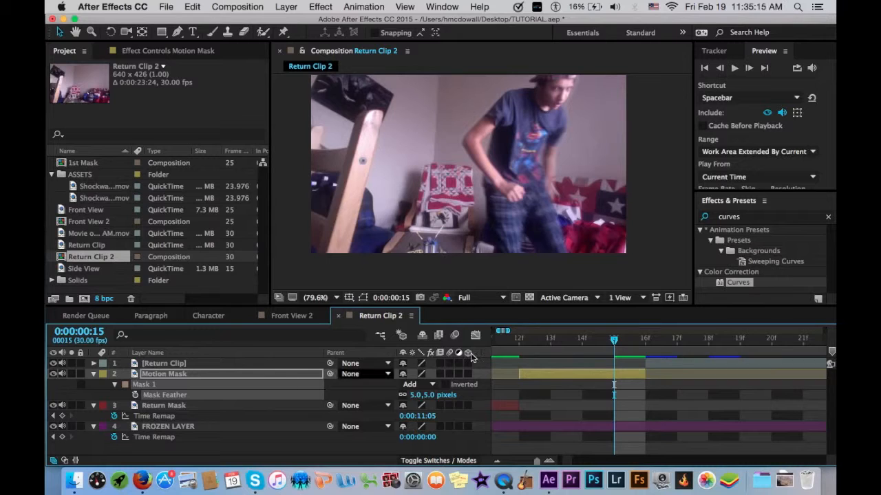
# Step: Enable motion blur for the Motion Mask layer and for the composition
pyautogui.click(449, 375)
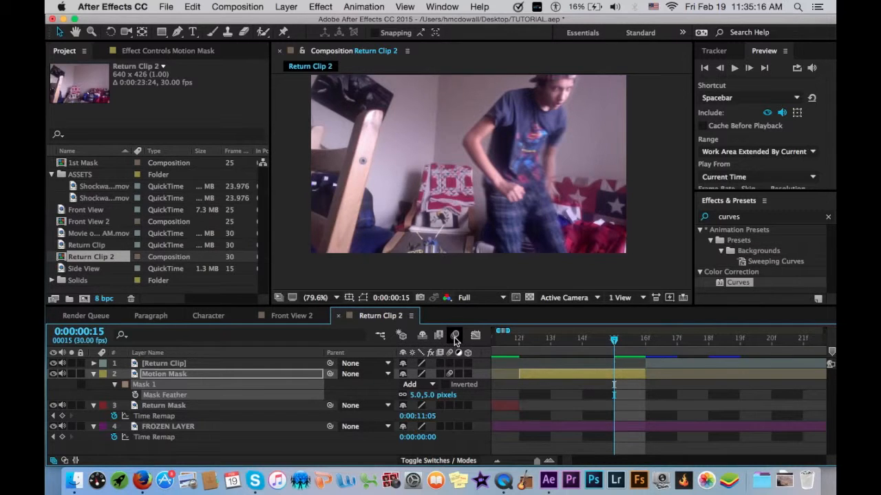
pyautogui.click(454, 335)
pyautogui.click(545, 341)
pyautogui.click(516, 341)
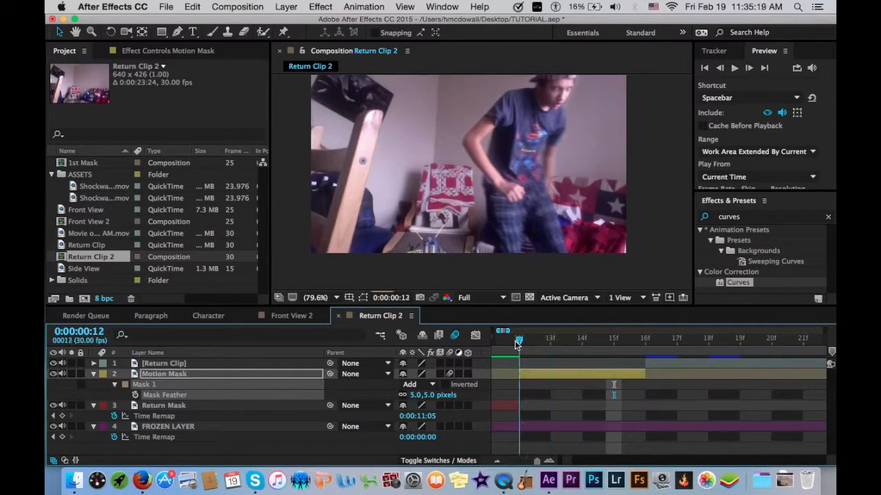
# Step: Collapse Motion Mask's properties, select the Return Mask layer and move the current time to 0:00:00:00
pyautogui.hscroll(-1, 517, 344)
pyautogui.click(540, 341)
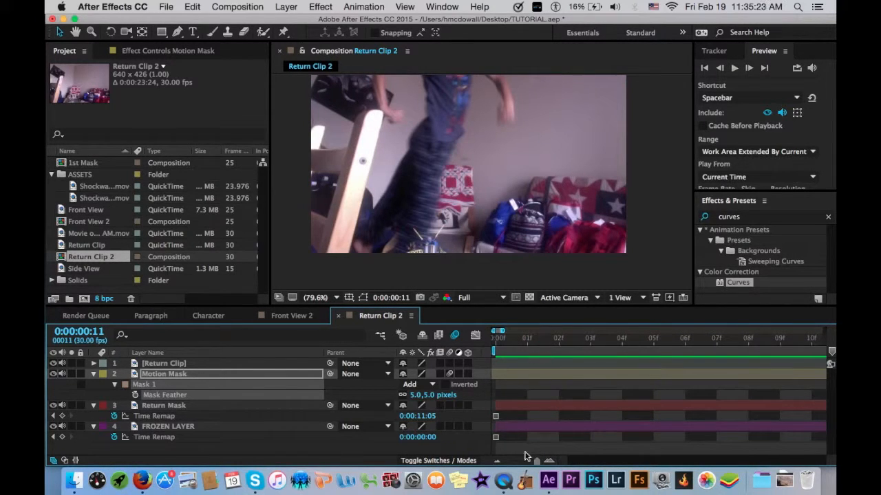
pyautogui.moveTo(537, 461); pyautogui.dragTo(480, 462)
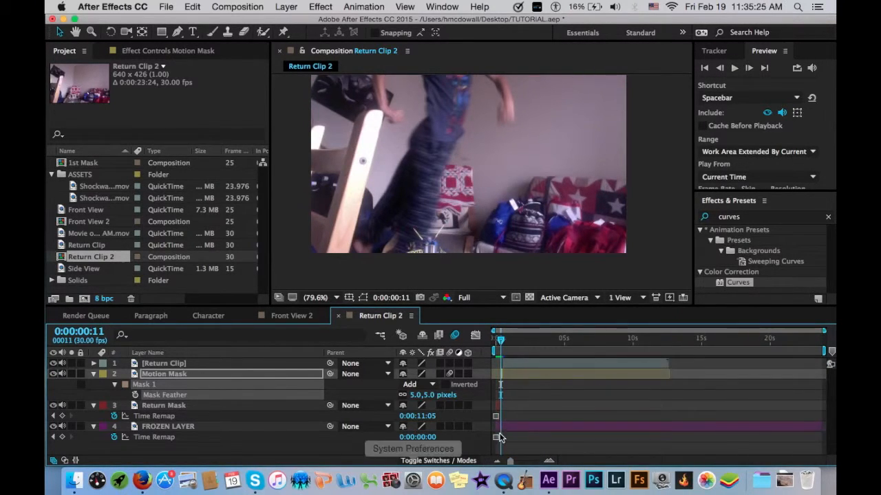
pyautogui.click(95, 375)
pyautogui.click(148, 384)
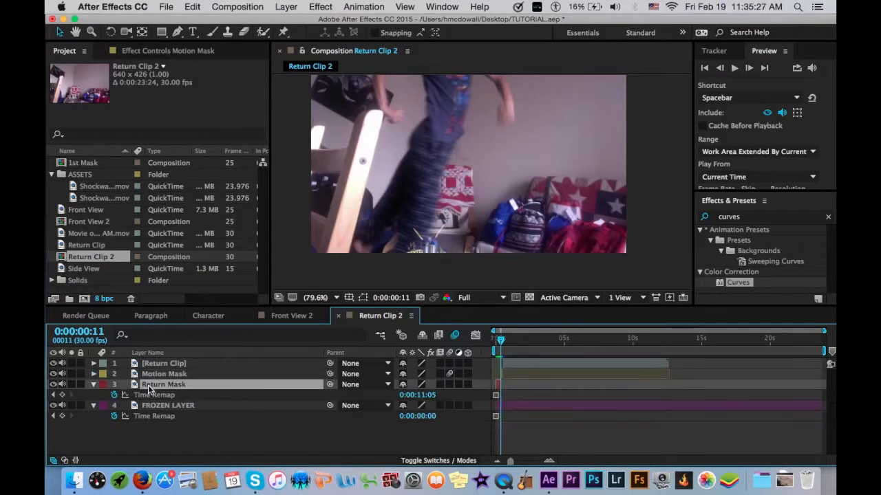
pyautogui.click(533, 462)
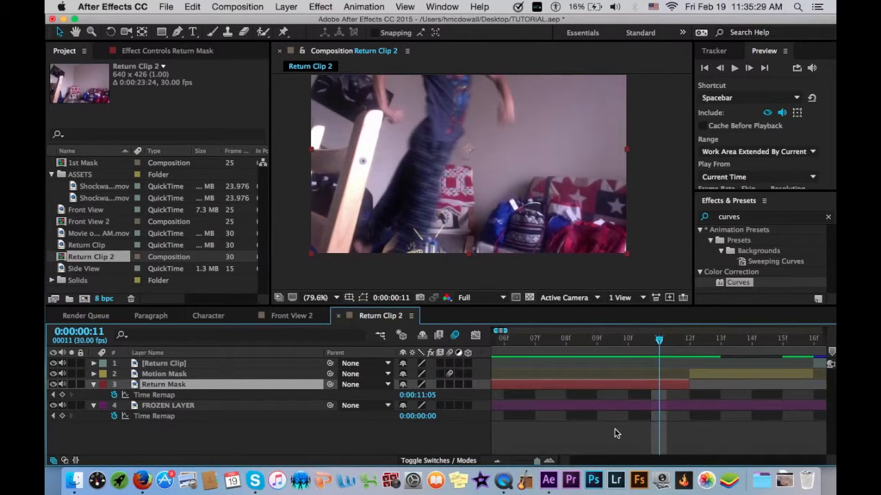
pyautogui.moveTo(687, 338); pyautogui.dragTo(498, 340)
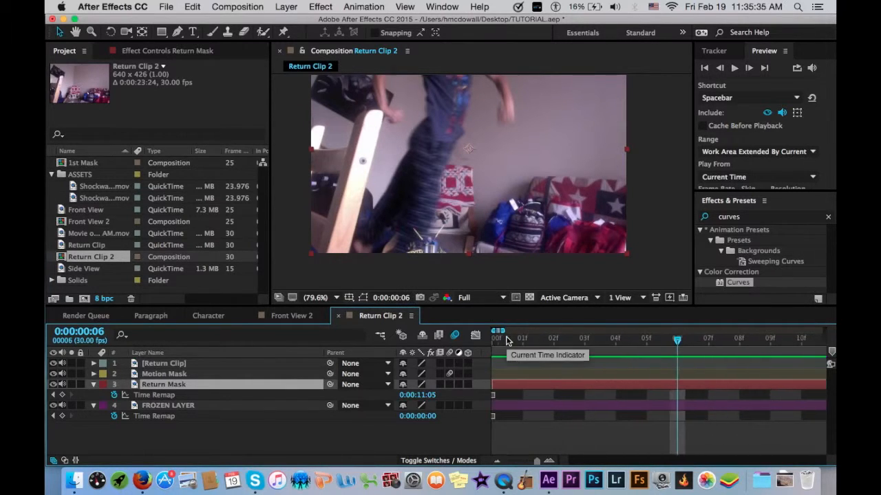
pyautogui.click(646, 340)
pyautogui.click(615, 340)
pyautogui.click(584, 340)
pyautogui.click(553, 339)
pyautogui.click(522, 339)
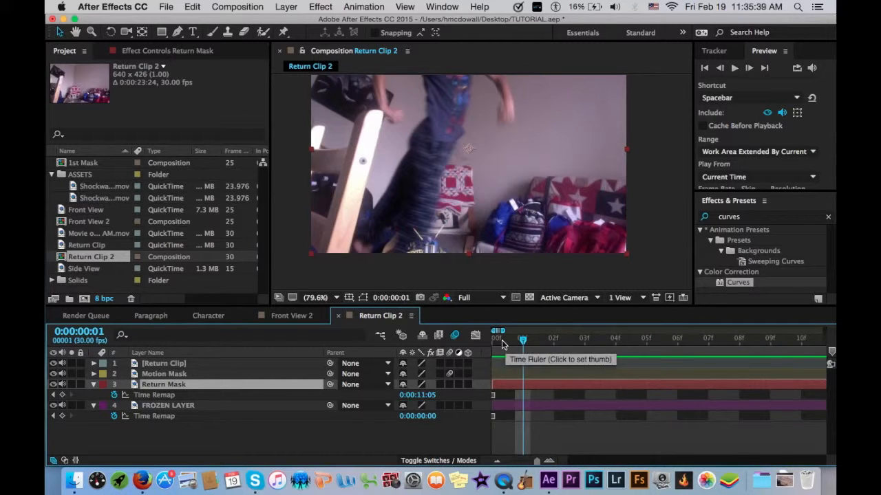
pyautogui.click(496, 340)
# Step: Start a Pen mask on Return Mask at 200% zoom, tracing the shoulder and the outer edge of the bent arm
pyautogui.press('h')
pyautogui.moveTo(479, 176); pyautogui.dragTo(488, 195)
pyautogui.press('g')
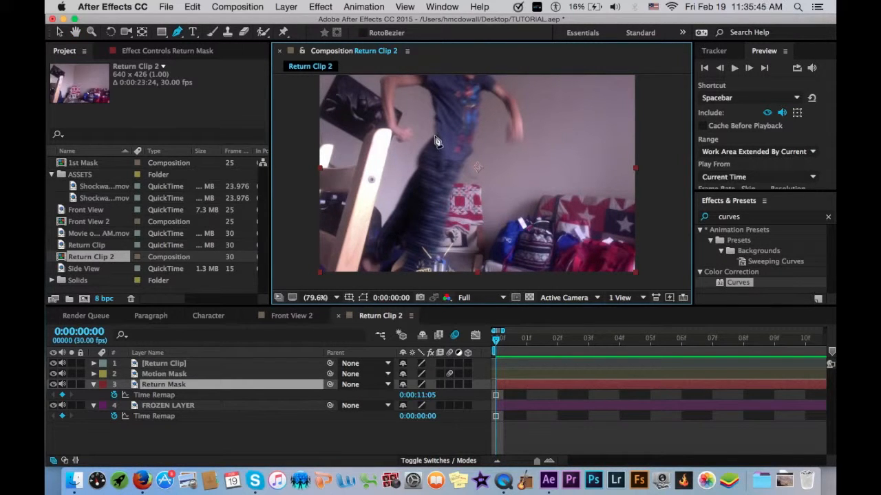
pyautogui.press('v')
pyautogui.scroll(2, 411, 130)
pyautogui.press('space')
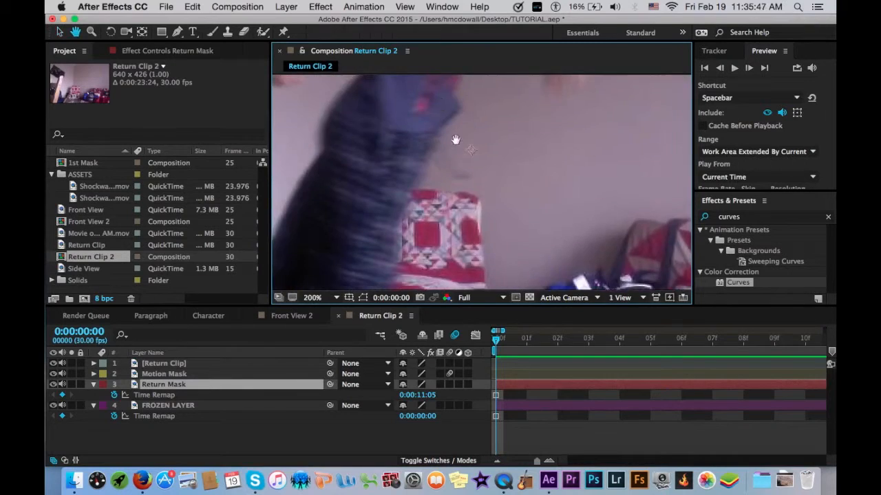
pyautogui.moveTo(442, 92); pyautogui.dragTo(503, 226)
pyautogui.press('g')
pyautogui.click(448, 159)
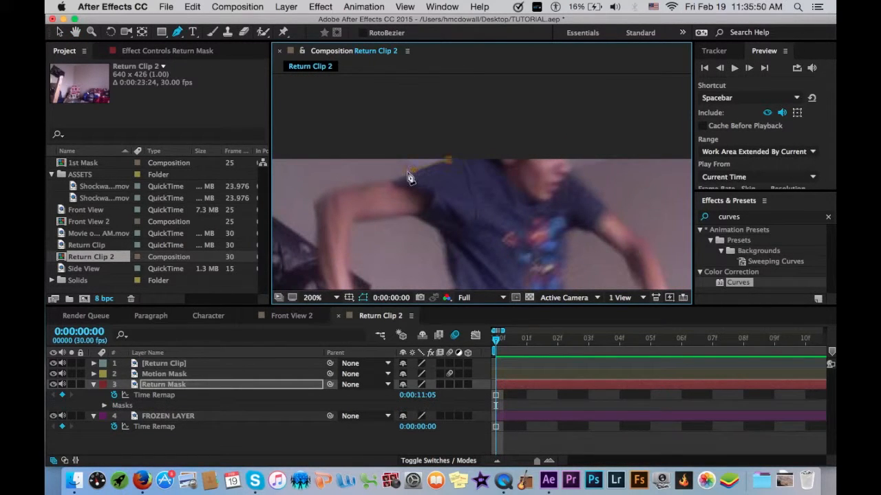
pyautogui.click(338, 186)
pyautogui.click(314, 205)
pyautogui.click(315, 239)
pyautogui.press('space')
pyautogui.moveTo(314, 241); pyautogui.dragTo(346, 149)
pyautogui.click(351, 178)
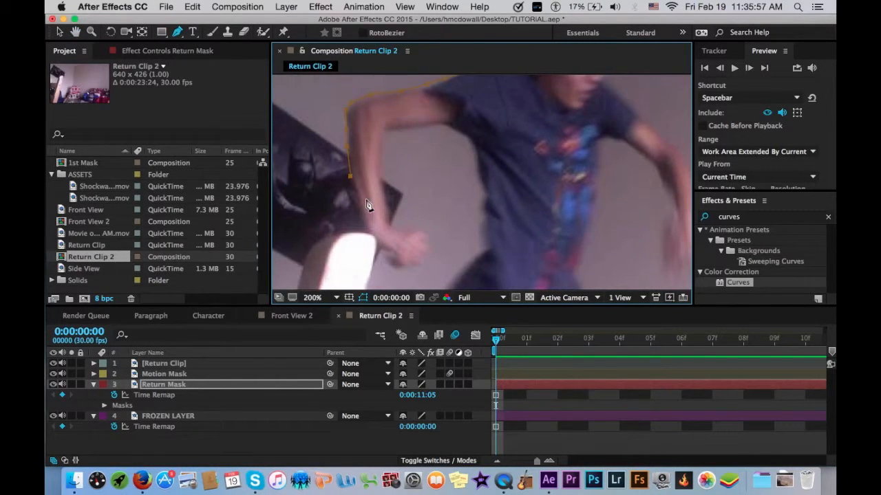
# Step: Continue the Return Mask outline down the forearm and around the fist
pyautogui.click(358, 209)
pyautogui.click(363, 228)
pyautogui.click(375, 234)
pyautogui.click(384, 255)
pyautogui.click(390, 270)
pyautogui.click(406, 272)
pyautogui.click(423, 266)
pyautogui.click(435, 249)
pyautogui.click(410, 227)
# Step: Trace the Return Mask outline back up the inside of the bent arm to the armpit
pyautogui.click(376, 162)
pyautogui.click(382, 139)
pyautogui.click(417, 129)
pyautogui.click(448, 125)
pyautogui.click(469, 141)
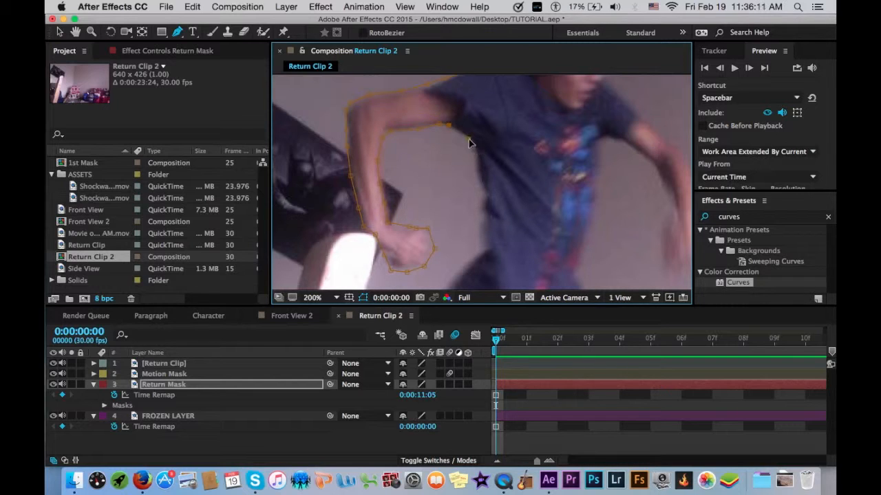
# Step: Continue the Return Mask outline down the side of the shirt to the waist
pyautogui.click(476, 162)
pyautogui.click(483, 192)
pyautogui.click(482, 217)
pyautogui.click(482, 239)
pyautogui.click(483, 252)
pyautogui.click(468, 265)
# Step: Trace the Return Mask outline around the hip and down the upper thigh
pyautogui.moveTo(449, 278); pyautogui.dragTo(539, 157)
pyautogui.click(538, 157)
pyautogui.click(529, 177)
pyautogui.click(528, 192)
pyautogui.click(527, 209)
pyautogui.click(501, 255)
# Step: Continue the Return Mask outline down the outer edge of the leg to the ankle
pyautogui.moveTo(501, 255); pyautogui.dragTo(578, 108)
pyautogui.click(564, 136)
pyautogui.click(544, 171)
pyautogui.click(525, 206)
pyautogui.click(508, 228)
pyautogui.click(501, 252)
pyautogui.moveTo(515, 206); pyautogui.dragTo(520, 94)
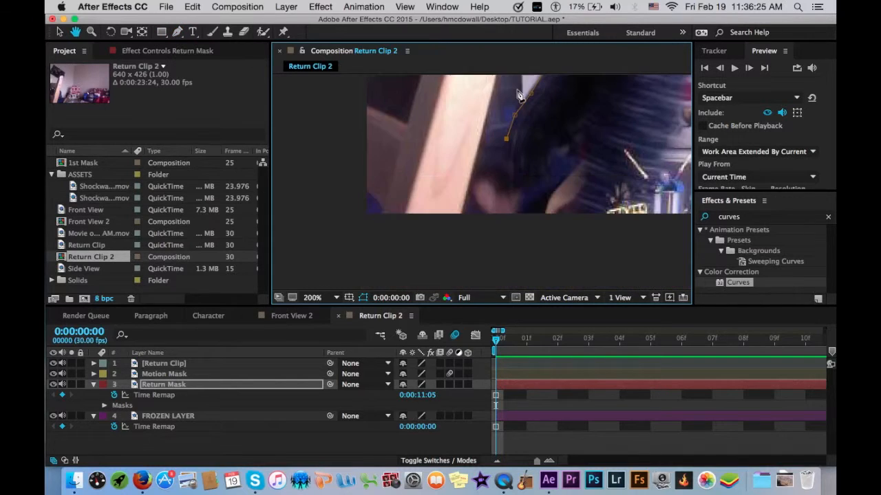
pyautogui.click(499, 160)
pyautogui.click(496, 181)
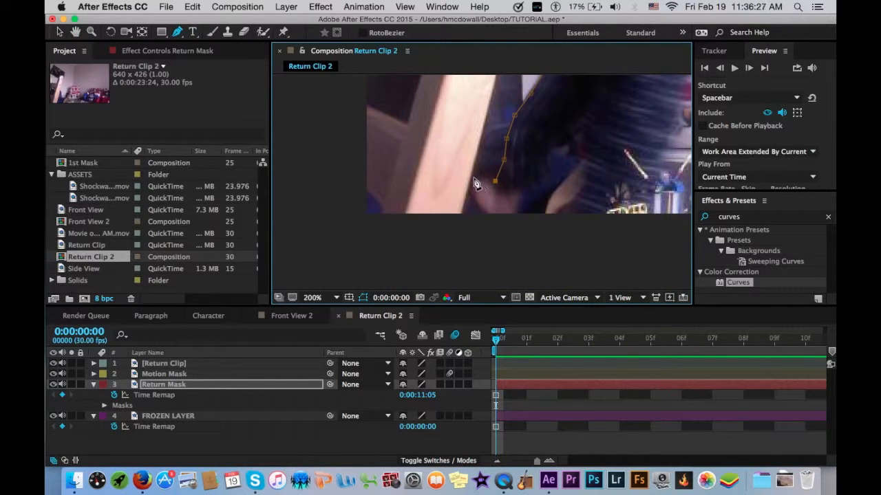
# Step: Trace the Return Mask outline around the blurred foot beside the wooden post, passing below the frame edge
pyautogui.click(472, 189)
pyautogui.click(482, 217)
pyautogui.click(514, 235)
pyautogui.click(522, 209)
pyautogui.click(531, 191)
pyautogui.click(548, 182)
# Step: Continue the Return Mask outline around the gap between the legs and below the second foot
pyautogui.click(553, 150)
pyautogui.click(569, 143)
pyautogui.click(583, 151)
pyautogui.click(587, 172)
pyautogui.click(578, 190)
pyautogui.click(554, 209)
pyautogui.click(540, 231)
pyautogui.moveTo(569, 231); pyautogui.dragTo(425, 244)
pyautogui.click(454, 231)
# Step: Trace the Return Mask outline around the small objects and thin stick in front of the trouser leg
pyautogui.click(458, 208)
pyautogui.click(468, 199)
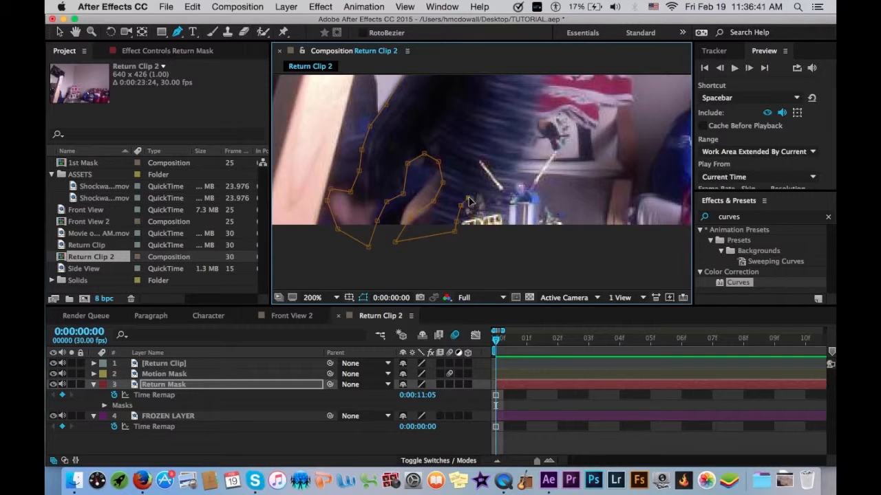
pyautogui.click(481, 194)
pyautogui.click(488, 199)
pyautogui.click(494, 188)
pyautogui.click(481, 162)
pyautogui.click(503, 185)
pyautogui.click(517, 171)
# Step: Continue the Return Mask outline up the edge of the trouser leg, from the stick to below the shirt hem
pyautogui.moveTo(530, 146); pyautogui.dragTo(498, 242)
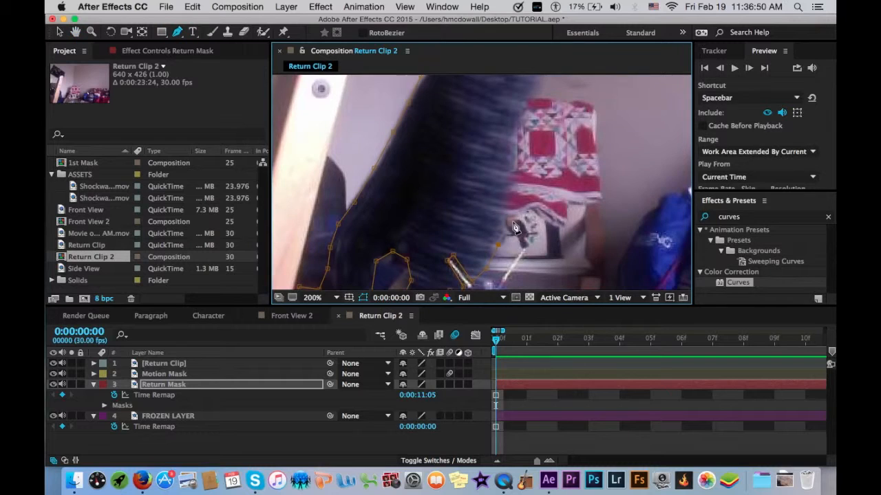
pyautogui.click(514, 145)
pyautogui.moveTo(517, 146); pyautogui.dragTo(498, 233)
pyautogui.click(530, 142)
pyautogui.moveTo(531, 142); pyautogui.dragTo(497, 210)
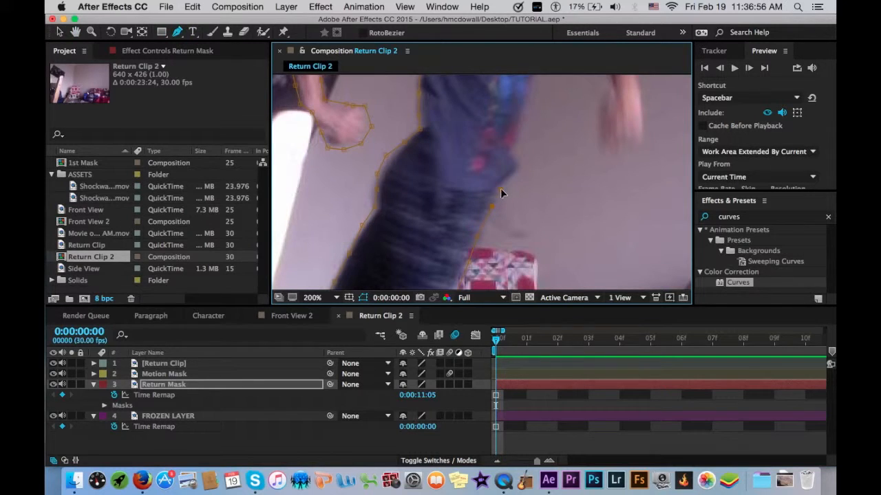
# Step: Trace the Return Mask outline around the shirt hem and up the front of the shirt to the armpit
pyautogui.click(520, 172)
pyautogui.click(522, 122)
pyautogui.moveTo(549, 129); pyautogui.dragTo(550, 200)
pyautogui.click(528, 163)
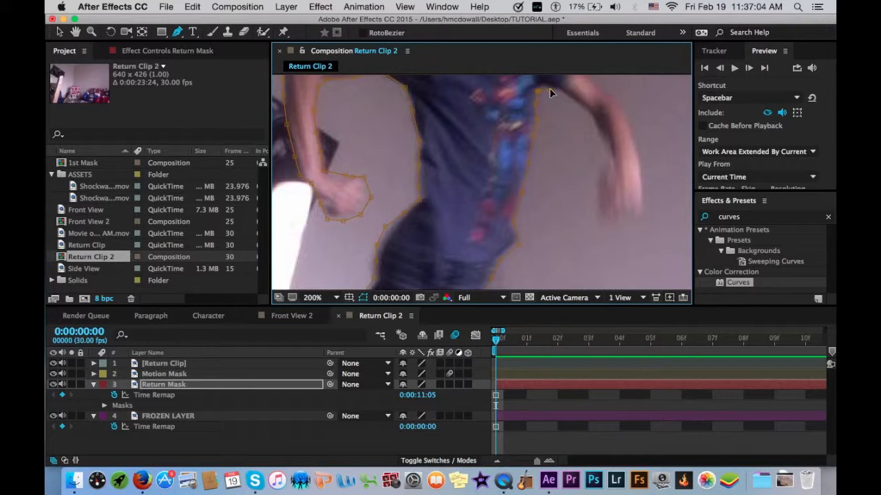
# Step: Trace the Return Mask outline along the underside of the forward arm, around the blurred hand, and back up to the shoulder
pyautogui.click(595, 122)
pyautogui.click(603, 143)
pyautogui.click(601, 184)
pyautogui.click(603, 223)
pyautogui.click(644, 221)
pyautogui.click(633, 136)
pyautogui.press('space')
pyautogui.moveTo(622, 129); pyautogui.dragTo(623, 150)
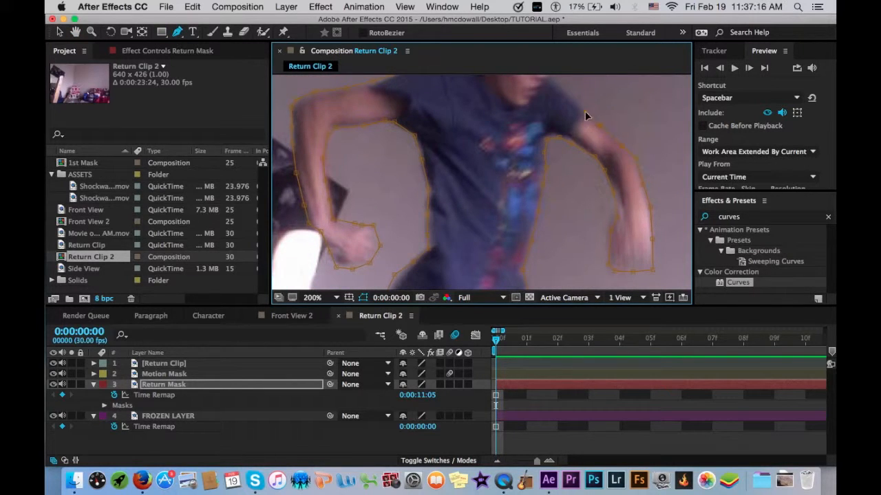
pyautogui.press('space')
pyautogui.moveTo(612, 124); pyautogui.dragTo(624, 178)
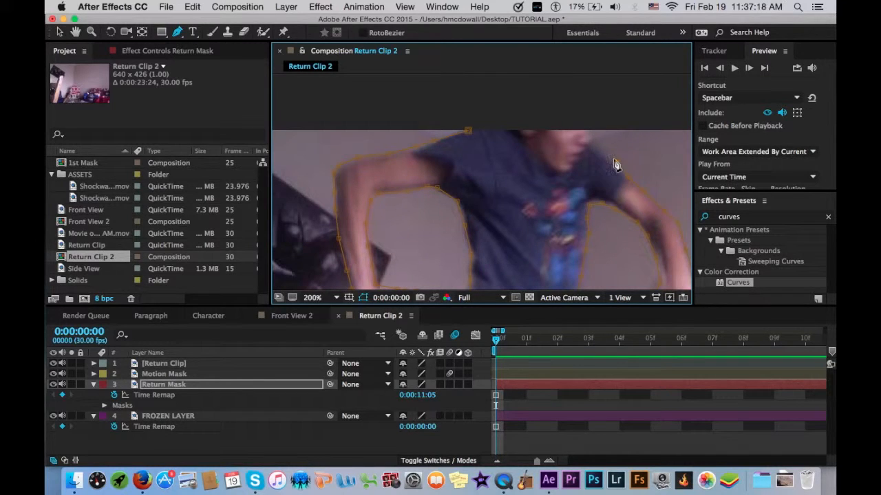
# Step: Carry the Return Mask outline over the head above the frame edge and close it at its starting point
pyautogui.click(598, 120)
pyautogui.click(530, 118)
pyautogui.click(486, 118)
pyautogui.click(468, 130)
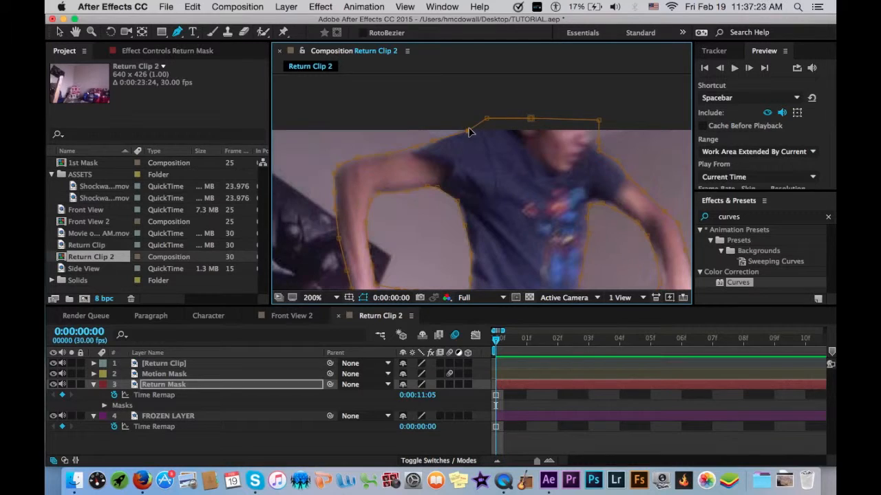
# Step: Hide the mask outline in the viewer and set the Return Mask layer's Mask Feather to 5 pixels
pyautogui.press('v')
pyautogui.click(363, 297)
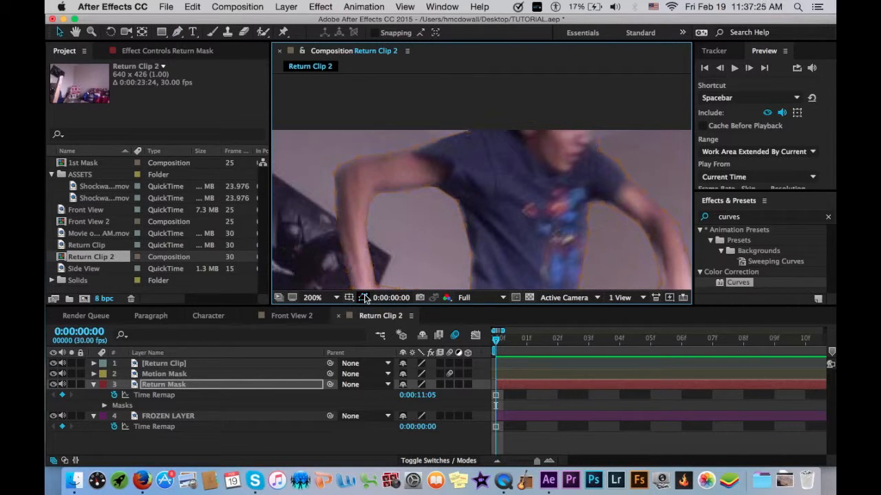
pyautogui.press('f')
pyautogui.click(416, 398)
pyautogui.click(418, 396)
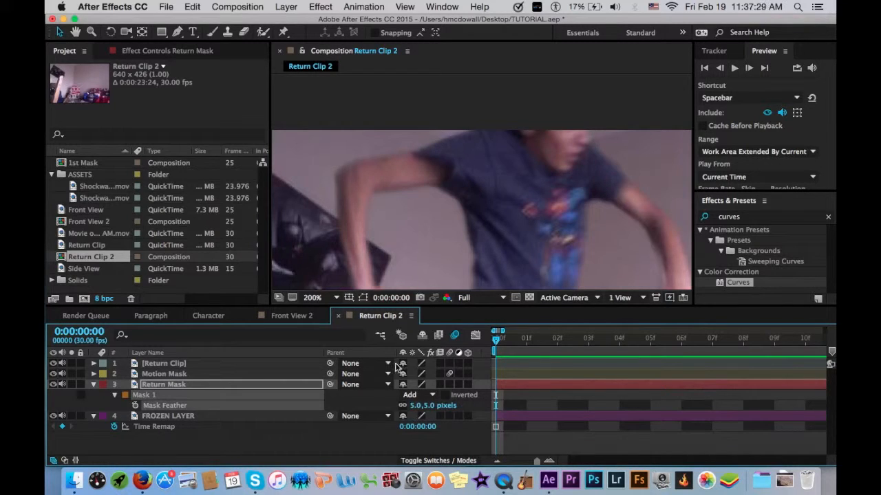
# Step: Enable motion blur on the Return Mask layer and fit the whole composition in the viewer
pyautogui.click(449, 384)
pyautogui.click(324, 297)
pyautogui.click(347, 271)
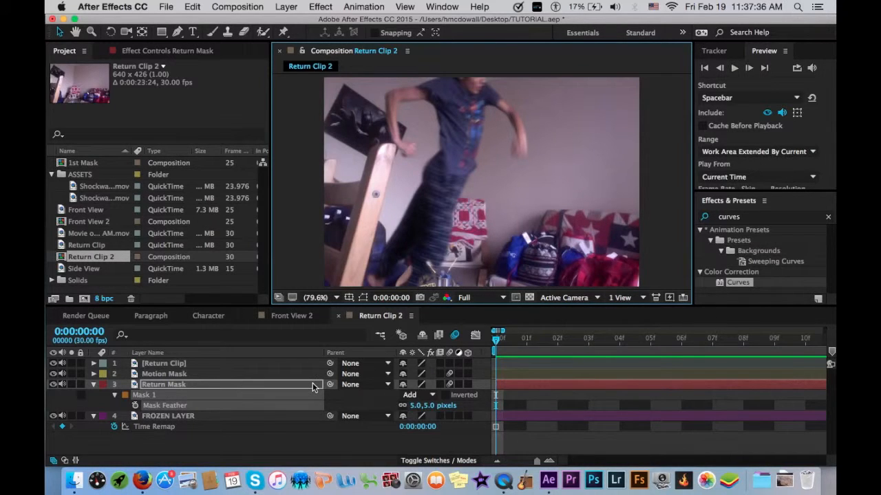
# Step: Add starting keyframes for the Return Mask layer's Mask Path, Rotation and Position at 0:00:00:00
pyautogui.press('m')
pyautogui.click(135, 406)
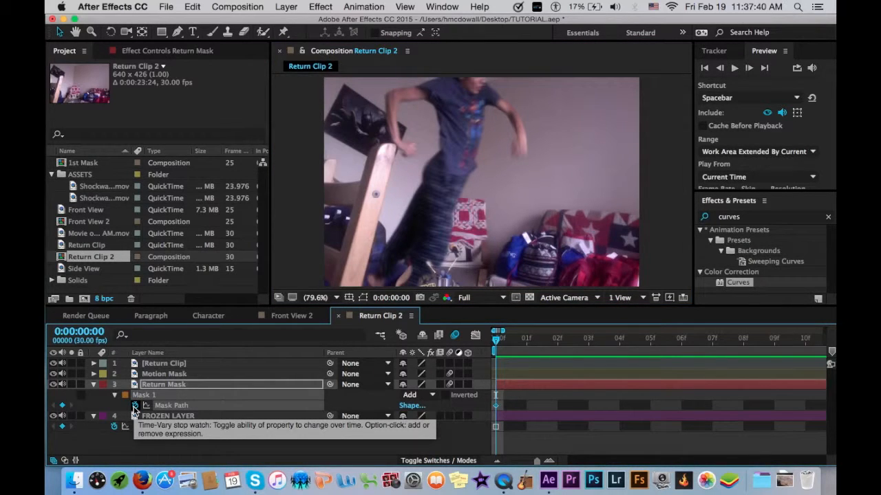
pyautogui.hotkey('shift', 'r')
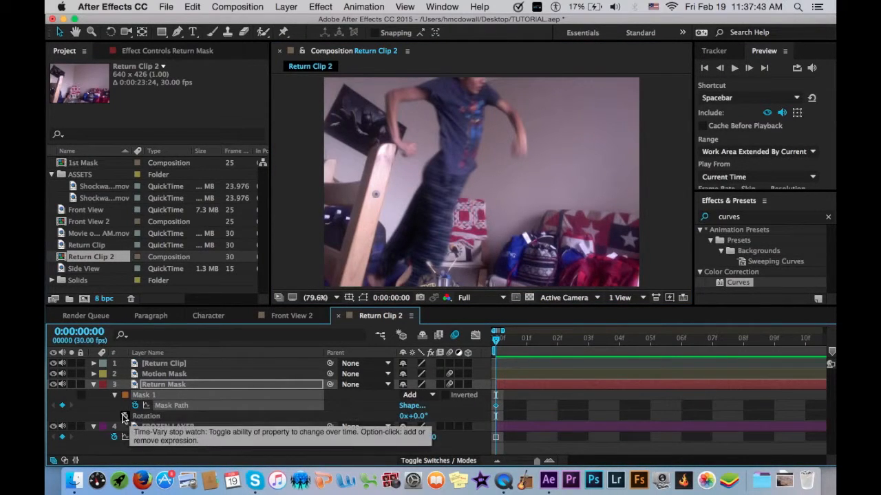
pyautogui.click(125, 416)
pyautogui.hotkey('shift', 'p')
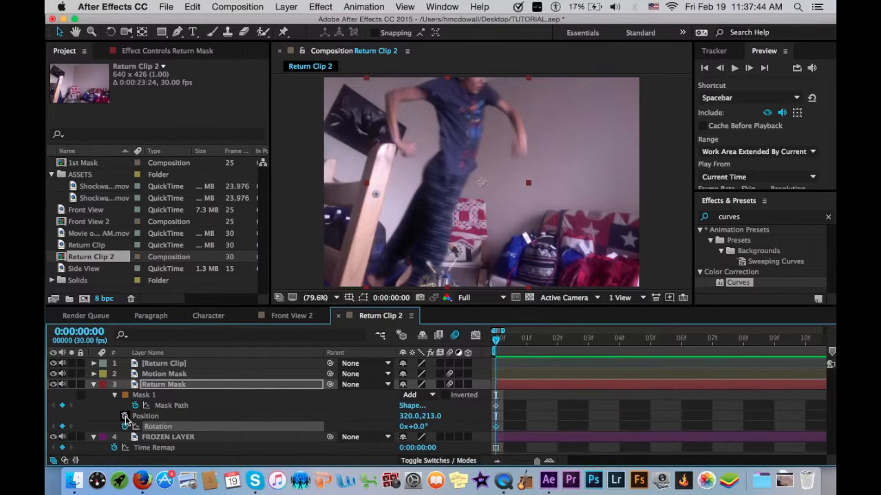
pyautogui.click(124, 416)
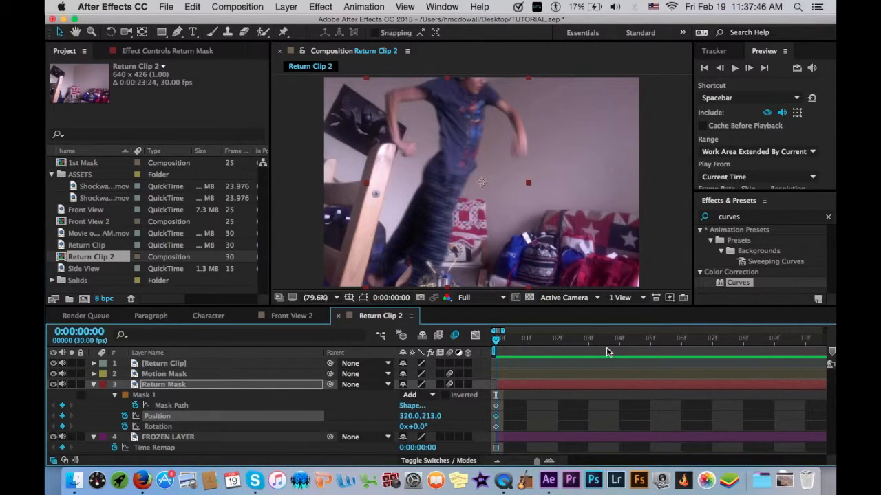
# Step: At 0:00:00:04, keyframe the Return Mask layer's Position at 374, 245 and its Rotation at 7°
pyautogui.click(635, 341)
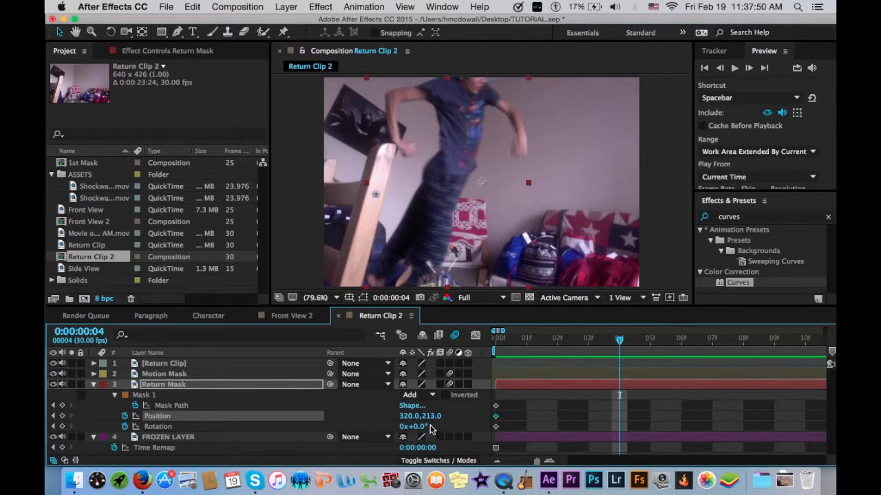
pyautogui.moveTo(411, 417); pyautogui.dragTo(447, 410)
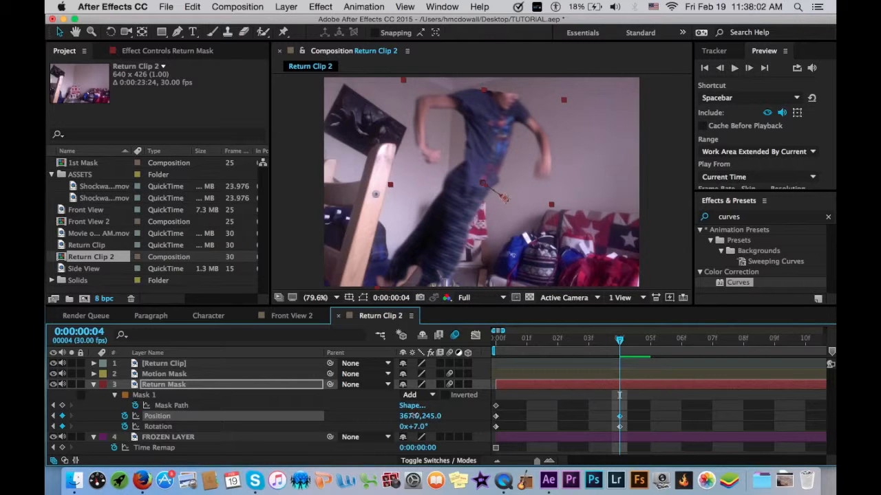
pyautogui.moveTo(413, 417); pyautogui.dragTo(417, 418)
# Step: At 0:00:00:08, keyframe Return Mask's Position at 398, 282 and Rotation at 2°, and preview the movement from the start
pyautogui.scroll(-5, 543, 420)
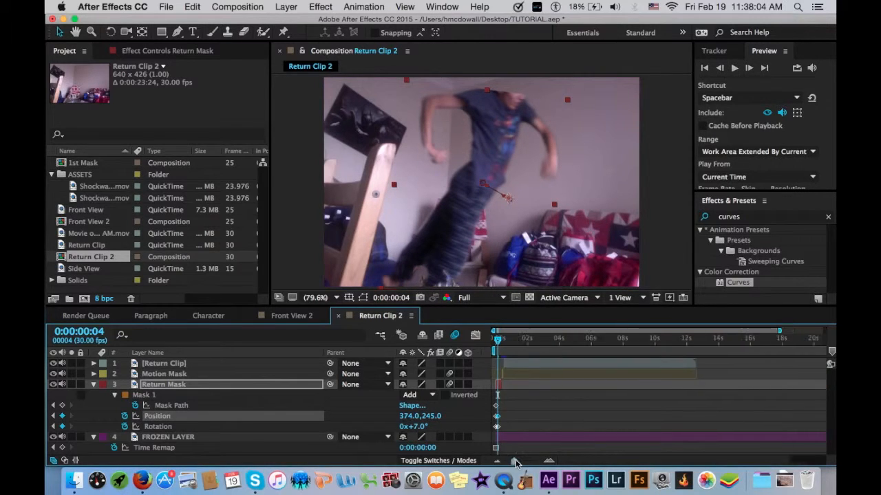
pyautogui.moveTo(500, 342); pyautogui.dragTo(502, 339)
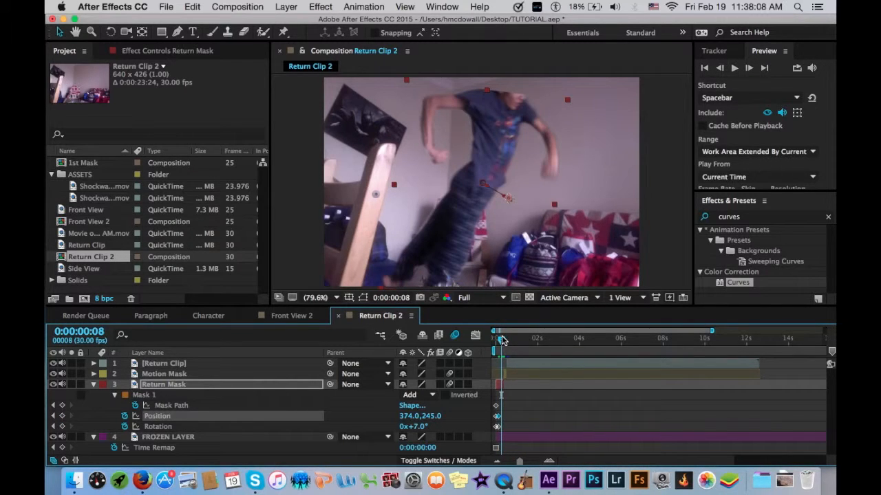
pyautogui.moveTo(433, 416)
pyautogui.mouseDown()
pyautogui.moveTo(447, 415)
pyautogui.moveTo(417, 417)
pyautogui.moveTo(429, 417)
pyautogui.mouseUp()
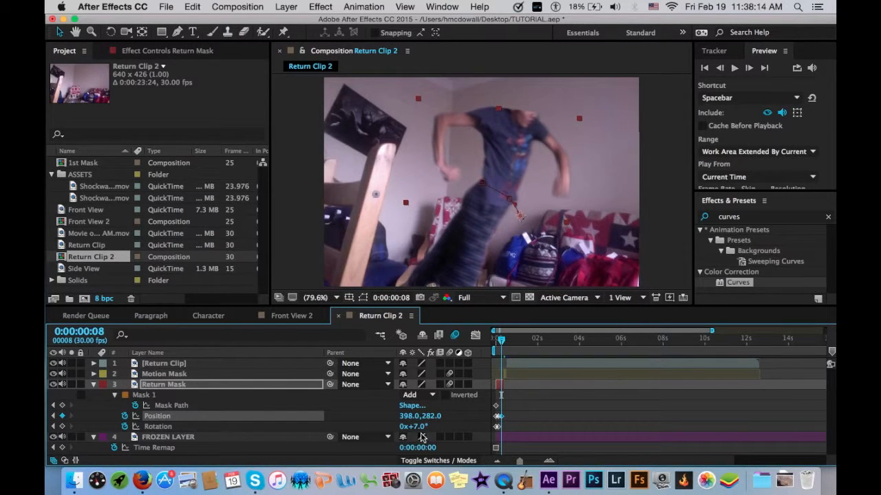
pyautogui.moveTo(412, 426); pyautogui.dragTo(420, 429)
pyautogui.click(494, 338)
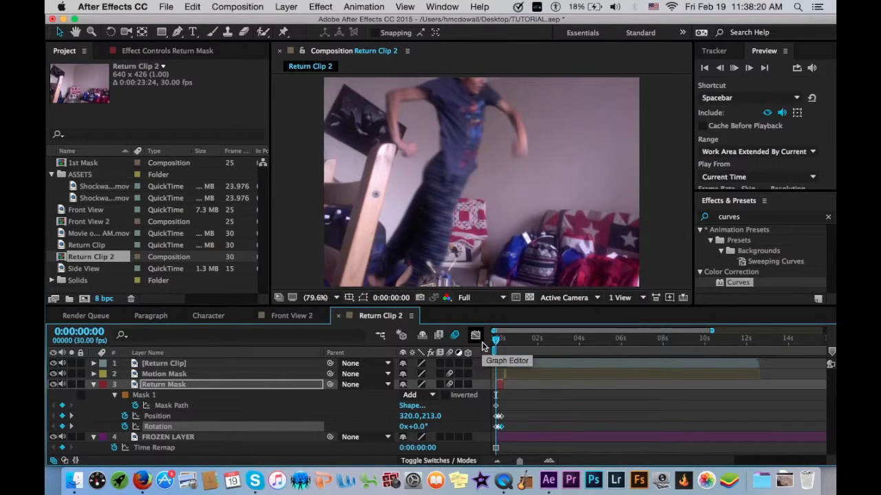
pyautogui.press('space')
pyautogui.moveTo(496, 343)
pyautogui.mouseDown()
pyautogui.moveTo(510, 346)
pyautogui.moveTo(496, 344)
pyautogui.mouseUp()
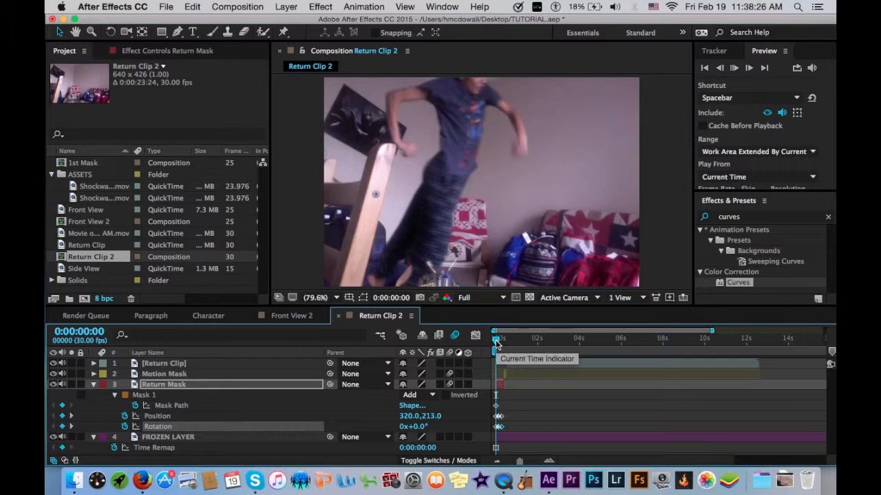
pyautogui.press('space')
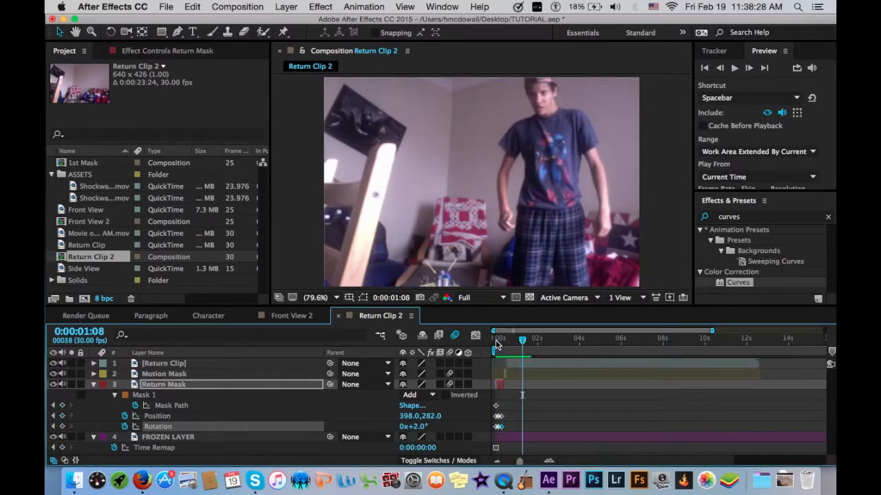
pyautogui.press('space')
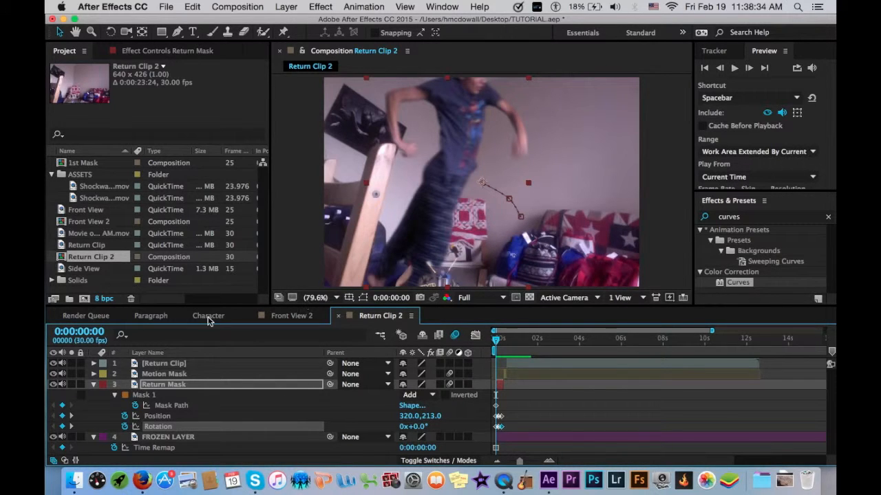
# Step: Pre-compose the Return Mask layer as RETURN MASK with all attributes moved into it, and set its label color to Red
pyautogui.press('super+shift+c')
pyautogui.write('RETURN MASK')
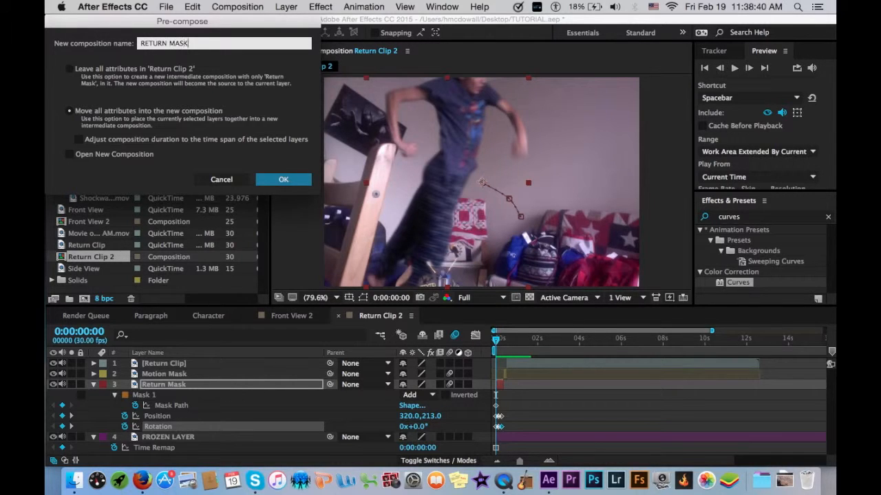
pyautogui.press('Return')
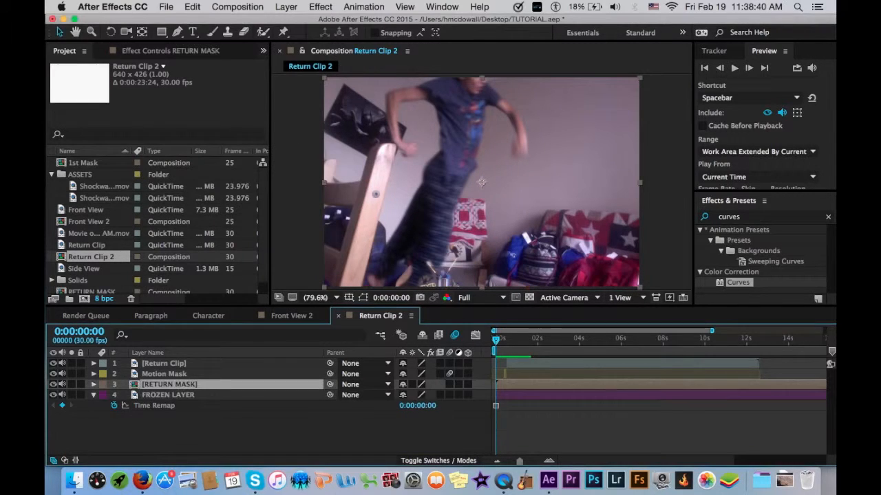
pyautogui.click(101, 384)
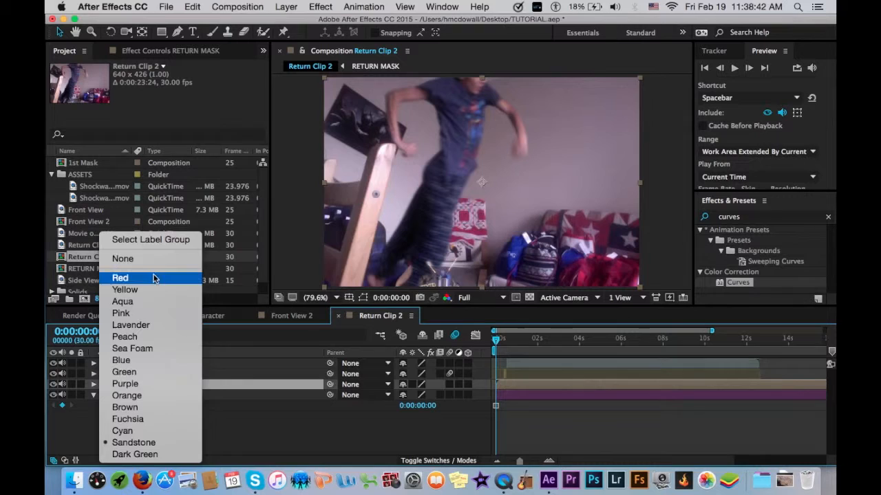
pyautogui.click(121, 278)
# Step: Time-stretch the RETURN MASK layer with a stretch factor of 15 and preview the faster movement
pyautogui.click(286, 6)
pyautogui.moveTo(343, 154)
pyautogui.click(468, 174)
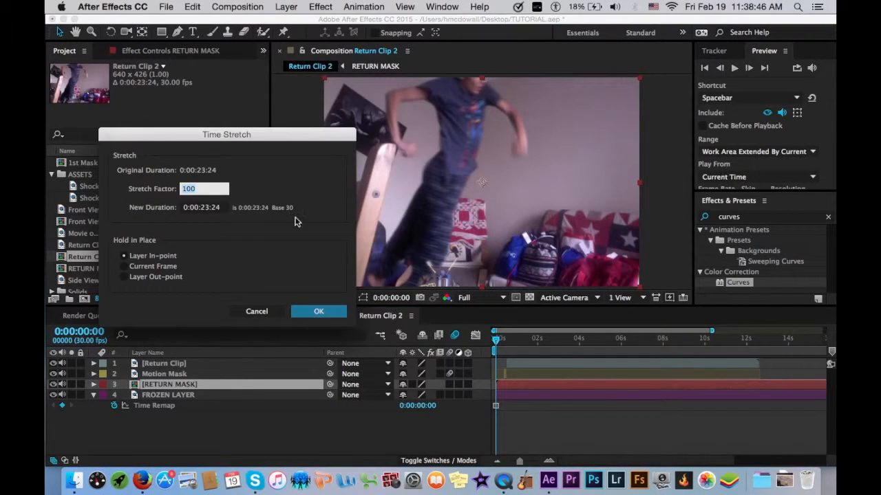
pyautogui.write('15')
pyautogui.press('Return')
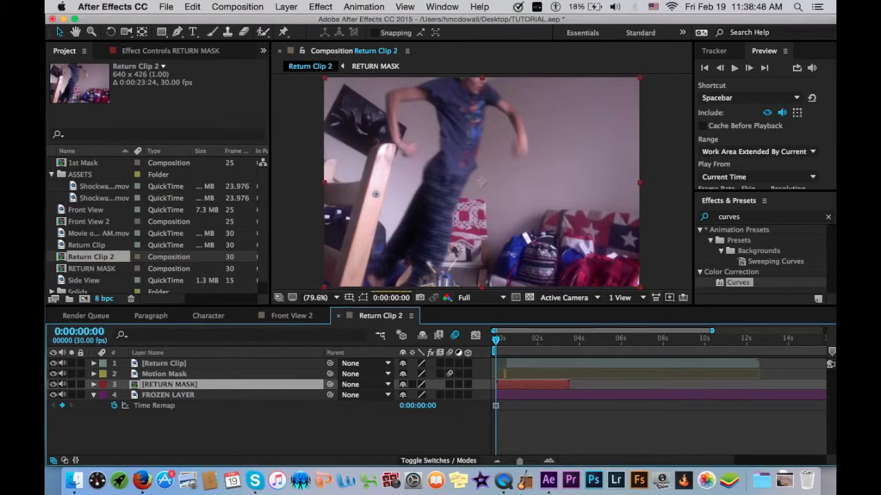
pyautogui.press('space')
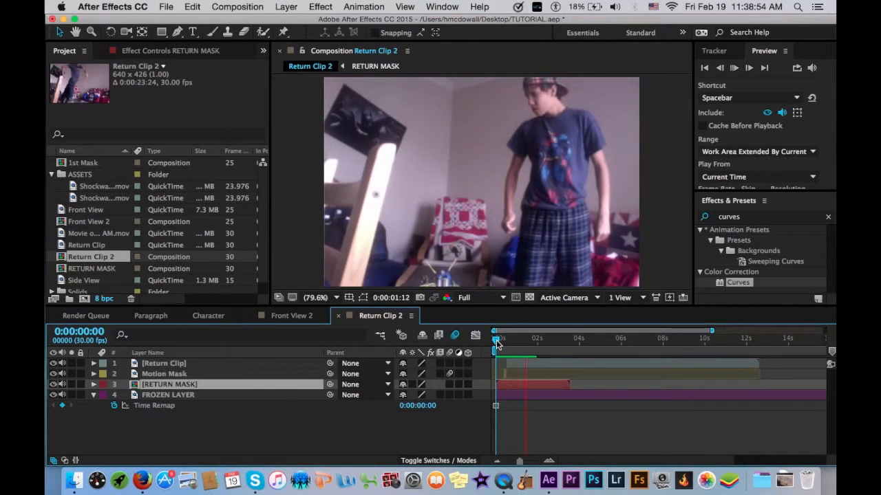
pyautogui.press('space')
pyautogui.press('space')
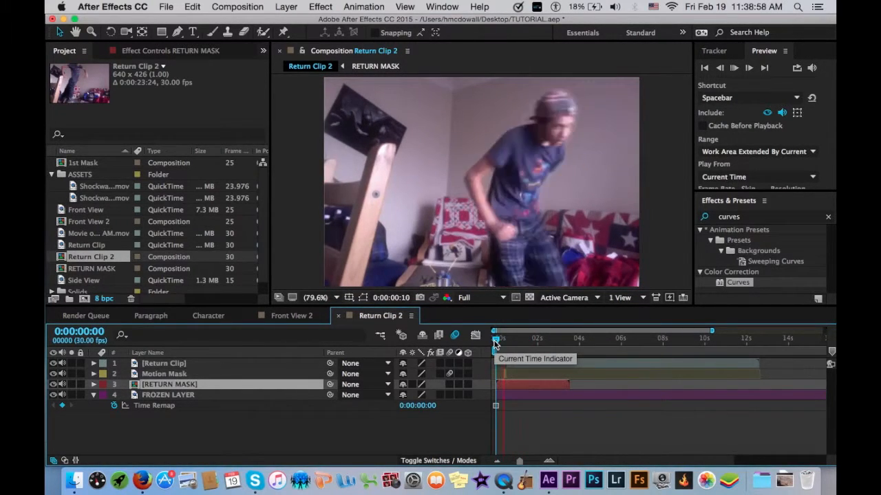
pyautogui.press('space')
# Step: Set the RETURN MASK layer's time stretch factor to 25 and preview the new speed
pyautogui.click(287, 7)
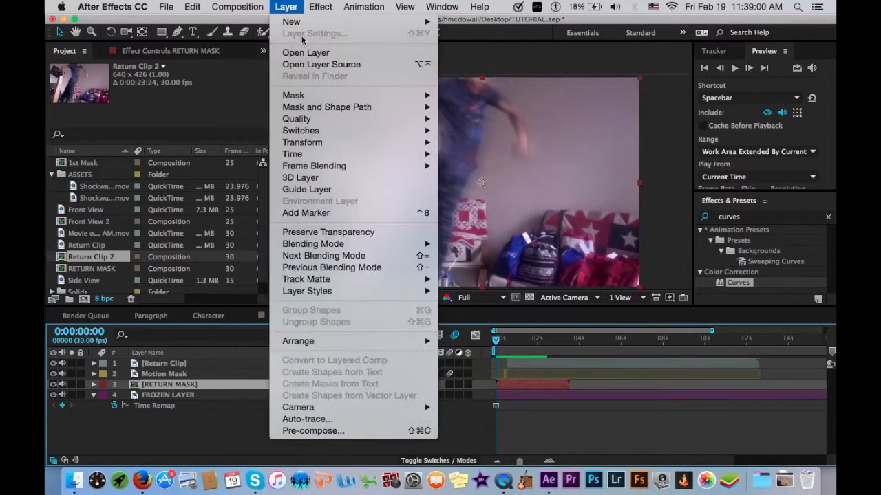
pyautogui.moveTo(435, 161)
pyautogui.click(454, 177)
pyautogui.write('2')
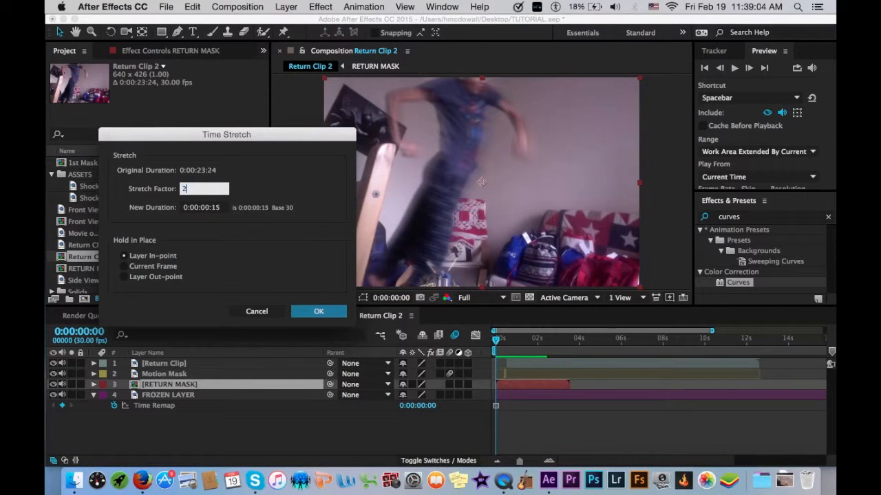
pyautogui.write('5')
pyautogui.press('Return')
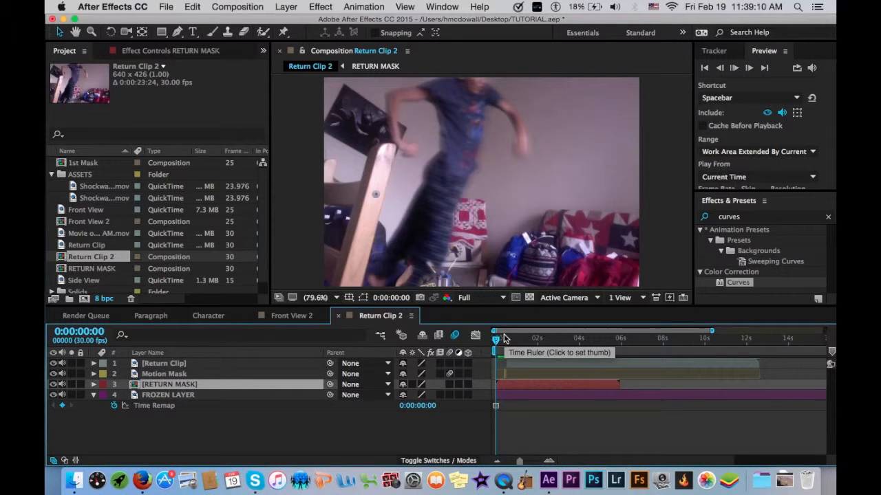
pyautogui.press('space')
# Step: Enable motion blur on the RETURN MASK precomposition layer and preview the composition from the start
pyautogui.click(451, 384)
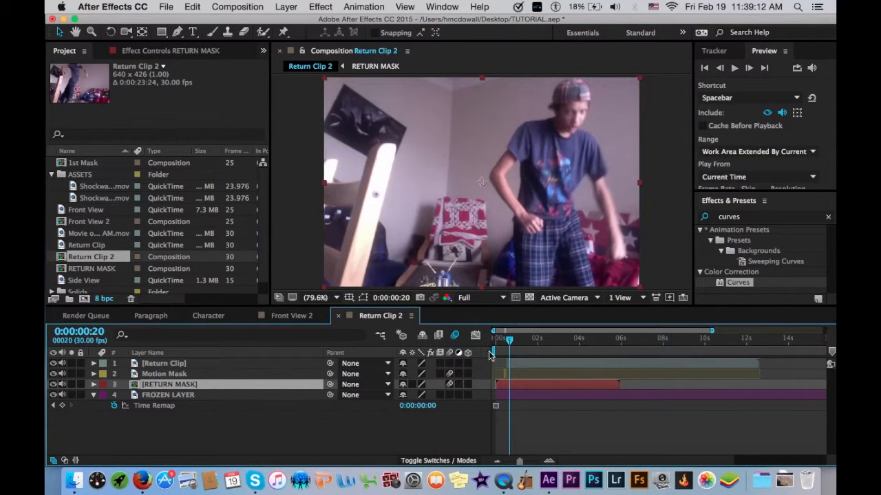
pyautogui.moveTo(504, 342); pyautogui.dragTo(490, 346)
pyautogui.press('space')
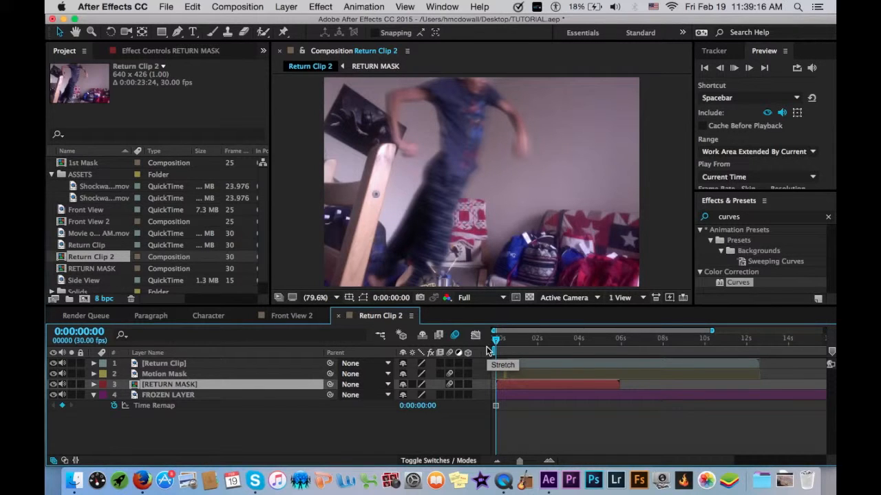
pyautogui.moveTo(489, 340)
pyautogui.mouseDown()
pyautogui.moveTo(511, 342)
pyautogui.moveTo(493, 342)
pyautogui.mouseUp()
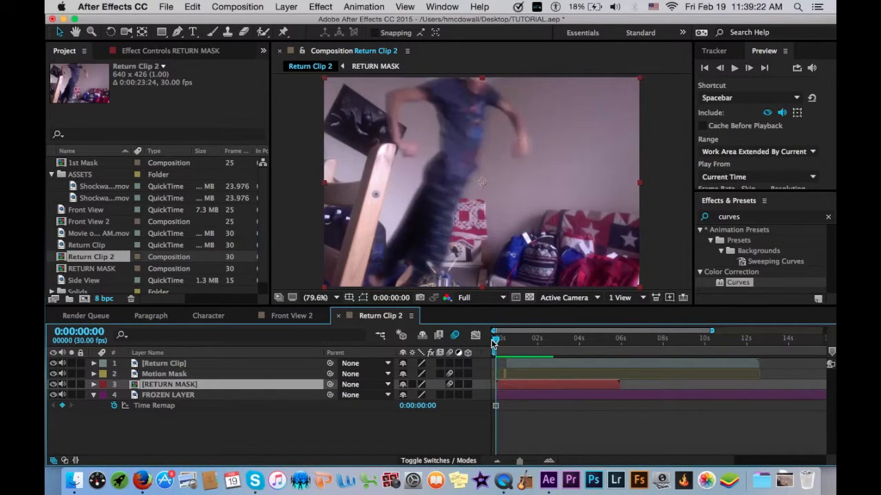
# Step: Shift the Return Clip and Motion Mask layers earlier together so that the Motion Mask segment starts at frame 2
pyautogui.moveTo(519, 461); pyautogui.dragTo(496, 460)
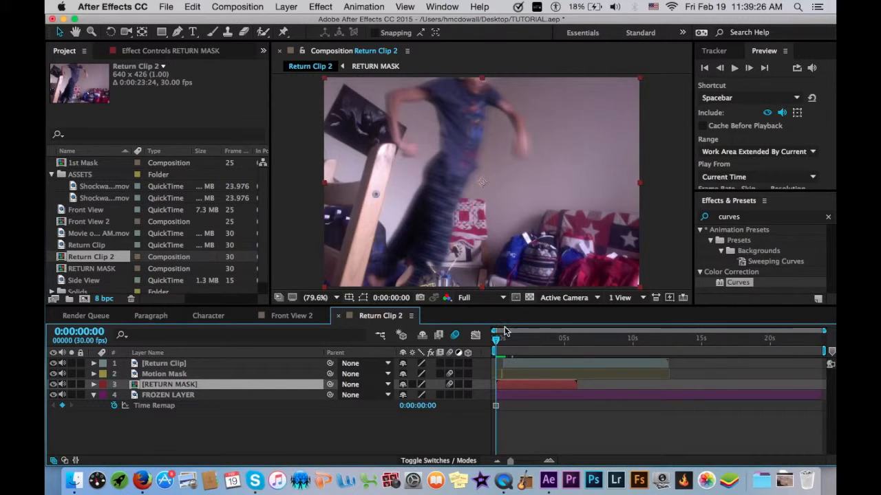
pyautogui.moveTo(497, 341); pyautogui.dragTo(500, 342)
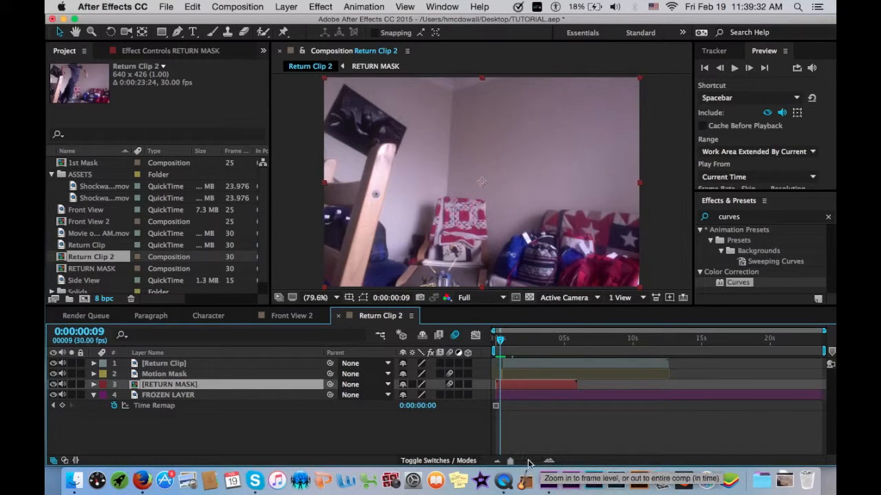
pyautogui.moveTo(510, 461); pyautogui.dragTo(537, 461)
pyautogui.moveTo(622, 342); pyautogui.dragTo(525, 337)
pyautogui.hscroll(-4, 593, 351)
pyautogui.moveTo(591, 340); pyautogui.dragTo(559, 344)
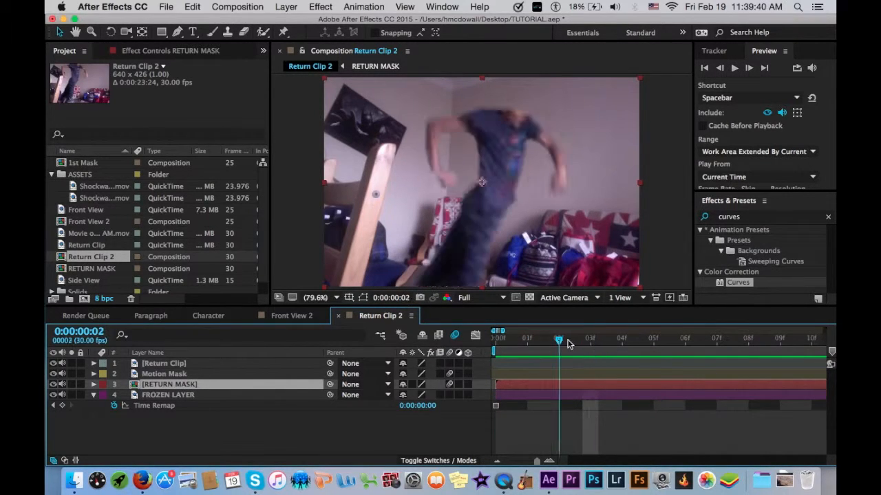
pyautogui.moveTo(539, 461); pyautogui.dragTo(537, 466)
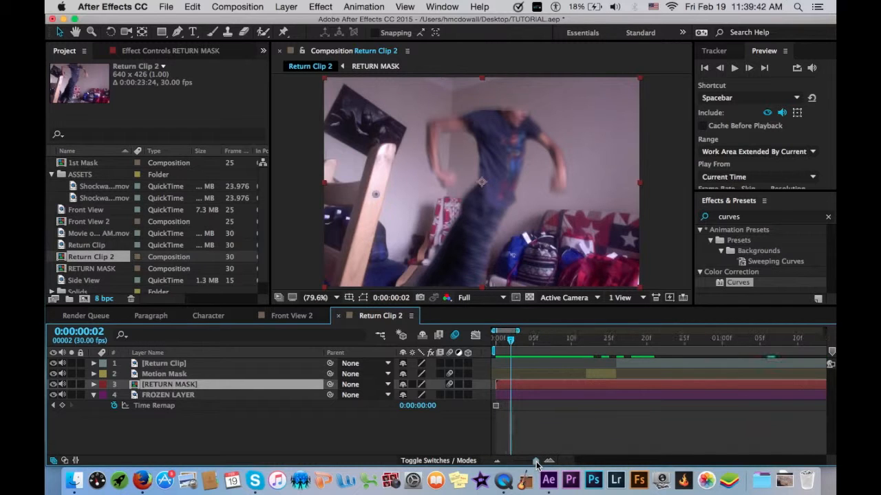
pyautogui.click(644, 366)
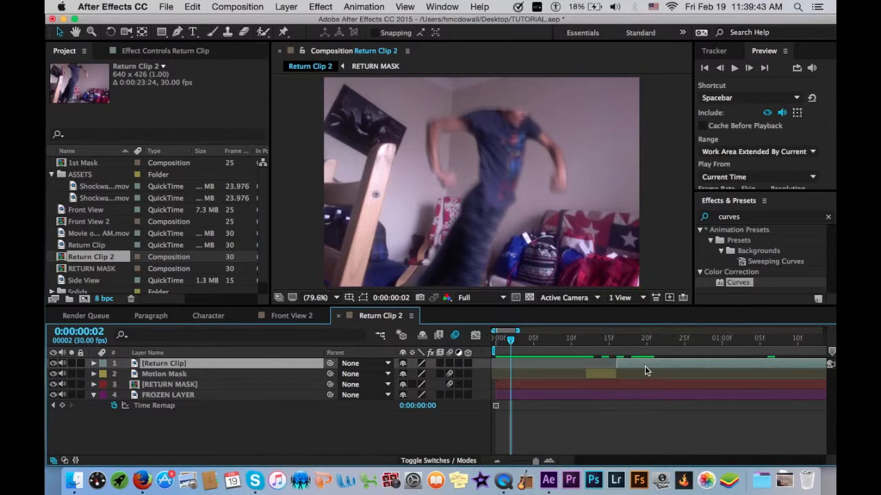
pyautogui.keyDown('shift'); pyautogui.click(605, 370); pyautogui.keyUp('shift')
pyautogui.moveTo(605, 370); pyautogui.dragTo(535, 375)
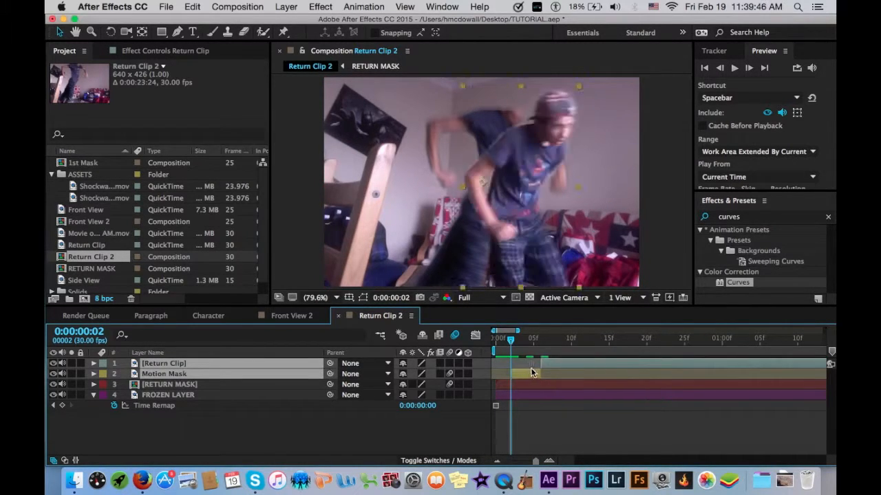
# Step: Shift the Return Clip and Motion Mask layers one frame later so that the Motion Mask segment starts at frame 3
pyautogui.moveTo(536, 461); pyautogui.dragTo(540, 462)
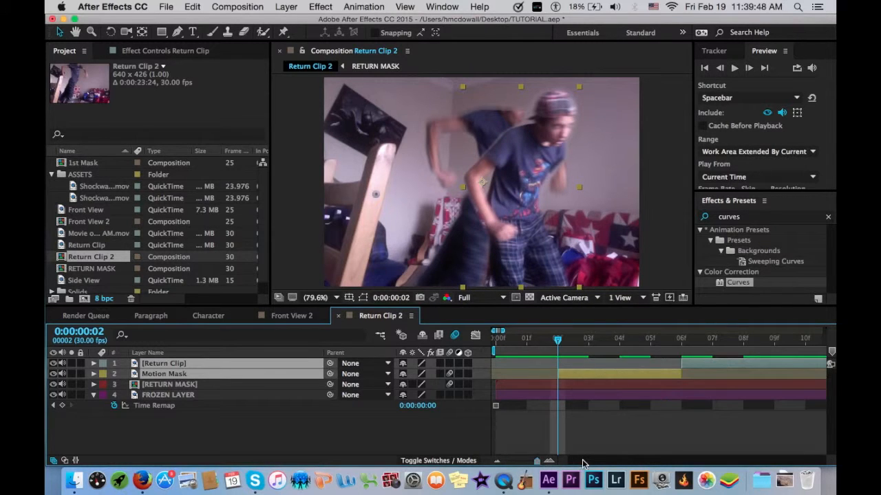
pyautogui.click(588, 338)
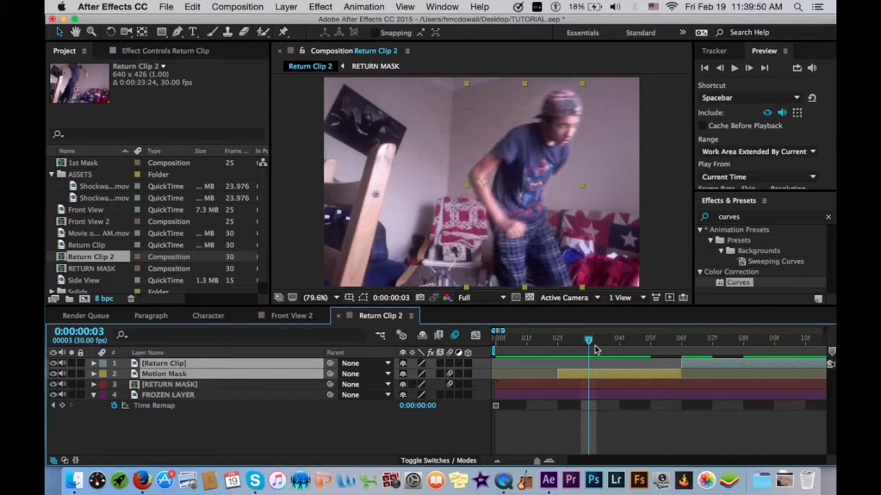
pyautogui.moveTo(612, 375); pyautogui.dragTo(630, 373)
# Step: Preview the retimed Return Clip 2 composition from its start
pyautogui.moveTo(588, 342); pyautogui.dragTo(495, 348)
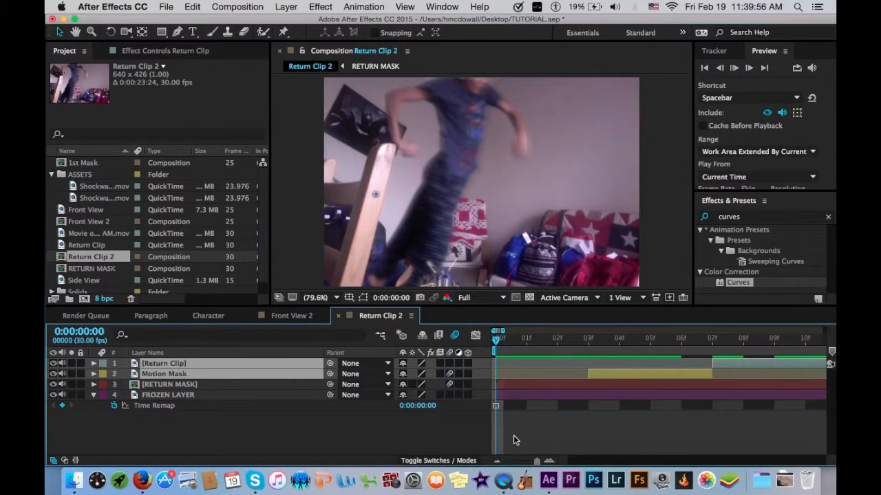
pyautogui.press('space')
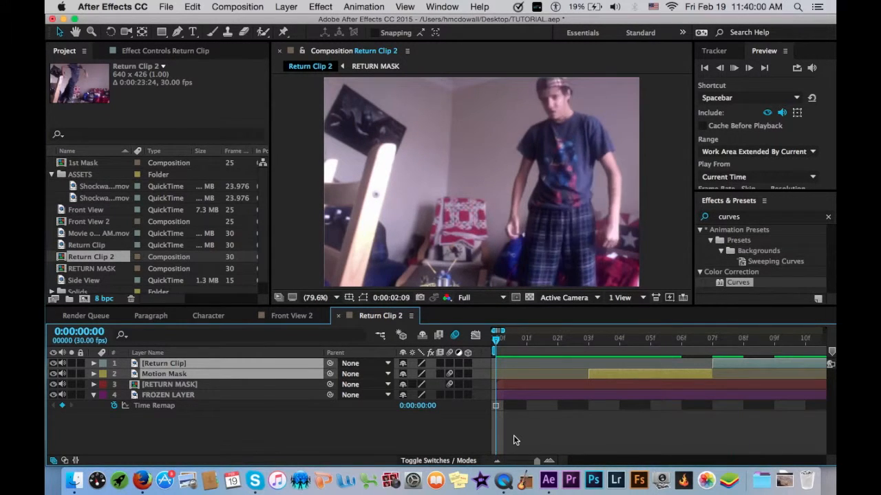
pyautogui.moveTo(526, 462); pyautogui.dragTo(483, 462)
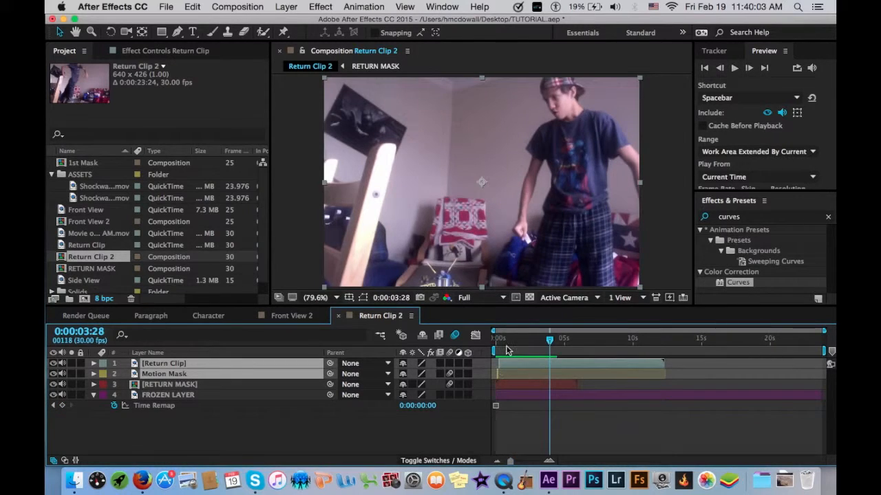
pyautogui.press('space')
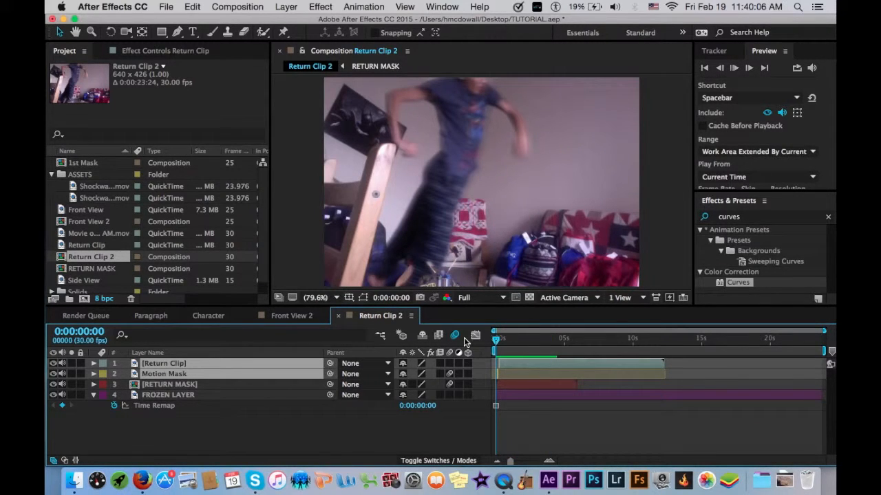
pyautogui.press('space')
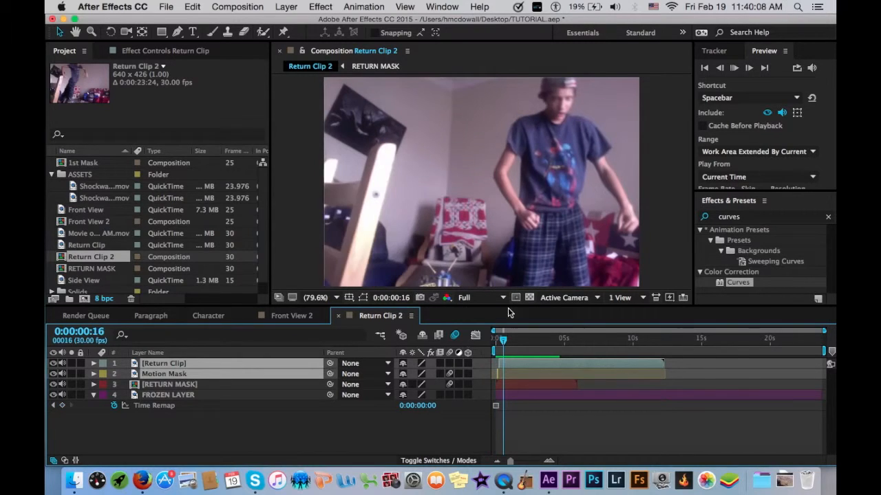
pyautogui.click(338, 436)
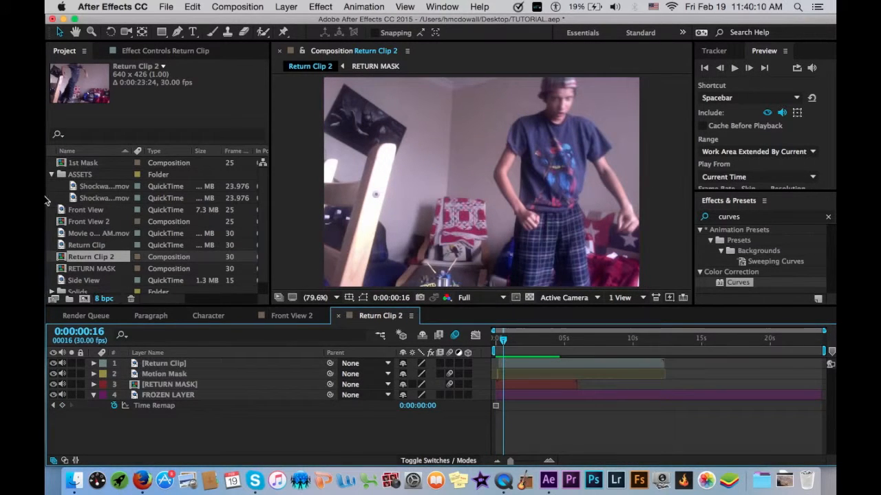
# Step: Add Shockwave_17.mov from the ASSETS folder to Return Clip 2 as the top layer, starting at frame 0
pyautogui.click(117, 190)
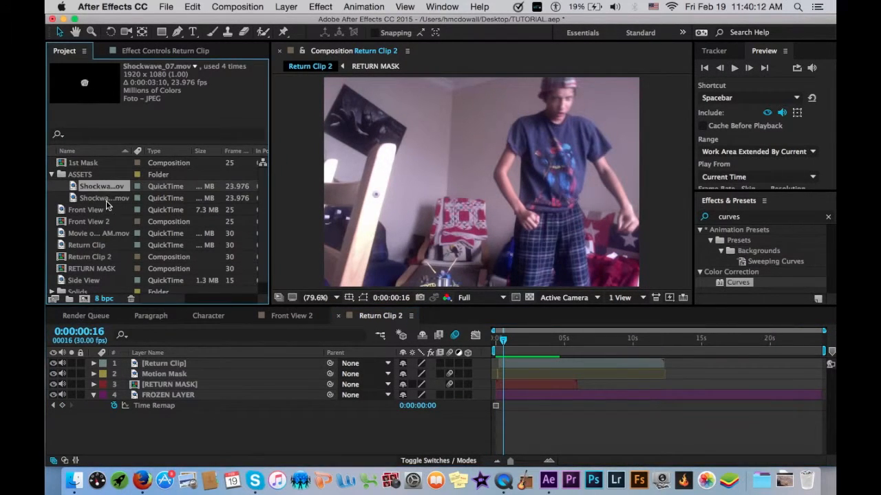
pyautogui.click(107, 208)
pyautogui.click(103, 198)
pyautogui.moveTo(493, 354); pyautogui.dragTo(496, 361)
# Step: Shift the Return Clip, Motion Mask and RETURN MASK layers two frames later together so that RETURN MASK starts at frame 2
pyautogui.moveTo(511, 461); pyautogui.dragTo(536, 461)
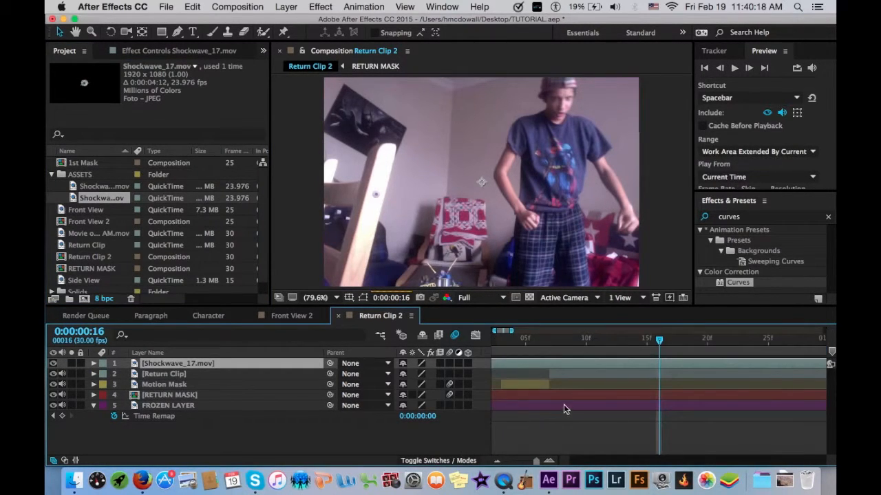
pyautogui.click(563, 406)
pyautogui.click(555, 389)
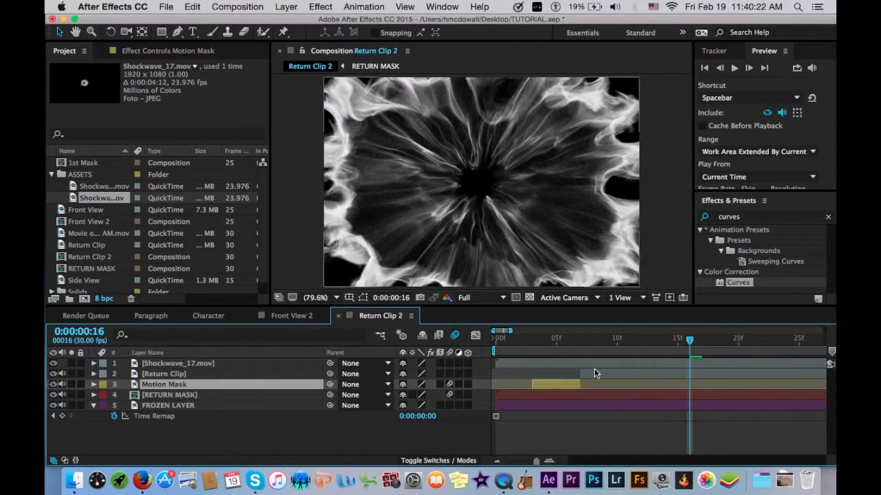
pyautogui.keyDown('shift'); pyautogui.click(568, 397); pyautogui.keyUp('shift')
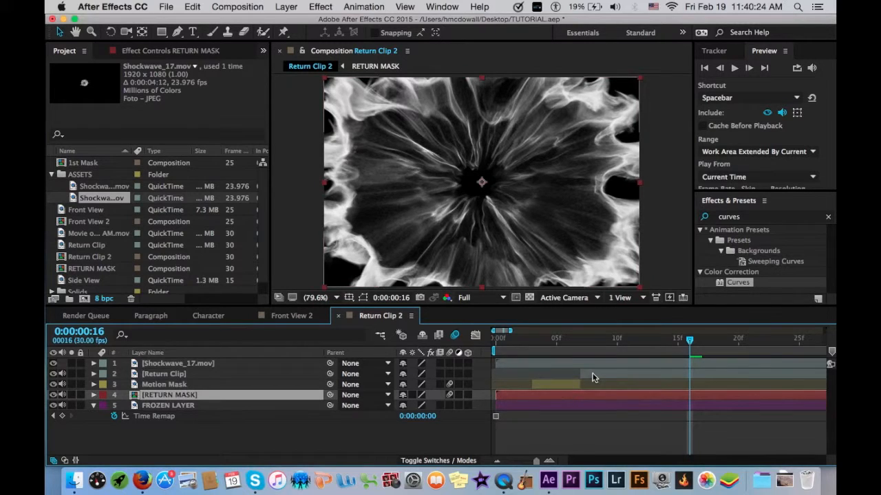
pyautogui.keyDown('shift'); pyautogui.click(595, 373); pyautogui.keyUp('shift')
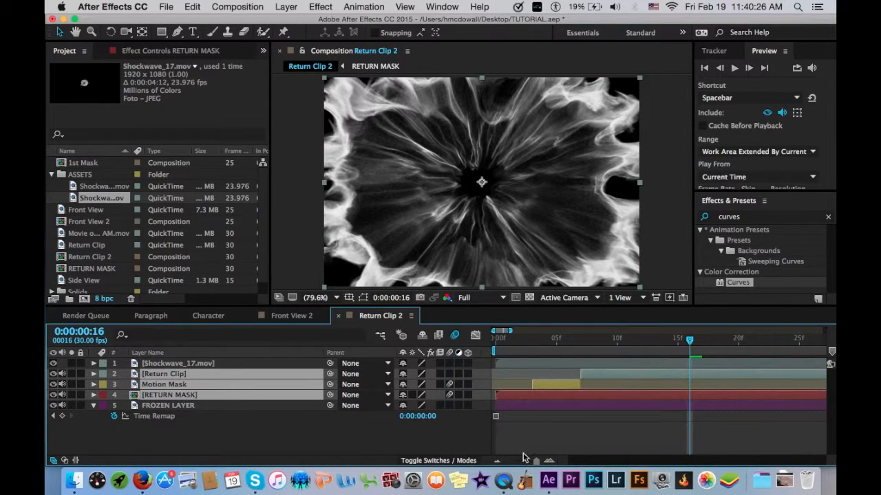
pyautogui.click(506, 339)
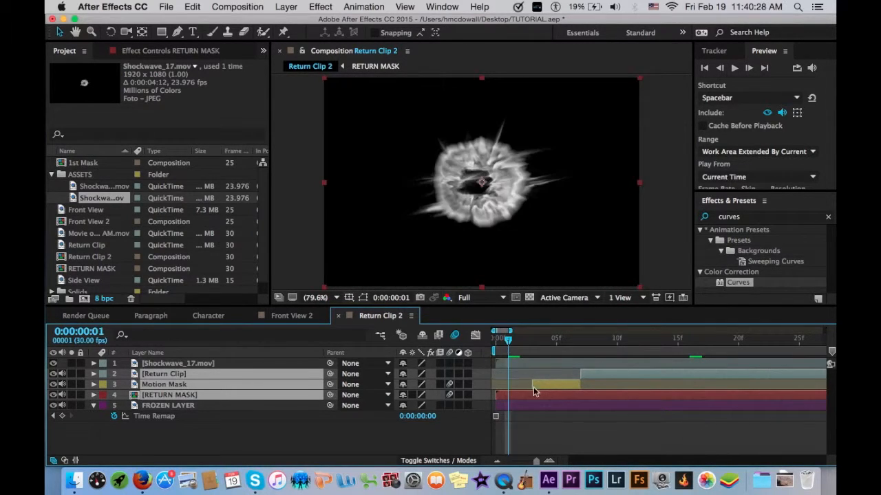
pyautogui.moveTo(539, 396); pyautogui.dragTo(564, 397)
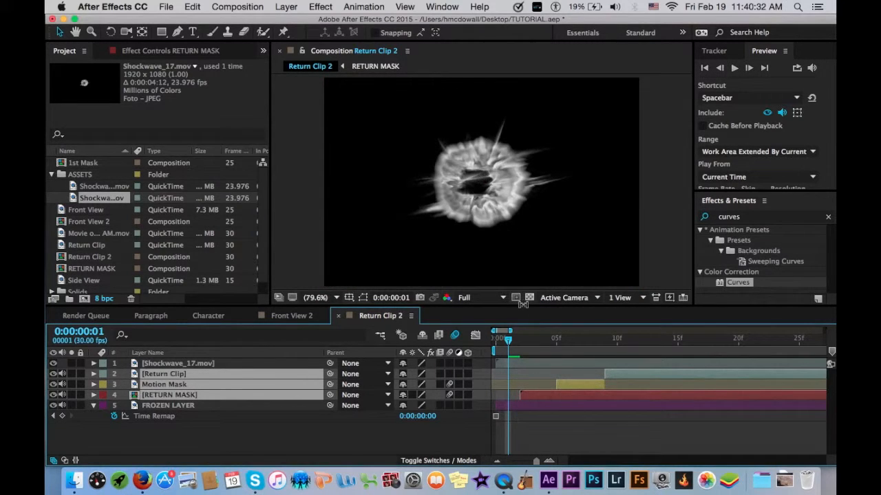
pyautogui.click(147, 438)
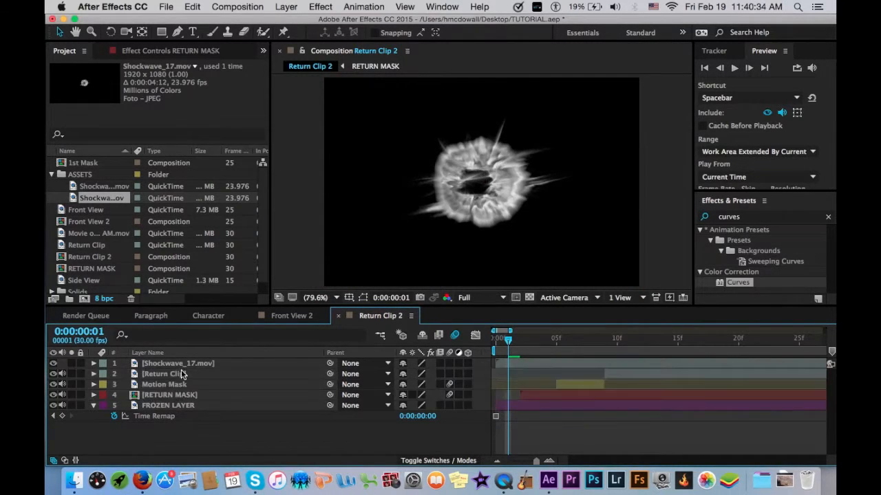
# Step: With only FROZEN LAYER and Shockwave_17.mov soloed, set the shockwave layer's blending mode to Add and save the project
pyautogui.click(71, 405)
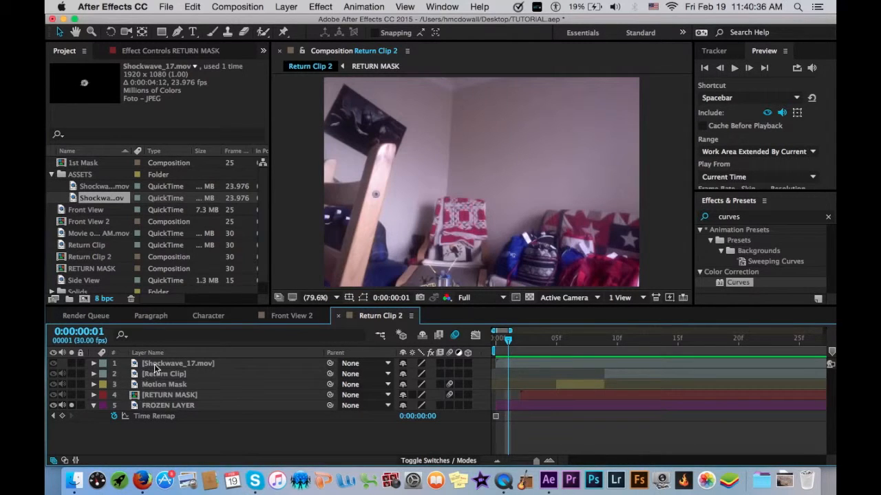
pyautogui.click(71, 363)
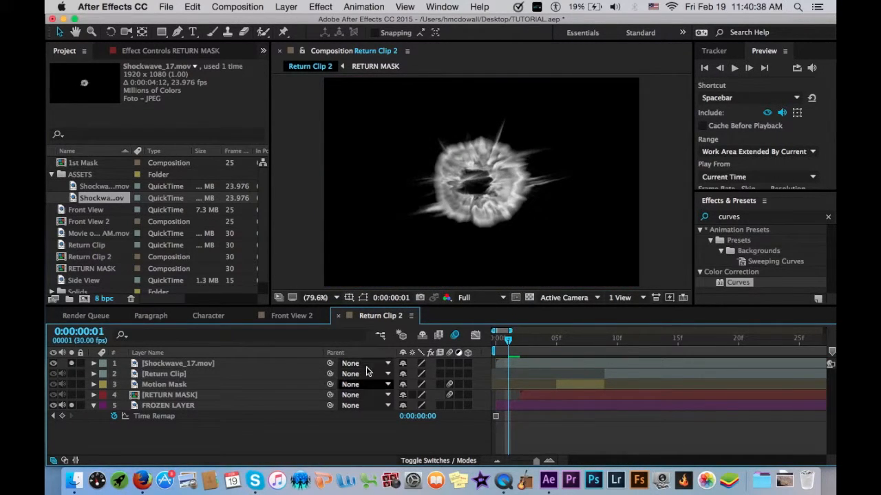
pyautogui.click(433, 460)
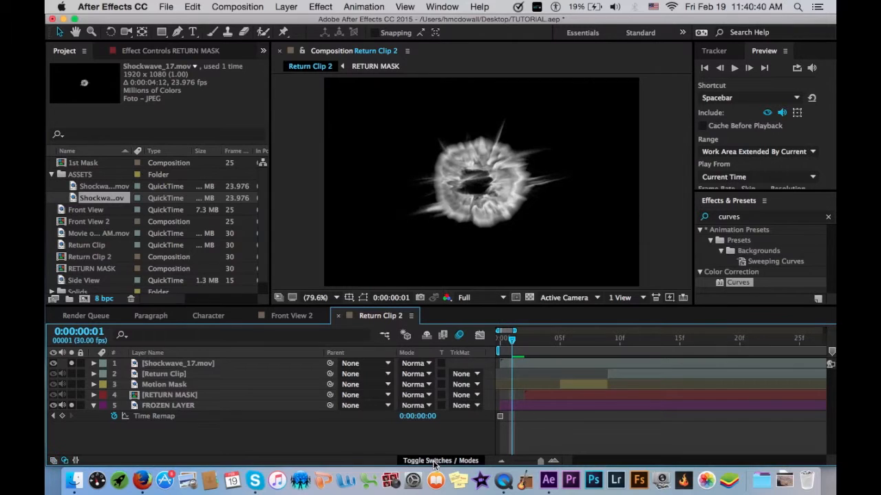
pyautogui.click(416, 363)
pyautogui.click(481, 416)
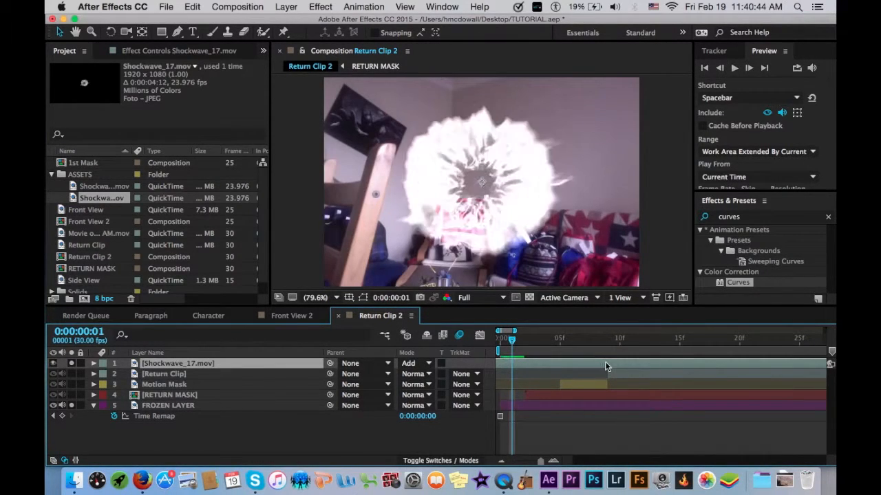
pyautogui.press(',')
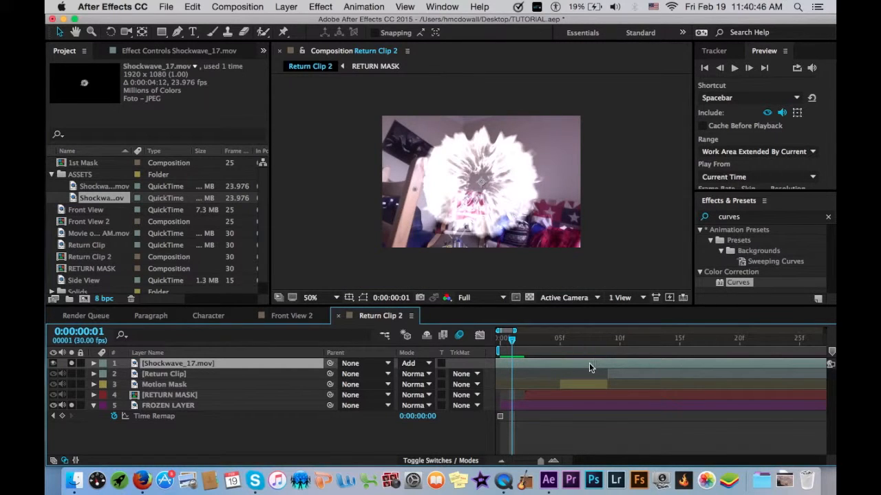
pyautogui.press('super+s')
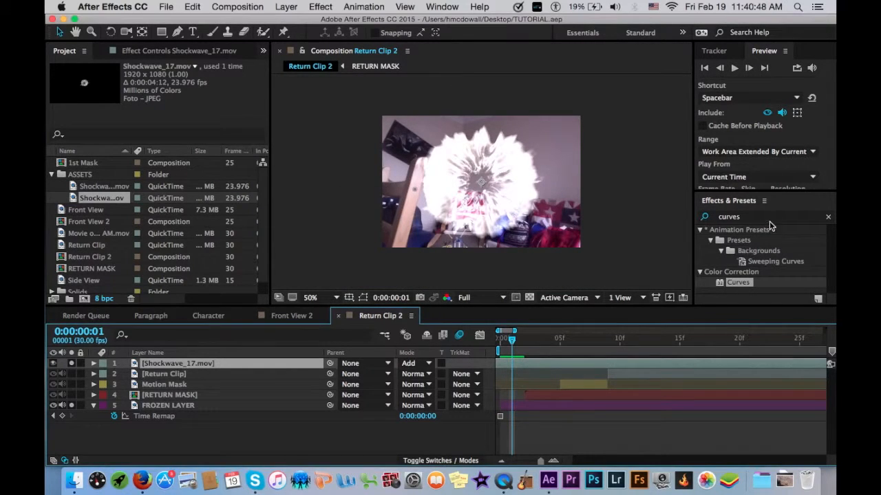
pyautogui.click(769, 217)
pyautogui.write('vc')
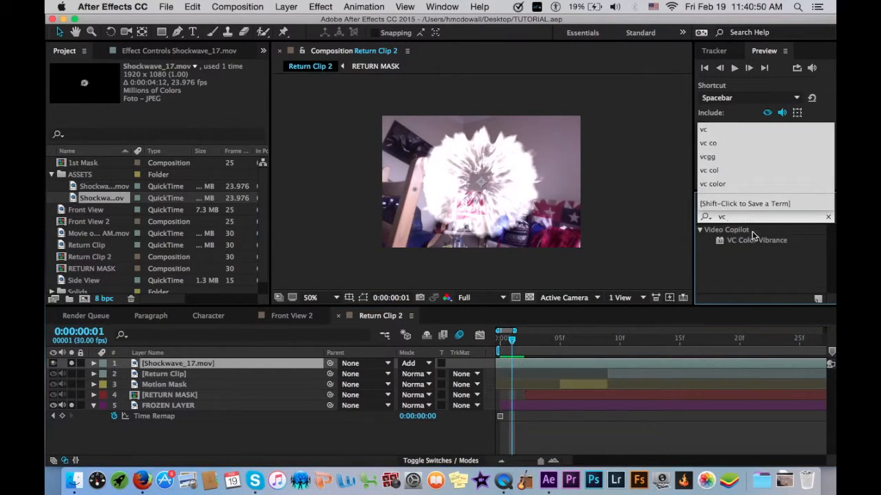
pyautogui.press('BackSpace')
pyautogui.press('BackSpace')
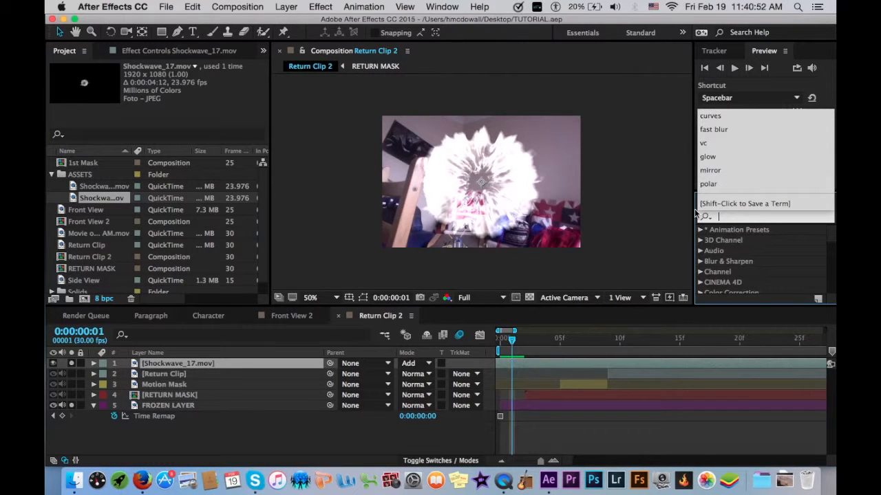
# Step: Copy the VC Color Vibrance effect from Wall Shockwace 2 in Front View 2 onto the Shockwave_17.mov layer in Return Clip 2
pyautogui.click(290, 316)
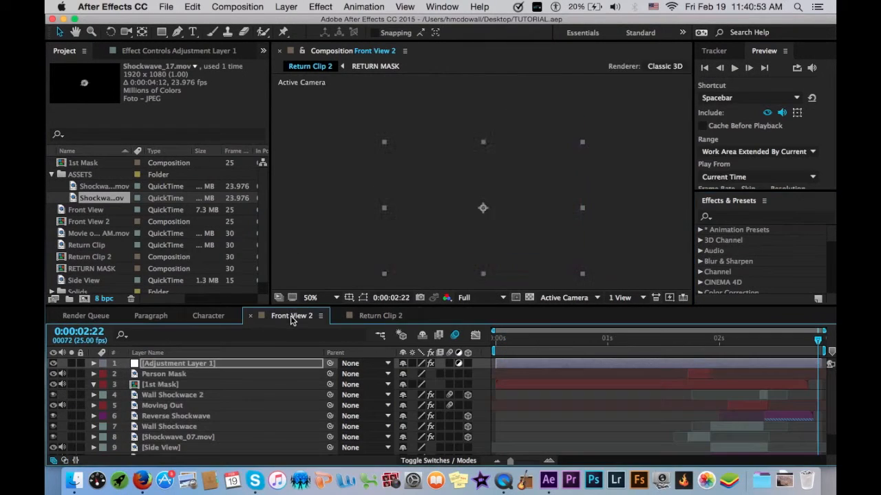
pyautogui.click(222, 398)
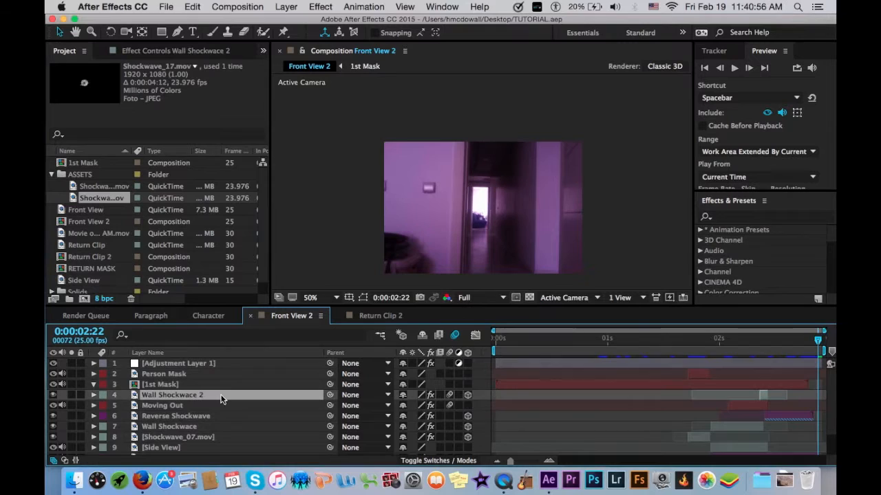
pyautogui.click(176, 51)
pyautogui.click(108, 77)
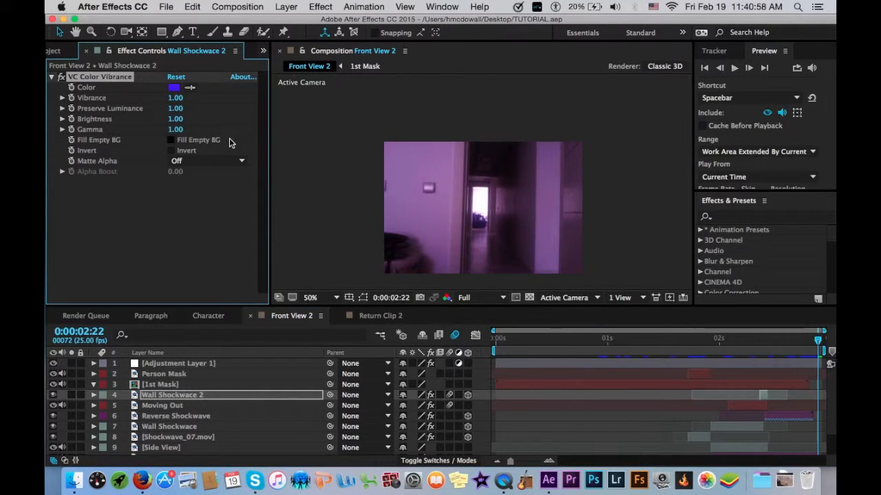
pyautogui.click(375, 316)
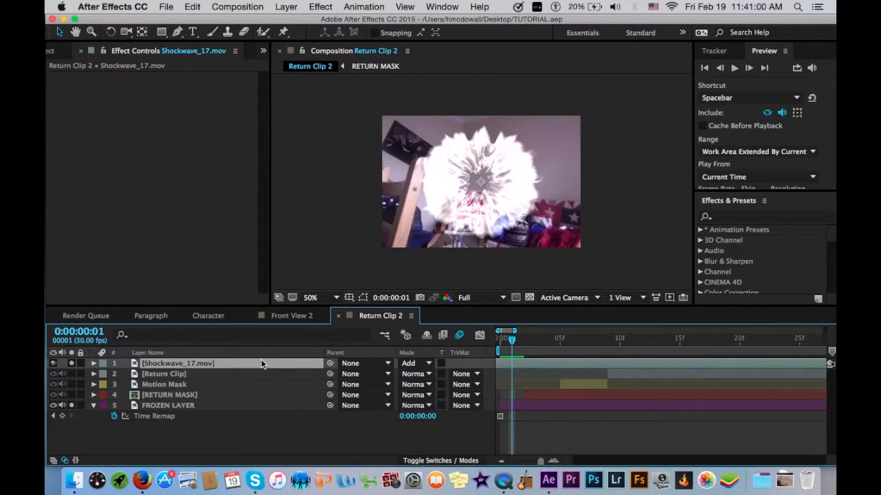
pyautogui.press('super+v')
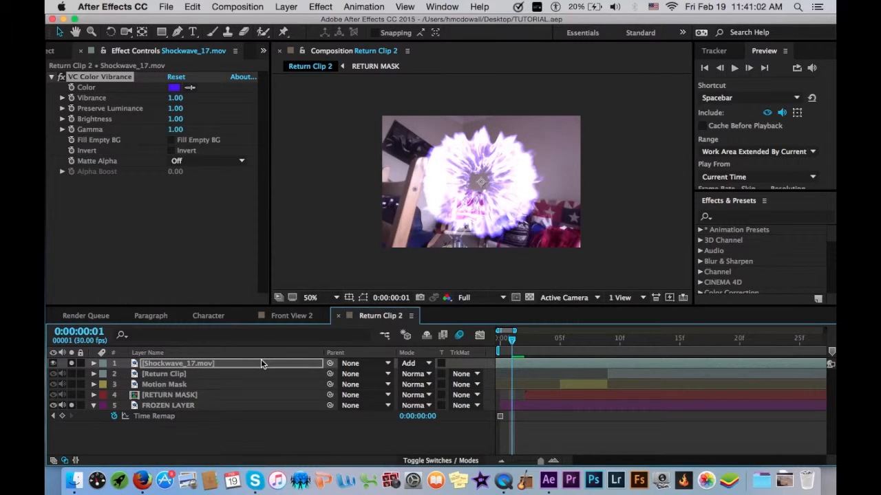
# Step: Solo RETURN MASK and move it to the top of the layer stack, above Shockwave_17.mov
pyautogui.press(',')
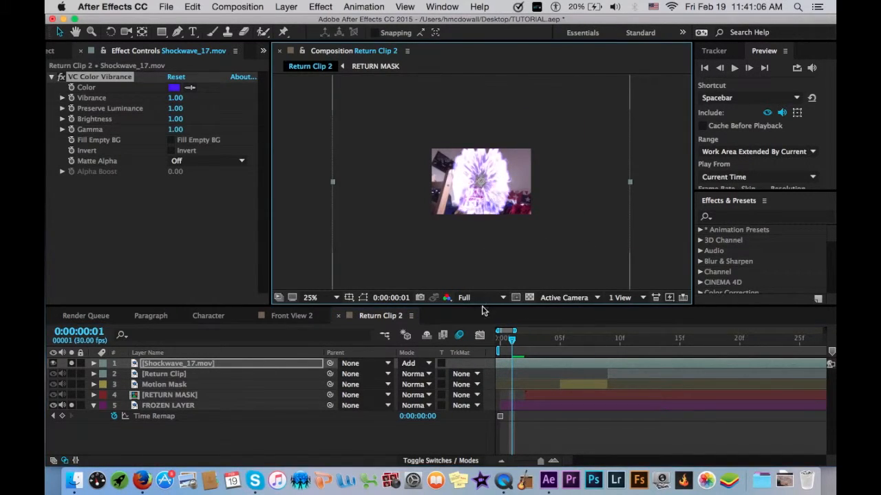
pyautogui.press('r')
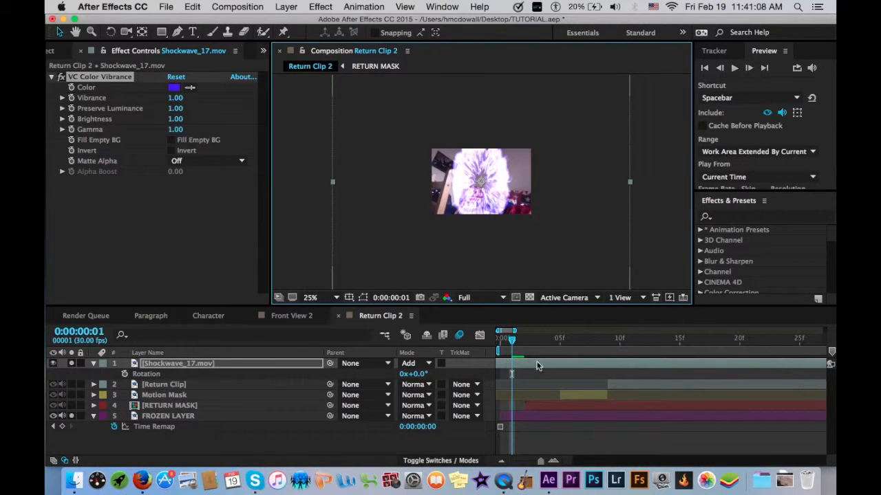
pyautogui.click(73, 386)
pyautogui.click(556, 342)
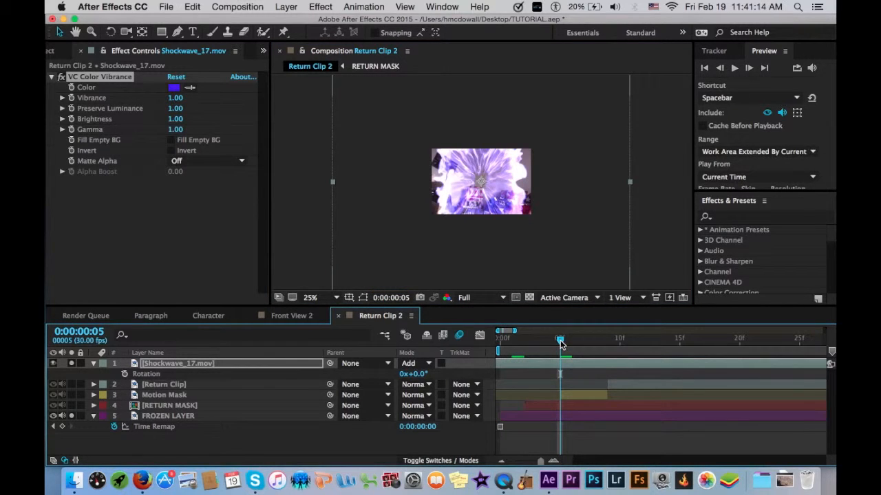
pyautogui.click(565, 345)
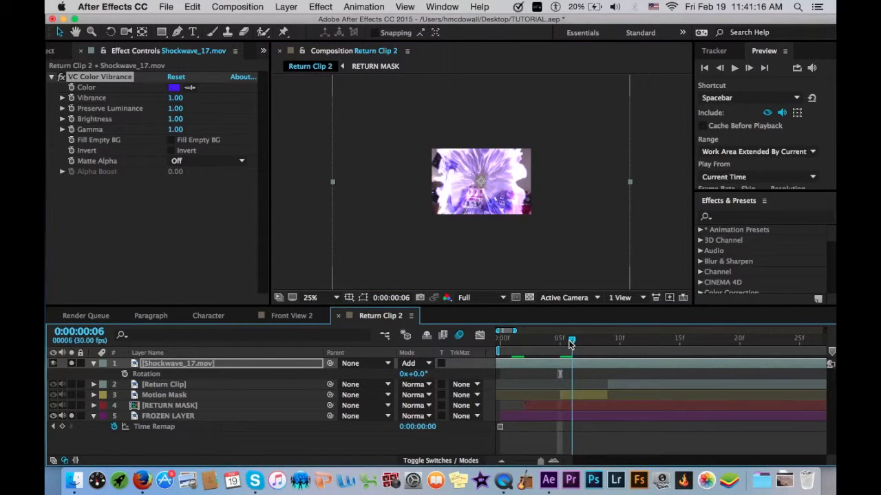
pyautogui.click(542, 348)
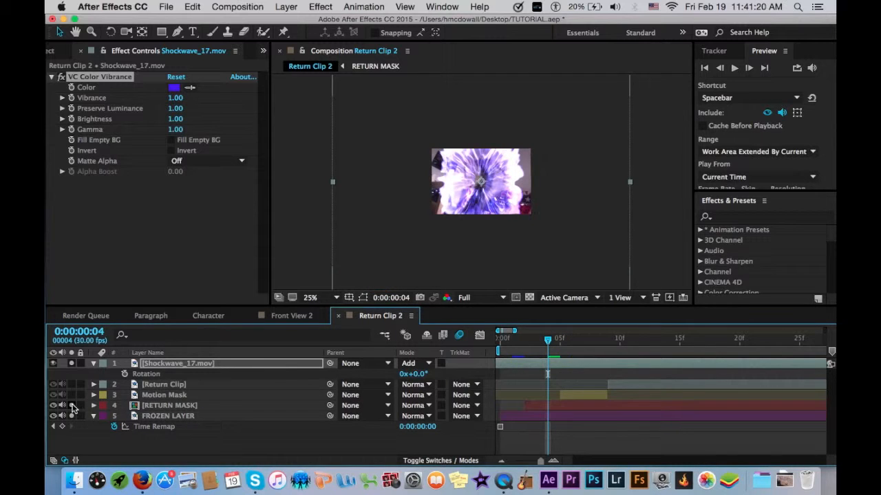
pyautogui.moveTo(182, 405); pyautogui.dragTo(193, 359)
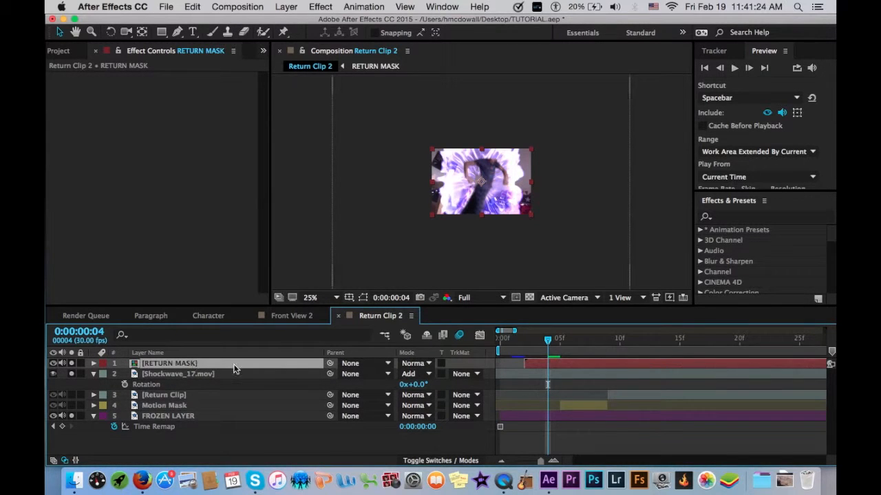
# Step: Make Shockwave_17.mov a 3D layer and set its X Rotation to 15°, Y Rotation to -28° and Z Rotation to 10°
pyautogui.click(293, 375)
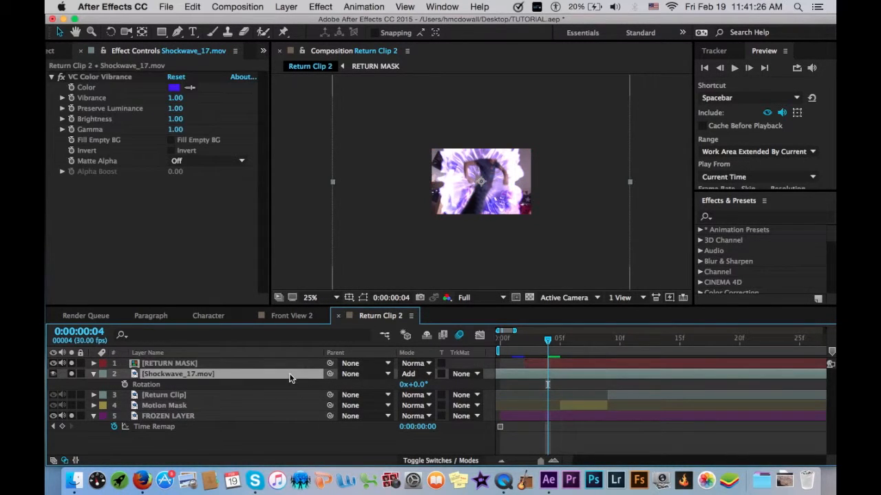
pyautogui.press('r')
pyautogui.press('r')
pyautogui.click(439, 462)
pyautogui.click(467, 374)
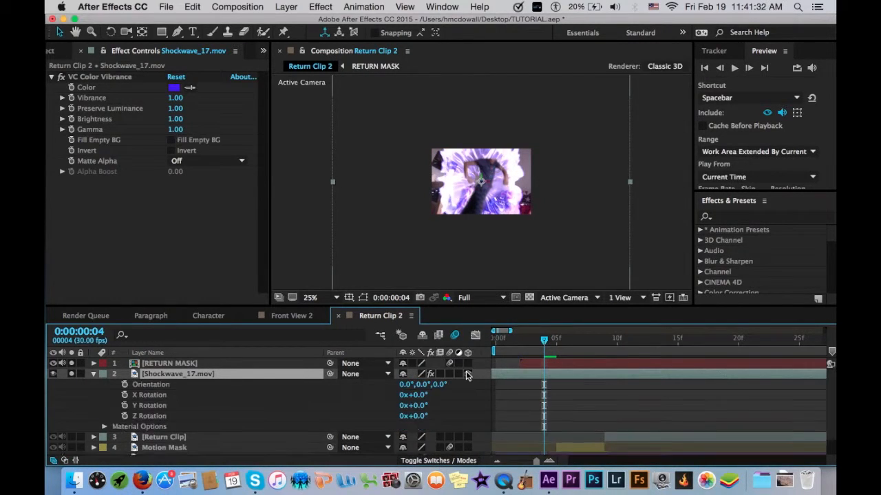
pyautogui.moveTo(415, 405)
pyautogui.mouseDown()
pyautogui.moveTo(401, 410)
pyautogui.moveTo(425, 395)
pyautogui.moveTo(428, 417)
pyautogui.mouseUp()
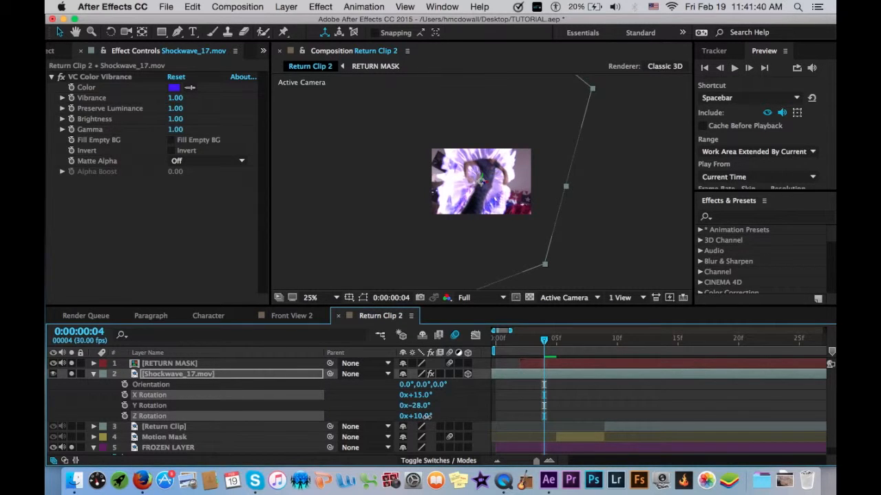
pyautogui.press('.')
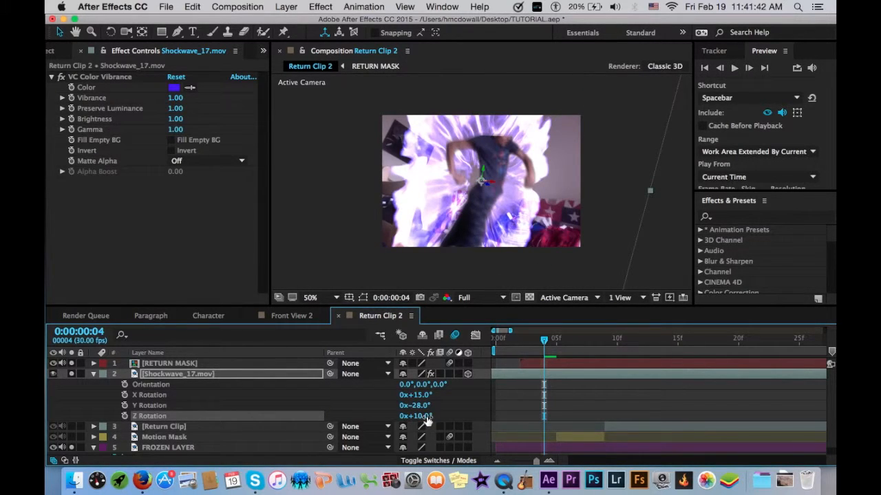
# Step: Set the shockwave layer's Position to 354, 213, -27 and preview the composition from frame 0
pyautogui.press('p')
pyautogui.moveTo(451, 385); pyautogui.dragTo(430, 386)
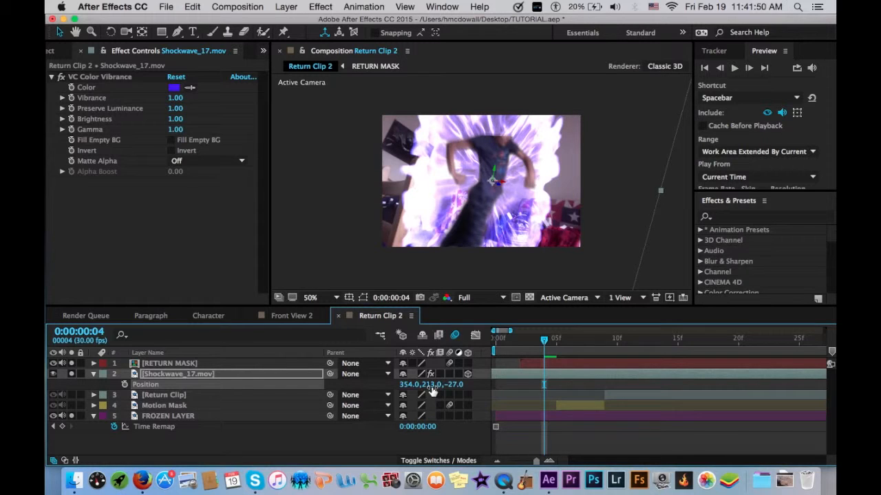
pyautogui.moveTo(543, 339); pyautogui.dragTo(476, 339)
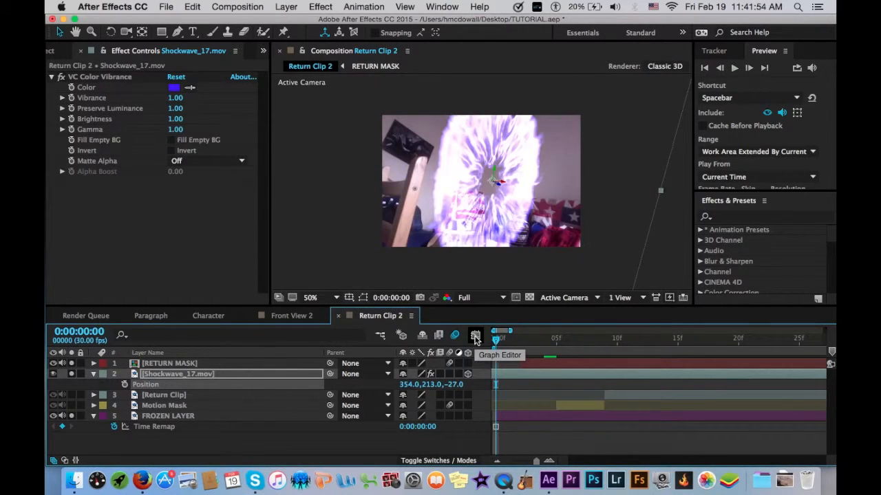
pyautogui.press('space')
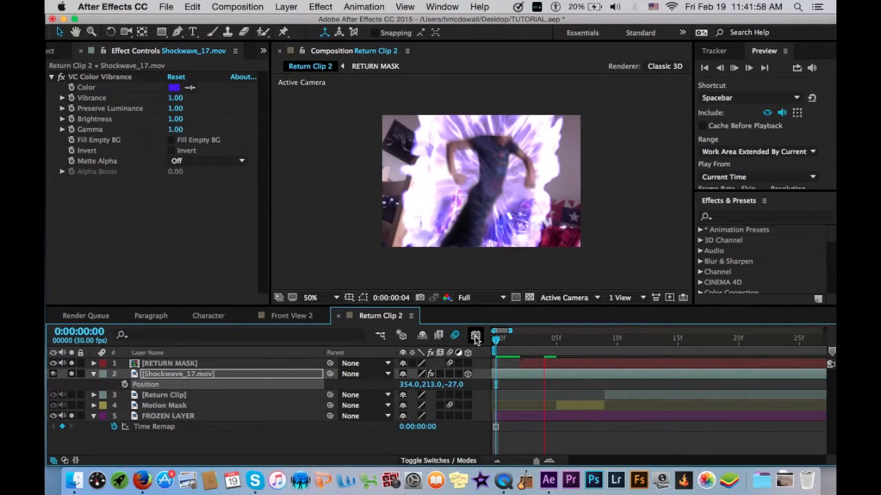
pyautogui.press('space')
pyautogui.moveTo(508, 338); pyautogui.dragTo(521, 338)
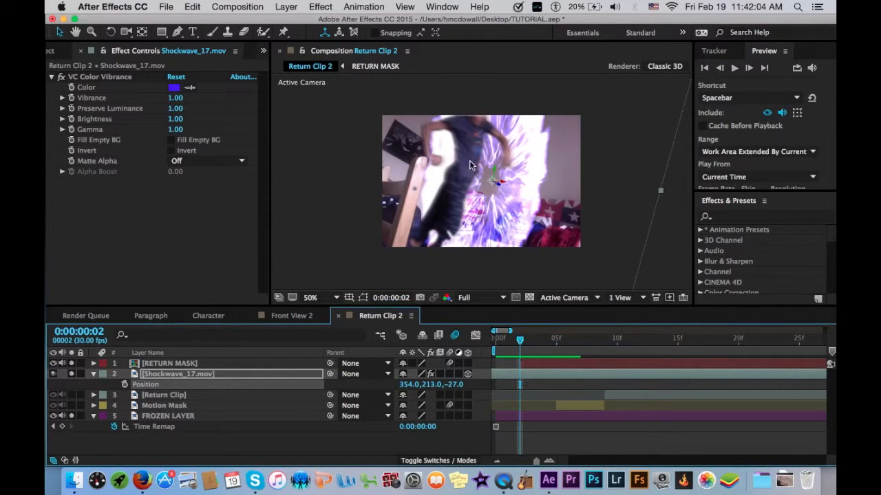
# Step: Add Position keyframes to the shockwave layer at frame 1 and frame 4
pyautogui.click(509, 343)
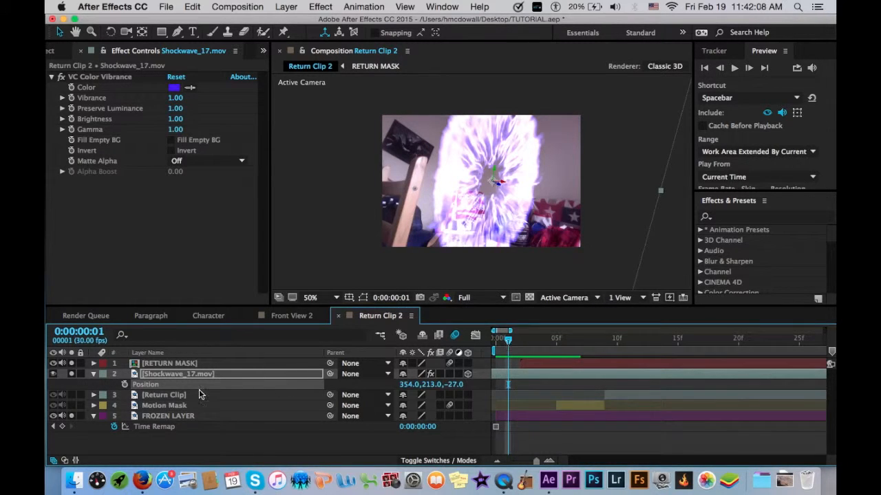
pyautogui.click(123, 384)
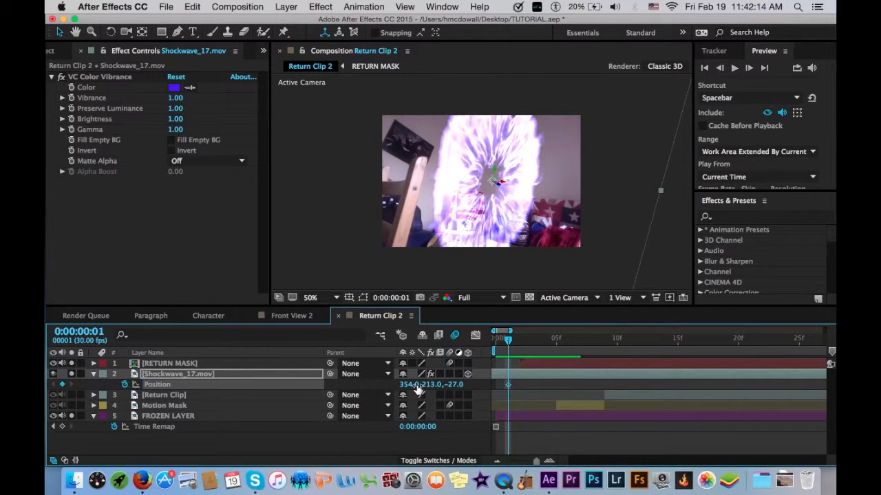
pyautogui.click(522, 343)
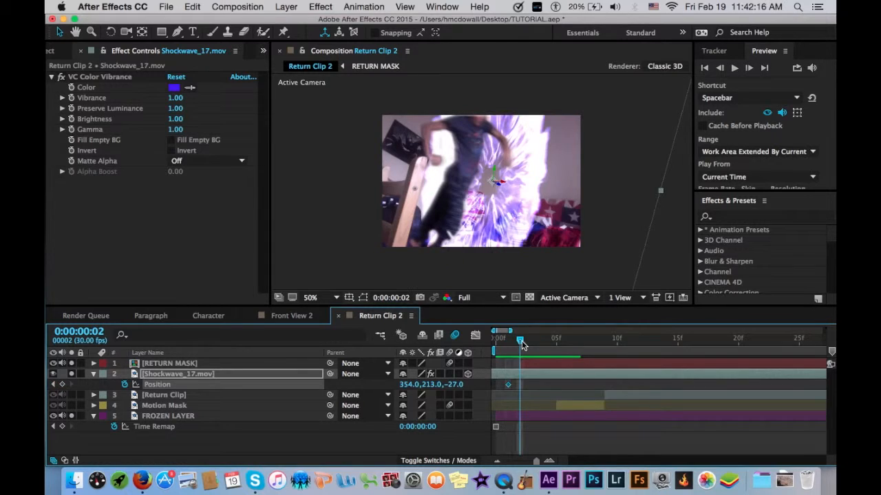
pyautogui.moveTo(521, 342); pyautogui.dragTo(544, 342)
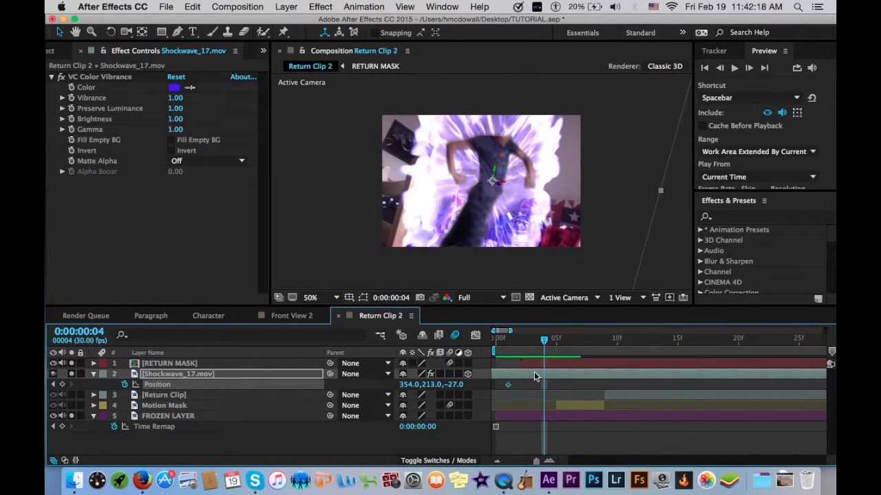
pyautogui.click(62, 385)
# Step: Keyframe the shockwave's Position at 306, 185, -27 on frame 3 and at 264, 190, -107 on frame 2
pyautogui.click(531, 344)
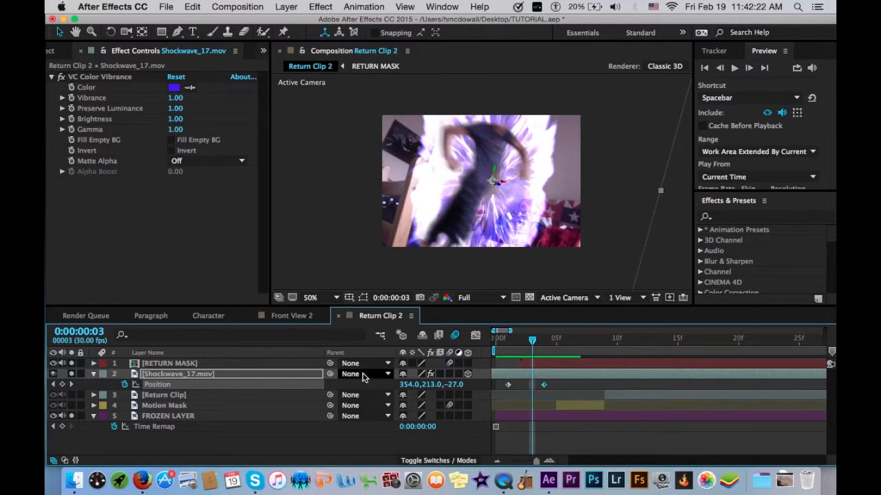
pyautogui.moveTo(410, 386)
pyautogui.mouseDown()
pyautogui.moveTo(371, 385)
pyautogui.moveTo(418, 384)
pyautogui.mouseUp()
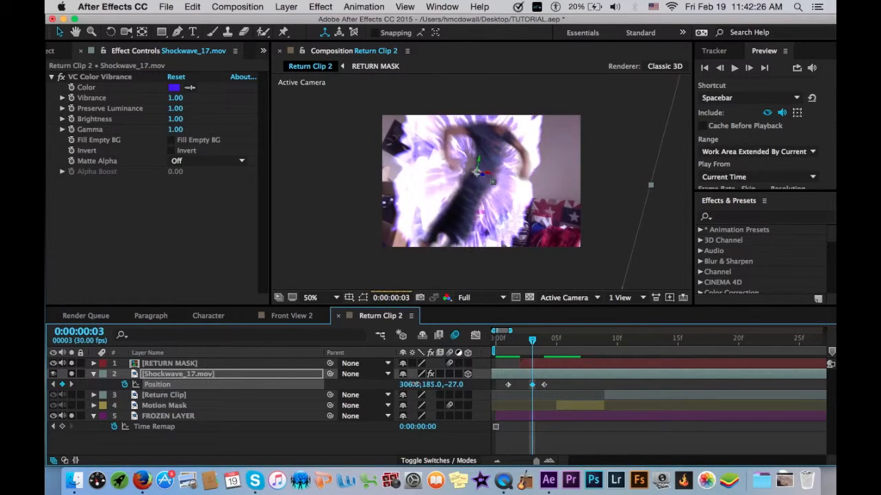
pyautogui.click(523, 342)
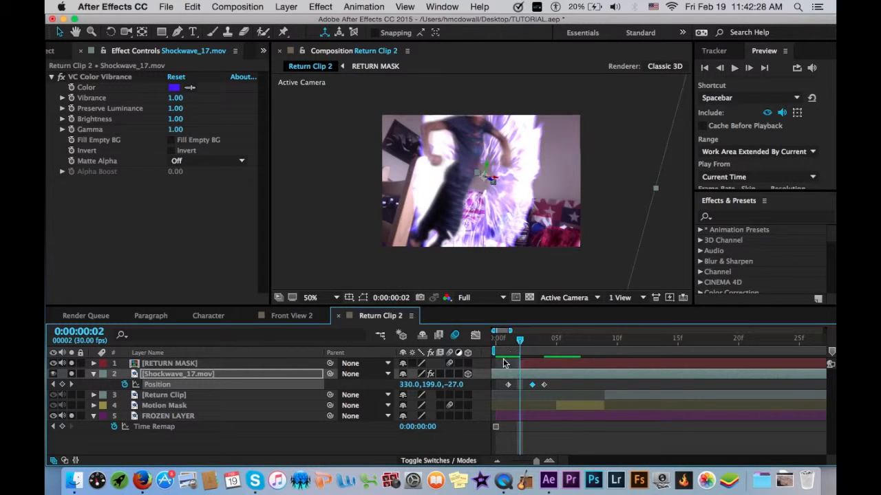
pyautogui.moveTo(404, 383); pyautogui.dragTo(366, 381)
pyautogui.moveTo(434, 385); pyautogui.dragTo(407, 387)
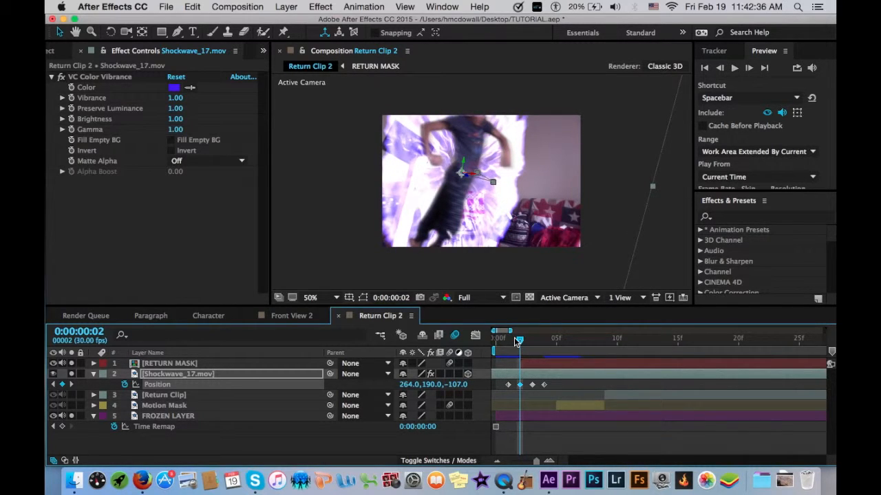
# Step: Replace the shockwave's Position keyframe at frame 1 with a copy of its frame 2 keyframe
pyautogui.moveTo(517, 342)
pyautogui.mouseDown()
pyautogui.moveTo(496, 344)
pyautogui.moveTo(522, 348)
pyautogui.moveTo(507, 344)
pyautogui.mouseUp()
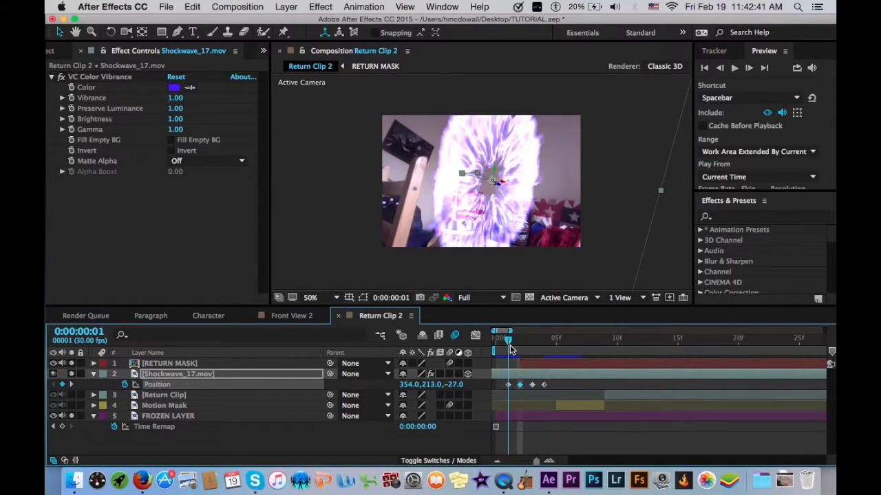
pyautogui.click(508, 385)
pyautogui.press('Delete')
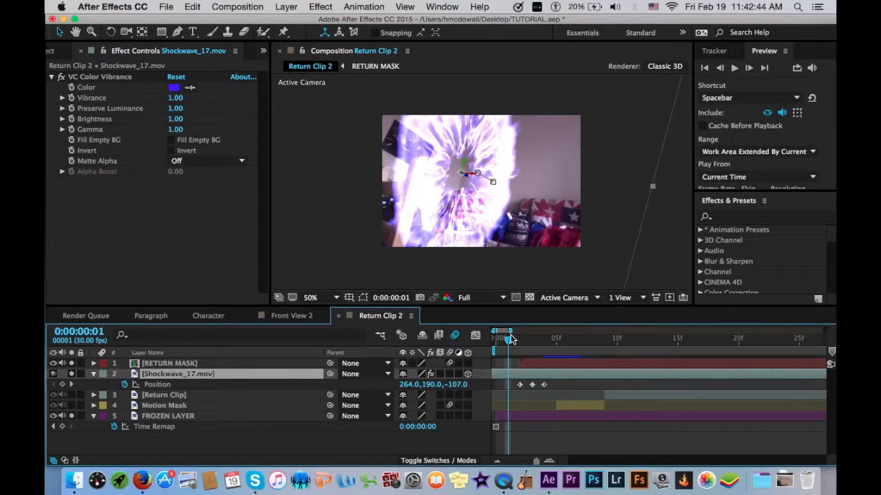
pyautogui.moveTo(510, 339); pyautogui.dragTo(518, 340)
pyautogui.click(529, 385)
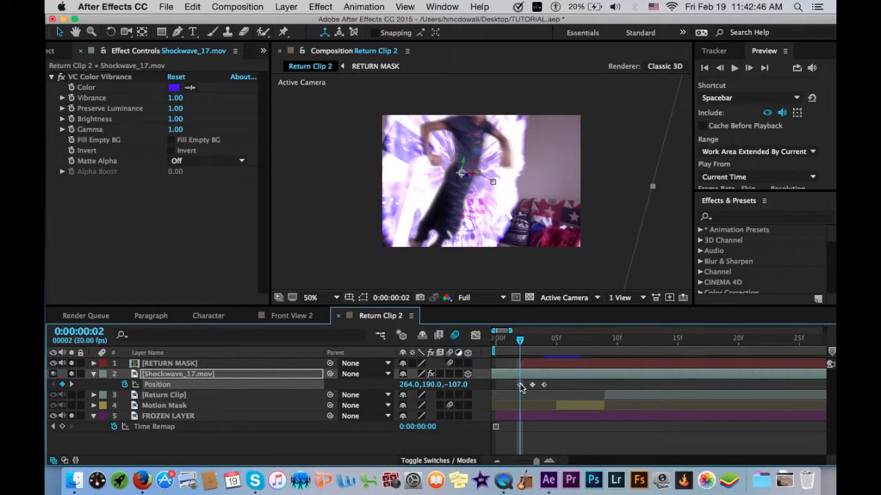
pyautogui.click(510, 340)
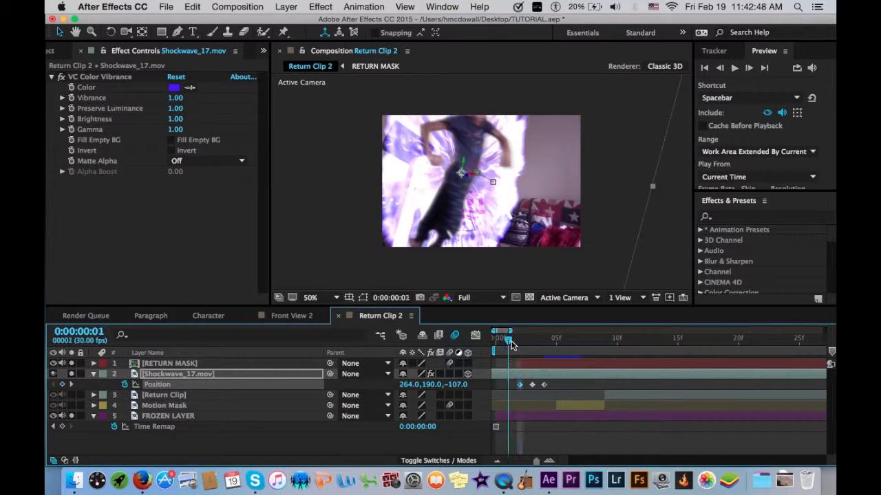
pyautogui.moveTo(511, 344)
pyautogui.mouseDown()
pyautogui.moveTo(497, 340)
pyautogui.moveTo(543, 344)
pyautogui.moveTo(512, 351)
pyautogui.moveTo(556, 350)
pyautogui.moveTo(509, 349)
pyautogui.moveTo(542, 350)
pyautogui.moveTo(523, 345)
pyautogui.mouseUp()
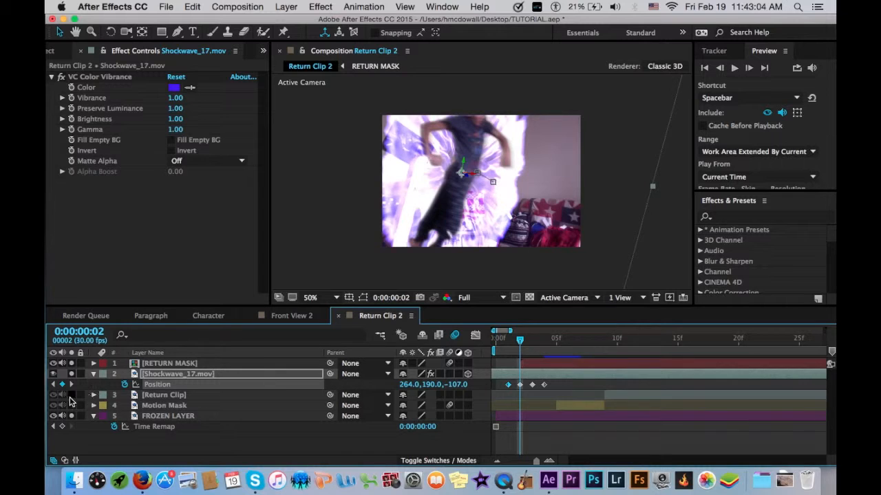
# Step: At frame 2, draw a closed four-point mask on RETURN MASK with the Pen tool, covering the left side of the man's body
pyautogui.click(194, 364)
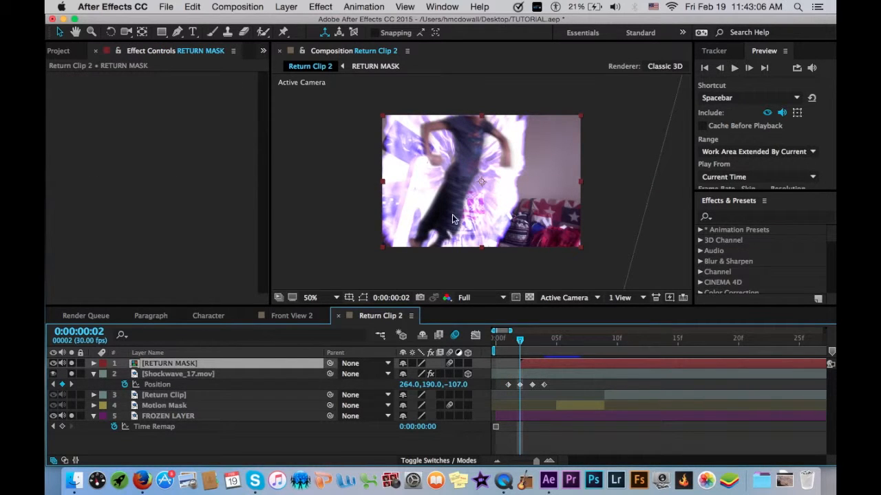
pyautogui.press('g')
pyautogui.click(405, 257)
pyautogui.click(490, 104)
pyautogui.click(446, 91)
pyautogui.click(406, 117)
pyautogui.click(405, 257)
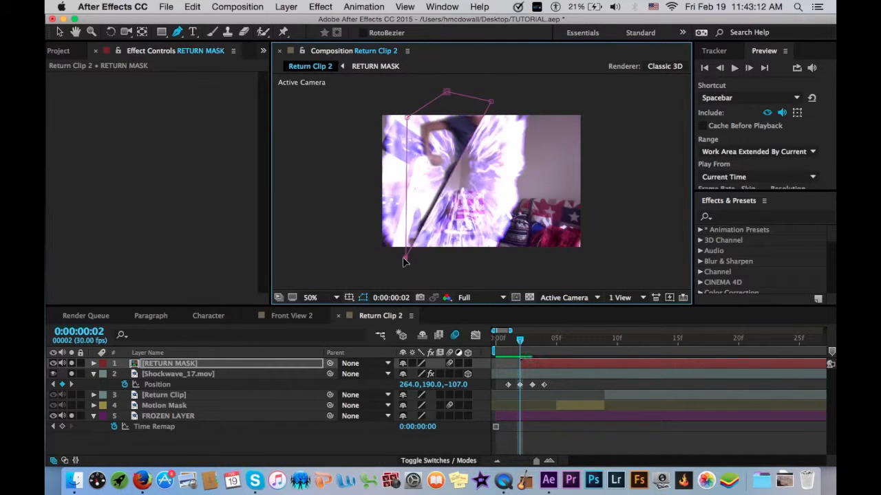
# Step: Set Mask 1 on RETURN MASK to Subtract with a 10-pixel feather, then hide the mask outline
pyautogui.press('v')
pyautogui.press('m')
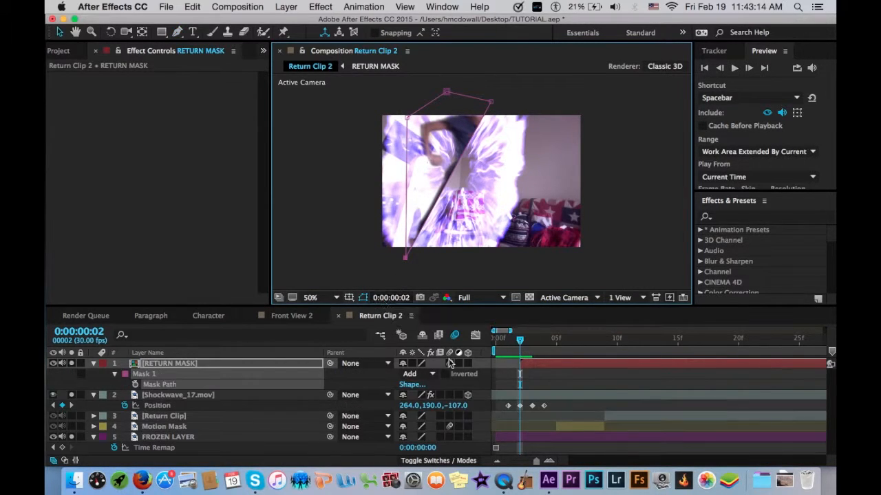
pyautogui.click(419, 376)
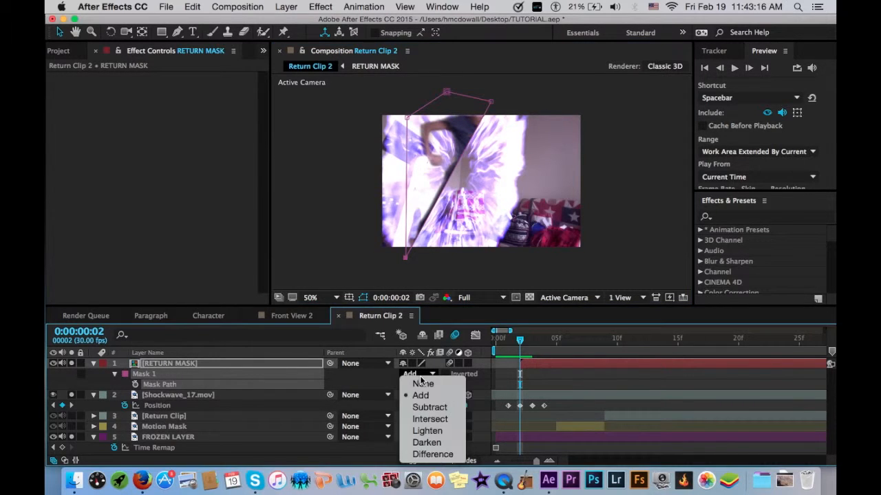
pyautogui.click(428, 410)
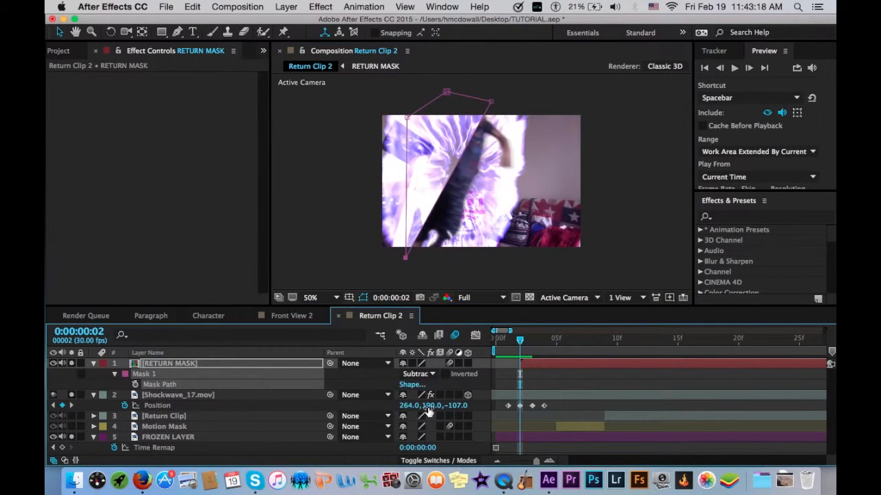
pyautogui.press('f')
pyautogui.click(416, 385)
pyautogui.write('10')
pyautogui.press('Return')
pyautogui.click(364, 298)
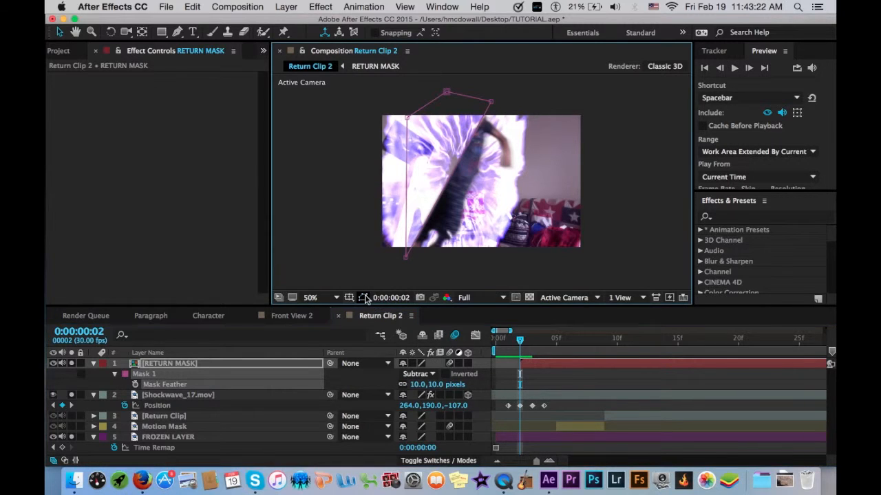
# Step: Show the mask outline again and shift Mask 1's lowest vertex slightly right and downward at the man's feet
pyautogui.moveTo(523, 342)
pyautogui.mouseDown()
pyautogui.moveTo(508, 338)
pyautogui.moveTo(517, 341)
pyautogui.mouseUp()
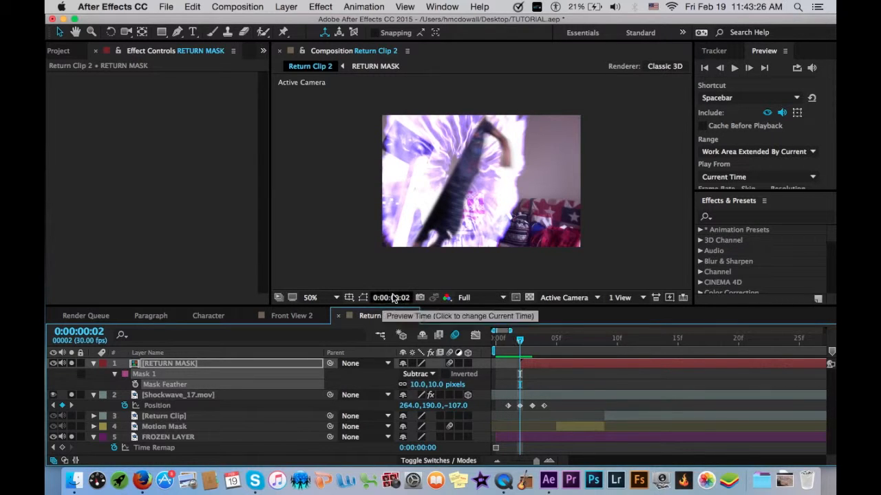
pyautogui.click(365, 298)
pyautogui.moveTo(407, 255)
pyautogui.mouseDown()
pyautogui.moveTo(421, 265)
pyautogui.moveTo(415, 262)
pyautogui.mouseUp()
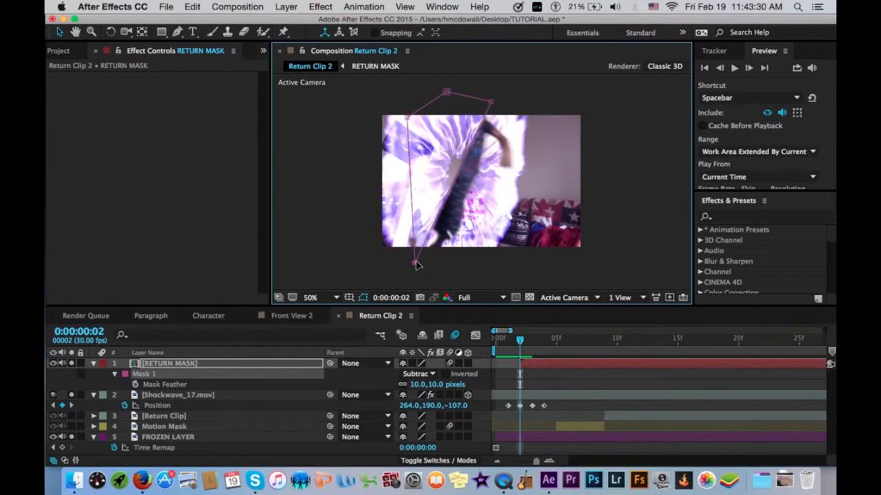
# Step: Reshape the right edge of Mask 1 on RETURN MASK so it follows the man's back from head to feet at frame 2
pyautogui.press('g')
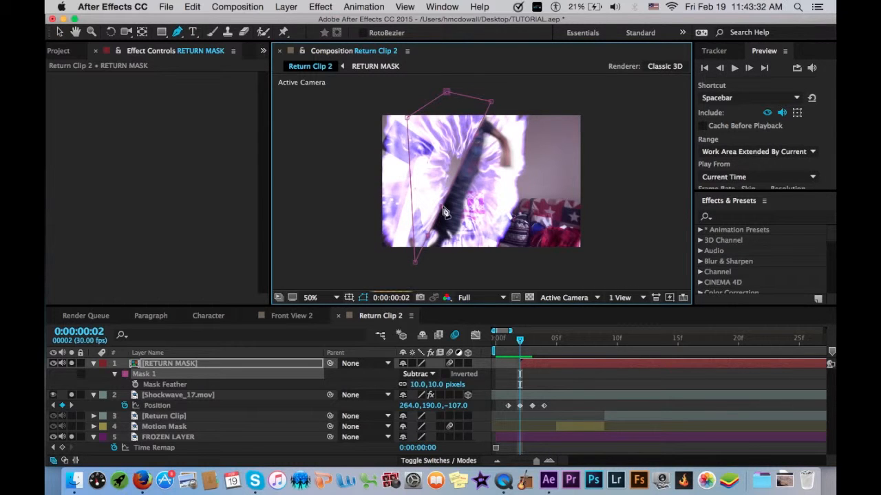
pyautogui.press('v')
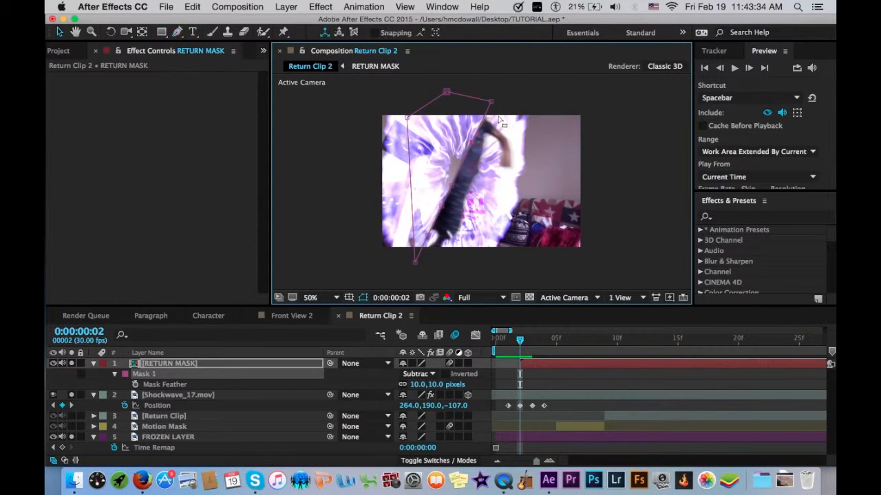
pyautogui.moveTo(488, 122); pyautogui.dragTo(494, 125)
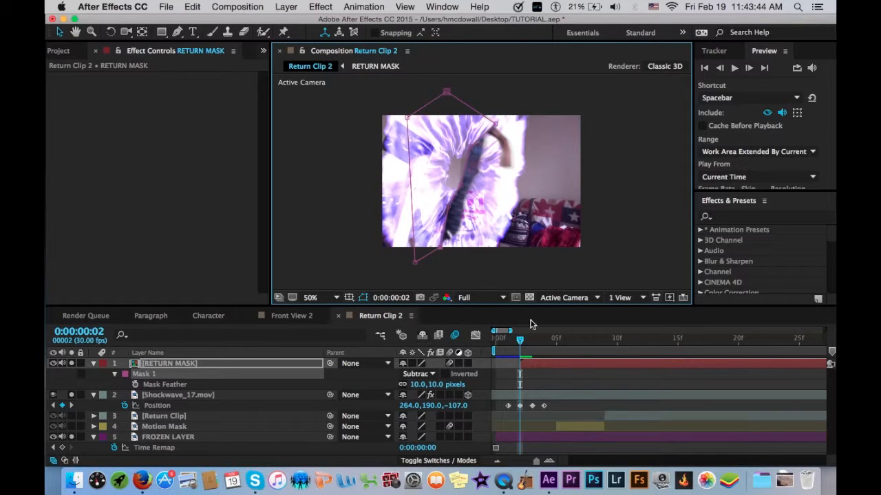
# Step: Reveal Mask 1's Mask Path on RETURN MASK and set its first keyframe at frame 2
pyautogui.moveTo(521, 340)
pyautogui.mouseDown()
pyautogui.moveTo(511, 344)
pyautogui.moveTo(519, 344)
pyautogui.mouseUp()
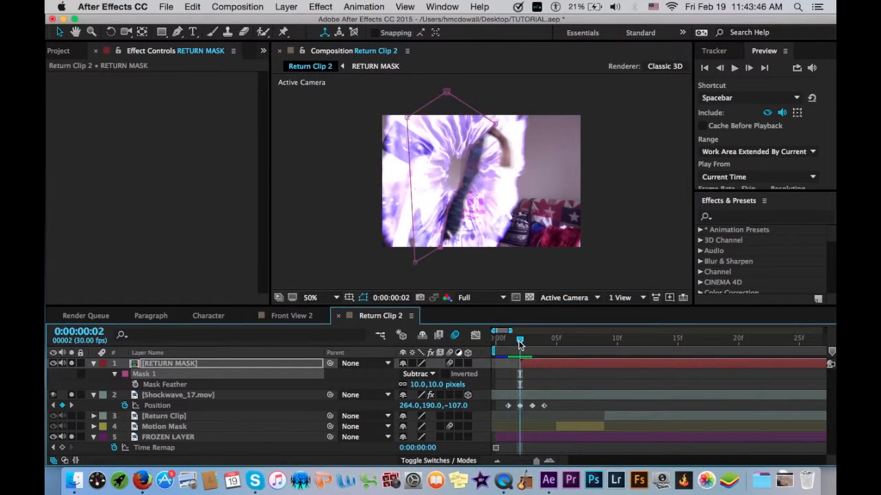
pyautogui.press('m')
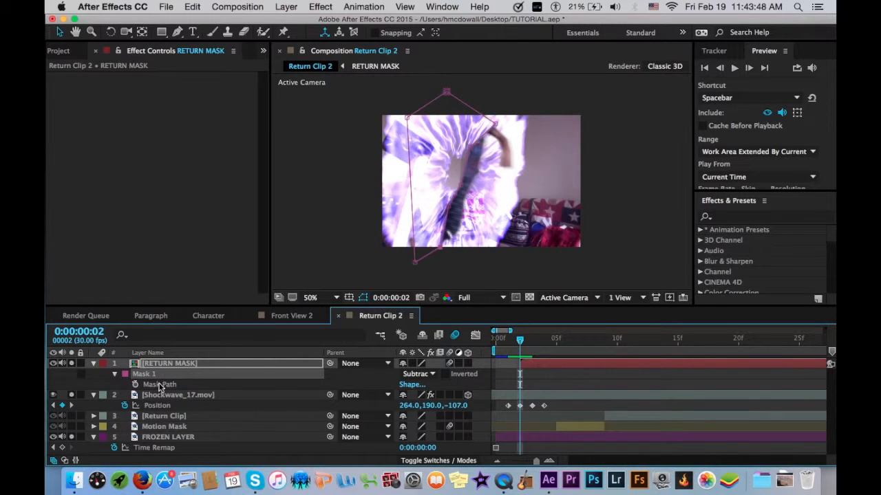
pyautogui.click(136, 384)
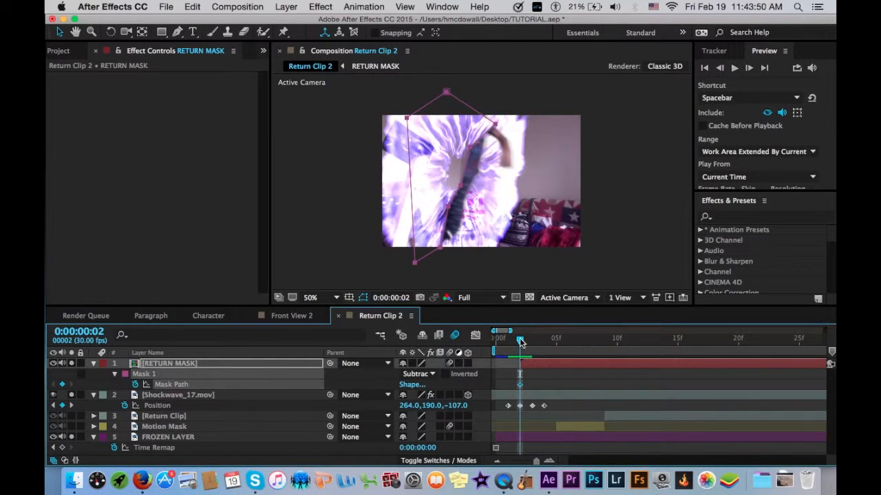
# Step: Keyframe Mask 1 at frames 3 and 4 by shifting the whole mask right to follow the man's back
pyautogui.moveTo(520, 342); pyautogui.dragTo(530, 343)
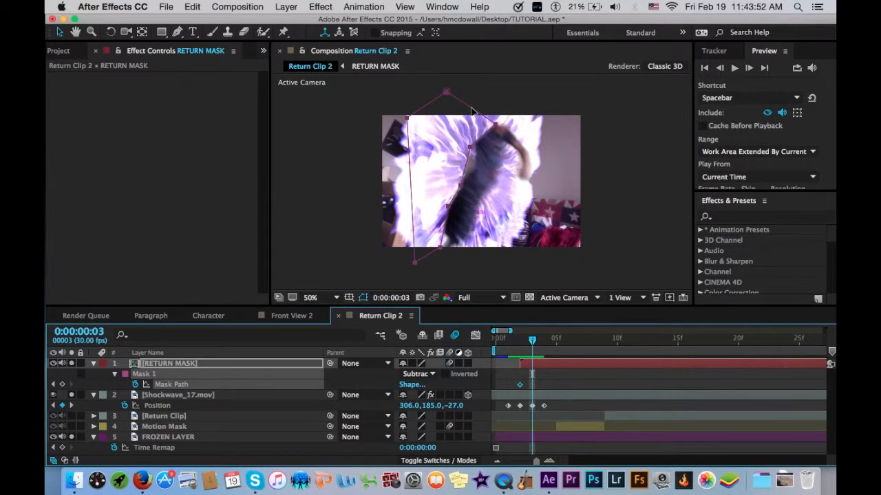
pyautogui.moveTo(468, 147)
pyautogui.mouseDown()
pyautogui.moveTo(458, 140)
pyautogui.moveTo(478, 154)
pyautogui.mouseUp()
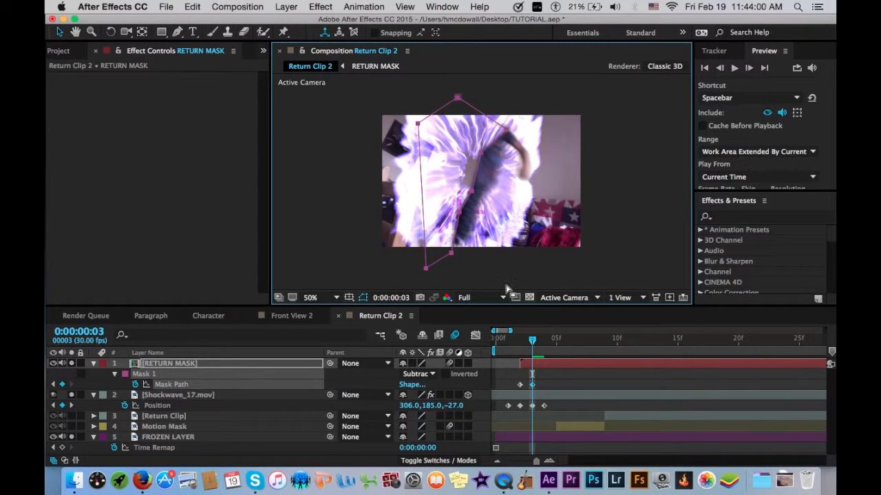
pyautogui.click(543, 341)
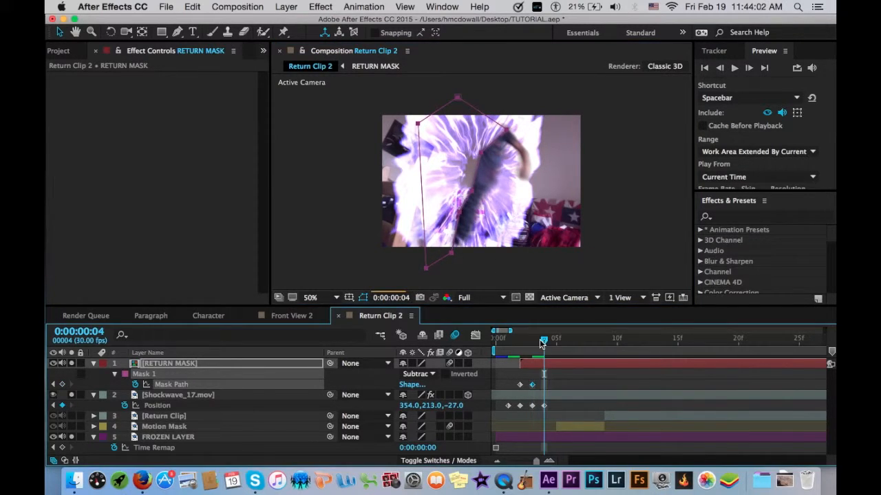
pyautogui.moveTo(470, 195); pyautogui.dragTo(480, 196)
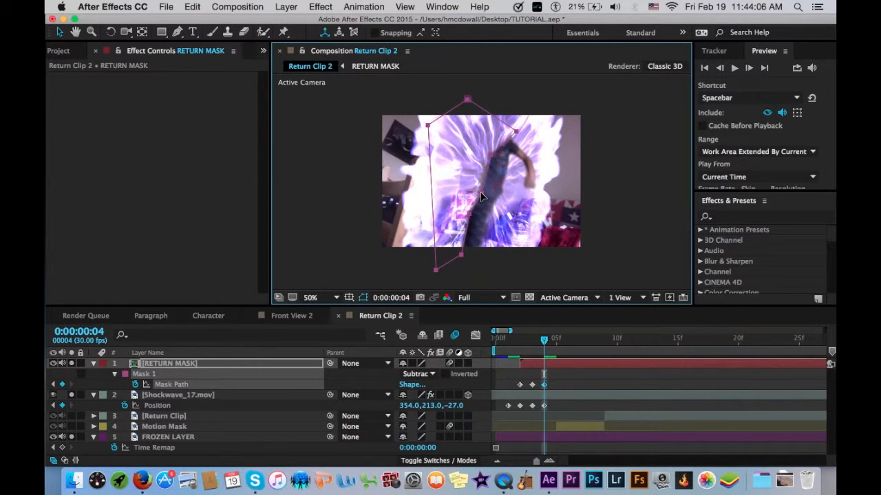
# Step: Preview the masked shockwave sequence from frame 1
pyautogui.click(556, 341)
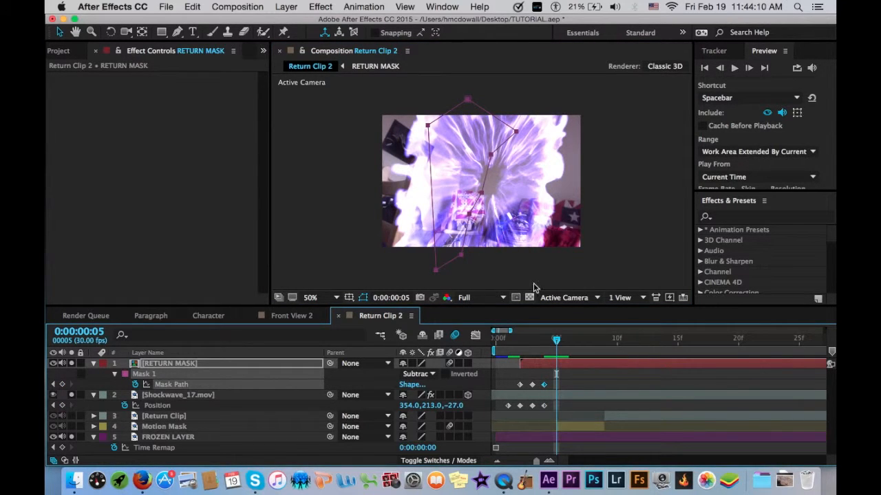
pyautogui.moveTo(555, 342); pyautogui.dragTo(511, 344)
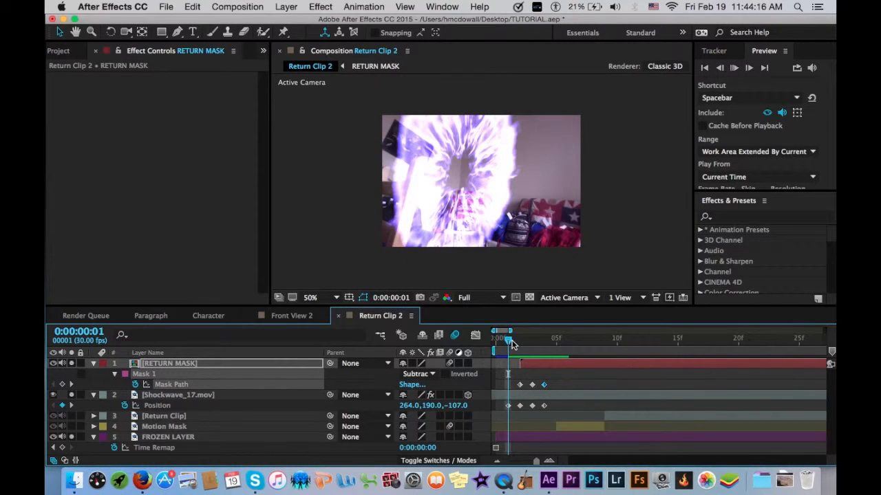
pyautogui.press('space')
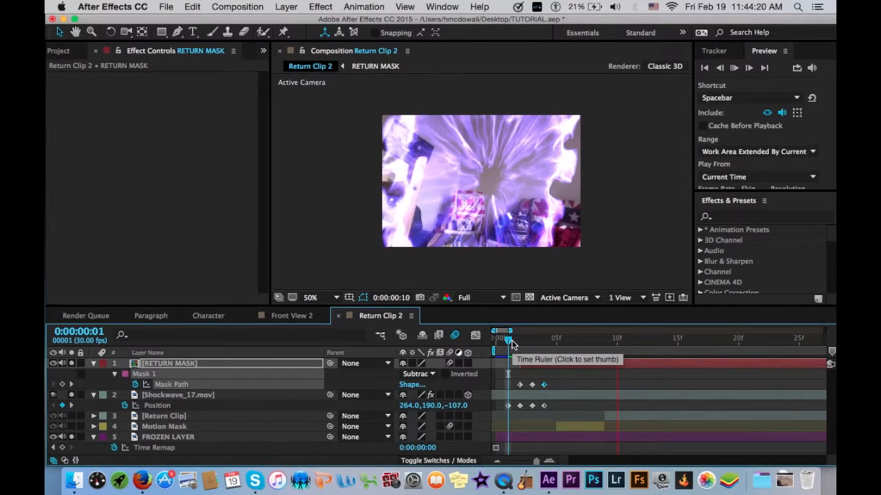
pyautogui.press('space')
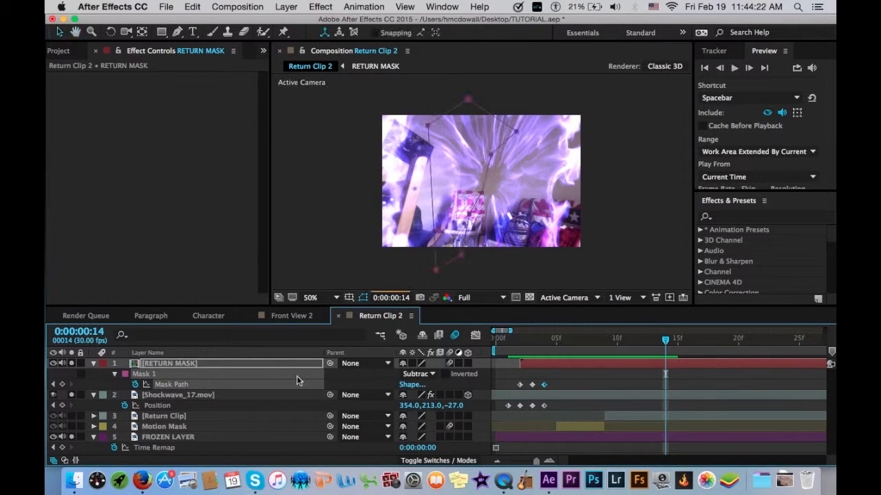
# Step: Make the Motion Mask and Return Clip layers visible and go to frame 3 with nothing selected
pyautogui.click(71, 426)
pyautogui.click(72, 417)
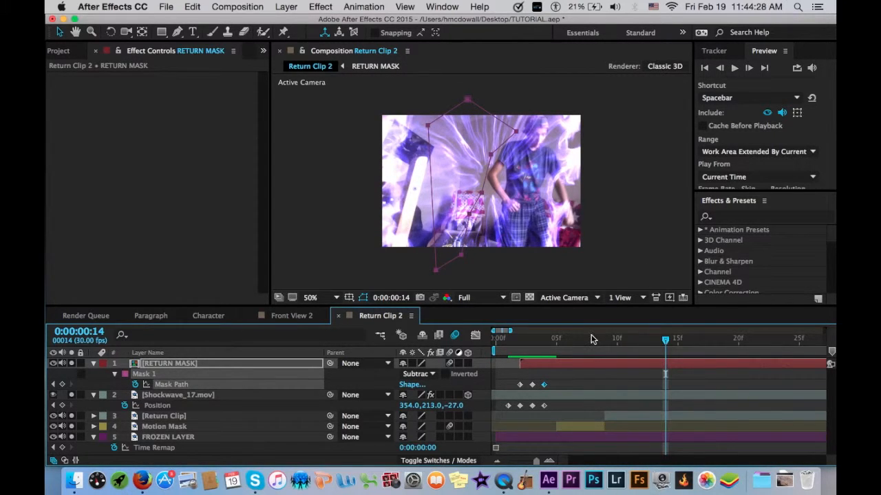
pyautogui.moveTo(583, 339); pyautogui.dragTo(533, 339)
pyautogui.click(604, 389)
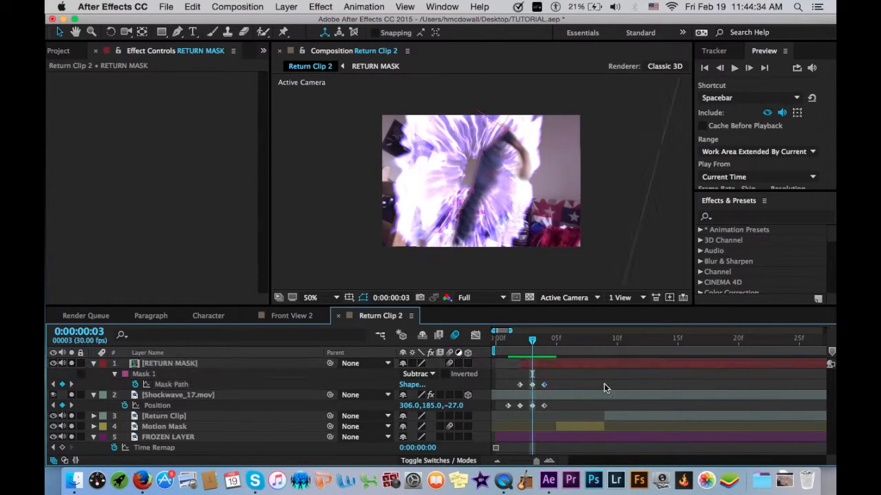
# Step: Scale the RETURN MASK layer to 118% and reposition it slightly left and upward over the shockwave
pyautogui.click(306, 365)
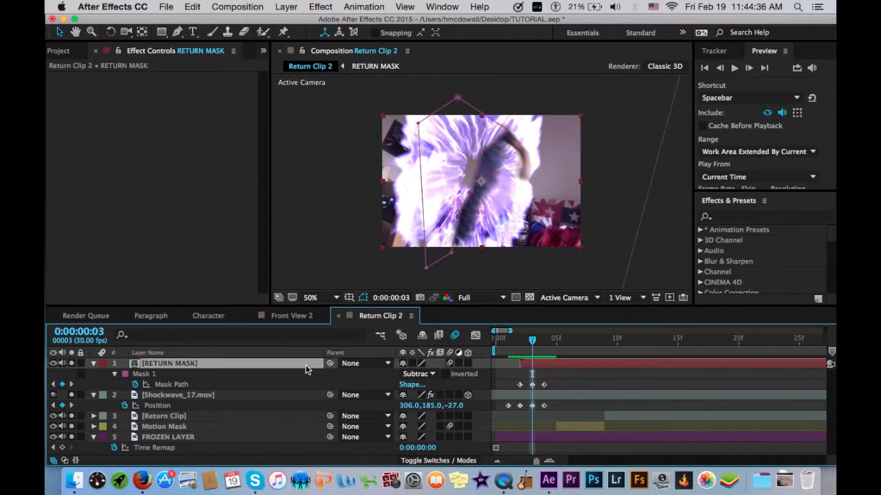
pyautogui.click(401, 335)
pyautogui.press('s')
pyautogui.moveTo(412, 374); pyautogui.dragTo(434, 376)
pyautogui.moveTo(477, 188); pyautogui.dragTo(468, 186)
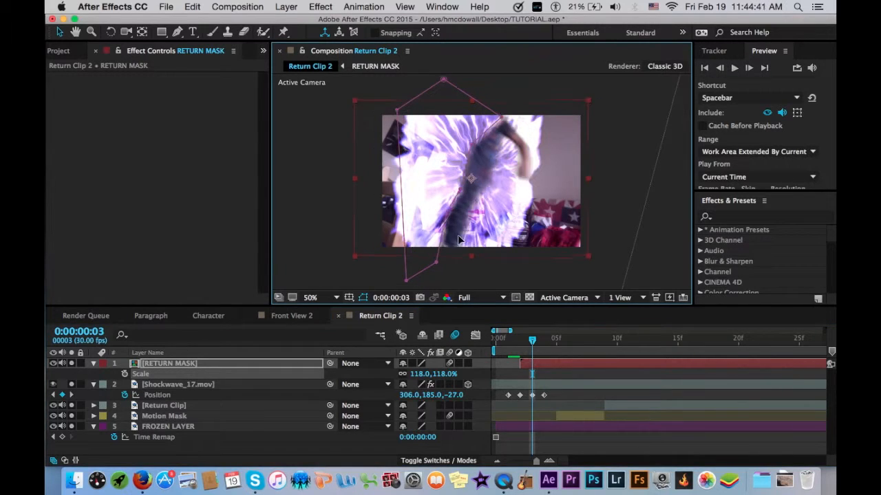
pyautogui.click(590, 373)
# Step: At frame 5, move the Motion Mask layer directly above Shockwave_17.mov in the stacking order and check the frames that follow
pyautogui.moveTo(531, 344)
pyautogui.mouseDown()
pyautogui.moveTo(520, 346)
pyautogui.moveTo(540, 351)
pyautogui.mouseUp()
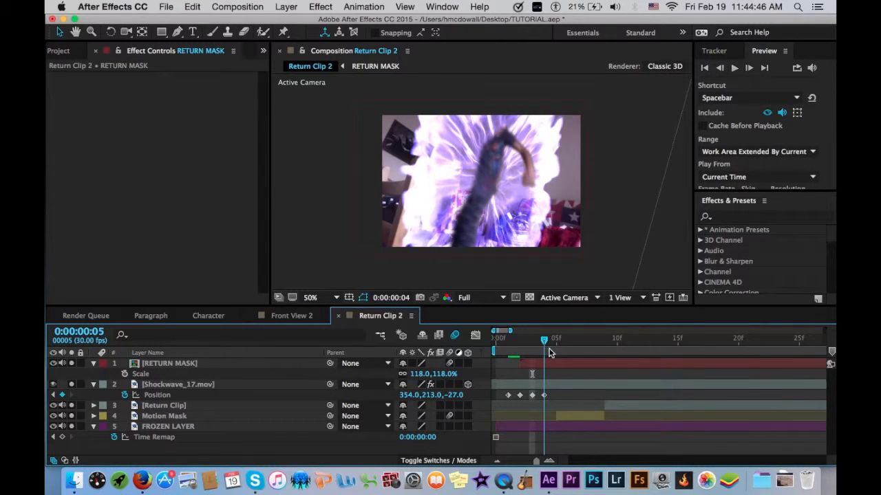
pyautogui.moveTo(552, 348)
pyautogui.mouseDown()
pyautogui.moveTo(508, 347)
pyautogui.moveTo(553, 350)
pyautogui.mouseUp()
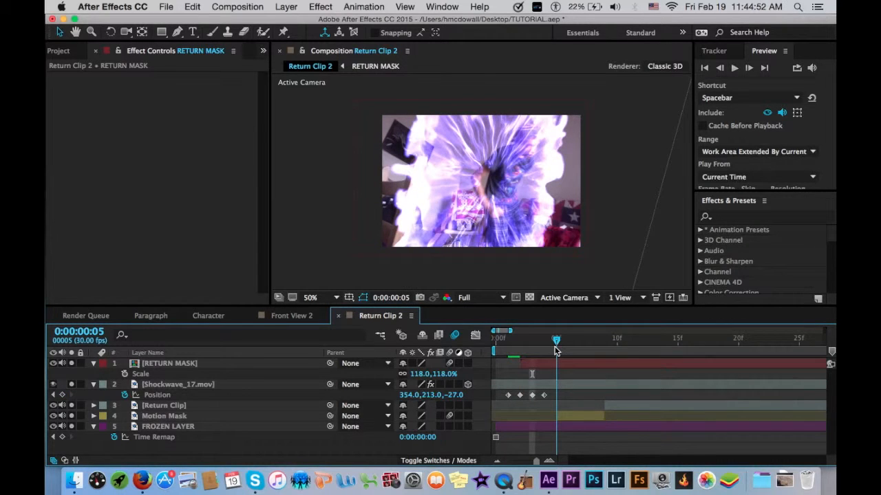
pyautogui.click(188, 417)
pyautogui.moveTo(188, 419); pyautogui.dragTo(199, 386)
pyautogui.rightClick(596, 408)
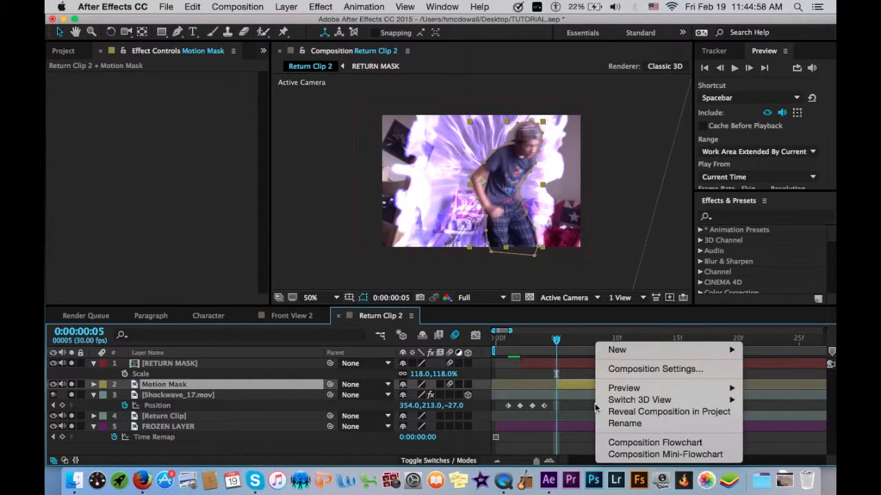
pyautogui.click(585, 409)
pyautogui.click(580, 408)
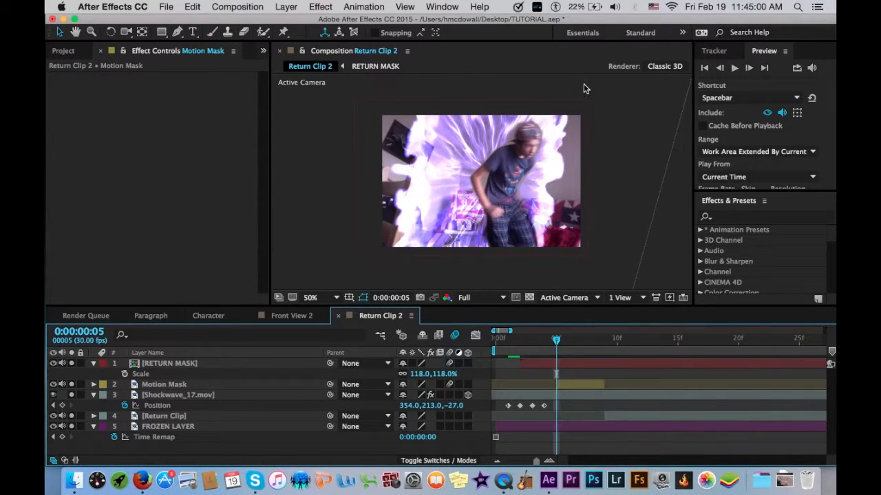
pyautogui.click(604, 339)
pyautogui.moveTo(606, 341); pyautogui.dragTo(580, 340)
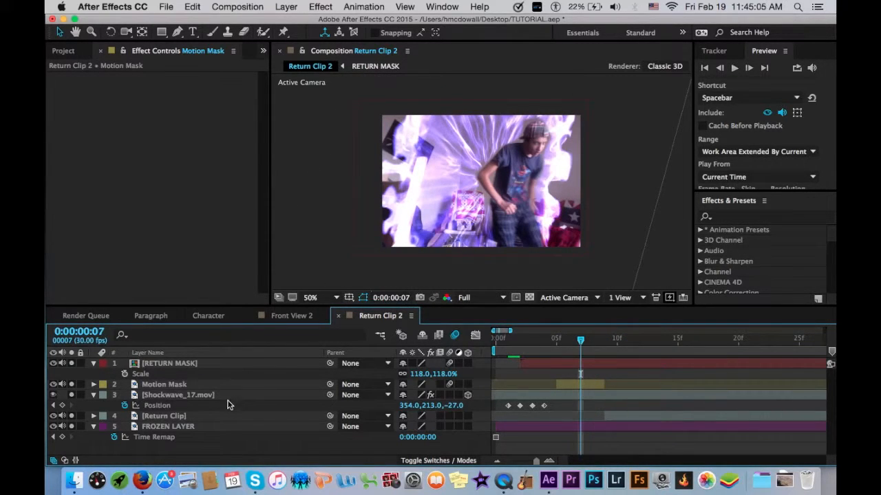
# Step: Duplicate the Shockwave_17.mov layer at frame 7 and time-reverse the upper copy
pyautogui.click(93, 395)
pyautogui.click(164, 396)
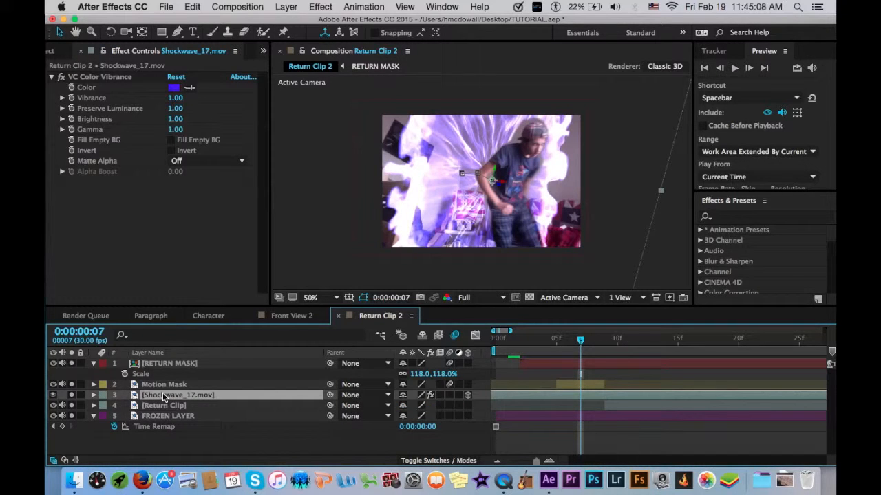
pyautogui.press('super+d')
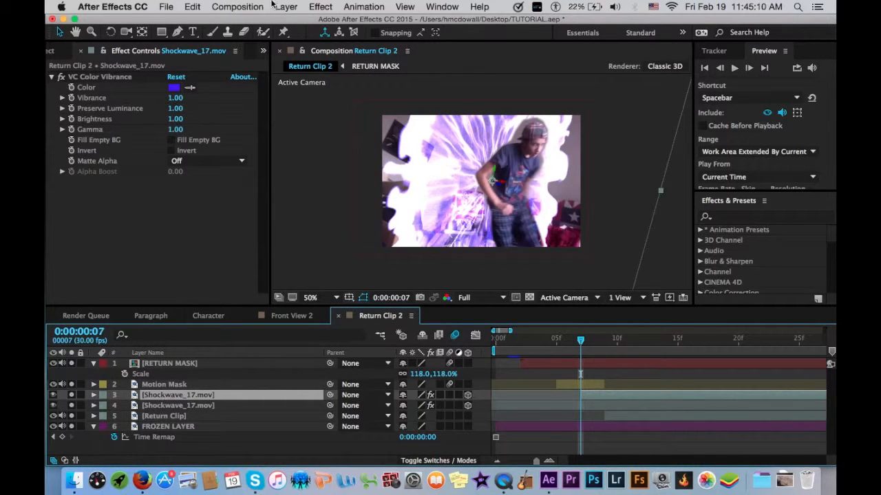
pyautogui.click(294, 6)
pyautogui.click(294, 6)
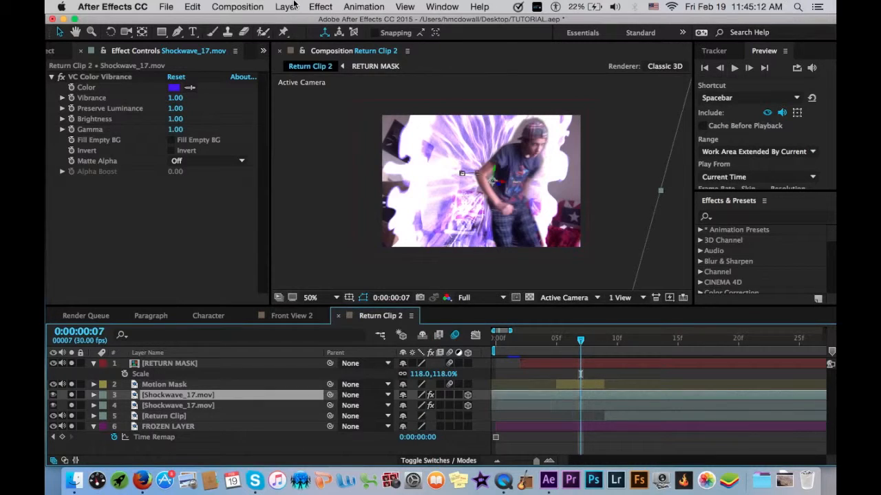
pyautogui.click(294, 6)
pyautogui.moveTo(325, 156)
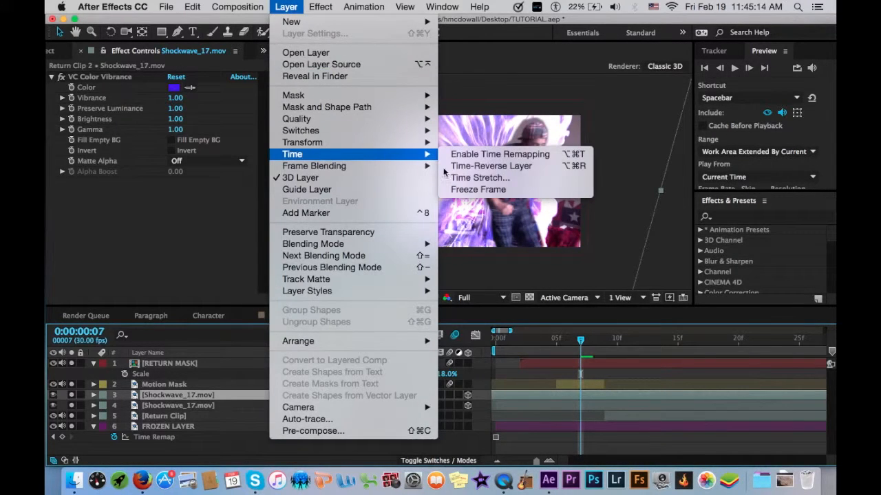
pyautogui.click(491, 169)
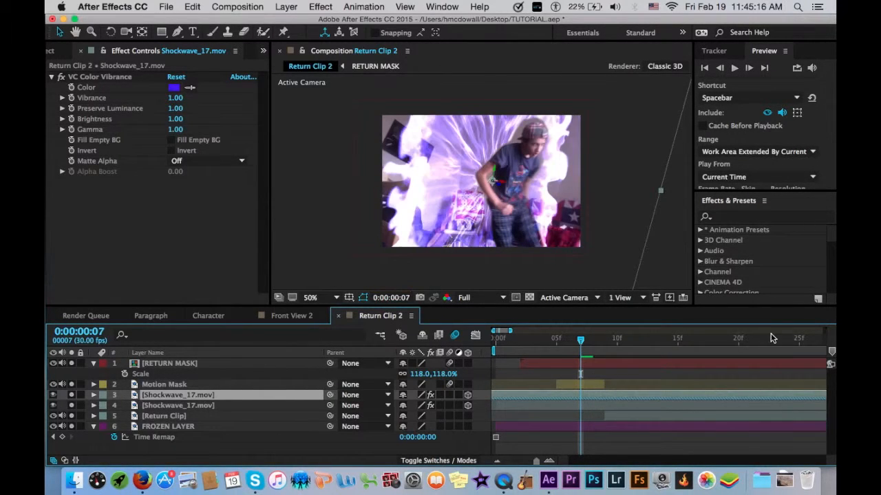
# Step: Try offsetting the original Shockwave_17.mov layer to a later start time, and undo the shift
pyautogui.click(683, 403)
pyautogui.moveTo(537, 461); pyautogui.dragTo(486, 462)
pyautogui.moveTo(539, 408); pyautogui.dragTo(559, 411)
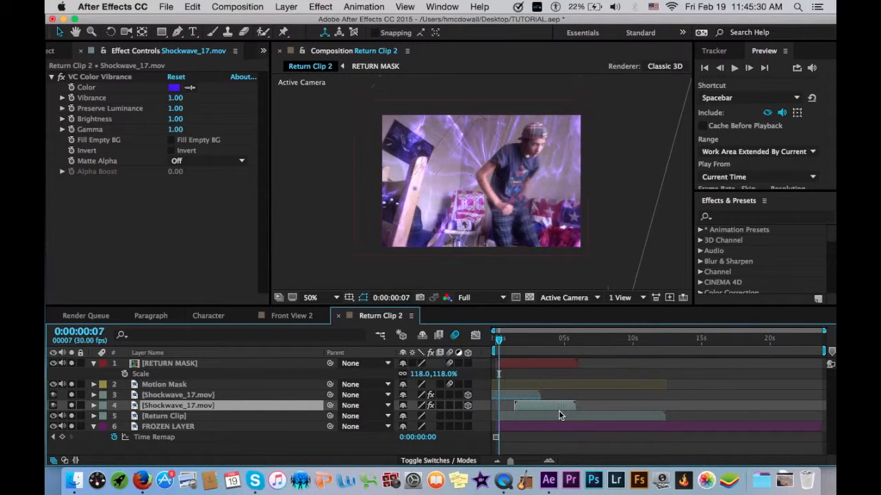
pyautogui.press('super+z')
pyautogui.moveTo(510, 461); pyautogui.dragTo(589, 466)
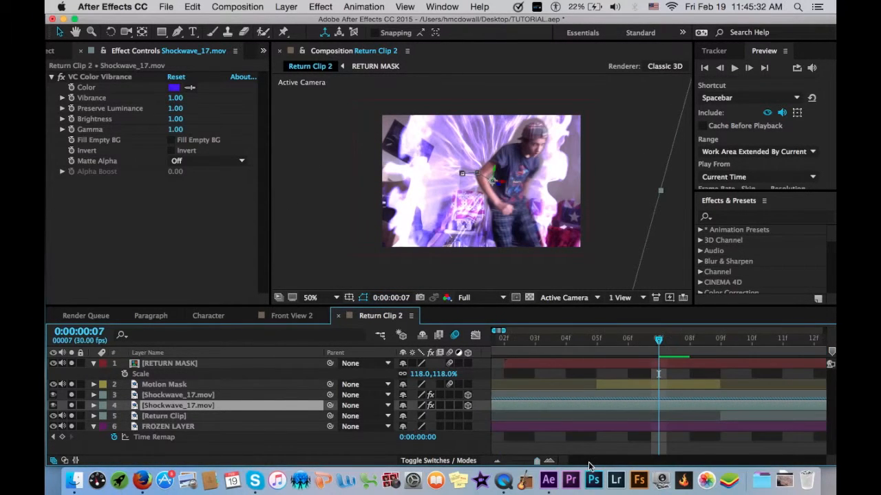
# Step: Try sliding the time-reversed shockwave copy to an earlier start time, and delete that copy
pyautogui.press('super+Up')
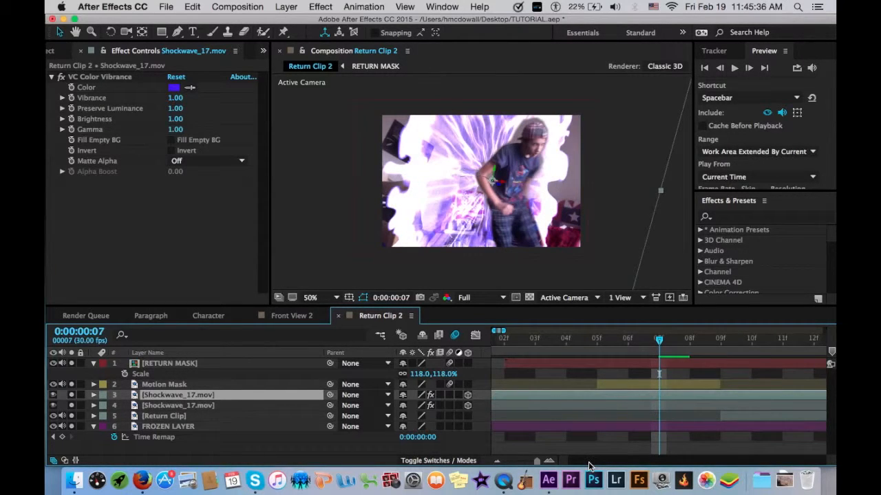
pyautogui.moveTo(536, 461); pyautogui.dragTo(476, 463)
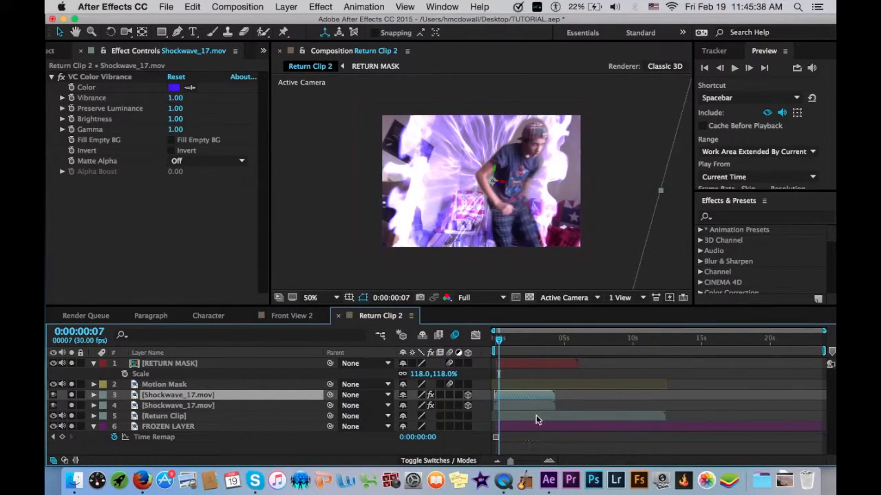
pyautogui.moveTo(549, 398); pyautogui.dragTo(528, 399)
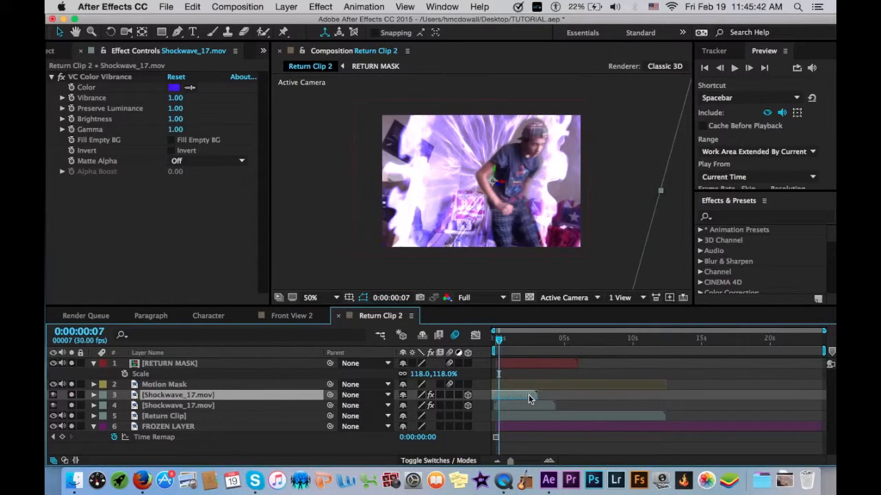
pyautogui.moveTo(509, 461); pyautogui.dragTo(537, 461)
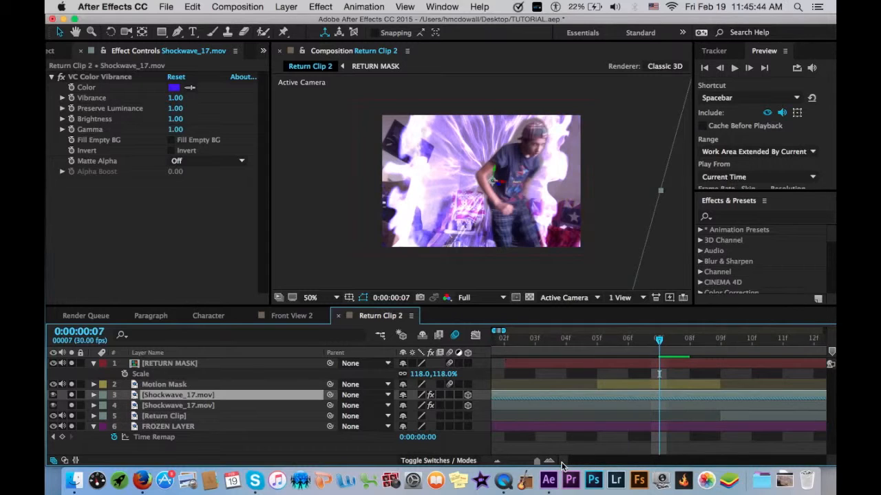
pyautogui.press('Delete')
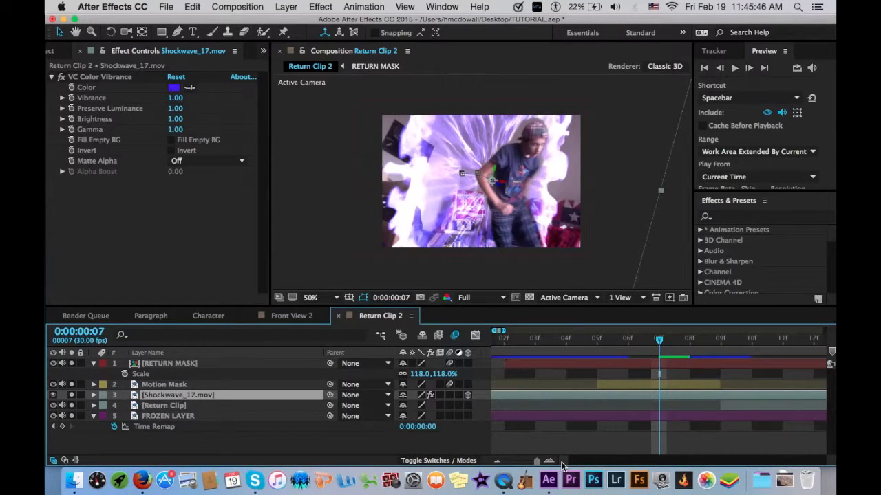
# Step: Restore the deleted time-reversed copy of Shockwave_17.mov and slide it to an earlier start time
pyautogui.press('super+z')
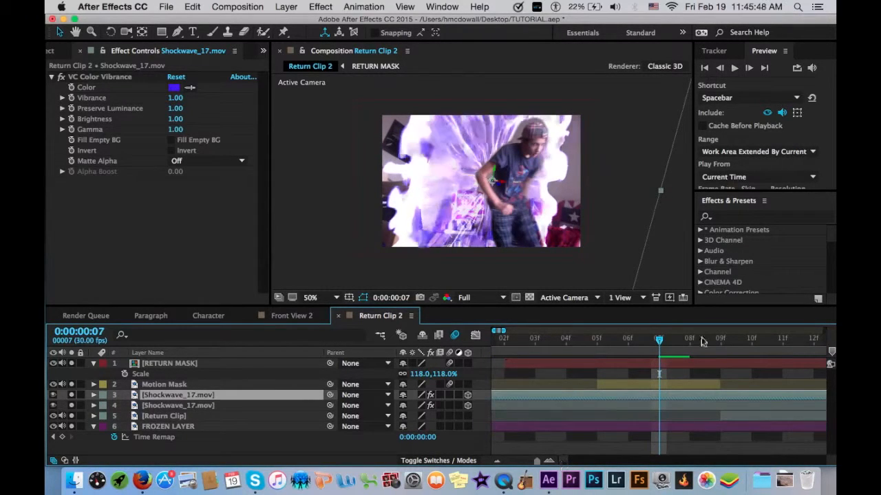
pyautogui.moveTo(702, 339); pyautogui.dragTo(659, 344)
pyautogui.moveTo(535, 461); pyautogui.dragTo(509, 463)
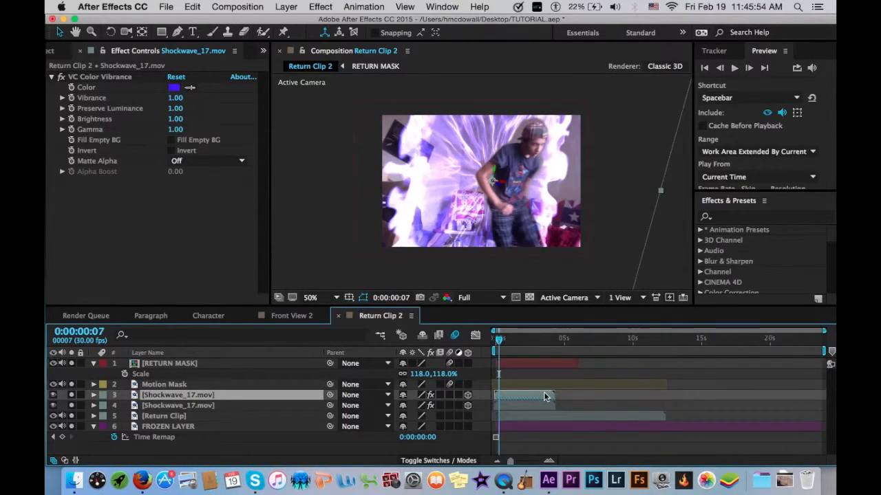
pyautogui.moveTo(546, 397); pyautogui.dragTo(513, 398)
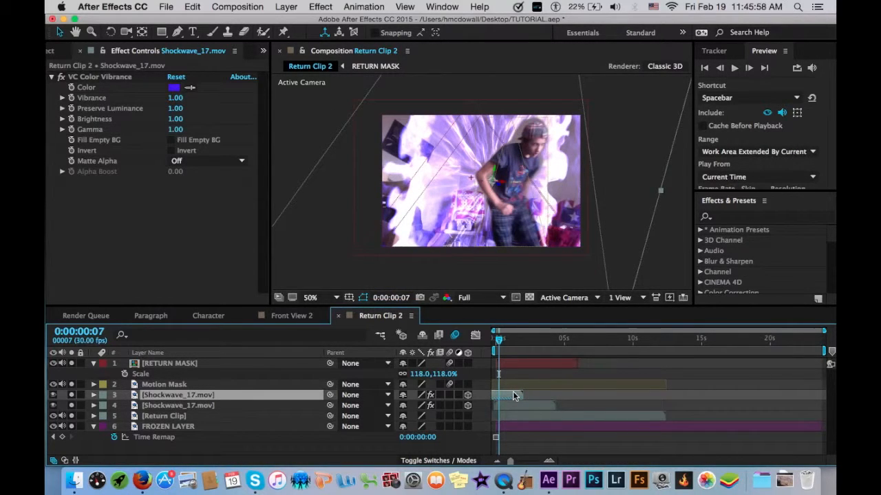
pyautogui.moveTo(513, 397); pyautogui.dragTo(506, 399)
# Step: Turn off solo for the original Shockwave_17.mov layer and shift the time-reversed copy so it ends near frame 15
pyautogui.click(53, 405)
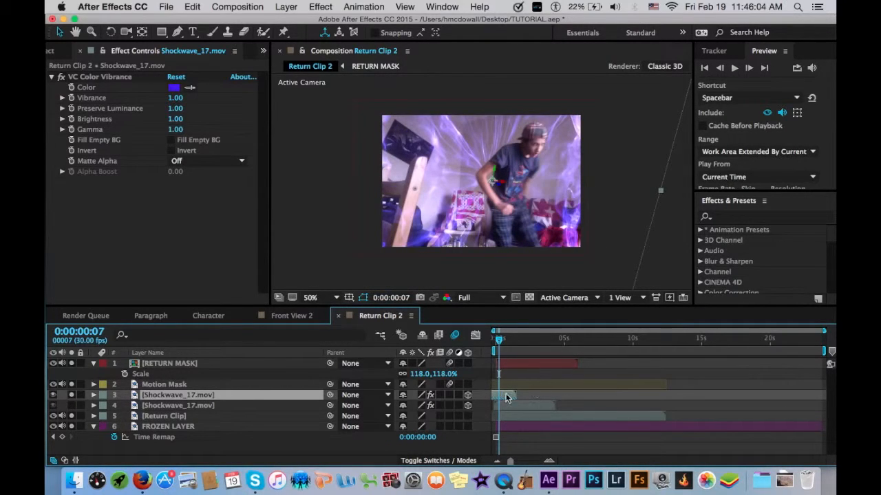
pyautogui.moveTo(502, 398); pyautogui.dragTo(496, 399)
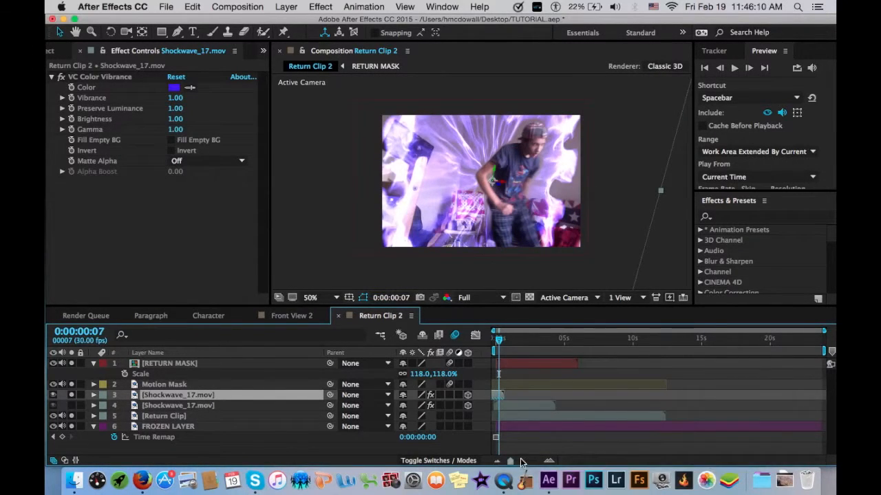
pyautogui.moveTo(516, 461); pyautogui.dragTo(551, 464)
pyautogui.moveTo(709, 398); pyautogui.dragTo(734, 405)
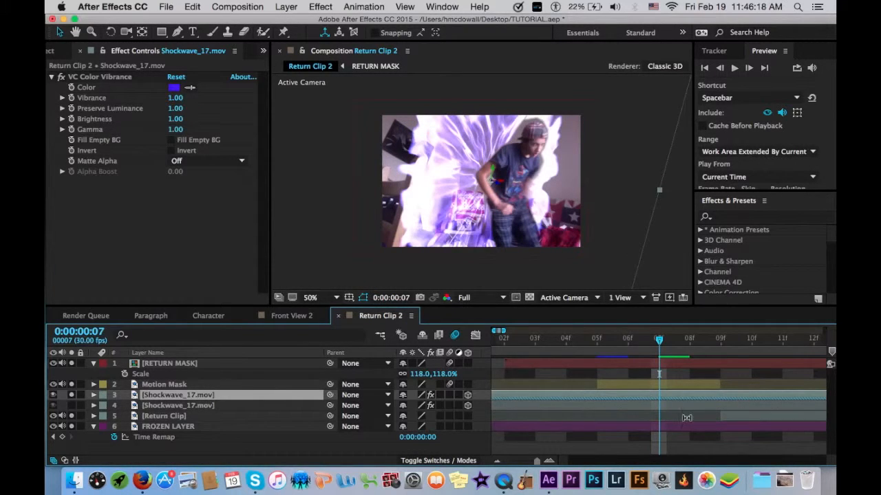
# Step: Extend the end of the Motion Mask layer to frame 10 and hide the mask outlines in the viewer
pyautogui.hscroll(3, 686, 417)
pyautogui.click(622, 340)
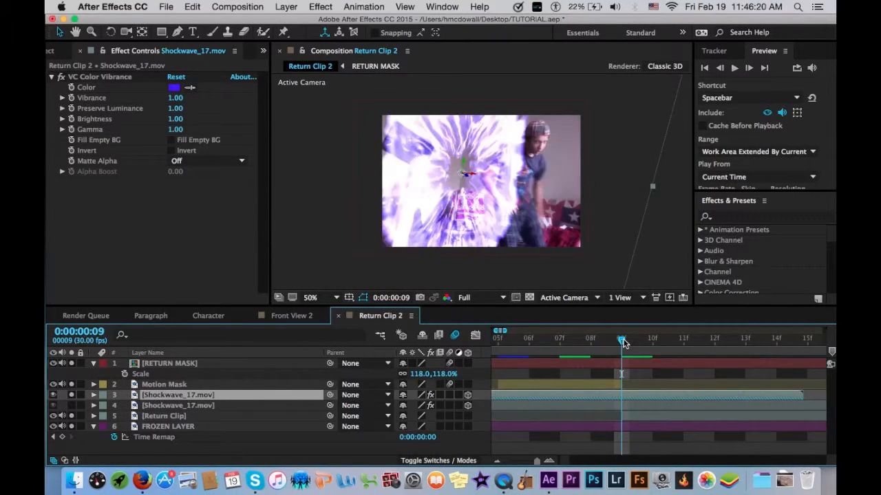
pyautogui.moveTo(620, 386); pyautogui.dragTo(656, 389)
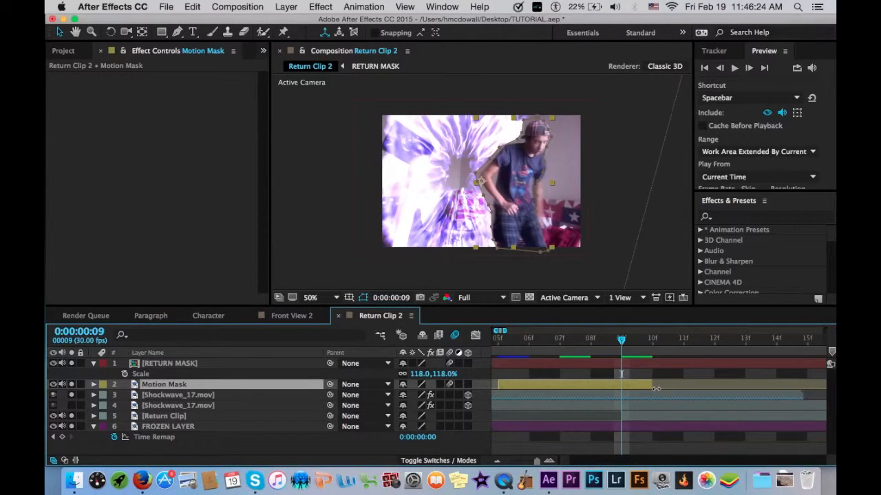
pyautogui.click(363, 298)
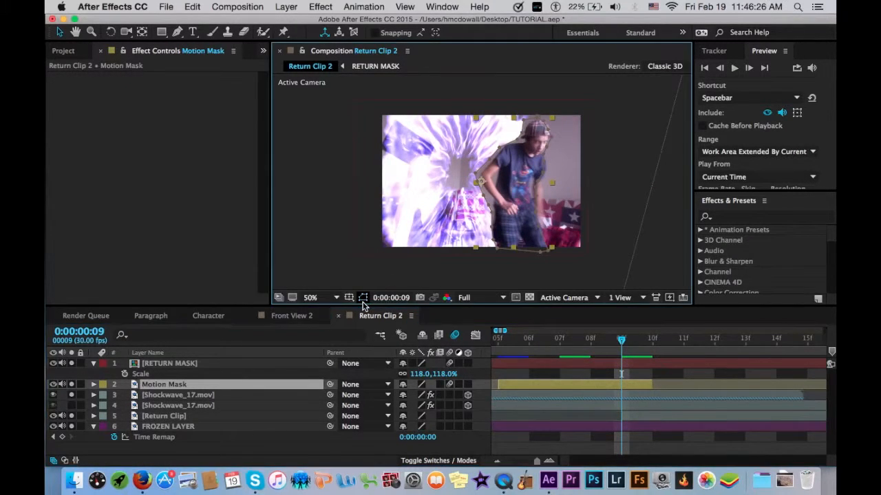
pyautogui.click(362, 298)
# Step: Try feathering Motion Mask's mask to 41 pixels and check the frames from 5 to 9
pyautogui.press('f')
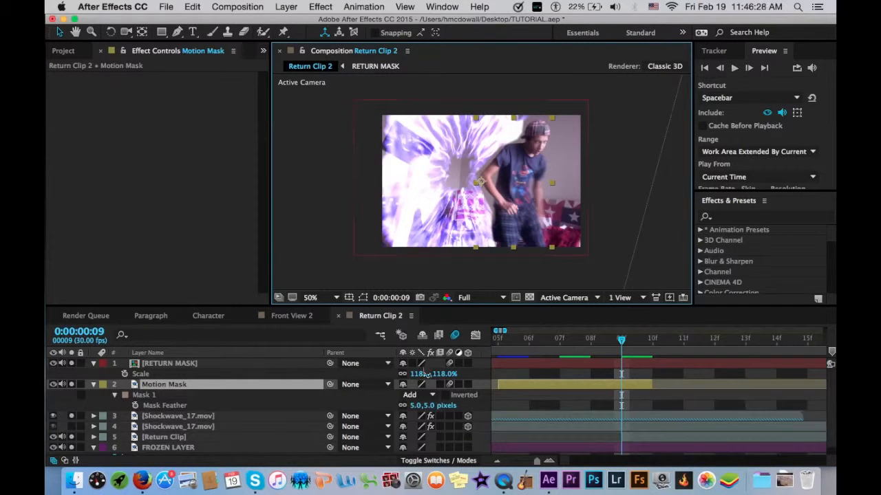
pyautogui.moveTo(417, 405); pyautogui.dragTo(441, 407)
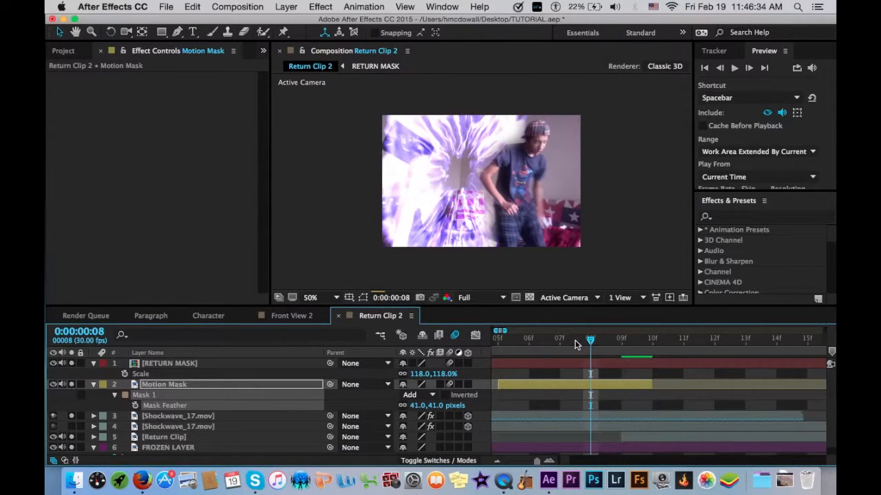
pyautogui.moveTo(575, 344); pyautogui.dragTo(511, 342)
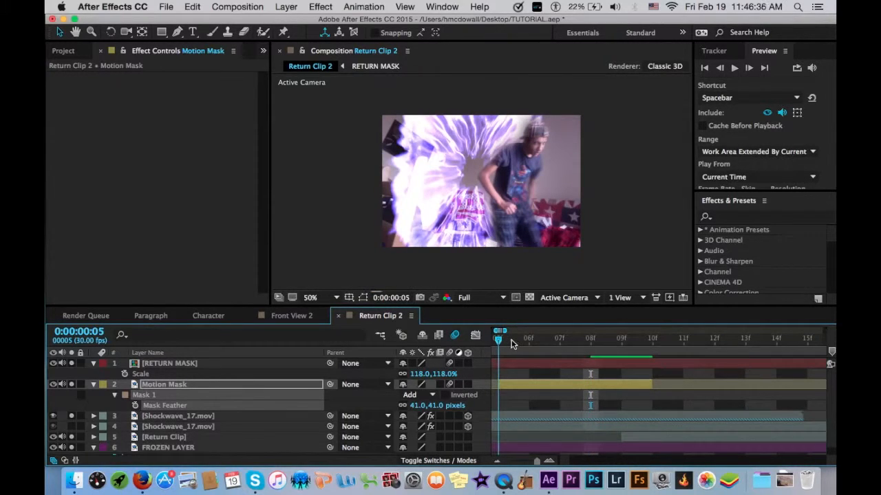
pyautogui.moveTo(517, 344); pyautogui.dragTo(610, 348)
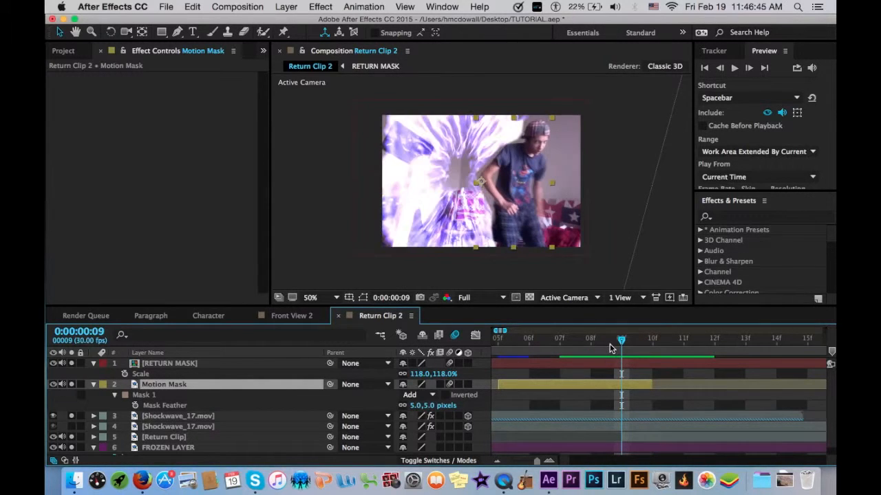
# Step: Split the time-reversed Shockwave_17.mov layer at frame 9 and time-stretch the later segment with a value of 1
pyautogui.click(611, 417)
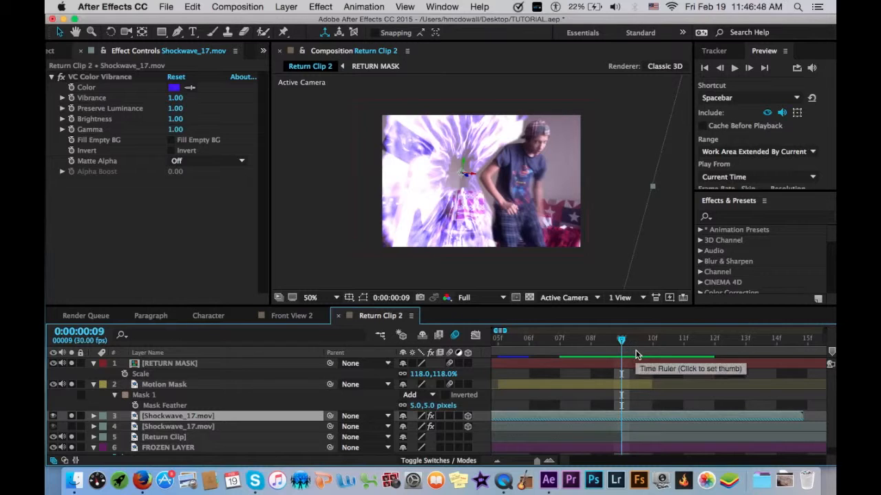
pyautogui.press('super+d')
pyautogui.click(285, 6)
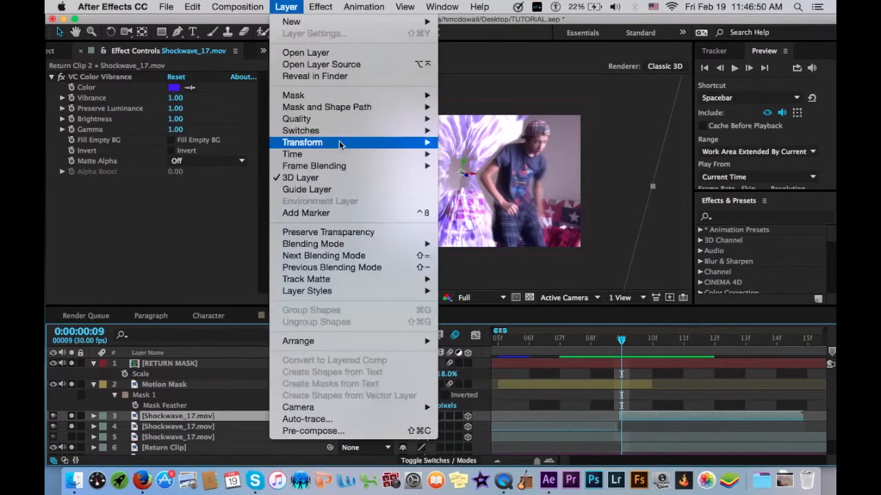
pyautogui.moveTo(344, 156)
pyautogui.click(480, 178)
pyautogui.write('1')
pyautogui.press('Return')
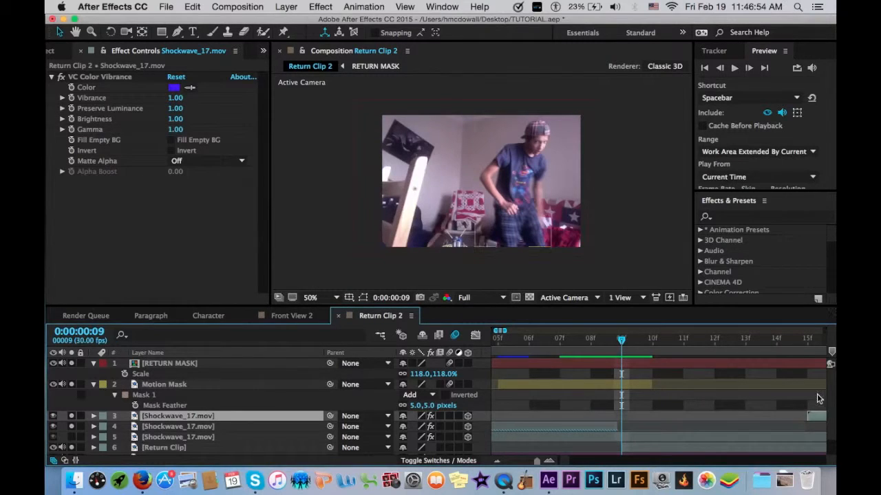
# Step: Move the stretched shockwave segment to start at frame 9 and preview the composition from frame 8
pyautogui.hscroll(2, 748, 404)
pyautogui.hscroll(1, 744, 412)
pyautogui.moveTo(729, 414); pyautogui.dragTo(574, 417)
pyautogui.moveTo(547, 341); pyautogui.dragTo(517, 341)
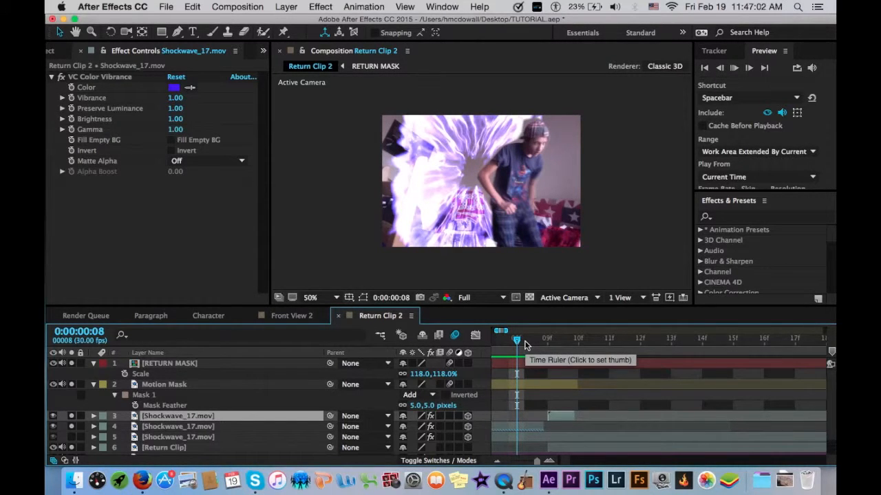
pyautogui.press('space')
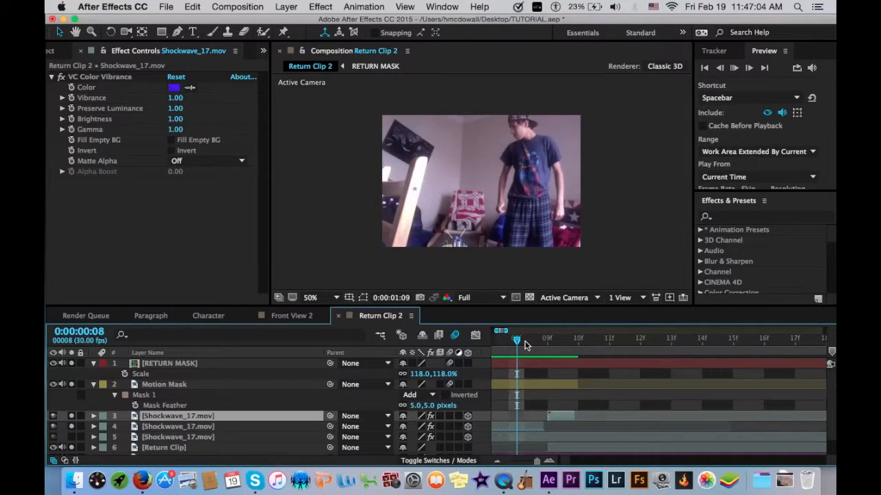
# Step: Collapse the expanded layer properties and turn off solo for all layers from RETURN MASK down to FROZEN LAYER
pyautogui.click(93, 364)
pyautogui.click(94, 373)
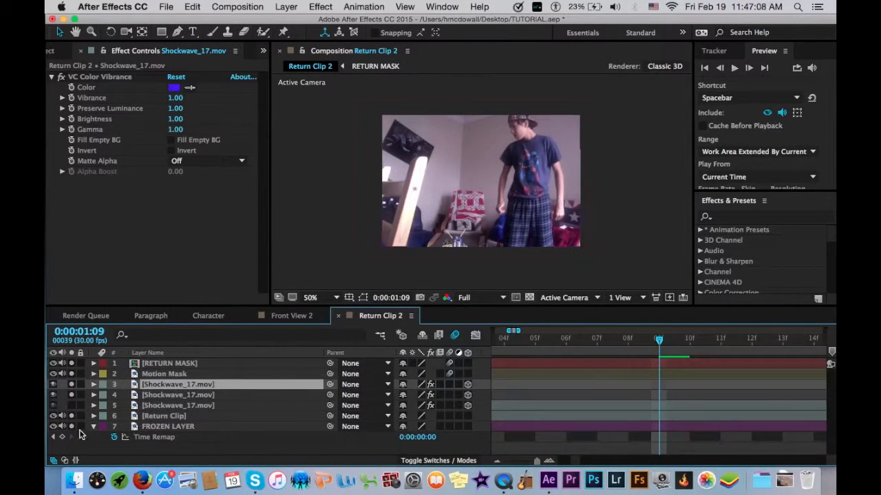
pyautogui.click(141, 428)
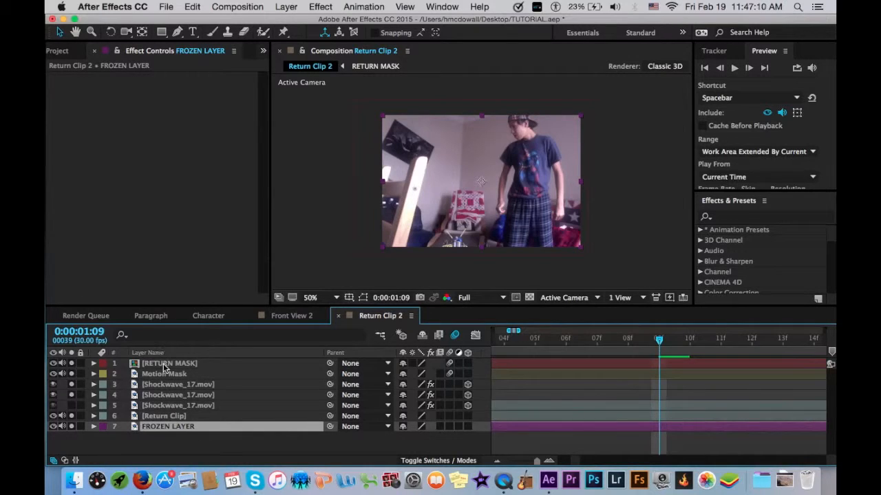
pyautogui.keyDown('shift'); pyautogui.click(167, 363); pyautogui.keyUp('shift')
pyautogui.click(73, 364)
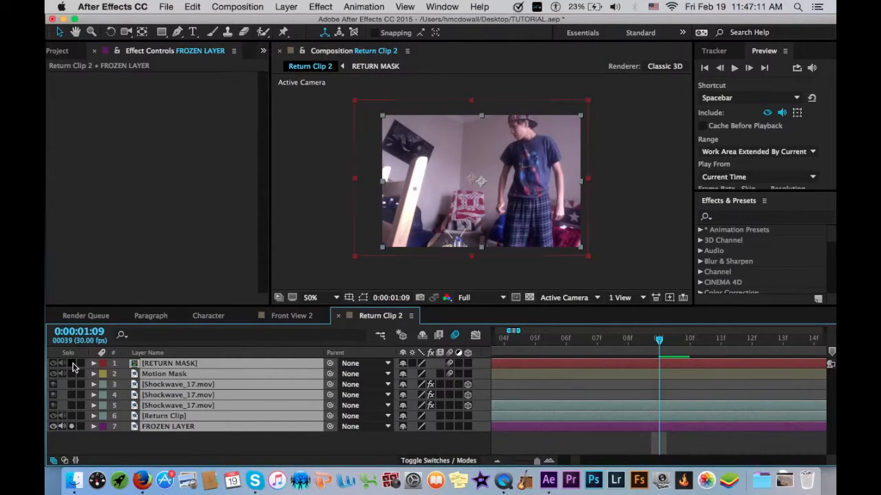
pyautogui.click(128, 444)
# Step: Trim the end of the lowest Shockwave_17.mov layer to frame 9
pyautogui.moveTo(536, 461); pyautogui.dragTo(471, 465)
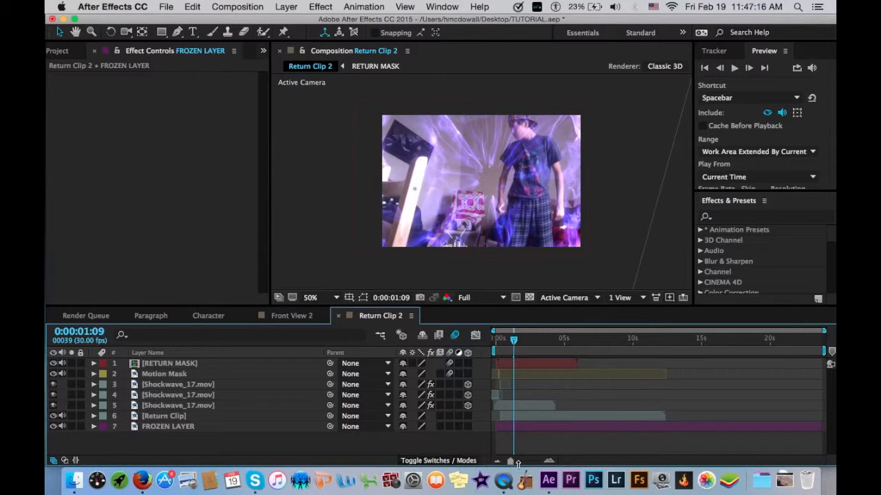
pyautogui.moveTo(518, 463); pyautogui.dragTo(541, 464)
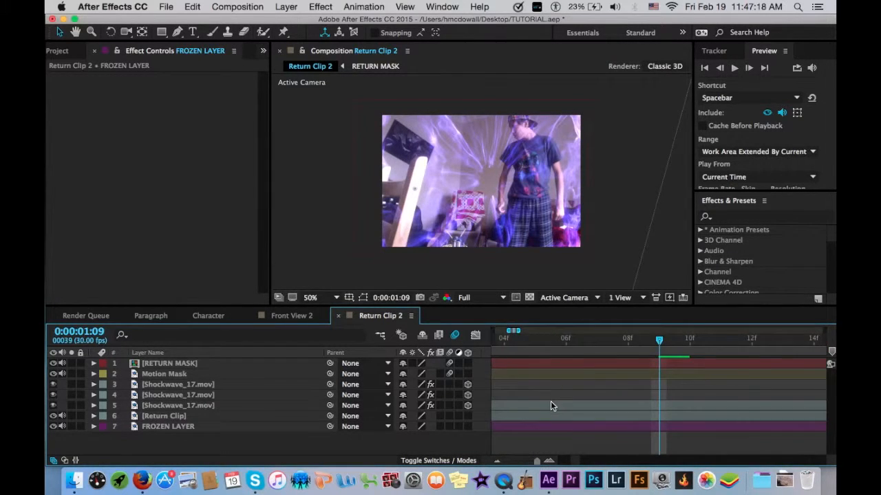
pyautogui.hscroll(-10, 550, 401)
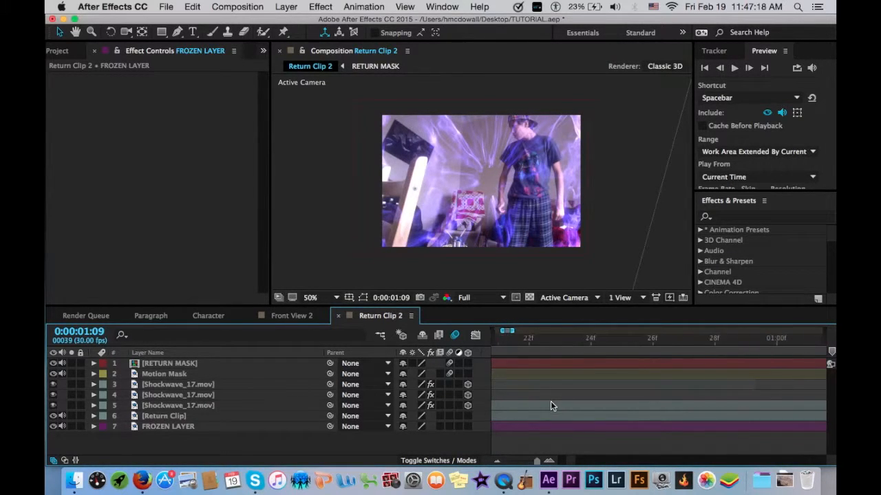
pyautogui.click(749, 352)
pyautogui.click(744, 406)
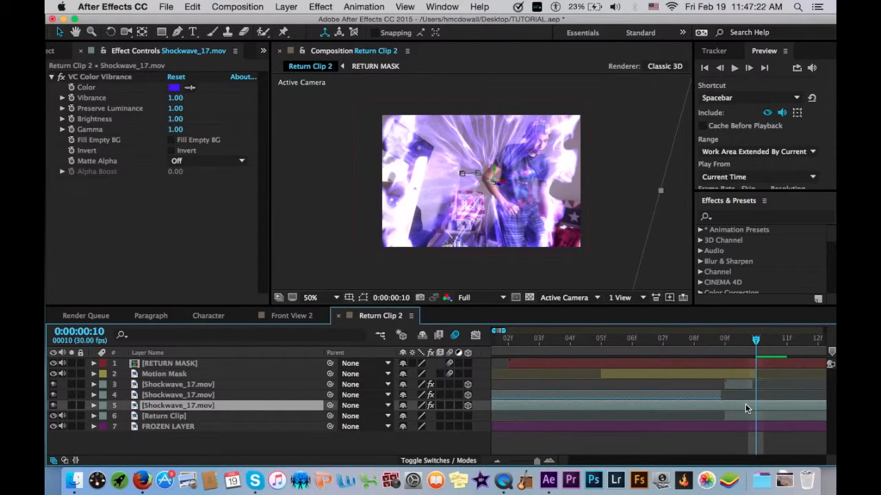
pyautogui.hotkey('alt', ']')
pyautogui.moveTo(787, 406); pyautogui.dragTo(745, 406)
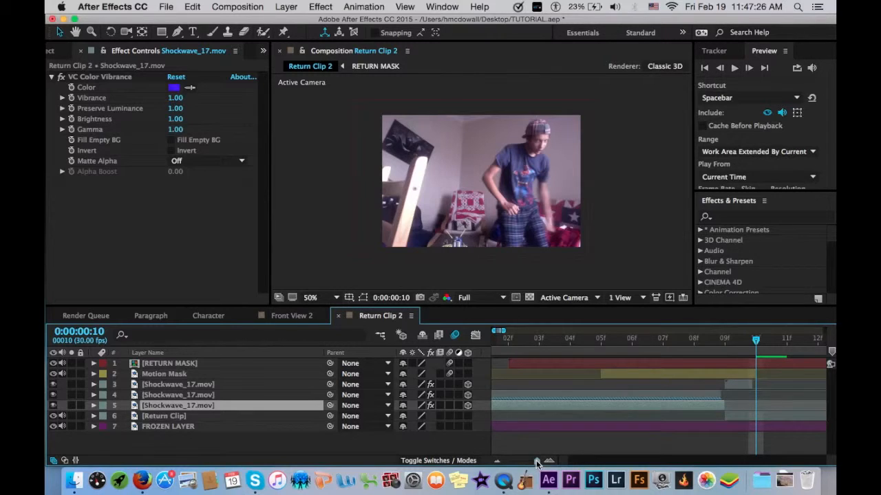
# Step: Trim the start of the middle Shockwave_17.mov layer to frame 5
pyautogui.moveTo(538, 462); pyautogui.dragTo(510, 461)
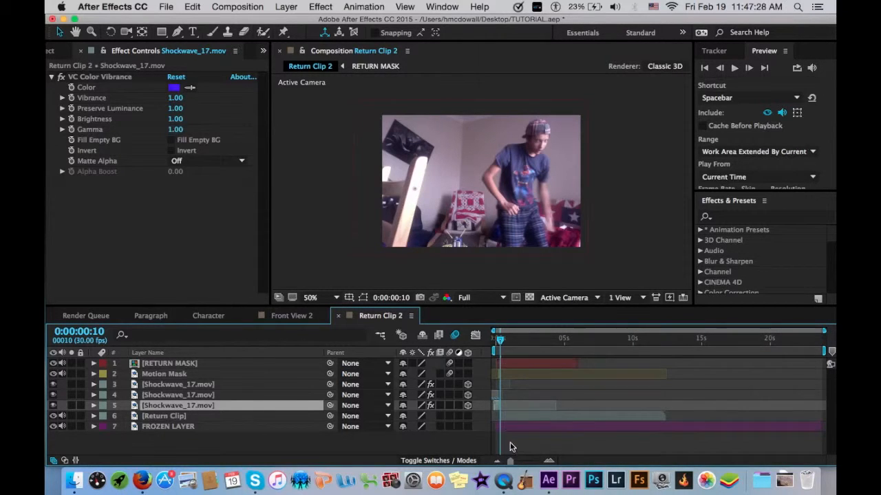
pyautogui.click(514, 451)
pyautogui.click(523, 465)
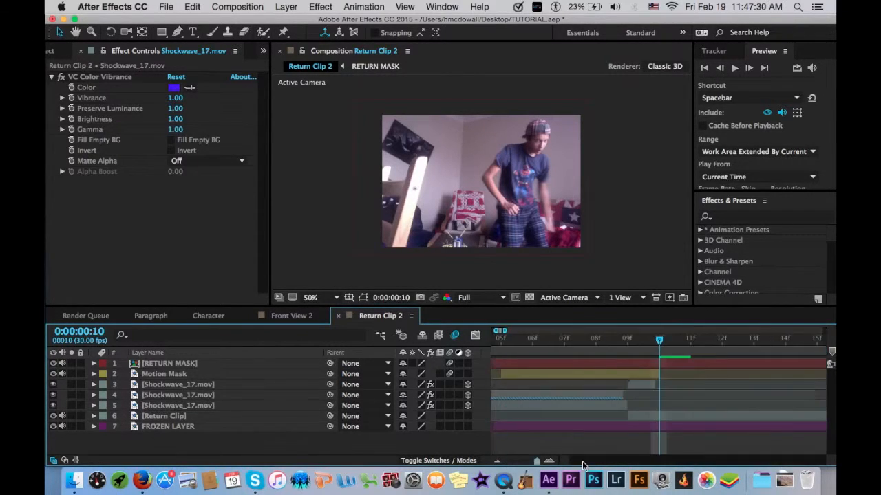
pyautogui.click(563, 340)
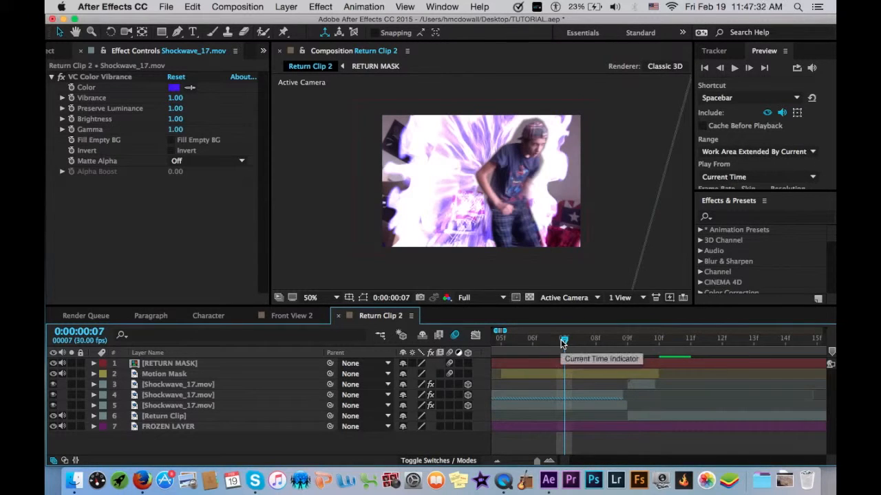
pyautogui.click(526, 342)
pyautogui.moveTo(511, 344); pyautogui.dragTo(490, 344)
pyautogui.click(605, 345)
pyautogui.click(579, 342)
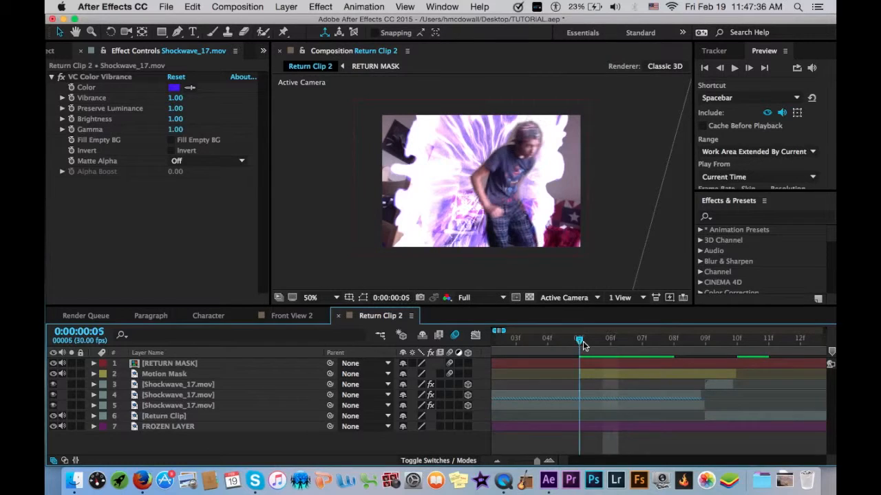
pyautogui.click(595, 394)
pyautogui.hotkey('alt', '[')
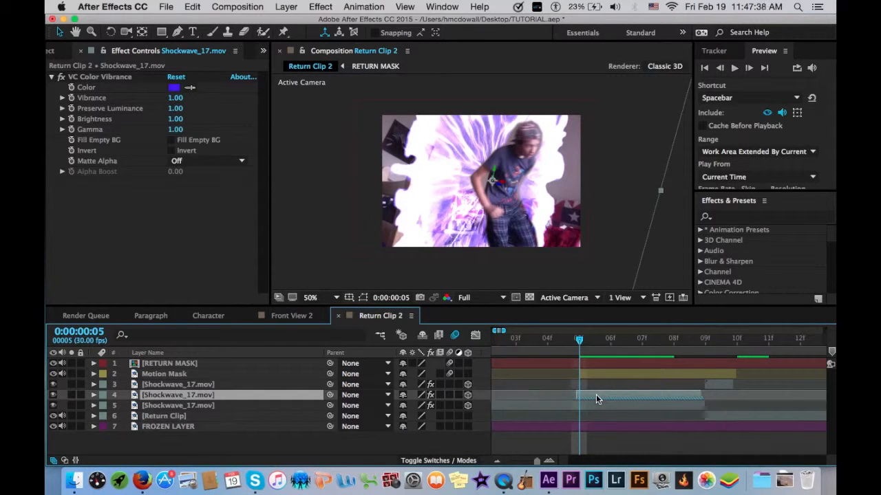
# Step: Preview the whole phasing effect from frame 0
pyautogui.moveTo(533, 461); pyautogui.dragTo(510, 461)
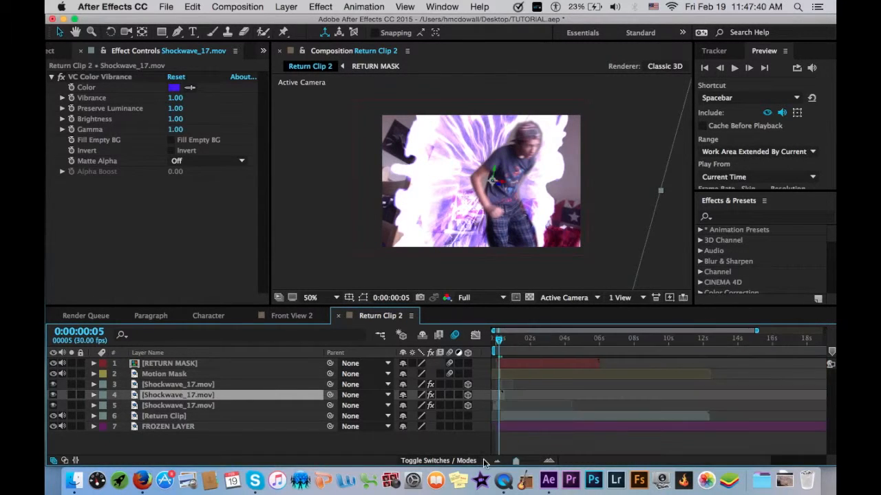
pyautogui.click(509, 434)
pyautogui.moveTo(500, 342); pyautogui.dragTo(482, 341)
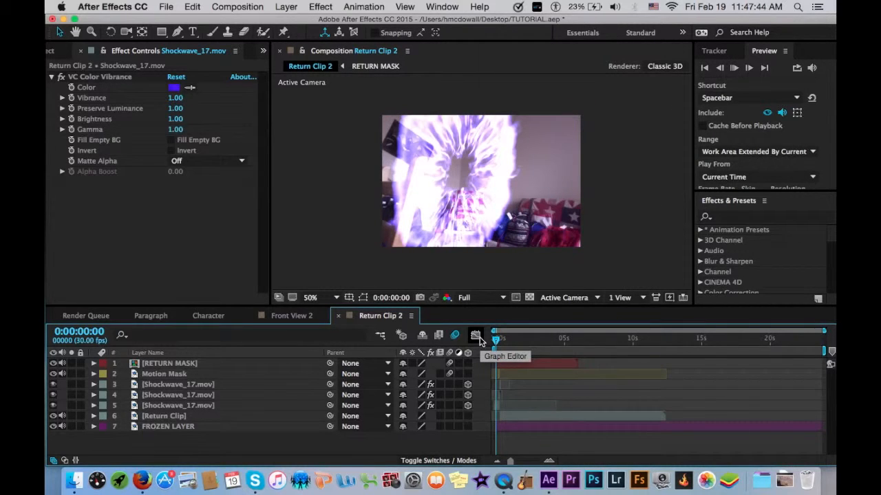
pyautogui.press('space')
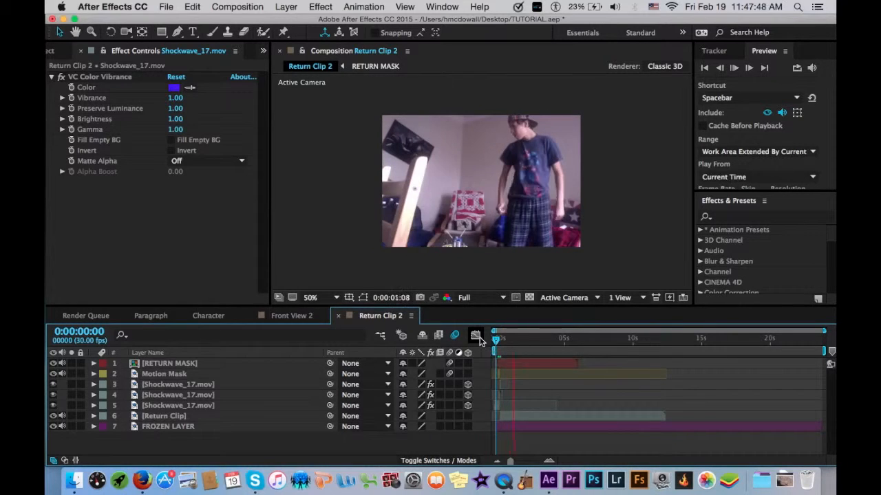
pyautogui.press('space')
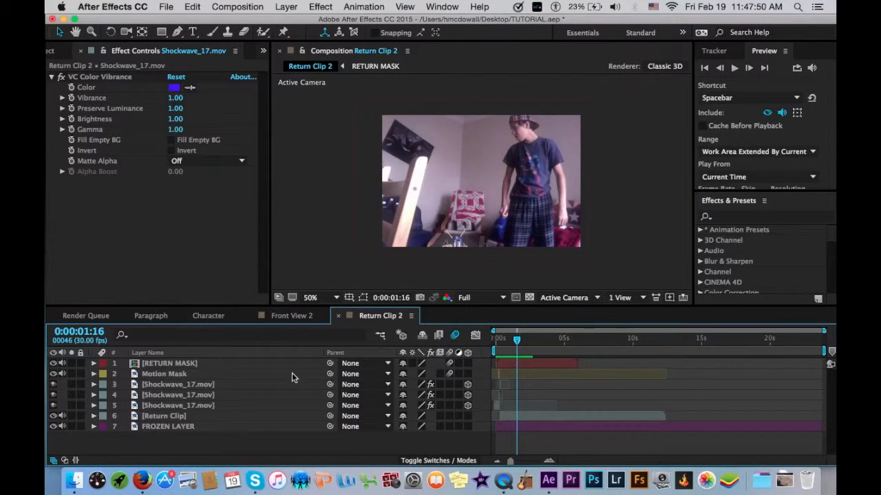
# Step: Show frame 8 of Return Clip 2 and apply the Fast Blur effect to the Motion Mask layer
pyautogui.moveTo(505, 341); pyautogui.dragTo(501, 342)
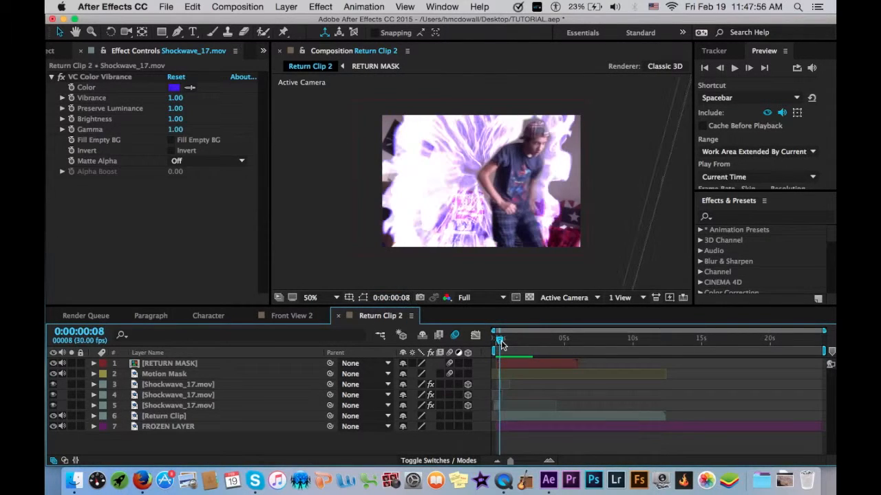
pyautogui.click(227, 363)
pyautogui.click(237, 372)
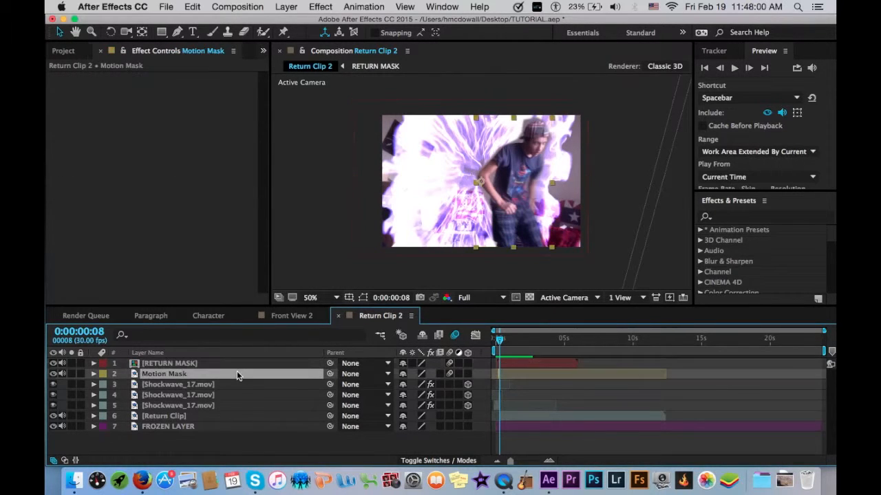
pyautogui.click(769, 217)
pyautogui.write('fast b')
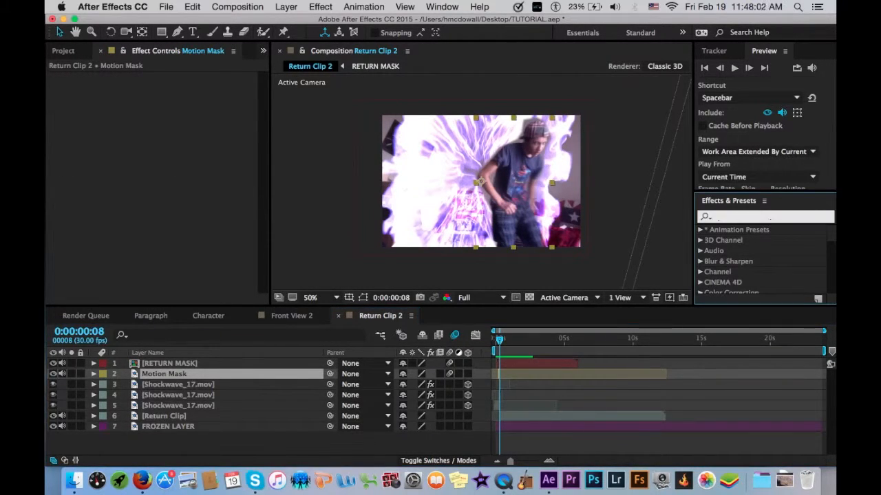
pyautogui.write('lur')
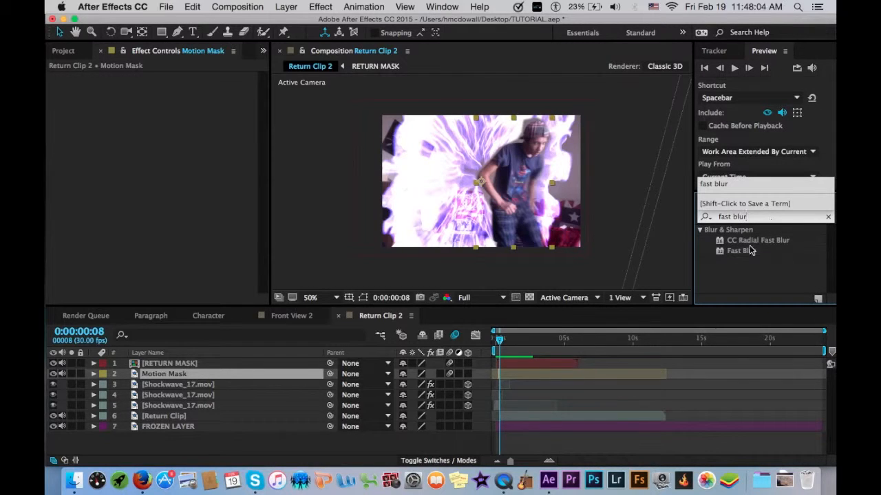
pyautogui.doubleClick(741, 250)
# Step: Try Fast Blur Blurriness values of 5 and 3 on the Motion Mask layer, and settle on 2
pyautogui.click(173, 87)
pyautogui.write('5')
pyautogui.press('Return')
pyautogui.click(173, 87)
pyautogui.write('3')
pyautogui.press('Return')
pyautogui.click(175, 88)
pyautogui.write('2')
pyautogui.press('Return')
# Step: Add the Camera Lens Blur effect to the Motion Mask layer with a Blur Radius of 1.5
pyautogui.click(764, 216)
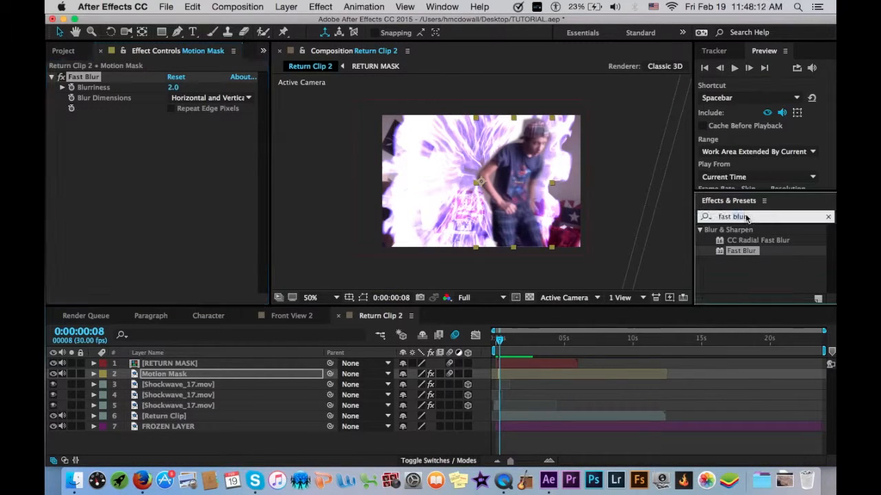
pyautogui.write('camer')
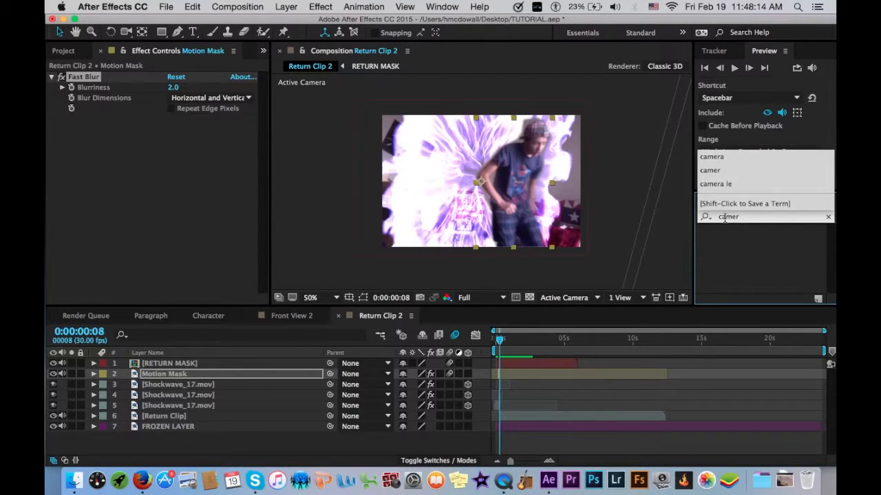
pyautogui.write('a l')
pyautogui.doubleClick(751, 241)
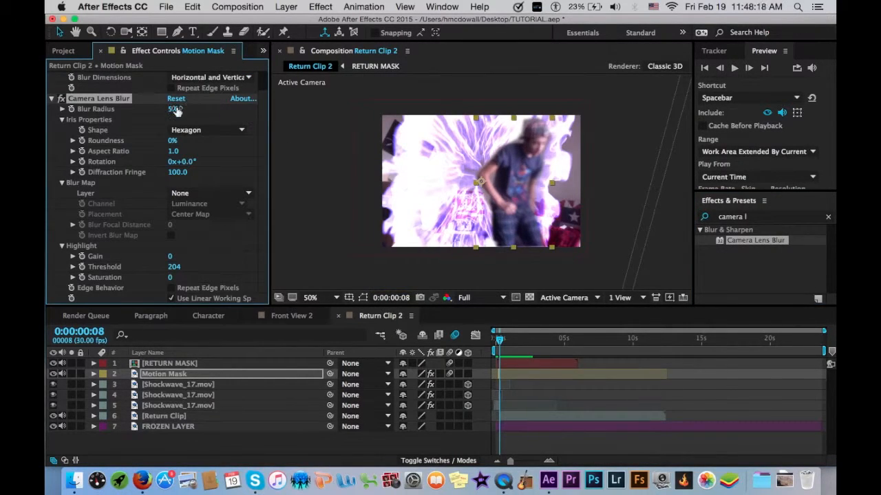
pyautogui.click(174, 110)
pyautogui.write('1.5')
pyautogui.press('Return')
# Step: Split the Return Clip layer at 0:00:04:11 and rename its second part superspeed
pyautogui.click(528, 340)
pyautogui.moveTo(530, 346); pyautogui.dragTo(557, 342)
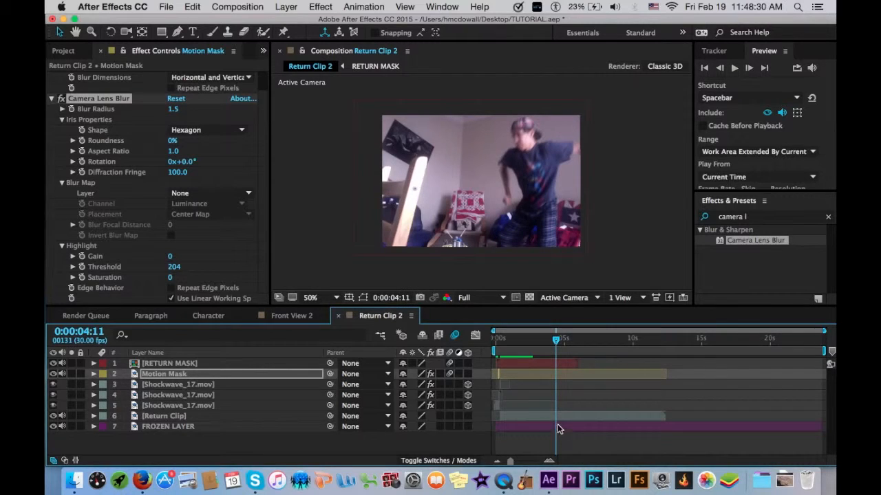
pyautogui.click(270, 418)
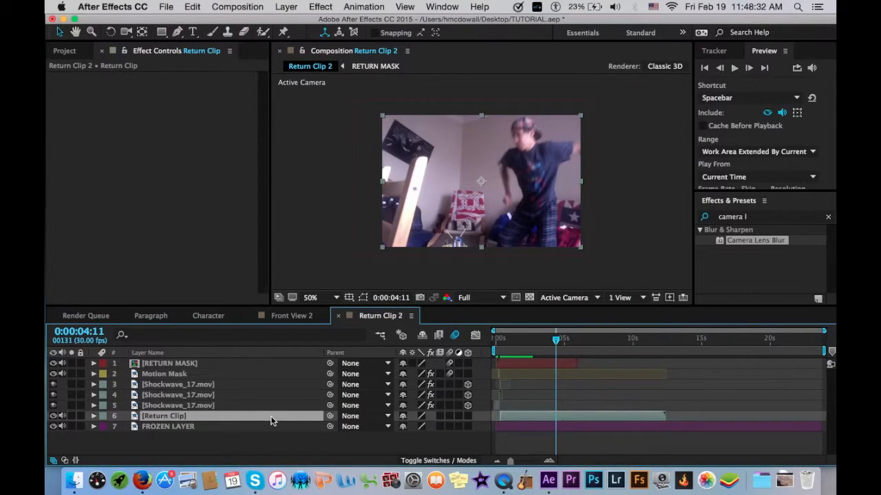
pyautogui.press('super+d')
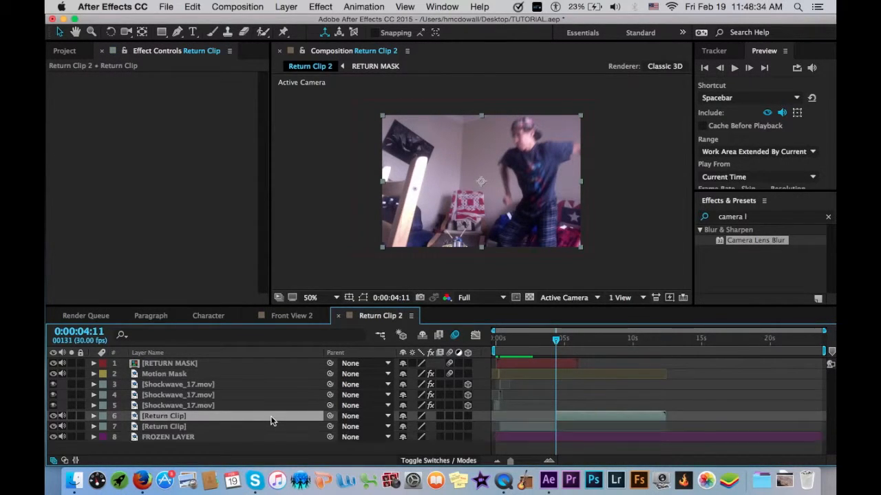
pyautogui.press('Return')
pyautogui.write('superspeed')
pyautogui.press('Return')
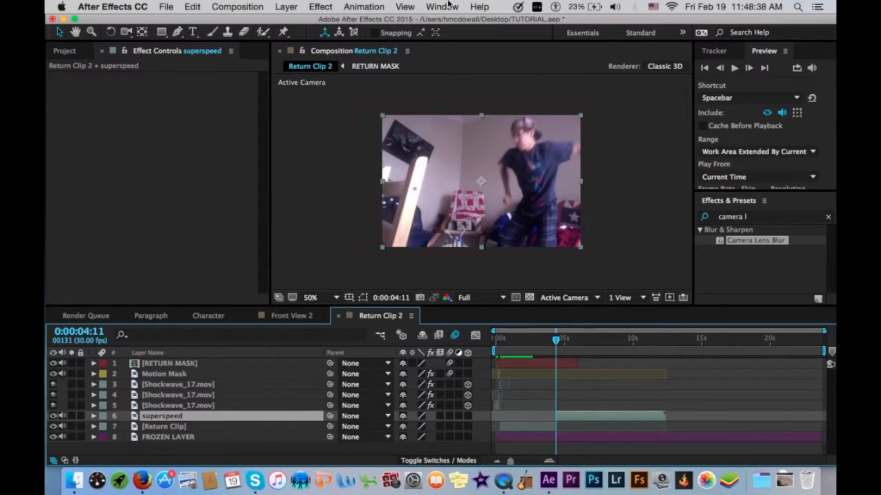
# Step: Enable time remapping on the superspeed layer and add Time Remap keyframes at 0:00:04:11 and 0:00:05:17
pyautogui.click(285, 6)
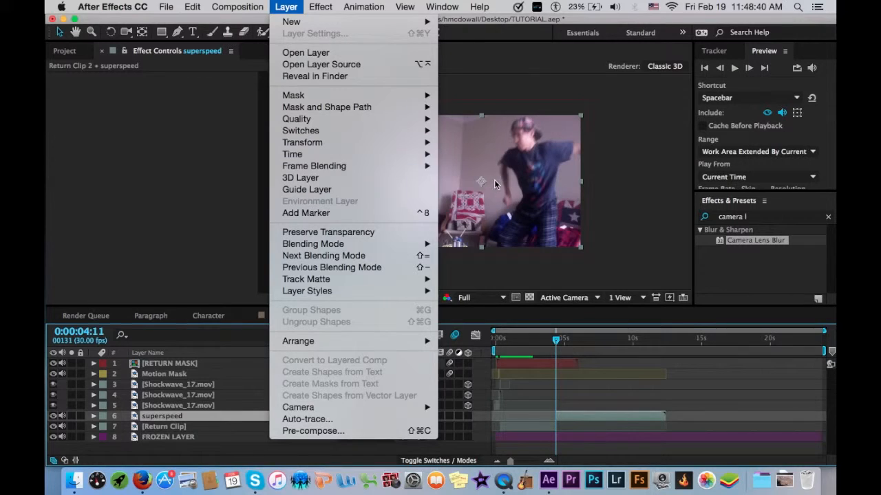
pyautogui.moveTo(385, 155)
pyautogui.click(479, 158)
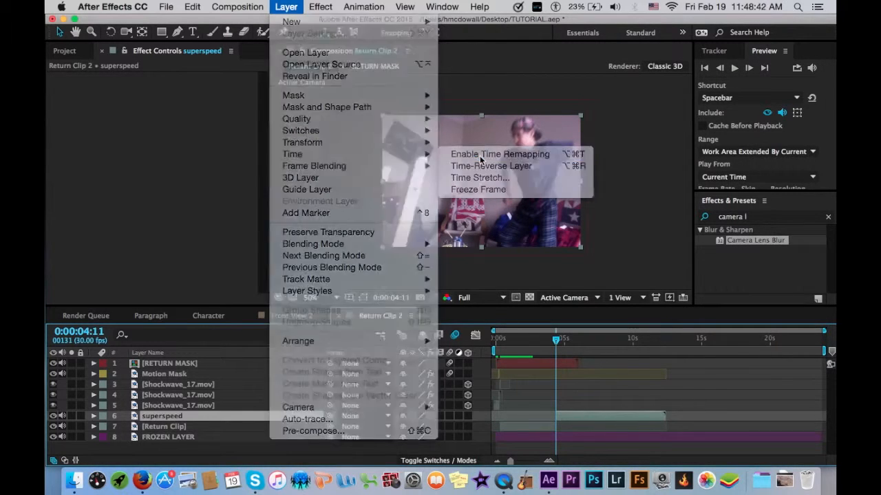
pyautogui.click(62, 427)
pyautogui.moveTo(555, 344); pyautogui.dragTo(572, 346)
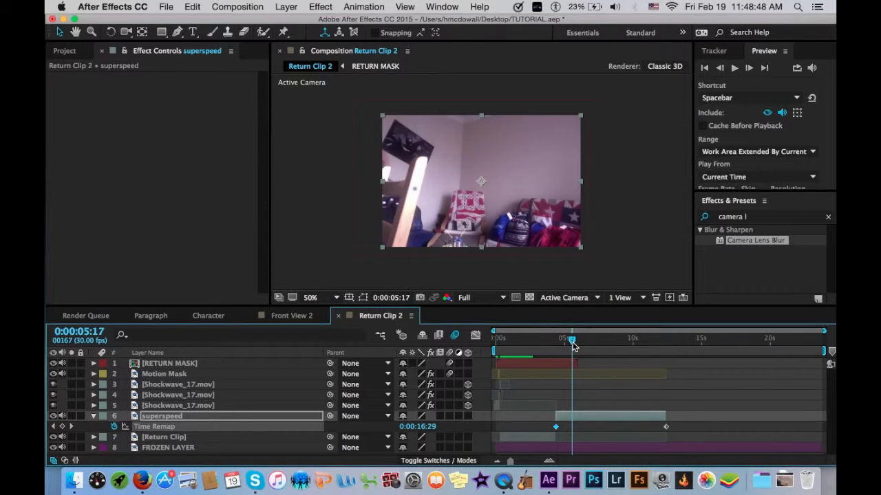
pyautogui.click(61, 426)
# Step: Speed up the superspeed layer by moving its second Time Remap keyframe to 0:00:04:17 with motion blur on, and preview from 0:00:04:07
pyautogui.moveTo(572, 344); pyautogui.dragTo(561, 346)
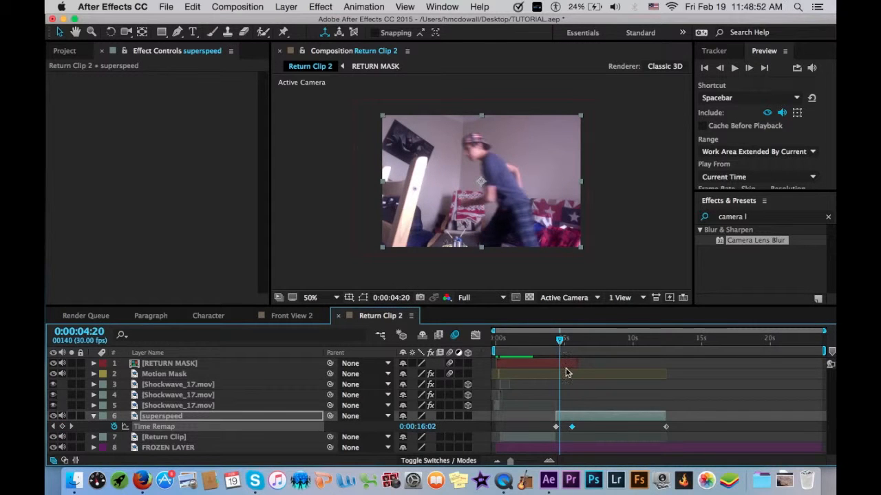
pyautogui.moveTo(572, 427); pyautogui.dragTo(557, 429)
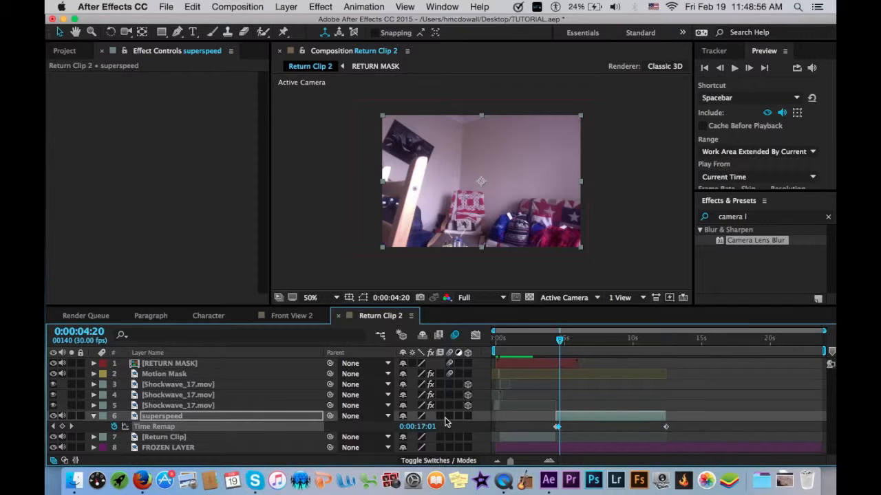
pyautogui.moveTo(556, 344); pyautogui.dragTo(553, 342)
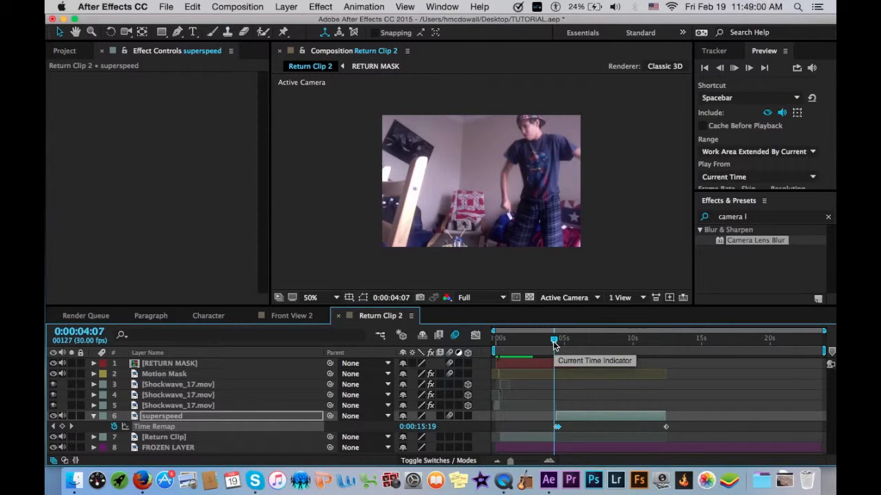
pyautogui.press('space')
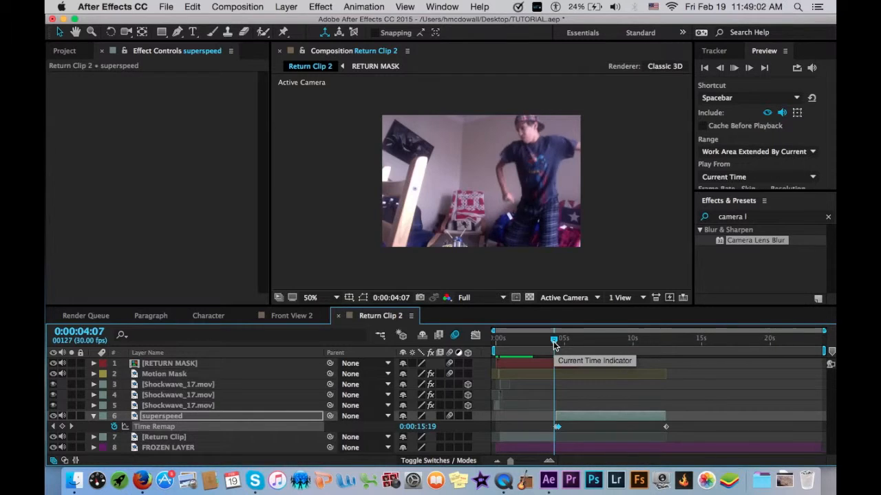
# Step: Trim the ends of the superspeed layer and the FROZEN LAYER to 0:00:04:20
pyautogui.moveTo(553, 341); pyautogui.dragTo(559, 344)
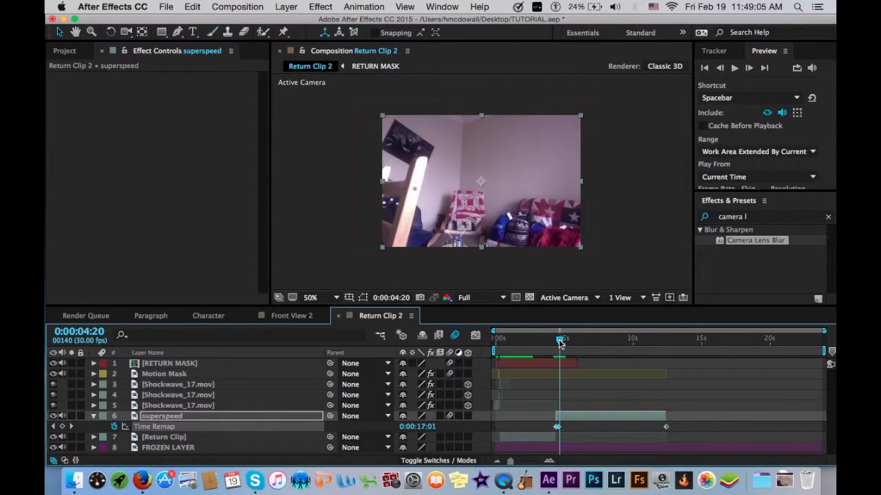
pyautogui.hotkey('alt', ']')
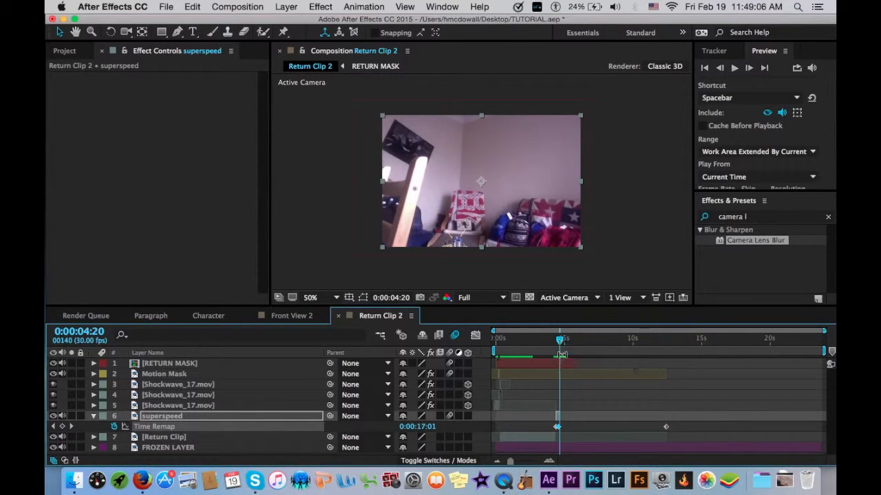
pyautogui.click(573, 445)
pyautogui.hotkey('alt', ']')
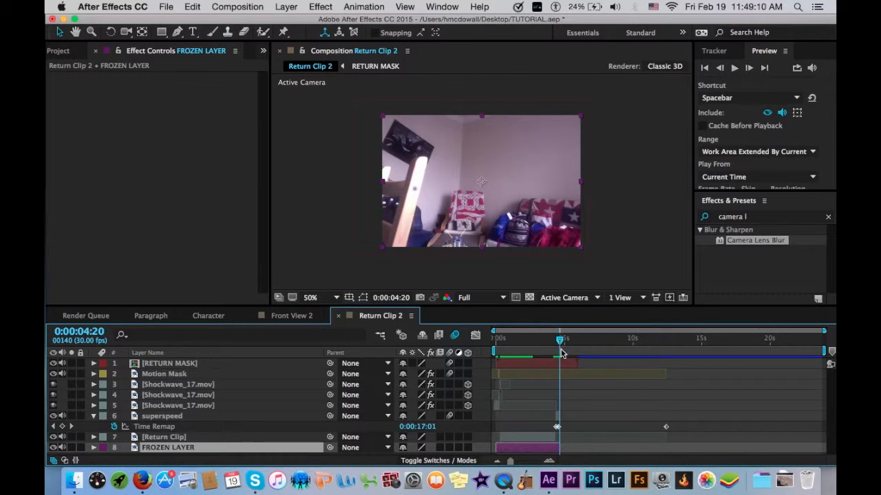
# Step: End the work area right after frame 0:00:04:20 and trim the composition to the work area
pyautogui.click(564, 365)
pyautogui.scroll(6, 565, 365)
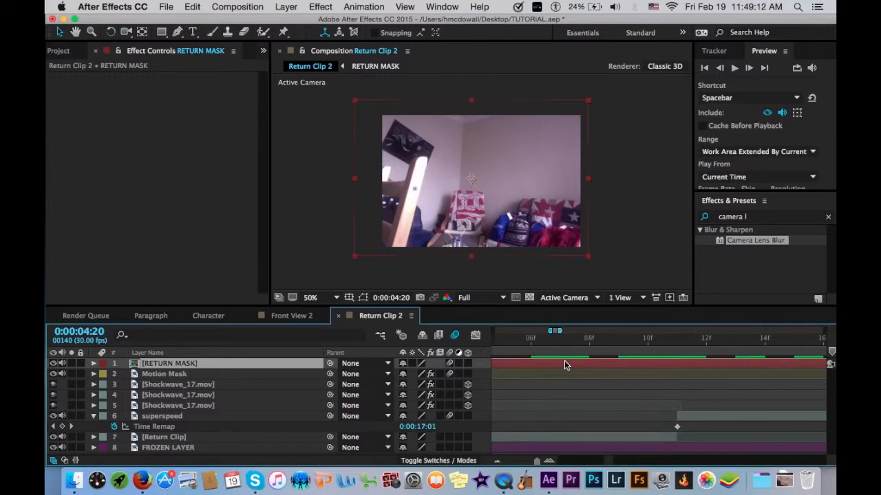
pyautogui.hscroll(5, 630, 396)
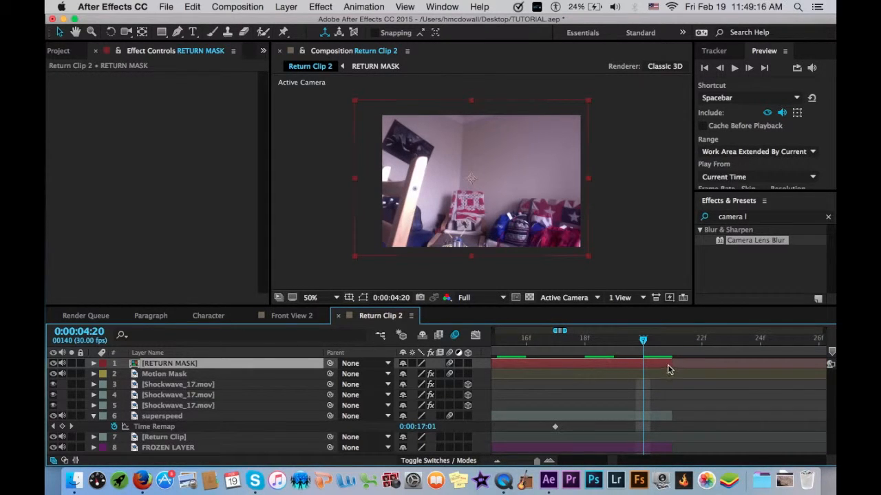
pyautogui.moveTo(669, 365); pyautogui.dragTo(648, 364)
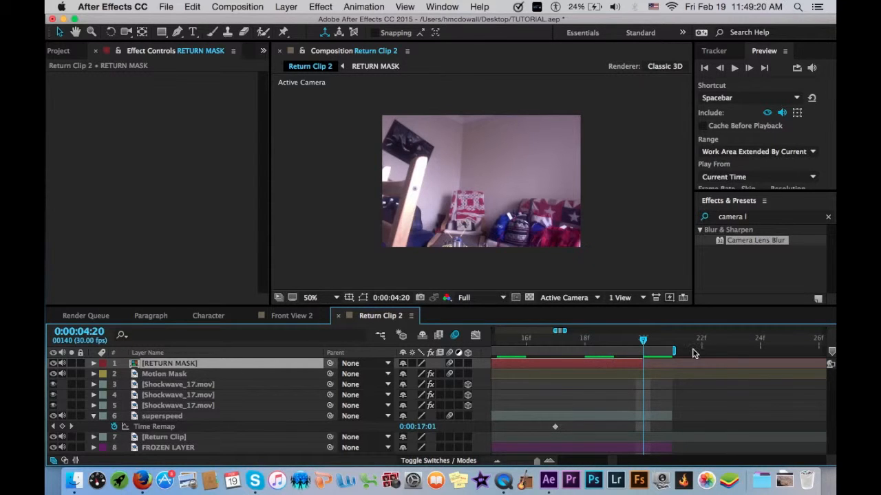
pyautogui.click(221, 6)
pyautogui.click(230, 66)
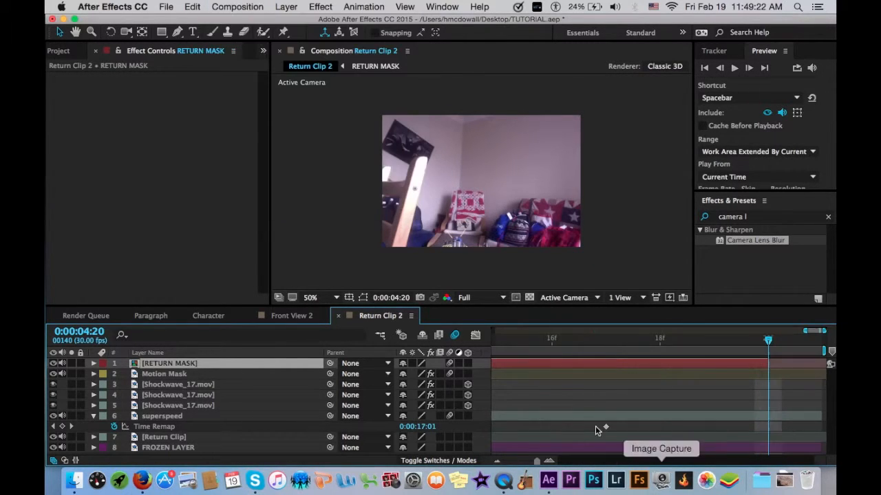
pyautogui.moveTo(537, 460); pyautogui.dragTo(481, 463)
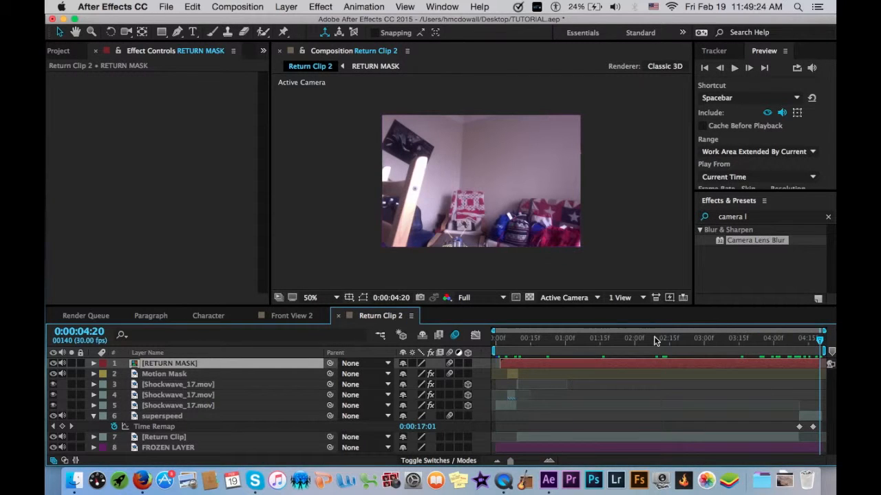
# Step: Search the available CC effects for one that suits the superspeed layer at 0:00:04:15, and clear the search
pyautogui.moveTo(758, 346); pyautogui.dragTo(809, 350)
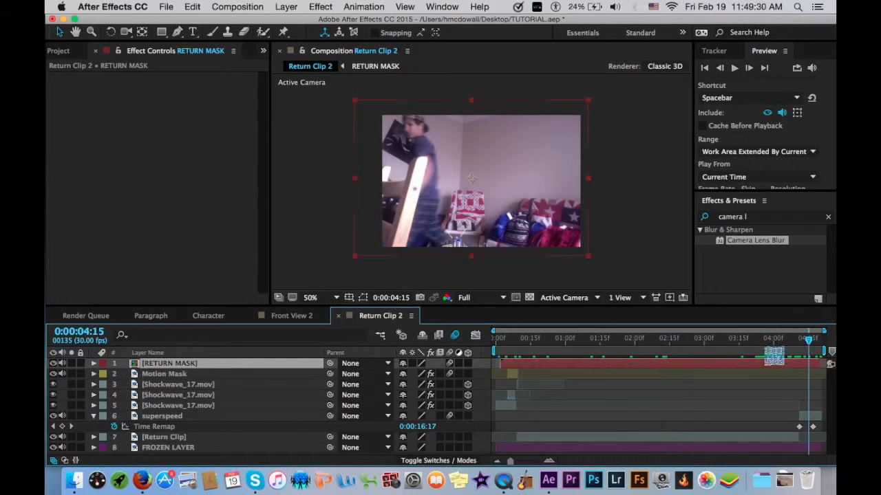
pyautogui.click(198, 415)
pyautogui.click(773, 222)
pyautogui.click(767, 218)
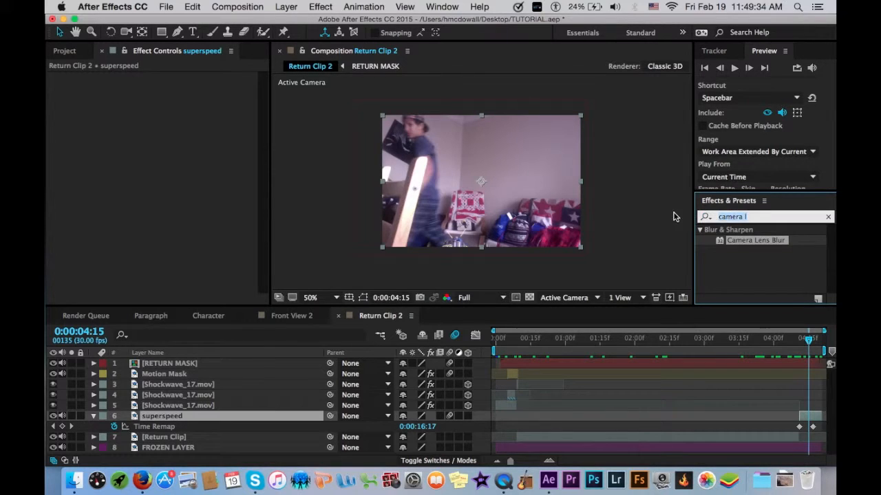
pyautogui.write('cc')
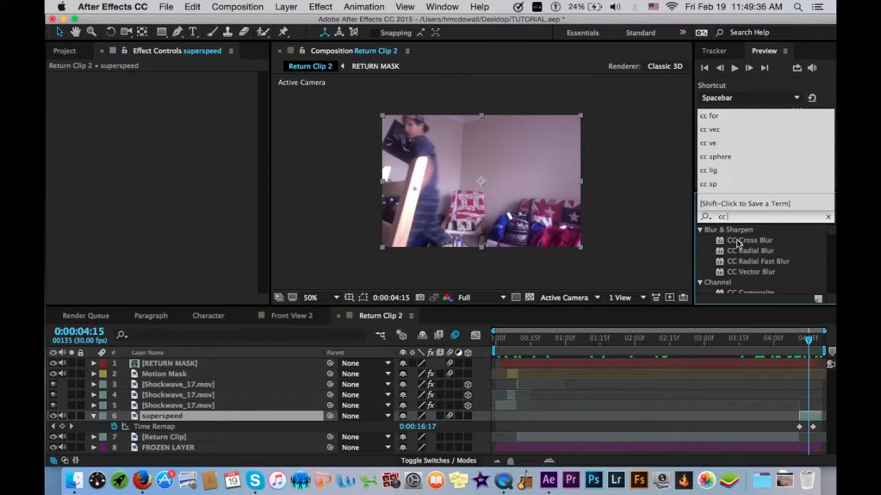
pyautogui.scroll(-15, 744, 265)
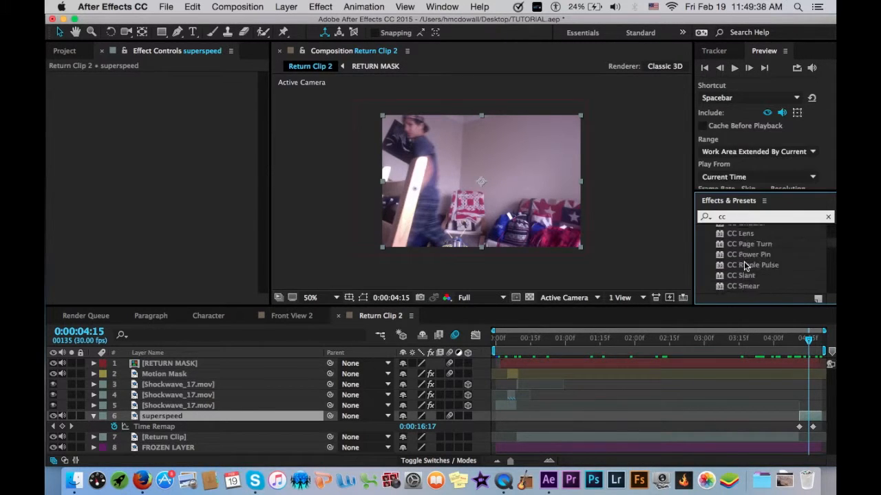
pyautogui.scroll(15, 745, 266)
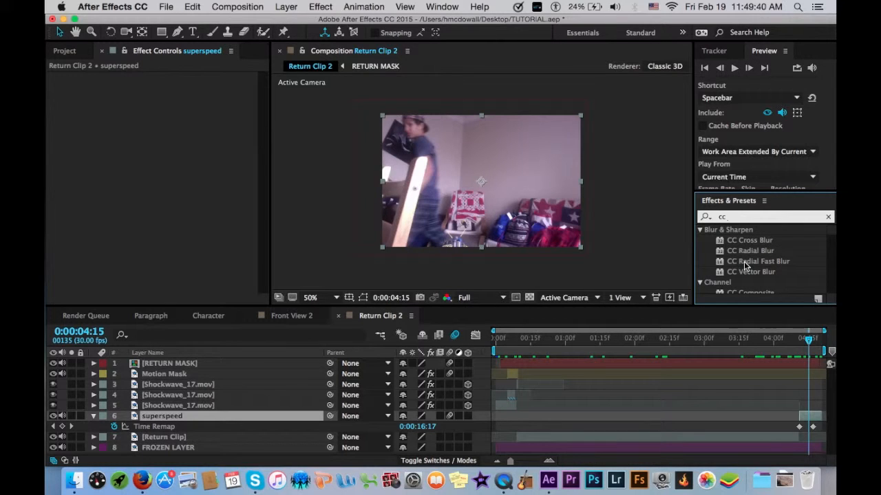
pyautogui.write('m')
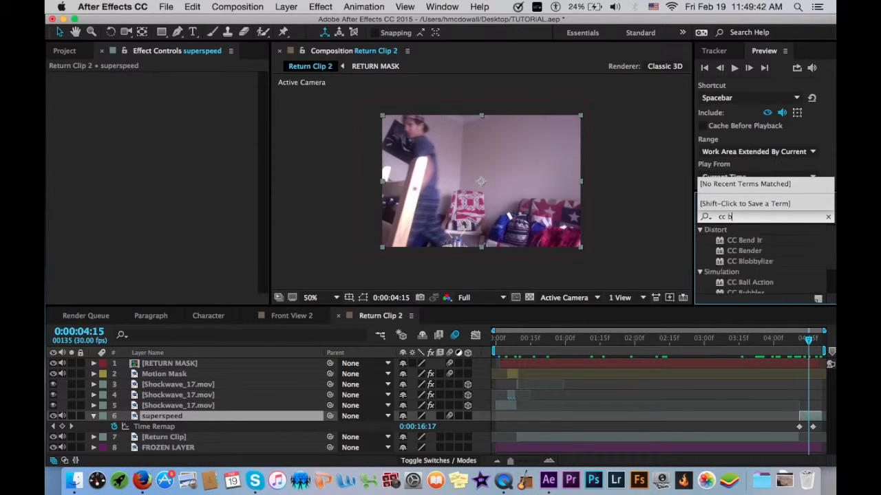
pyautogui.press('BackSpace')
pyautogui.write('ve')
pyautogui.press('BackSpace')
pyautogui.press('BackSpace')
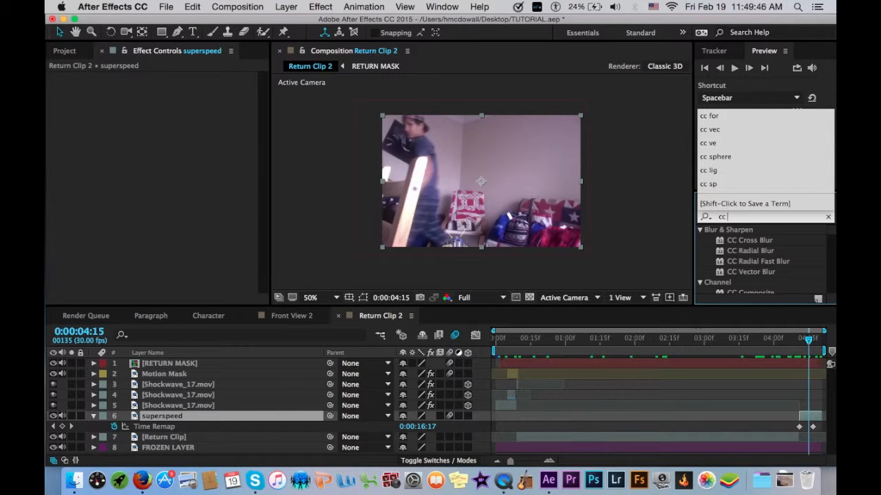
pyautogui.write('mo')
pyautogui.press('BackSpace')
pyautogui.press('BackSpace')
pyautogui.press('BackSpace')
pyautogui.press('BackSpace')
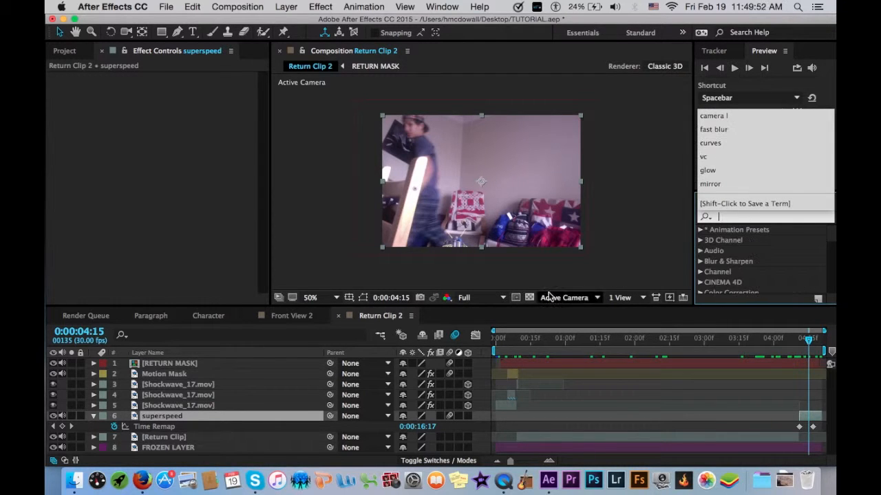
pyautogui.click(218, 418)
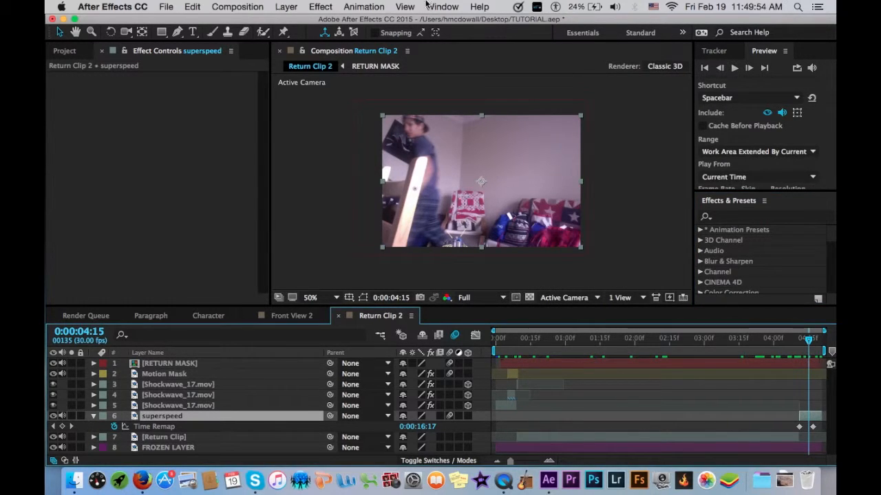
# Step: Find the blur effects and apply CC Force Motion Blur to the superspeed layer
pyautogui.click(480, 6)
pyautogui.write('b')
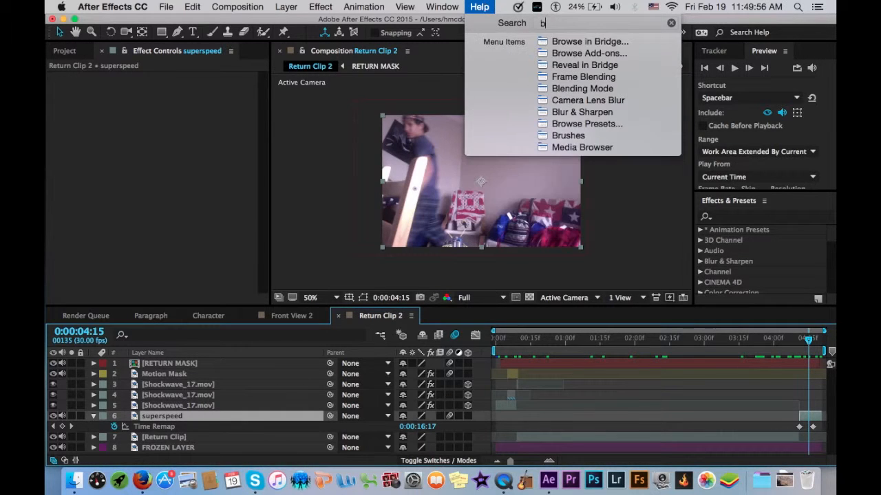
pyautogui.write('lur')
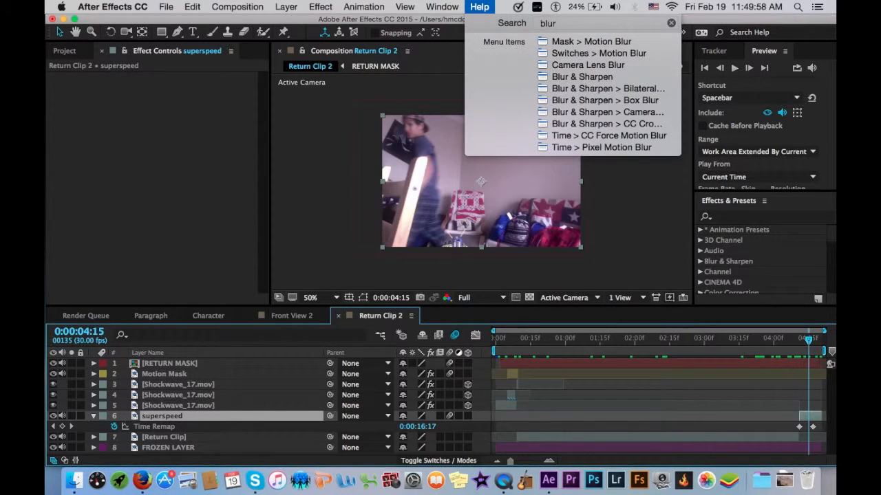
pyautogui.moveTo(571, 112)
pyautogui.click(574, 135)
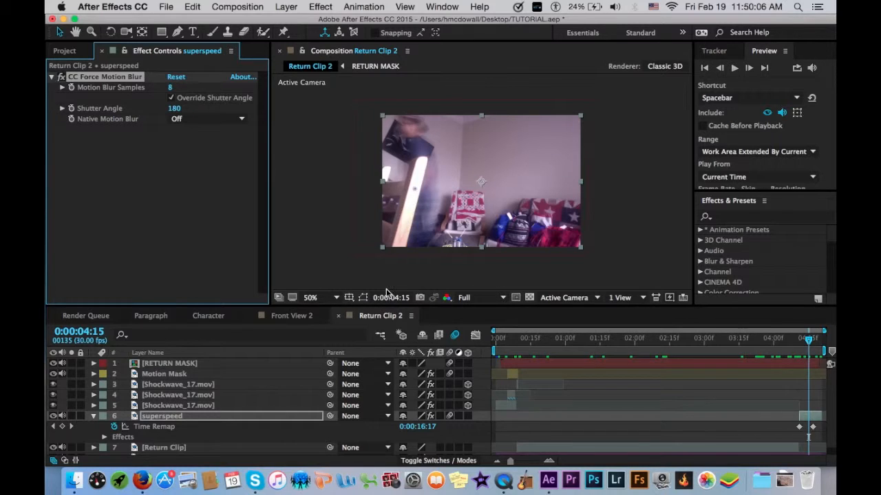
# Step: Copy Adjustment Layer 1 from Front View 2 to the top of Return Clip 2 and extend it to the composition's end
pyautogui.click(285, 6)
pyautogui.click(292, 315)
pyautogui.click(219, 363)
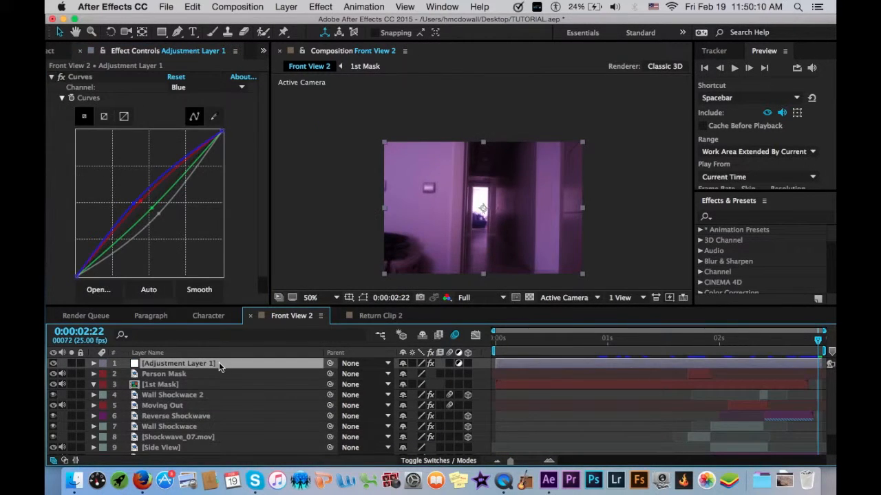
pyautogui.click(394, 313)
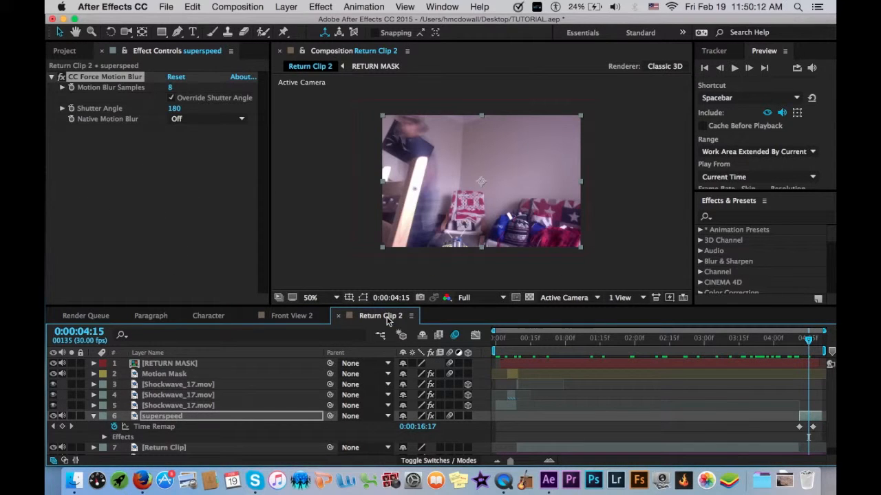
pyautogui.click(518, 423)
pyautogui.press('super+v')
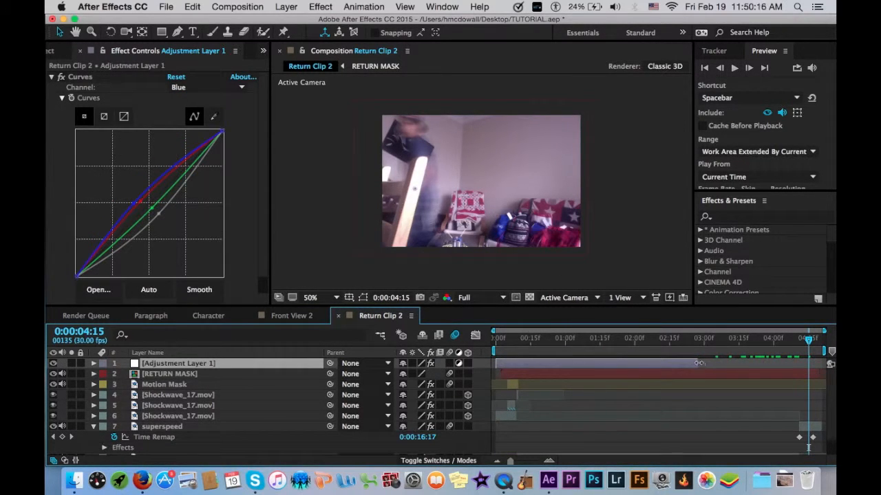
pyautogui.moveTo(697, 364); pyautogui.dragTo(828, 364)
pyautogui.moveTo(666, 335); pyautogui.dragTo(502, 329)
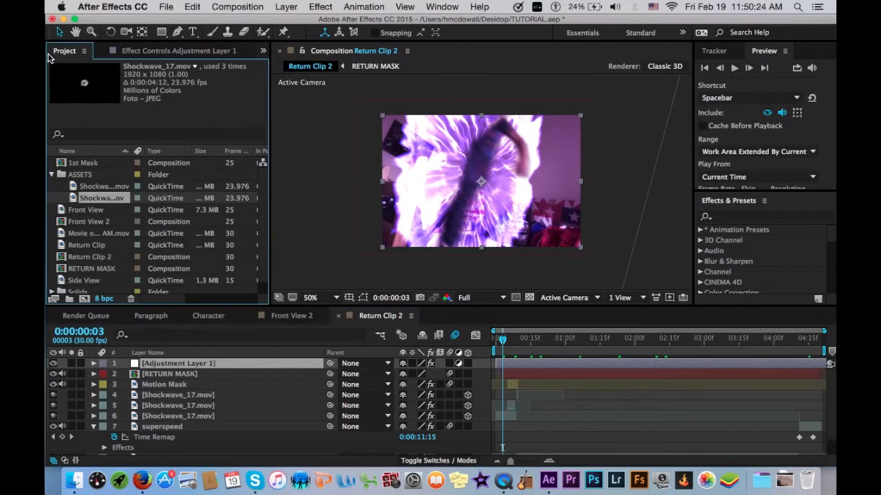
# Step: Create a new composition named FINAL with a duration of 0:02:22:20
pyautogui.press('super+n')
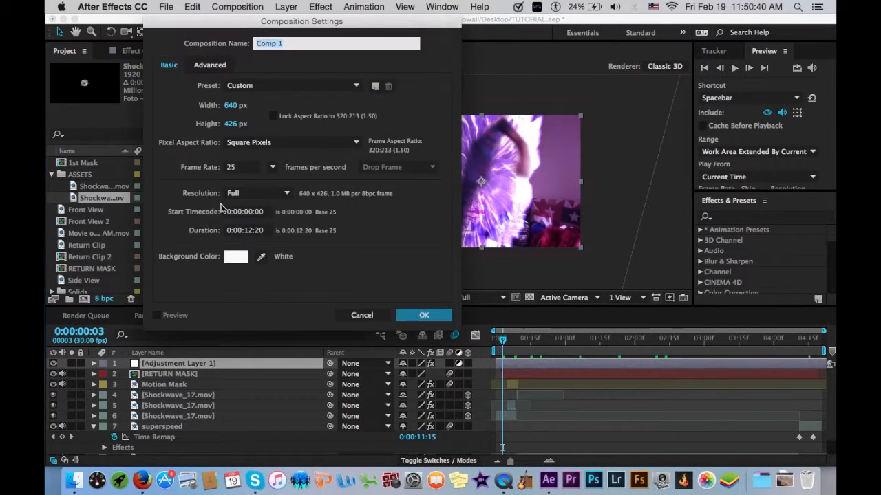
pyautogui.click(249, 233)
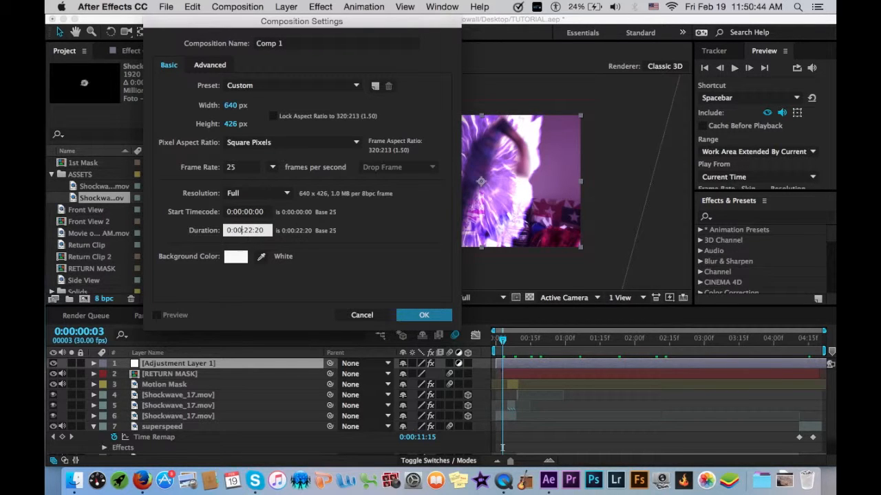
pyautogui.write('2')
pyautogui.click(338, 46)
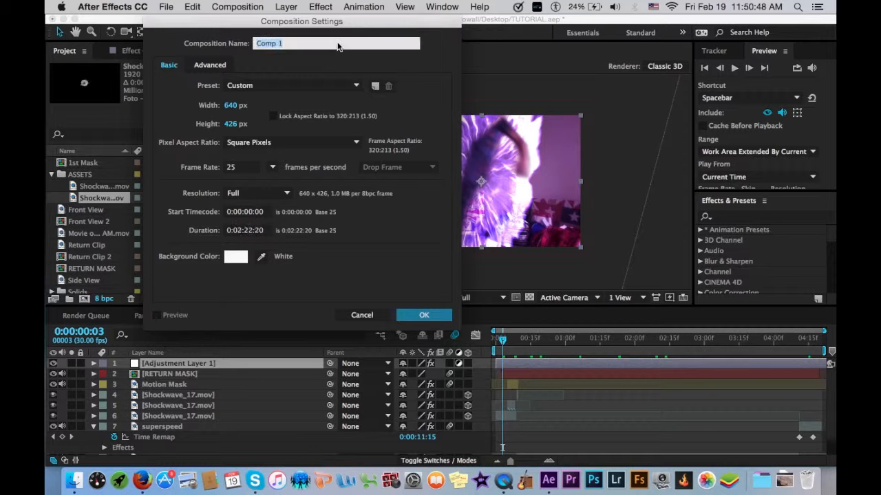
pyautogui.write('FINAL')
pyautogui.press('Return')
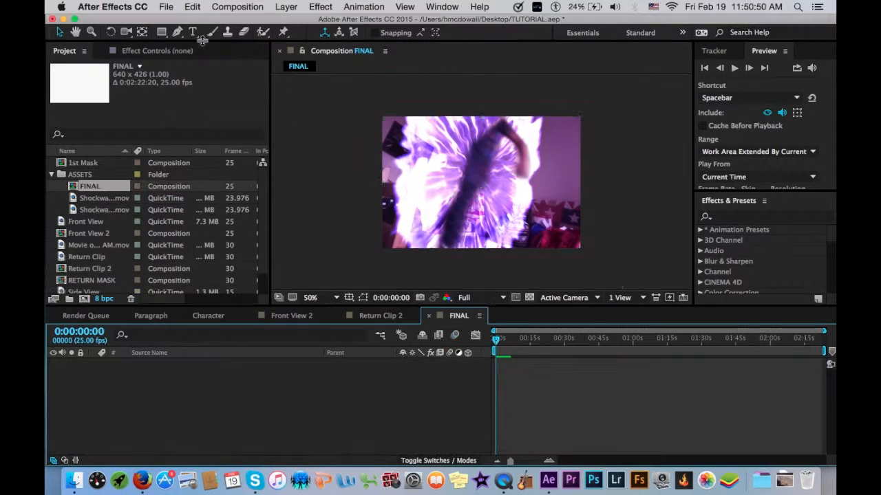
# Step: Set the FINAL composition's background color to black
pyautogui.press('super+k')
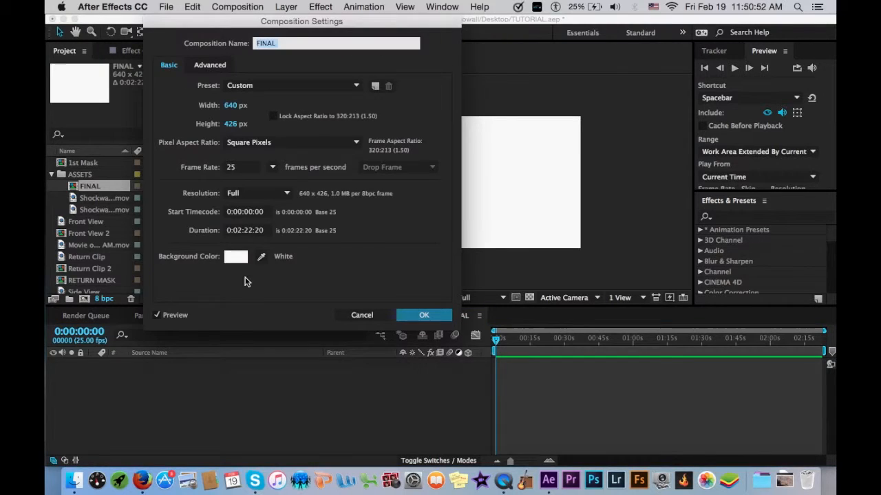
pyautogui.click(235, 262)
pyautogui.moveTo(220, 236); pyautogui.dragTo(48, 358)
pyautogui.press('Return')
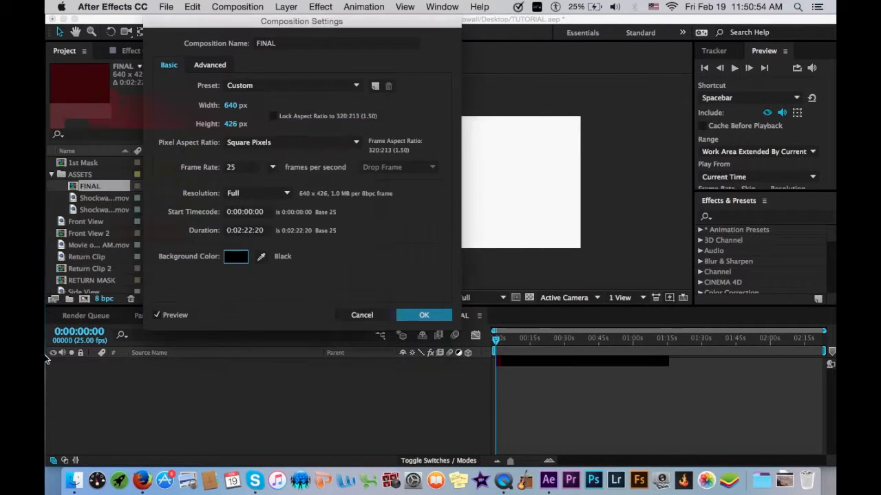
pyautogui.press('Return')
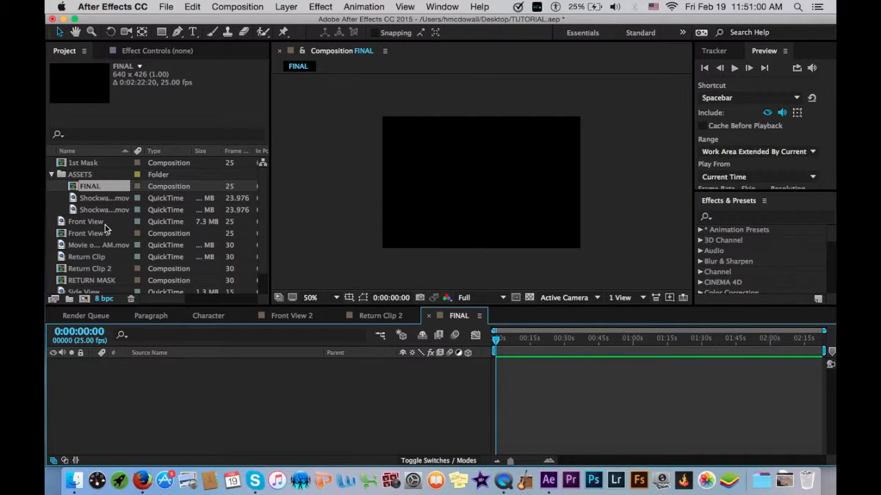
# Step: Add Front View 2 to FINAL from the start and place Return Clip 2 above it, starting at 0:00:02:22
pyautogui.moveTo(106, 233); pyautogui.dragTo(118, 397)
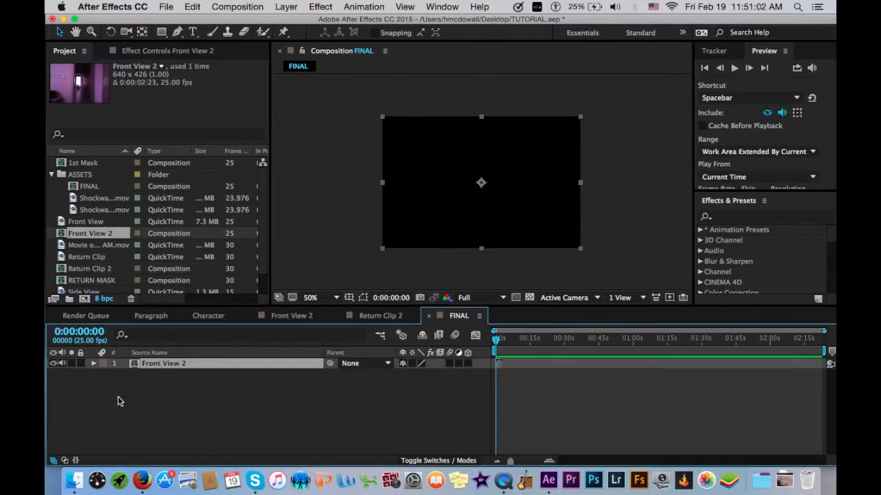
pyautogui.moveTo(498, 340); pyautogui.dragTo(502, 338)
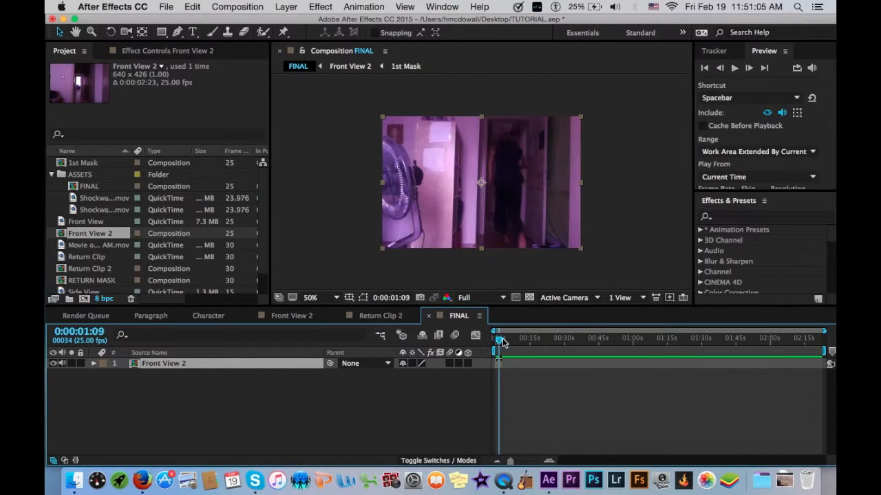
pyautogui.click(538, 461)
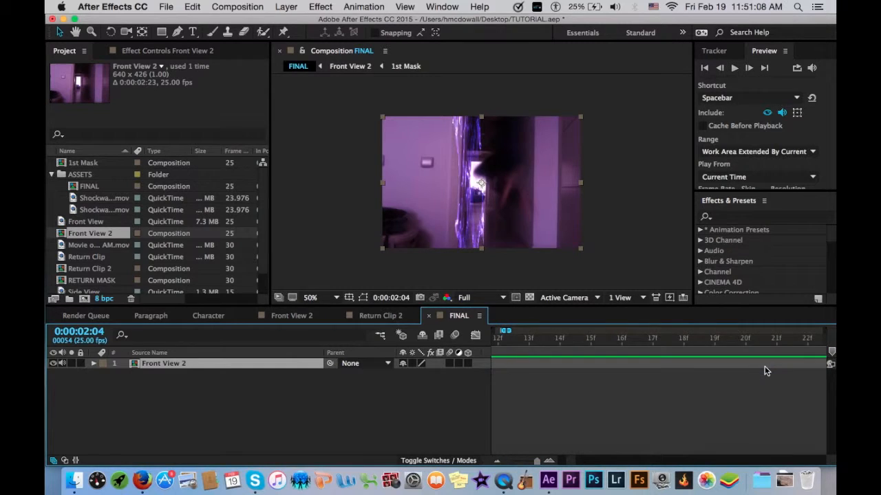
pyautogui.hscroll(-10, 765, 366)
pyautogui.hscroll(4, 765, 365)
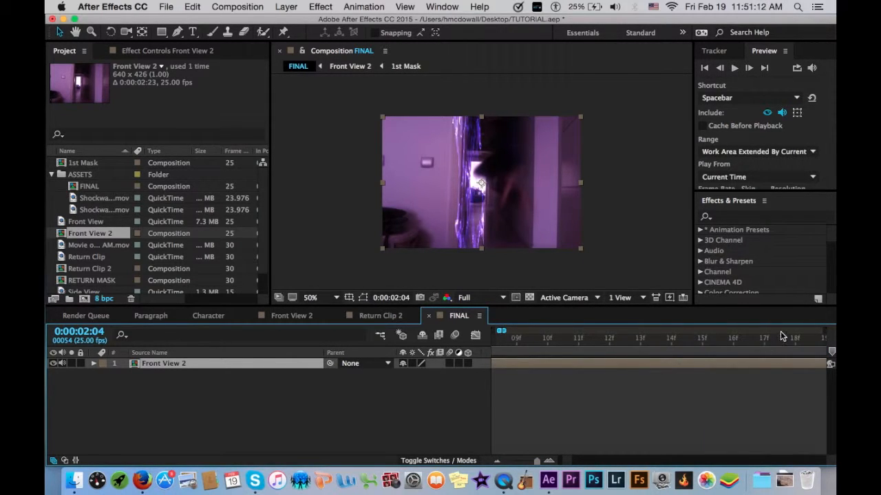
pyautogui.moveTo(790, 337); pyautogui.dragTo(770, 341)
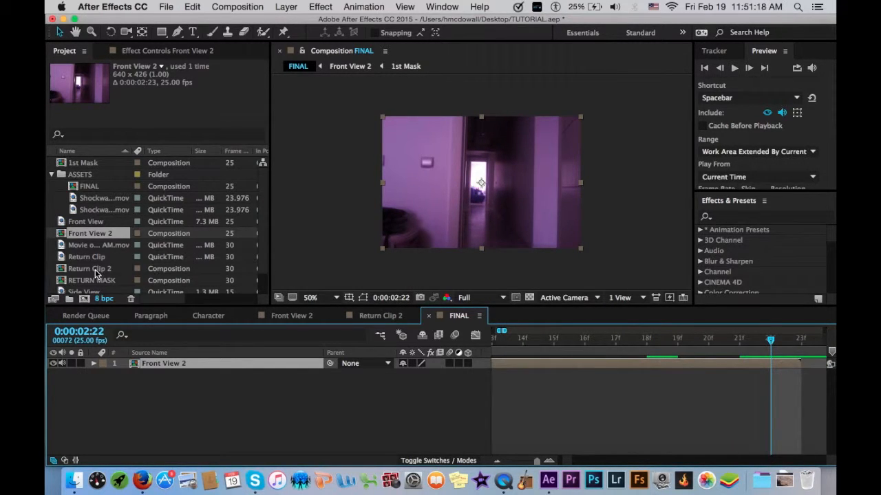
pyautogui.moveTo(95, 273); pyautogui.dragTo(770, 360)
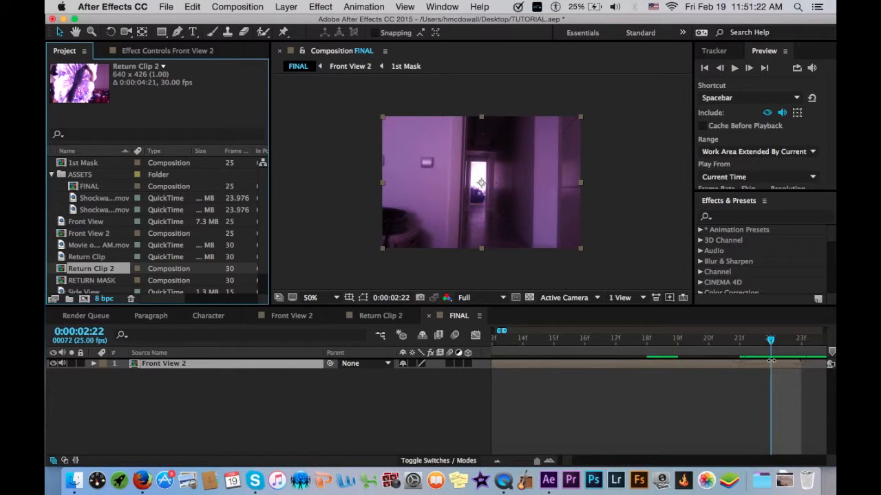
# Step: End the work area at 0:00:07:14, near the end of Return Clip 2, and trim FINAL to the work area
pyautogui.hscroll(15, 719, 393)
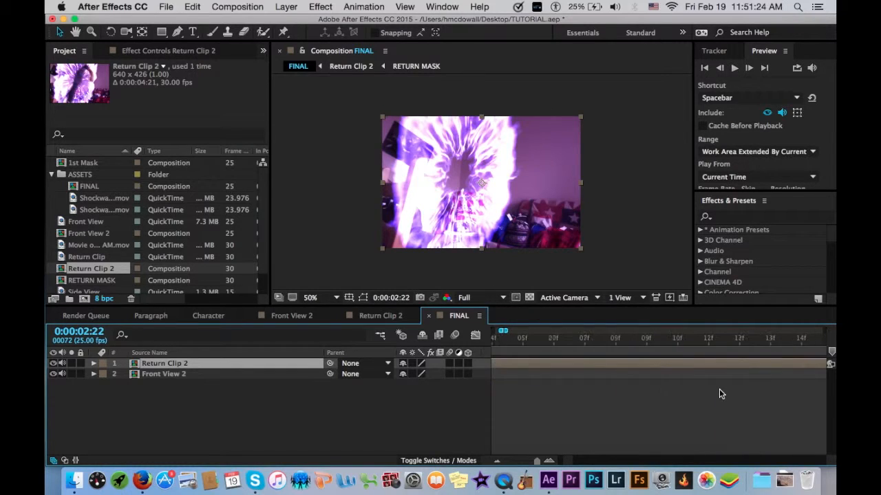
pyautogui.hscroll(-5, 719, 394)
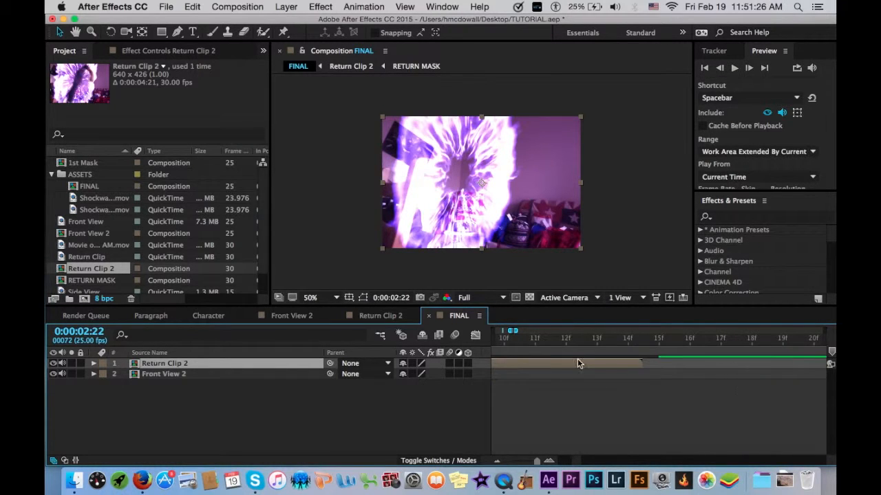
pyautogui.click(544, 344)
pyautogui.hscroll(-5, 545, 346)
pyautogui.moveTo(546, 345); pyautogui.dragTo(769, 357)
pyautogui.hscroll(5, 781, 354)
pyautogui.click(774, 349)
pyautogui.hscroll(3, 772, 350)
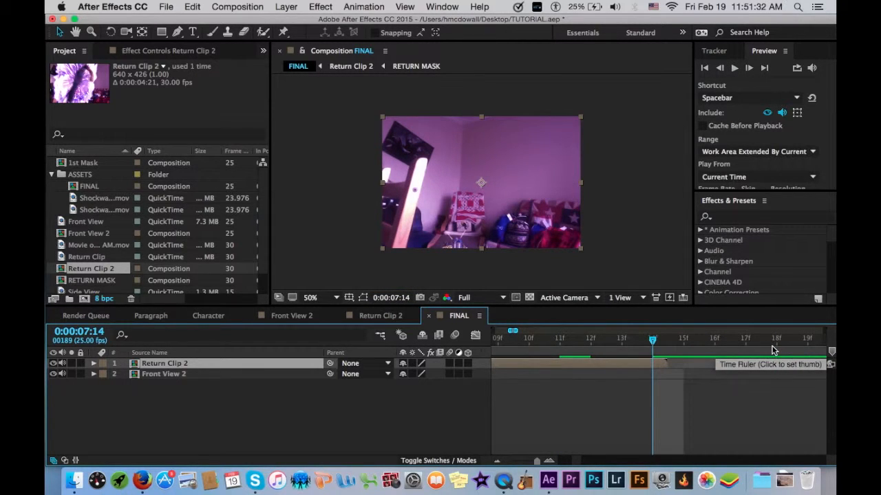
pyautogui.click(662, 350)
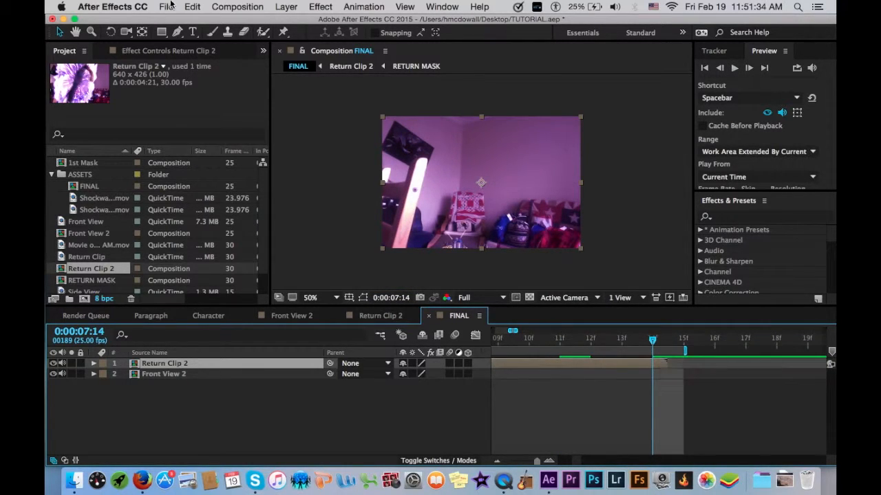
pyautogui.moveTo(687, 351); pyautogui.dragTo(643, 355)
pyautogui.click(237, 7)
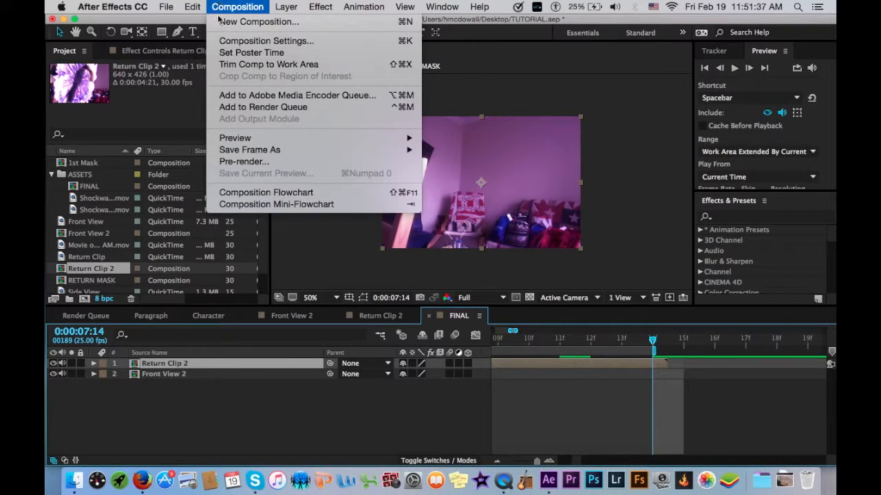
pyautogui.click(228, 66)
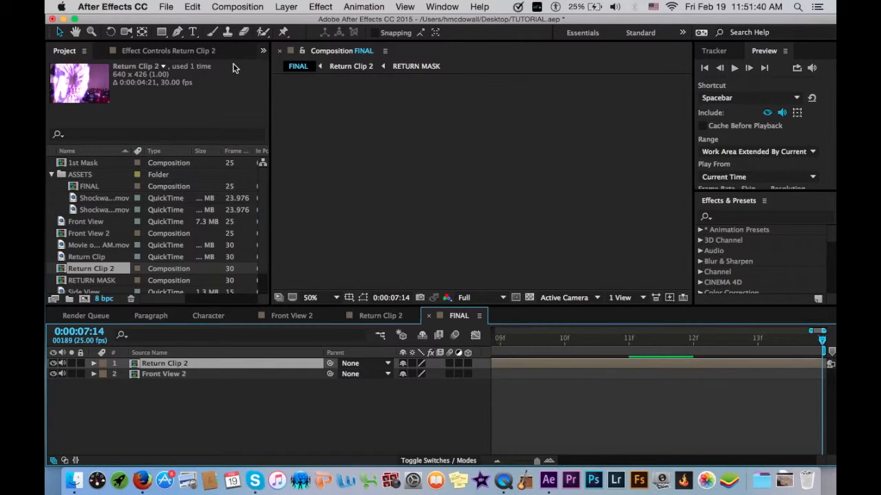
# Step: Check the duration of FINAL in its composition settings and scrub through the combined clips to the end
pyautogui.press('super+k')
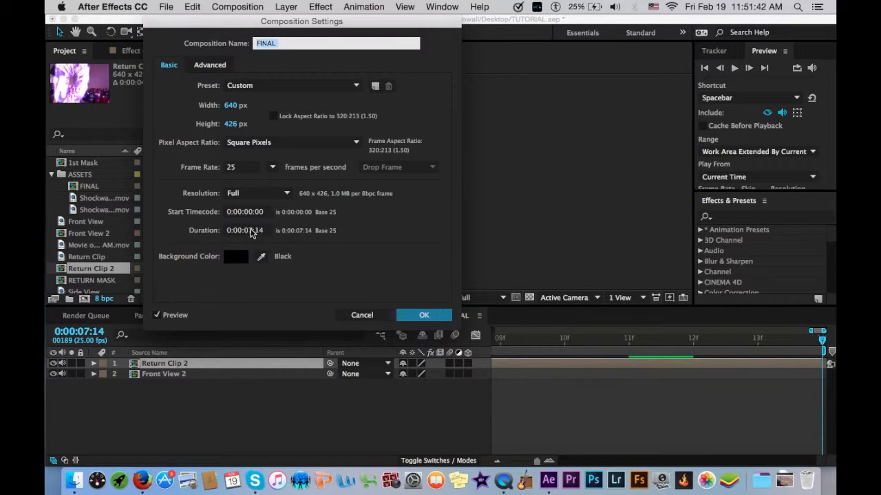
pyautogui.click(444, 313)
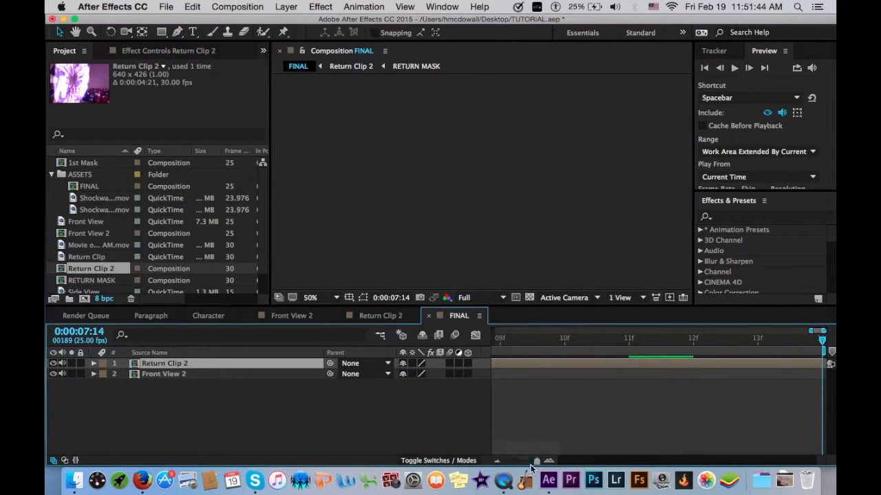
pyautogui.moveTo(537, 460); pyautogui.dragTo(505, 462)
pyautogui.moveTo(560, 341); pyautogui.dragTo(831, 344)
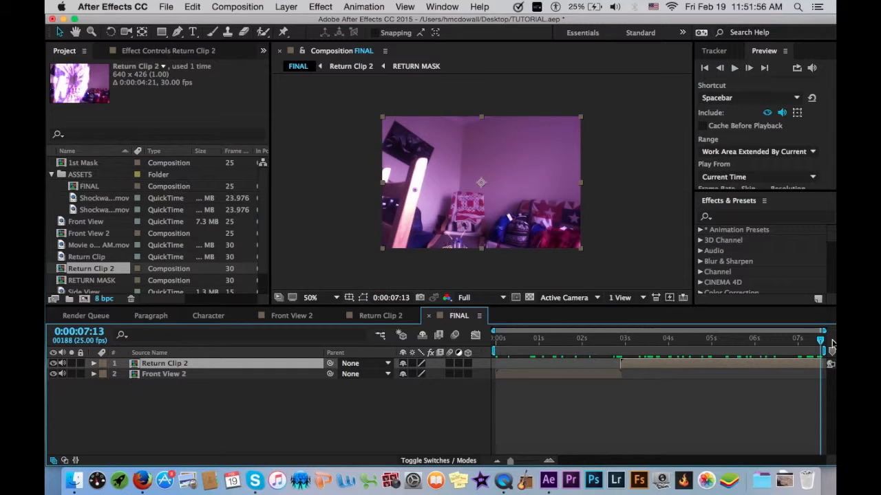
pyautogui.click(779, 422)
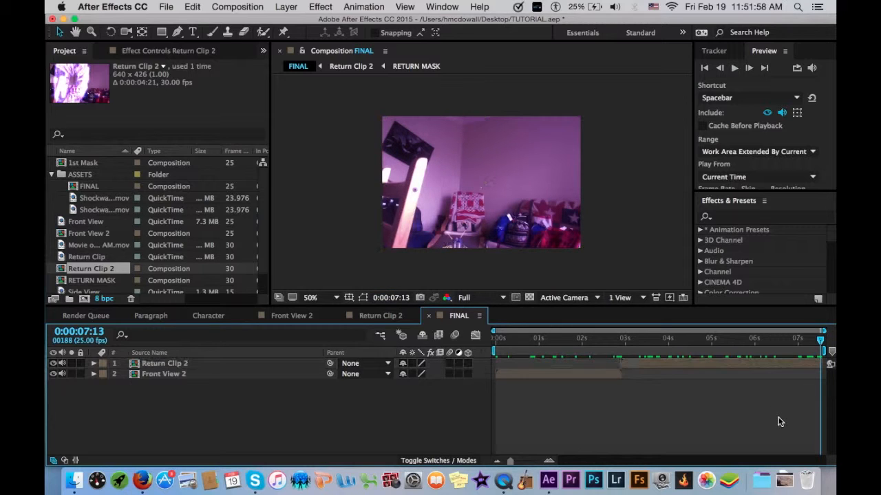